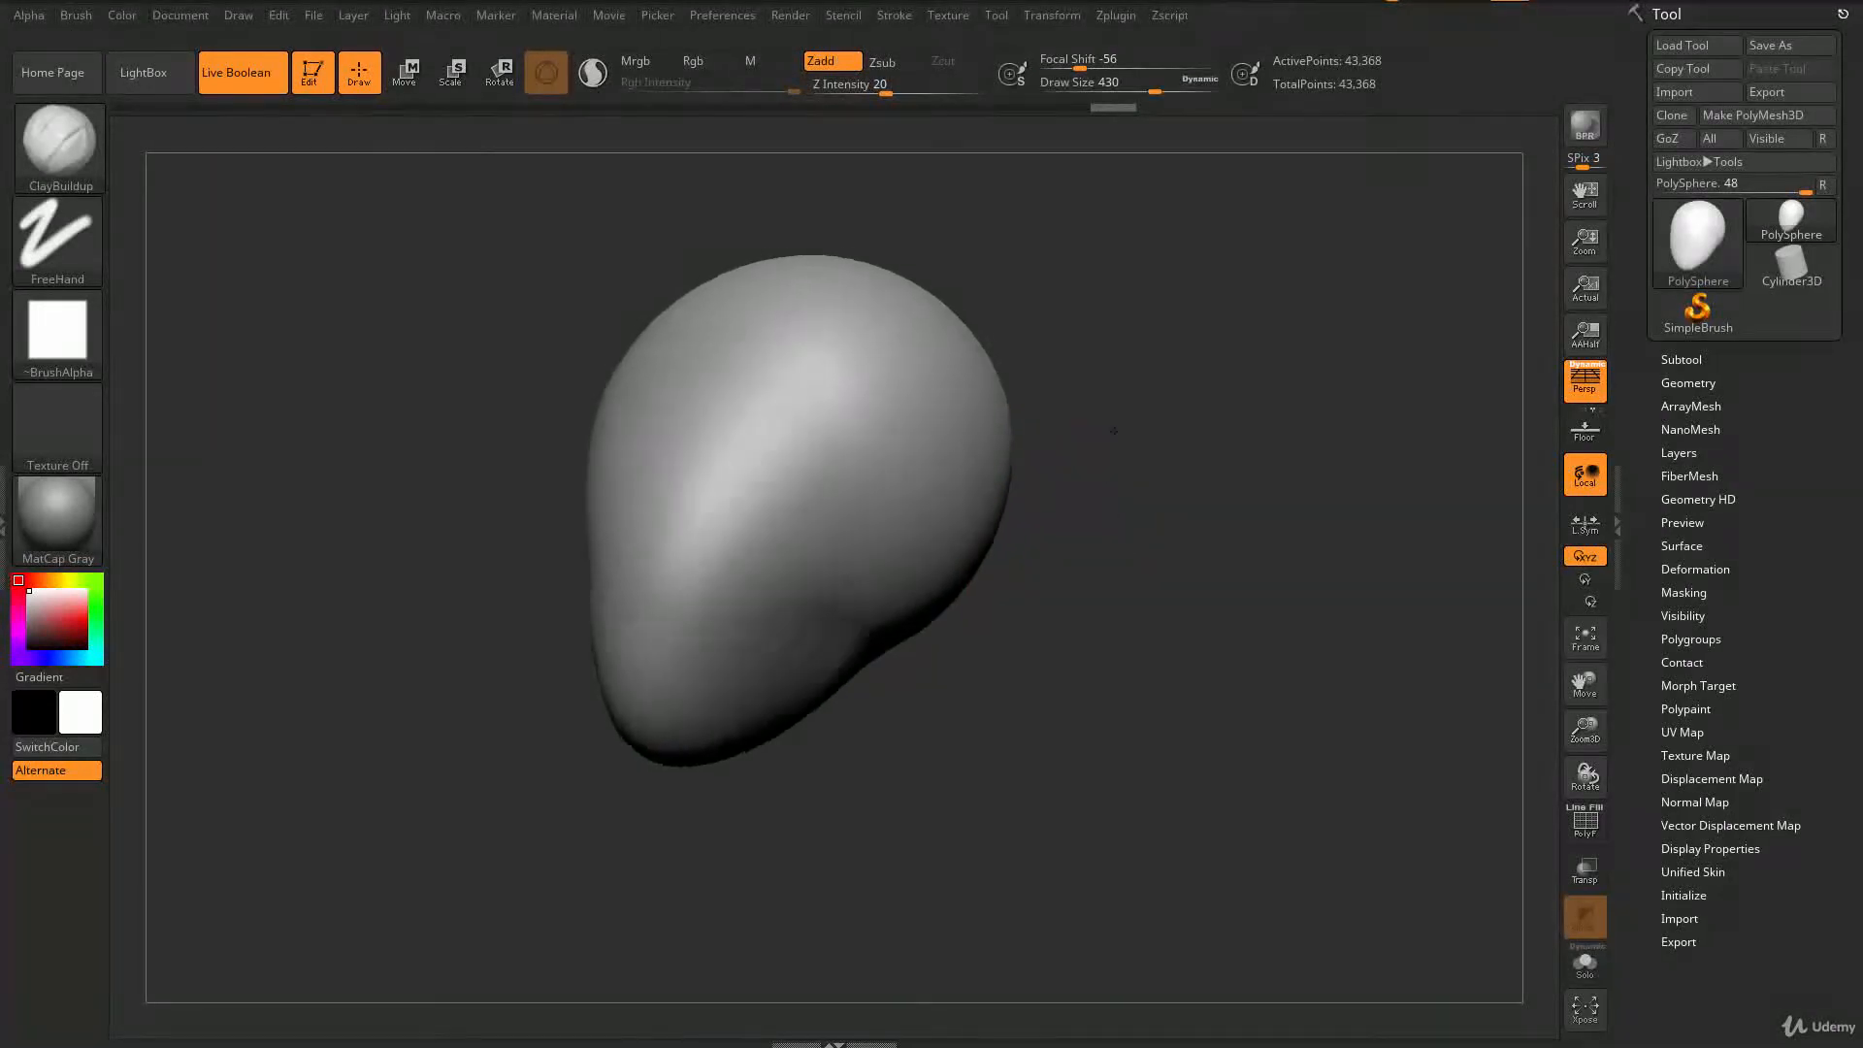
- Set the draw size to 202 and paint a mask over the neck area at the lower back of the head
{"action": "key", "text": "s"}
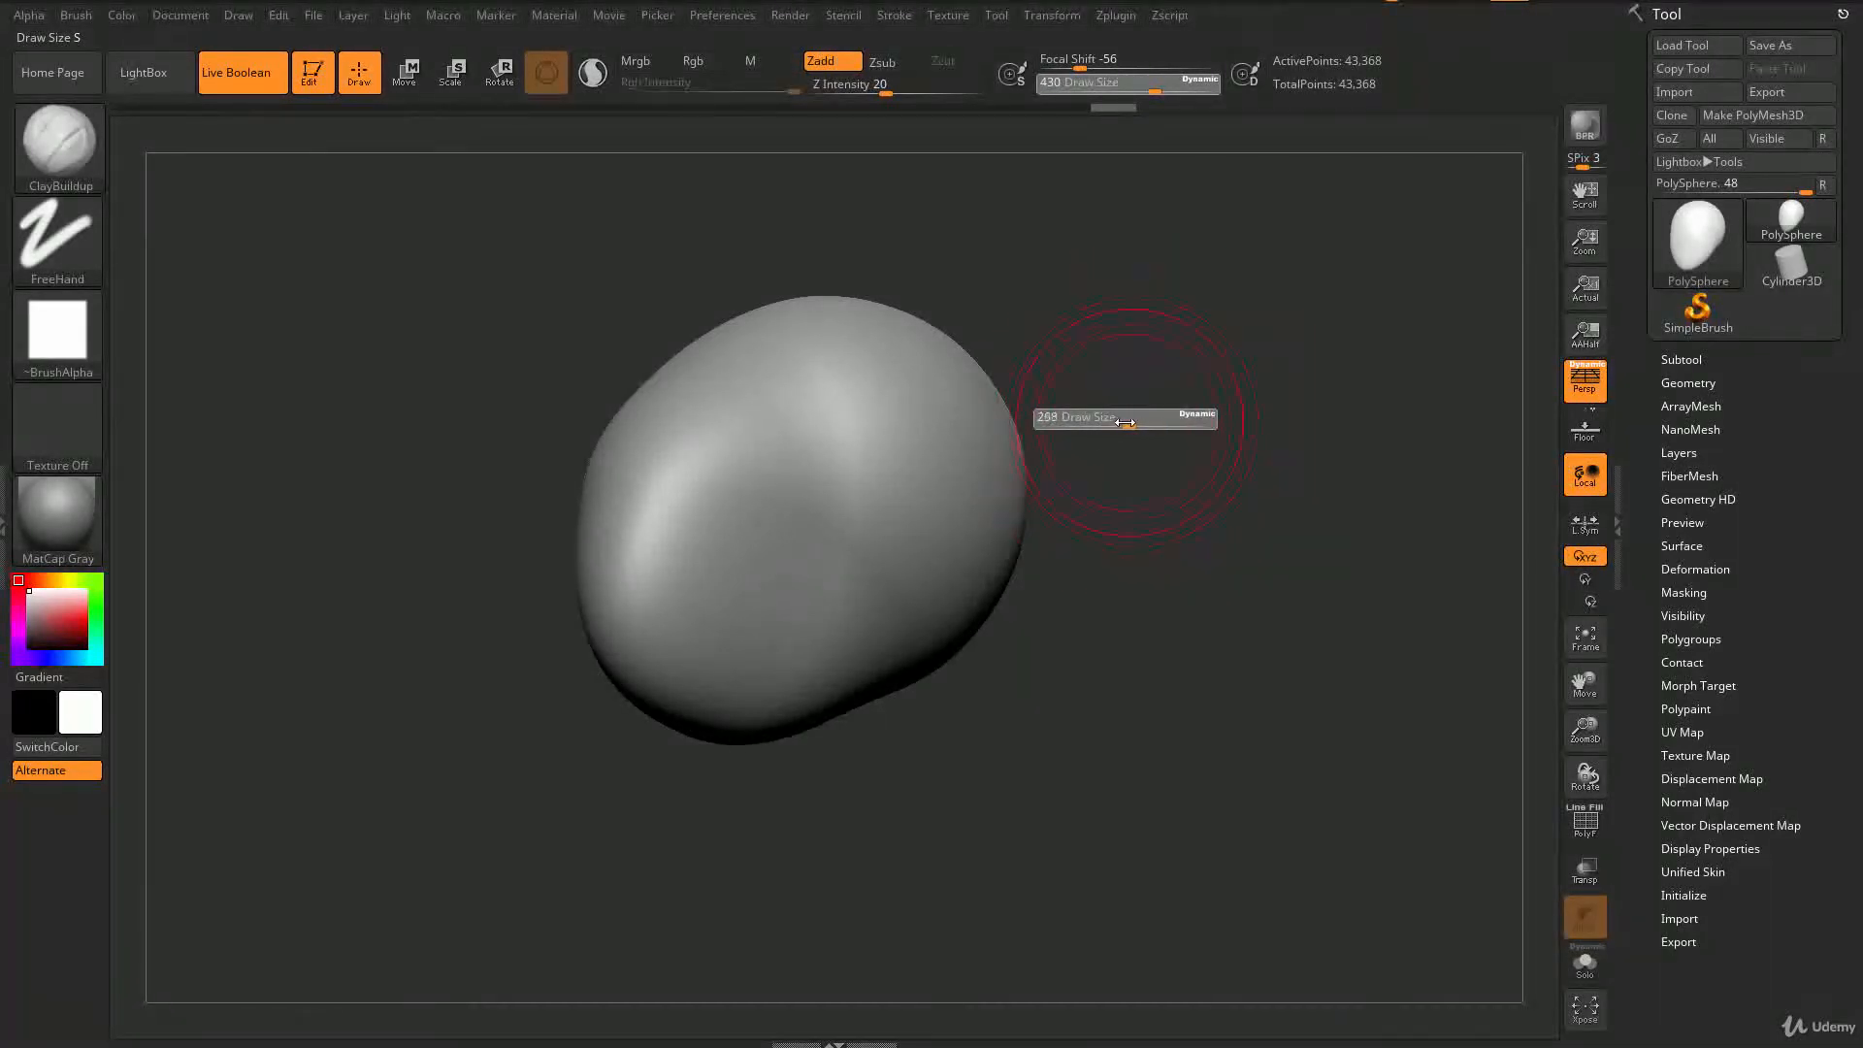
{"action": "left_click_drag", "start_coordinate": [1121, 423], "coordinate": [1117, 423]}
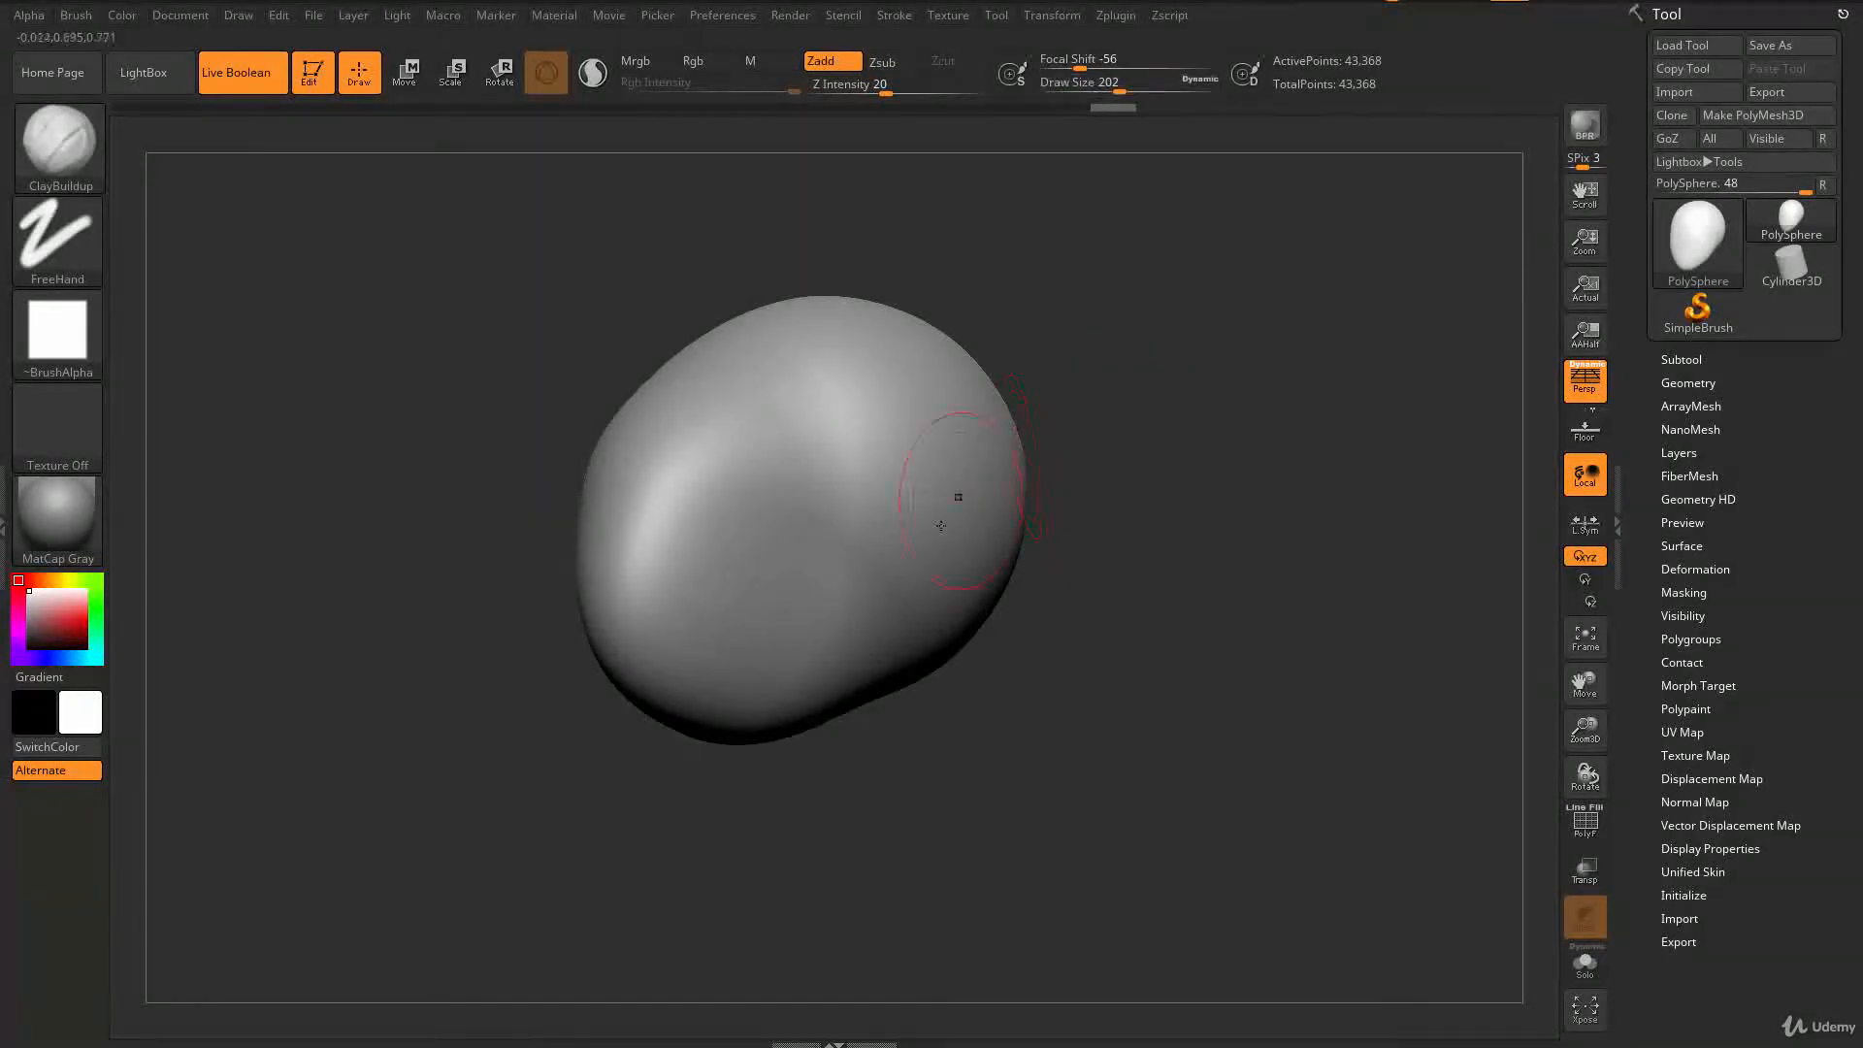
{"action": "mouse_move", "coordinate": [844, 536]}
{"action": "left_mouse_down", "text": "ctrl"}
{"action": "mouse_move", "coordinate": [919, 462]}
{"action": "mouse_move", "coordinate": [850, 443]}
{"action": "mouse_move", "coordinate": [776, 544]}
{"action": "mouse_move", "coordinate": [781, 602]}
{"action": "mouse_move", "coordinate": [902, 504]}
{"action": "mouse_move", "coordinate": [835, 514]}
{"action": "mouse_move", "coordinate": [961, 505]}
{"action": "left_mouse_up", "text": "ctrl"}
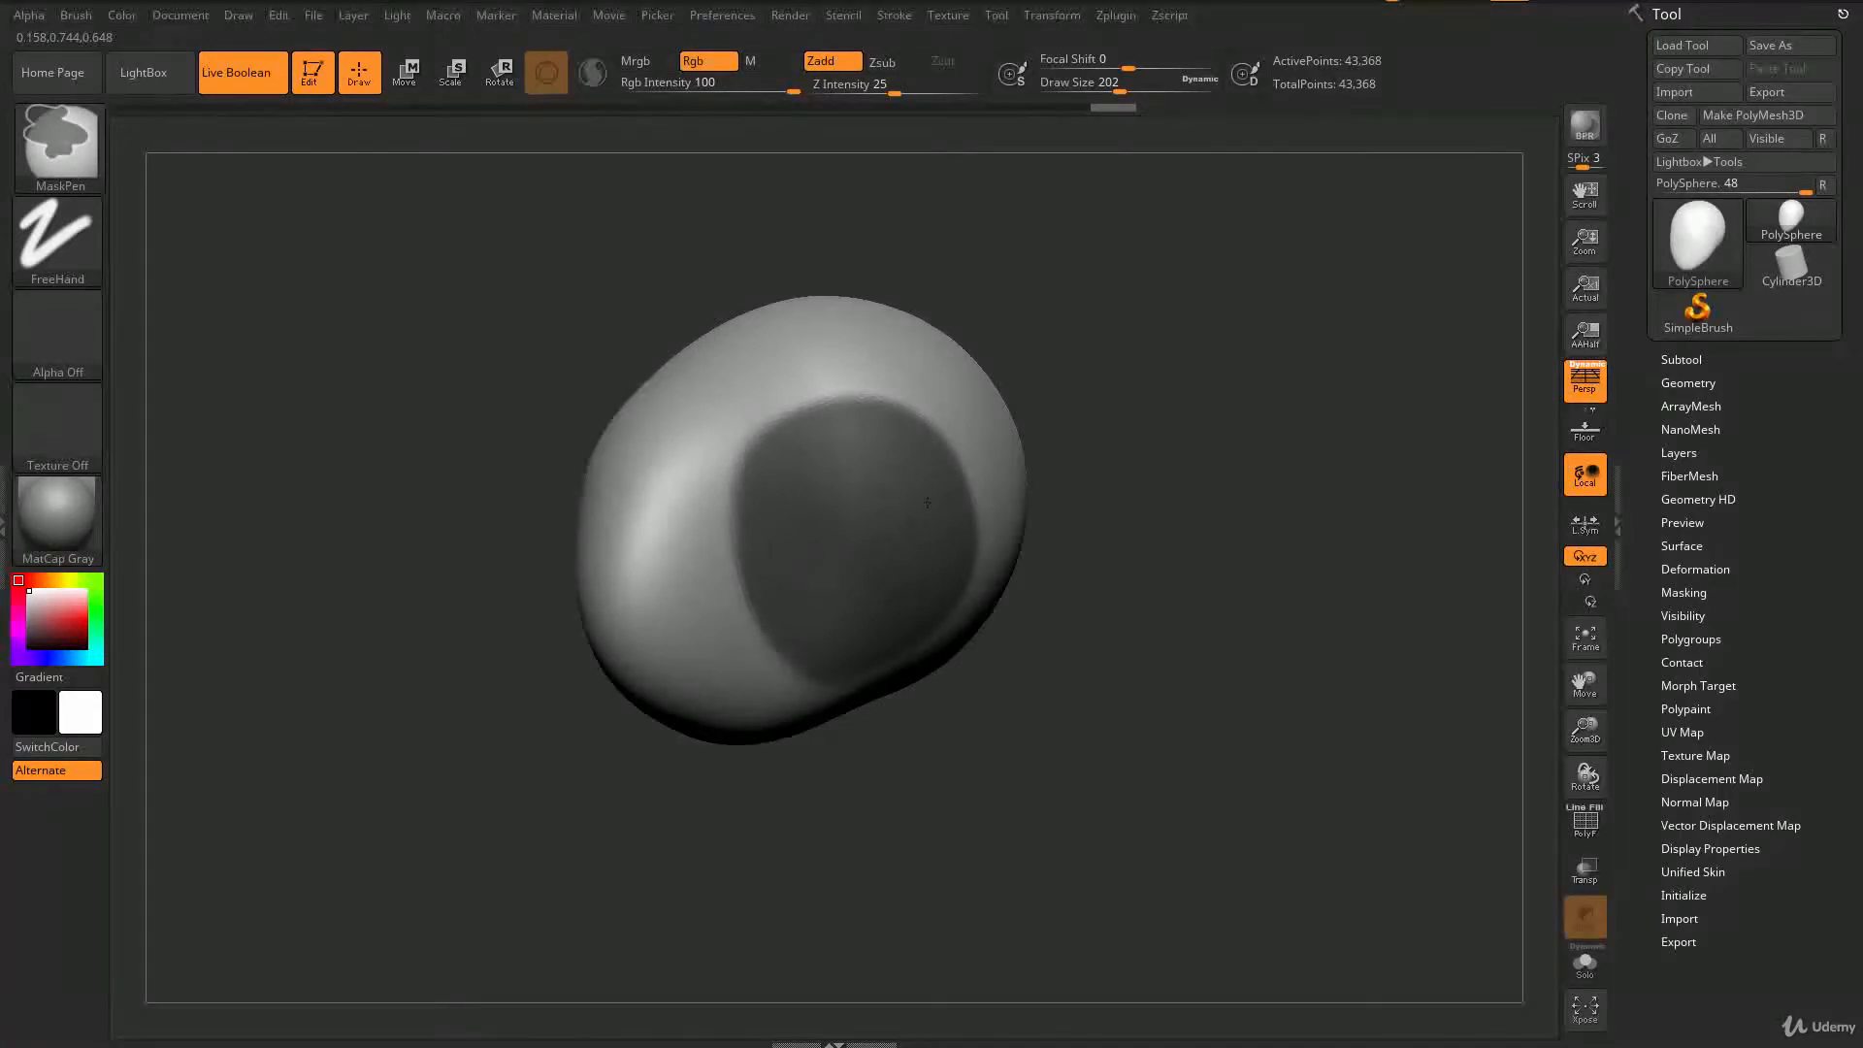
{"action": "mouse_move", "coordinate": [1185, 562]}
{"action": "left_mouse_down"}
{"action": "mouse_move", "coordinate": [1115, 474]}
{"action": "mouse_move", "coordinate": [1135, 559]}
{"action": "mouse_move", "coordinate": [1089, 528]}
{"action": "mouse_move", "coordinate": [1074, 415]}
{"action": "mouse_move", "coordinate": [907, 396]}
{"action": "mouse_move", "coordinate": [1011, 482]}
{"action": "mouse_move", "coordinate": [842, 411]}
{"action": "mouse_move", "coordinate": [877, 413]}
{"action": "left_mouse_up"}
{"action": "left_click_drag", "start_coordinate": [1052, 603], "coordinate": [1029, 524]}
{"action": "left_click_drag", "start_coordinate": [1242, 343], "coordinate": [1201, 482]}
- Undo the last change and invert the mask so only the neck area can be sculpted
{"action": "key", "text": "ctrl"}
{"action": "key", "text": "ctrl+z"}
{"action": "mouse_move", "coordinate": [1106, 637]}
{"action": "left_mouse_down"}
{"action": "mouse_move", "coordinate": [1100, 586]}
{"action": "mouse_move", "coordinate": [1136, 607]}
{"action": "mouse_move", "coordinate": [1121, 616]}
{"action": "mouse_move", "coordinate": [1090, 533]}
{"action": "mouse_move", "coordinate": [1194, 433]}
{"action": "left_mouse_up"}
{"action": "key", "text": "ctrl"}
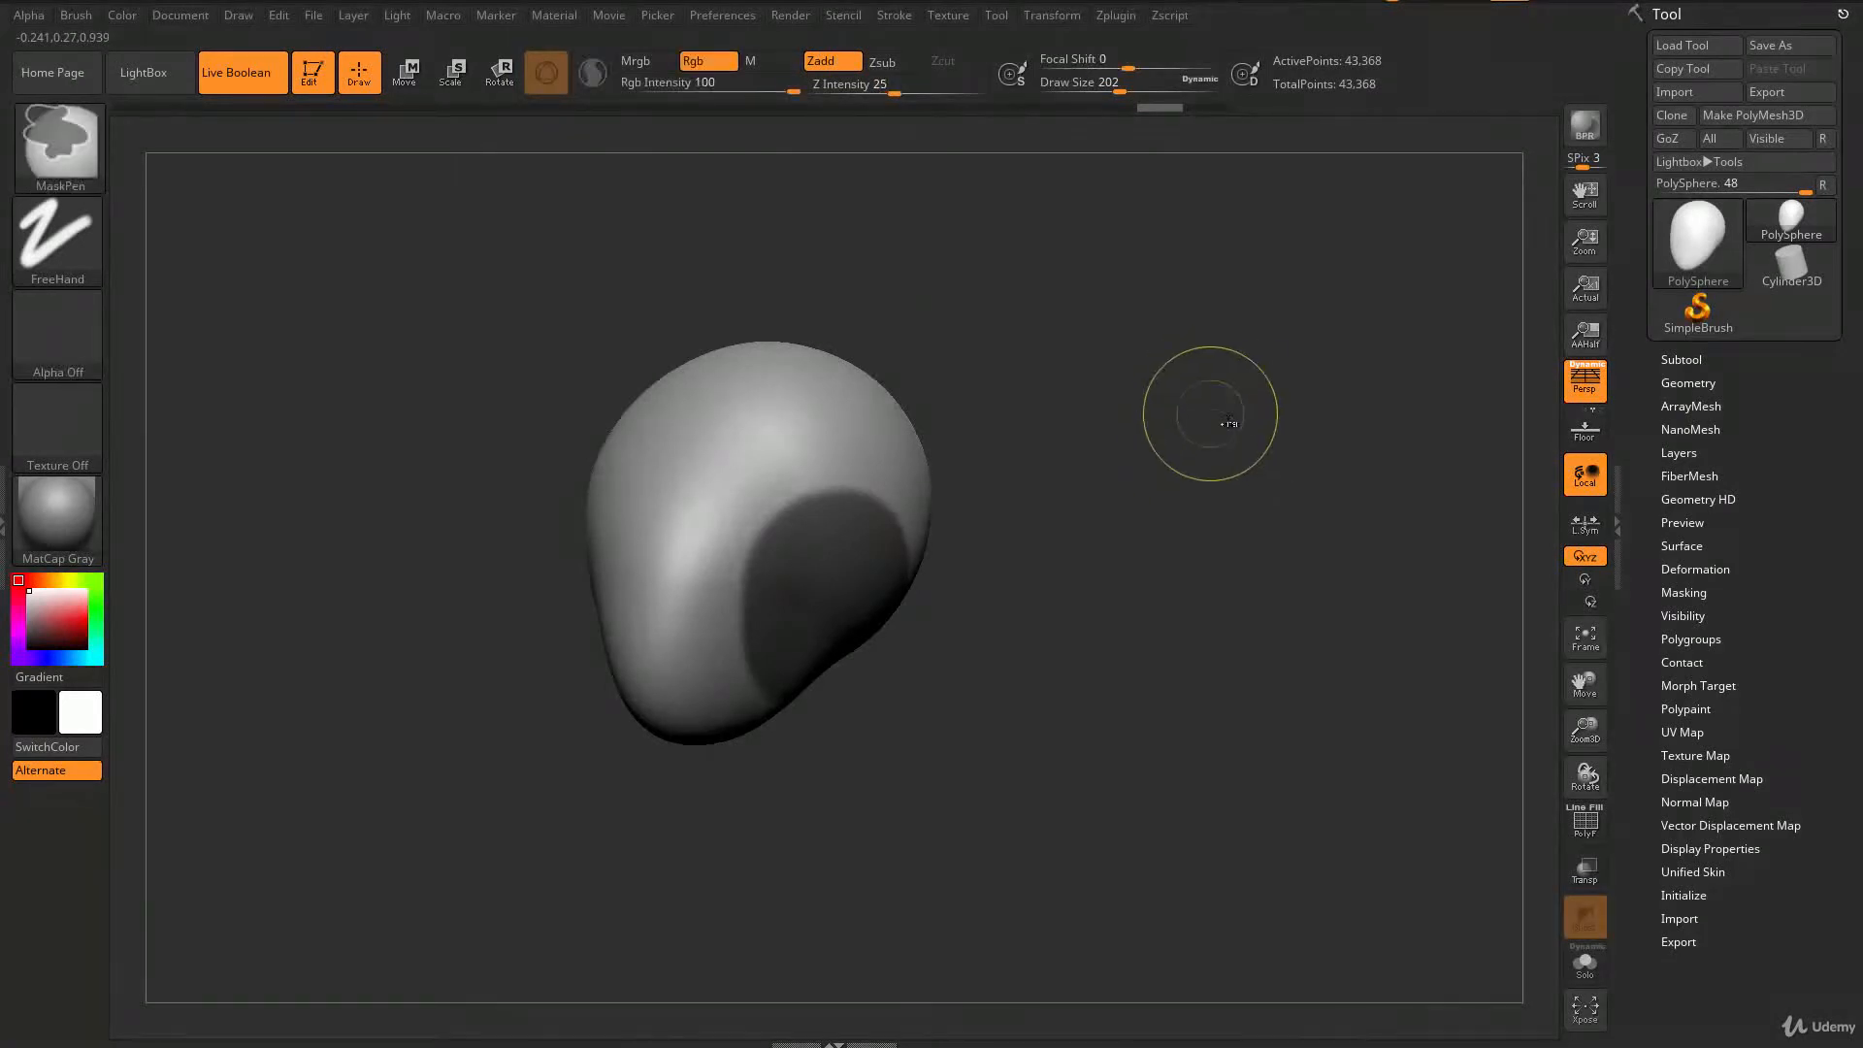
{"action": "left_click", "coordinate": [1296, 425], "text": "ctrl"}
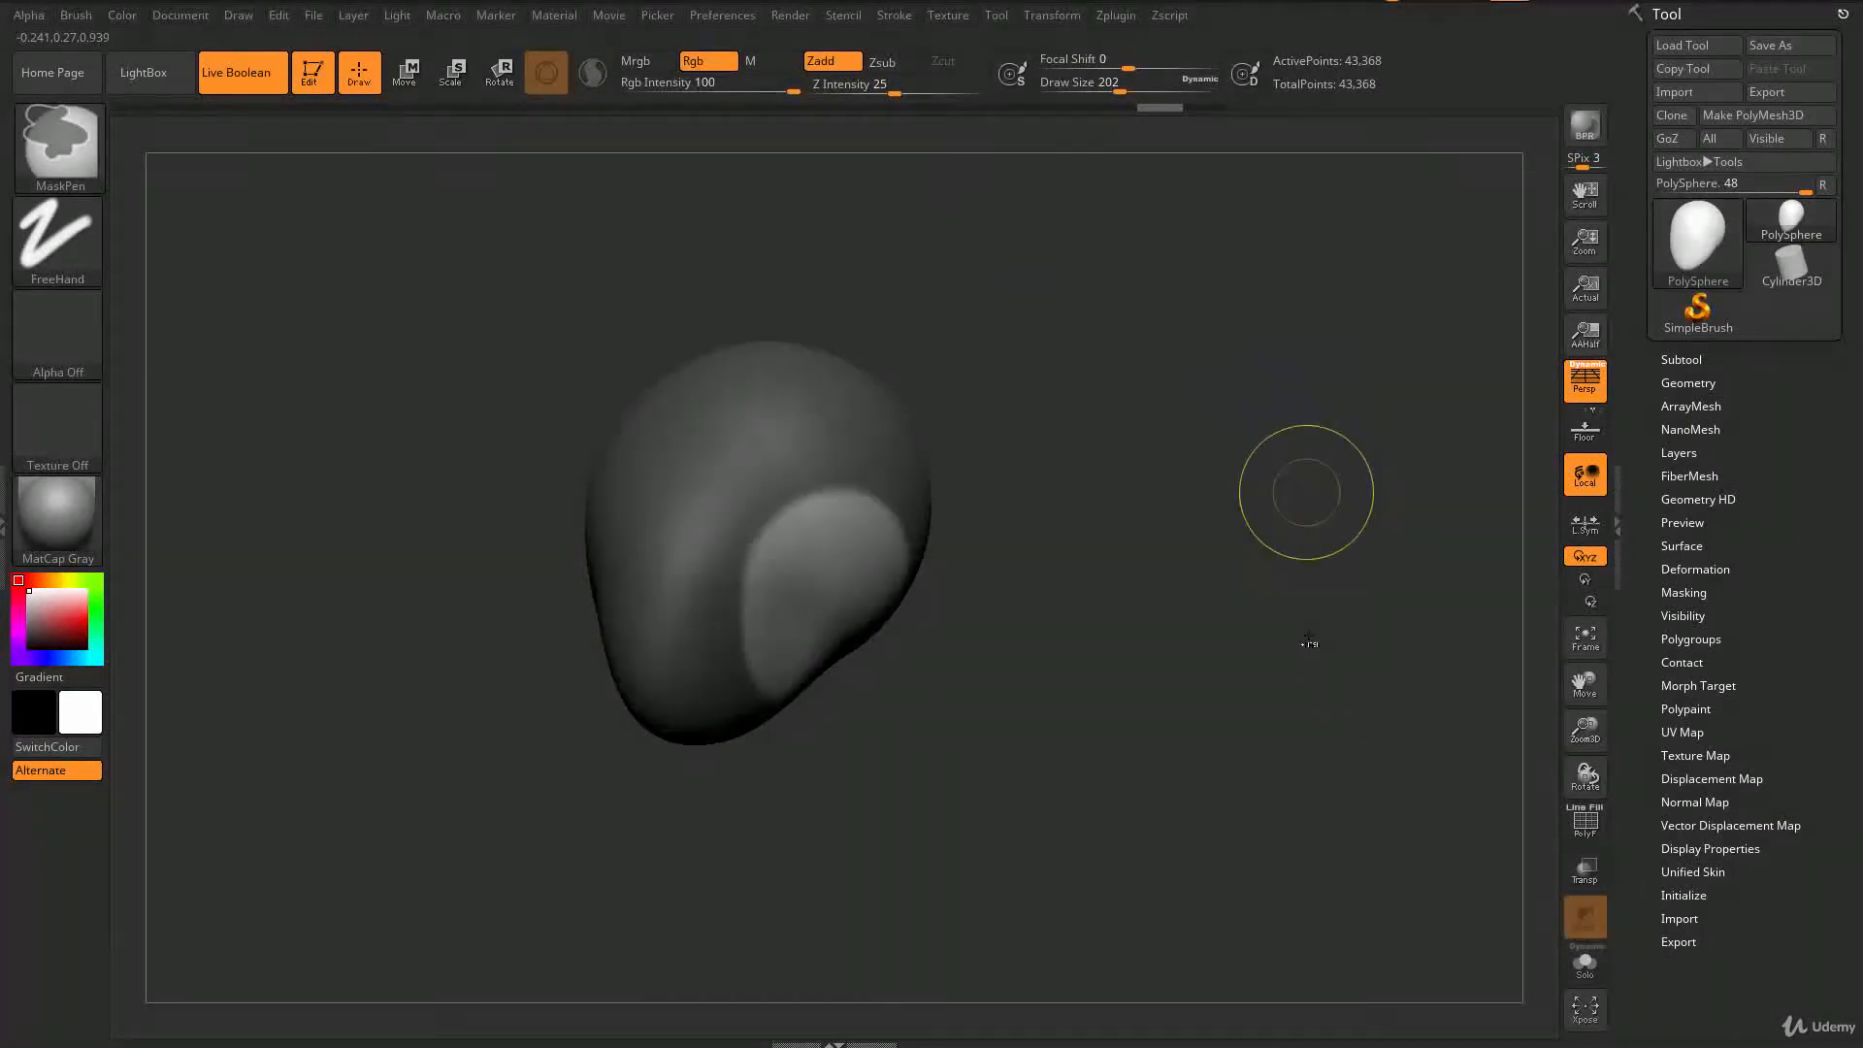
{"action": "left_click_drag", "start_coordinate": [1256, 756], "coordinate": [1121, 613]}
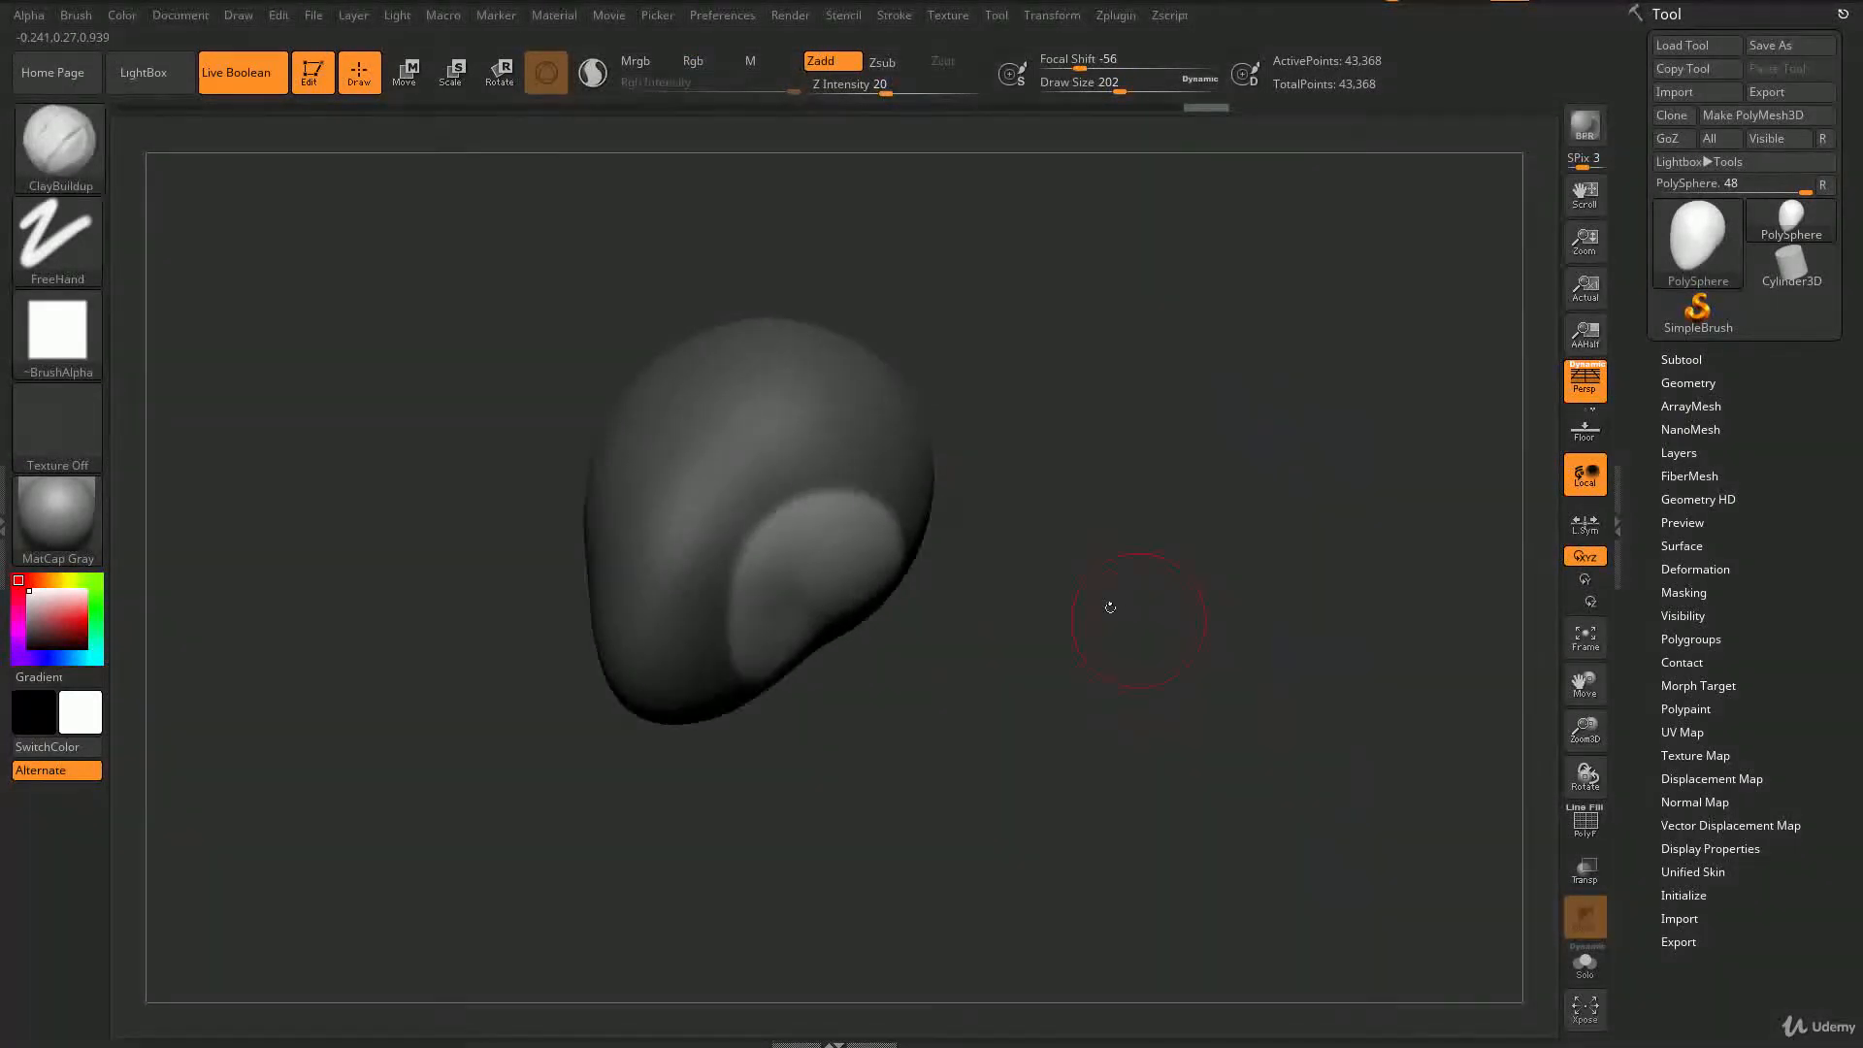
- Try a ClayBuildup stroke inside the unmasked neck area and undo it
{"action": "mouse_move", "coordinate": [872, 536]}
{"action": "left_mouse_down"}
{"action": "mouse_move", "coordinate": [805, 509]}
{"action": "mouse_move", "coordinate": [811, 645]}
{"action": "mouse_move", "coordinate": [771, 568]}
{"action": "mouse_move", "coordinate": [881, 584]}
{"action": "left_mouse_up"}
{"action": "mouse_move", "coordinate": [1019, 665]}
{"action": "left_mouse_down"}
{"action": "mouse_move", "coordinate": [1029, 630]}
{"action": "mouse_move", "coordinate": [989, 699]}
{"action": "mouse_move", "coordinate": [1019, 713]}
{"action": "left_mouse_up"}
{"action": "key", "text": "ctrl+z"}
{"action": "mouse_move", "coordinate": [1097, 666]}
{"action": "left_mouse_down"}
{"action": "mouse_move", "coordinate": [1082, 611]}
{"action": "mouse_move", "coordinate": [1058, 705]}
{"action": "left_mouse_up"}
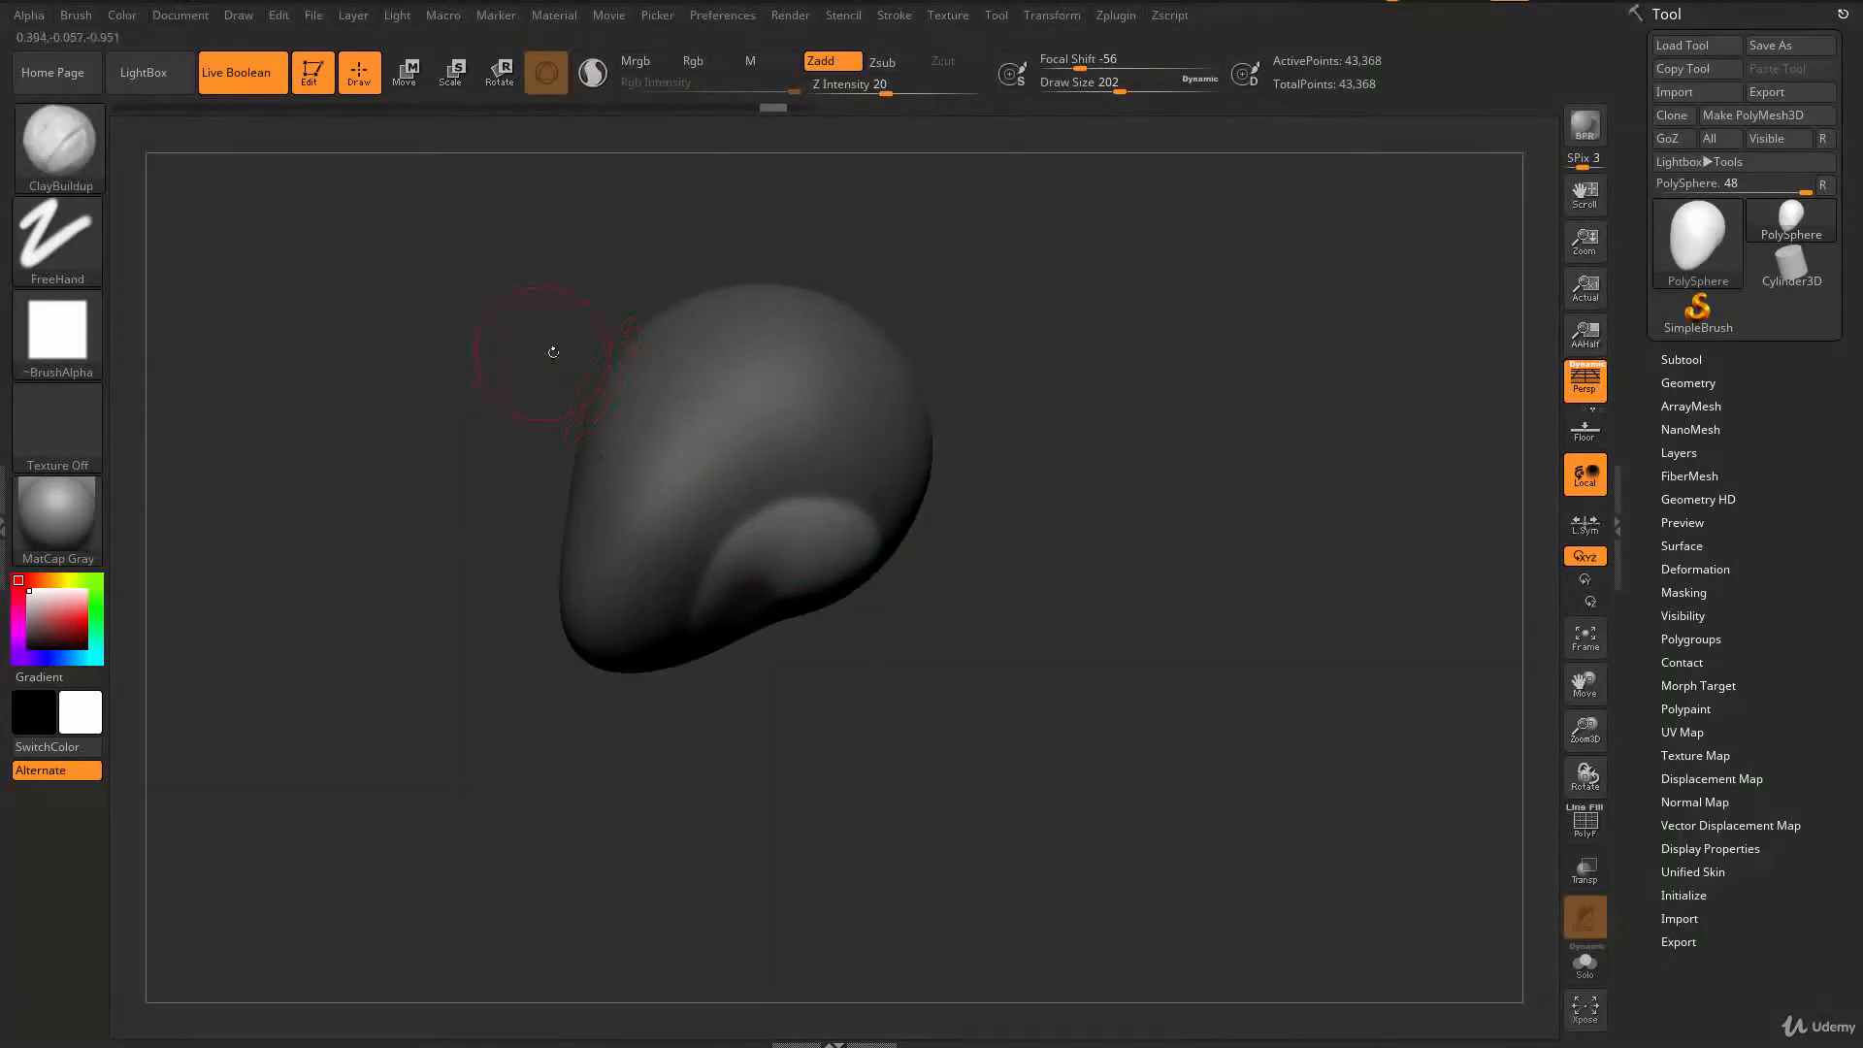
- Try to pull the unmasked area down into a neck with the Move brush at draw size 753
{"action": "key", "text": "b"}
{"action": "key", "text": "m"}
{"action": "key", "text": "v"}
{"action": "key", "text": "s"}
{"action": "mouse_move", "coordinate": [854, 549]}
{"action": "left_mouse_down"}
{"action": "mouse_move", "coordinate": [926, 550]}
{"action": "mouse_move", "coordinate": [769, 539]}
{"action": "mouse_move", "coordinate": [756, 631]}
{"action": "mouse_move", "coordinate": [834, 903]}
{"action": "left_mouse_up"}
{"action": "mouse_move", "coordinate": [980, 737]}
{"action": "left_mouse_down"}
{"action": "mouse_move", "coordinate": [936, 675]}
{"action": "mouse_move", "coordinate": [921, 769]}
{"action": "left_mouse_up"}
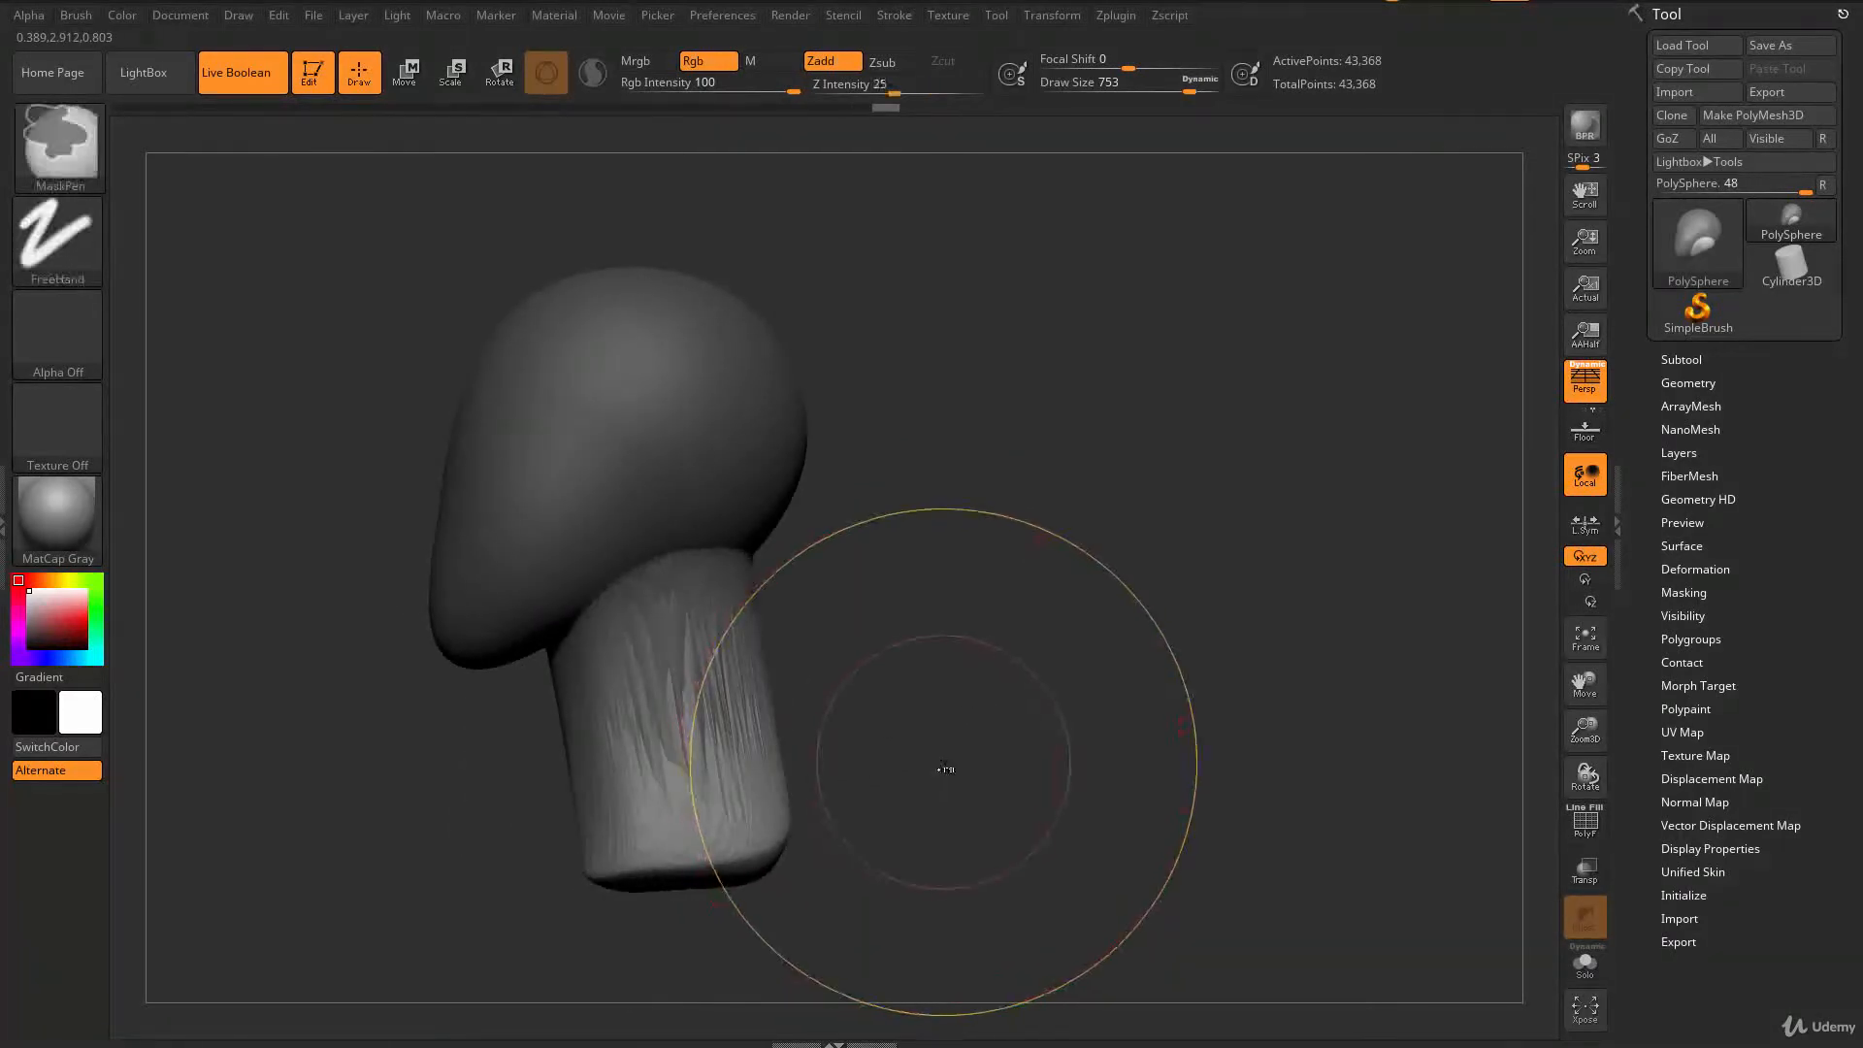
- Undo the brush-pulled neck back to the plain head with its inverted mask
{"action": "key", "text": "ctrl+z"}
{"action": "key", "text": "ctrl+z"}
{"action": "key", "text": "ctrl+z"}
{"action": "key", "text": "ctrl+z"}
{"action": "key", "text": "ctrl+z"}
{"action": "key", "text": "ctrl+z"}
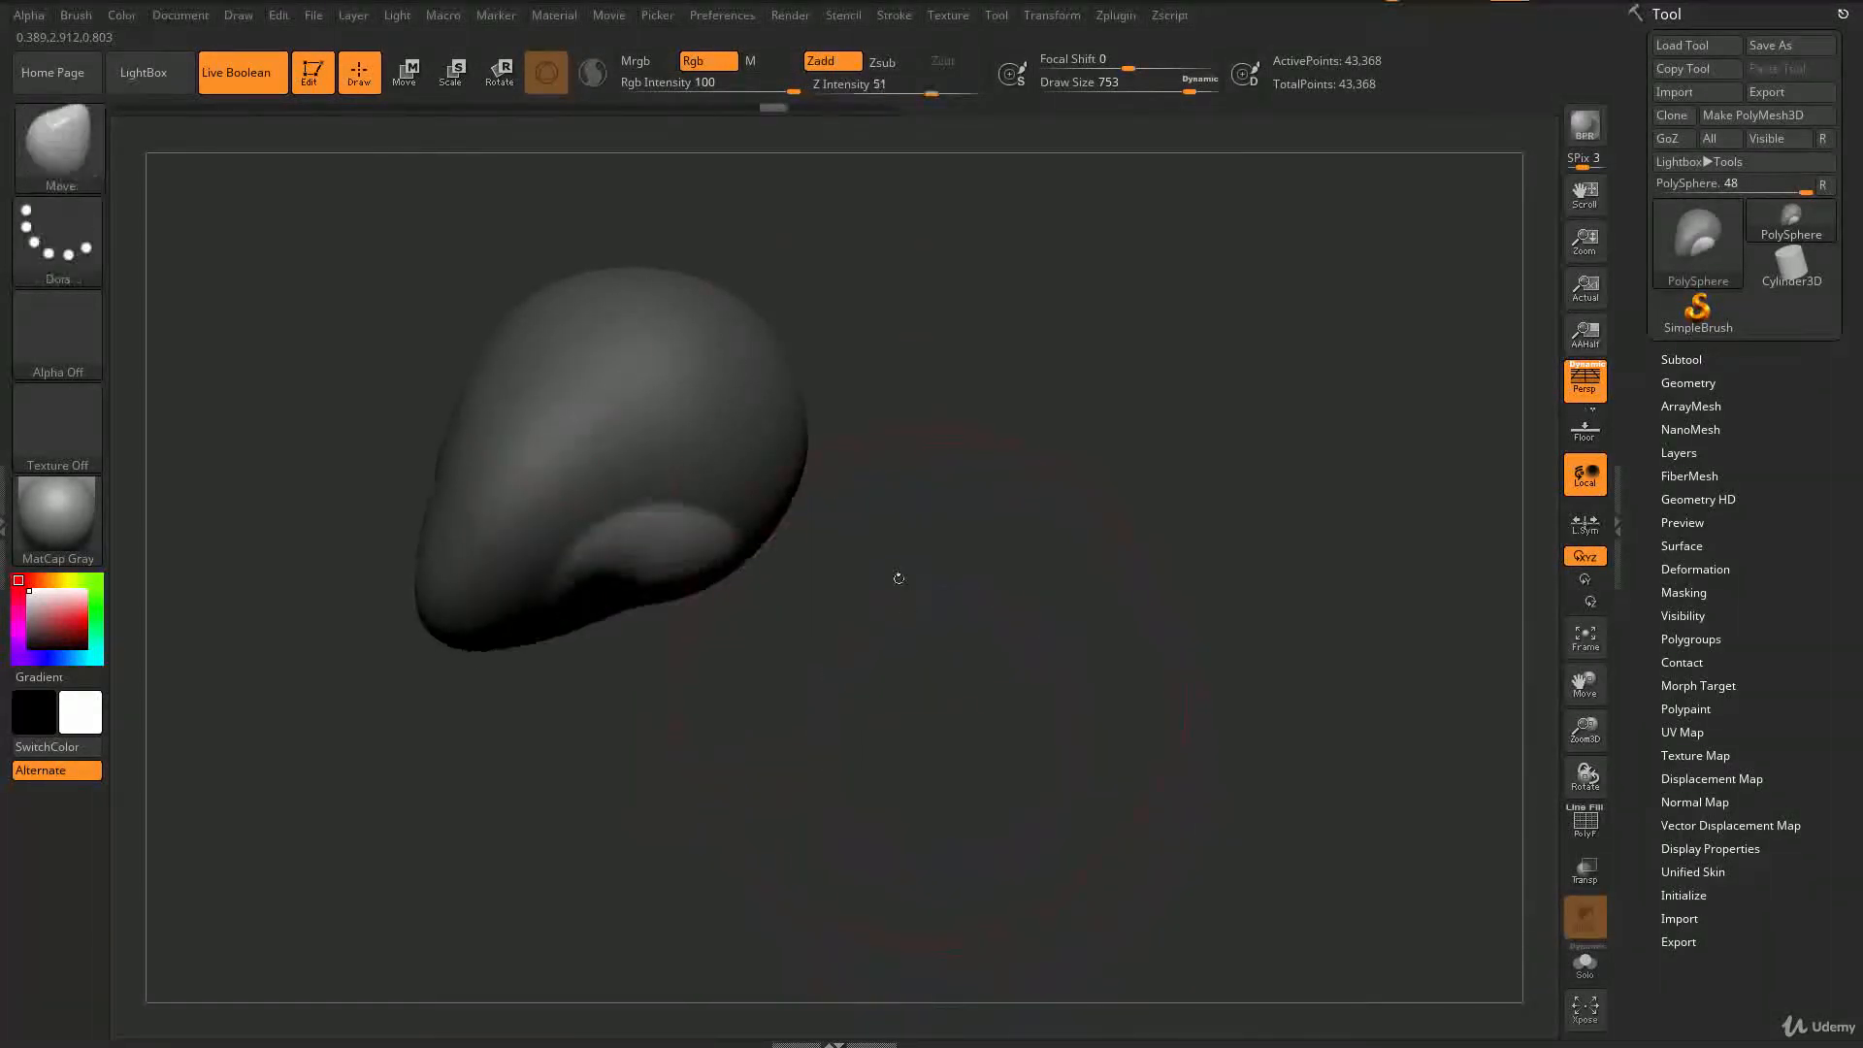
- Extend the unmasked area downward into a neck with the Move gizmo
{"action": "left_click", "coordinate": [415, 95]}
{"action": "left_click_drag", "start_coordinate": [912, 621], "coordinate": [971, 708]}
{"action": "left_click_drag", "start_coordinate": [631, 318], "coordinate": [632, 566]}
{"action": "left_click_drag", "start_coordinate": [514, 685], "coordinate": [564, 685]}
{"action": "left_click_drag", "start_coordinate": [999, 417], "coordinate": [1041, 421]}
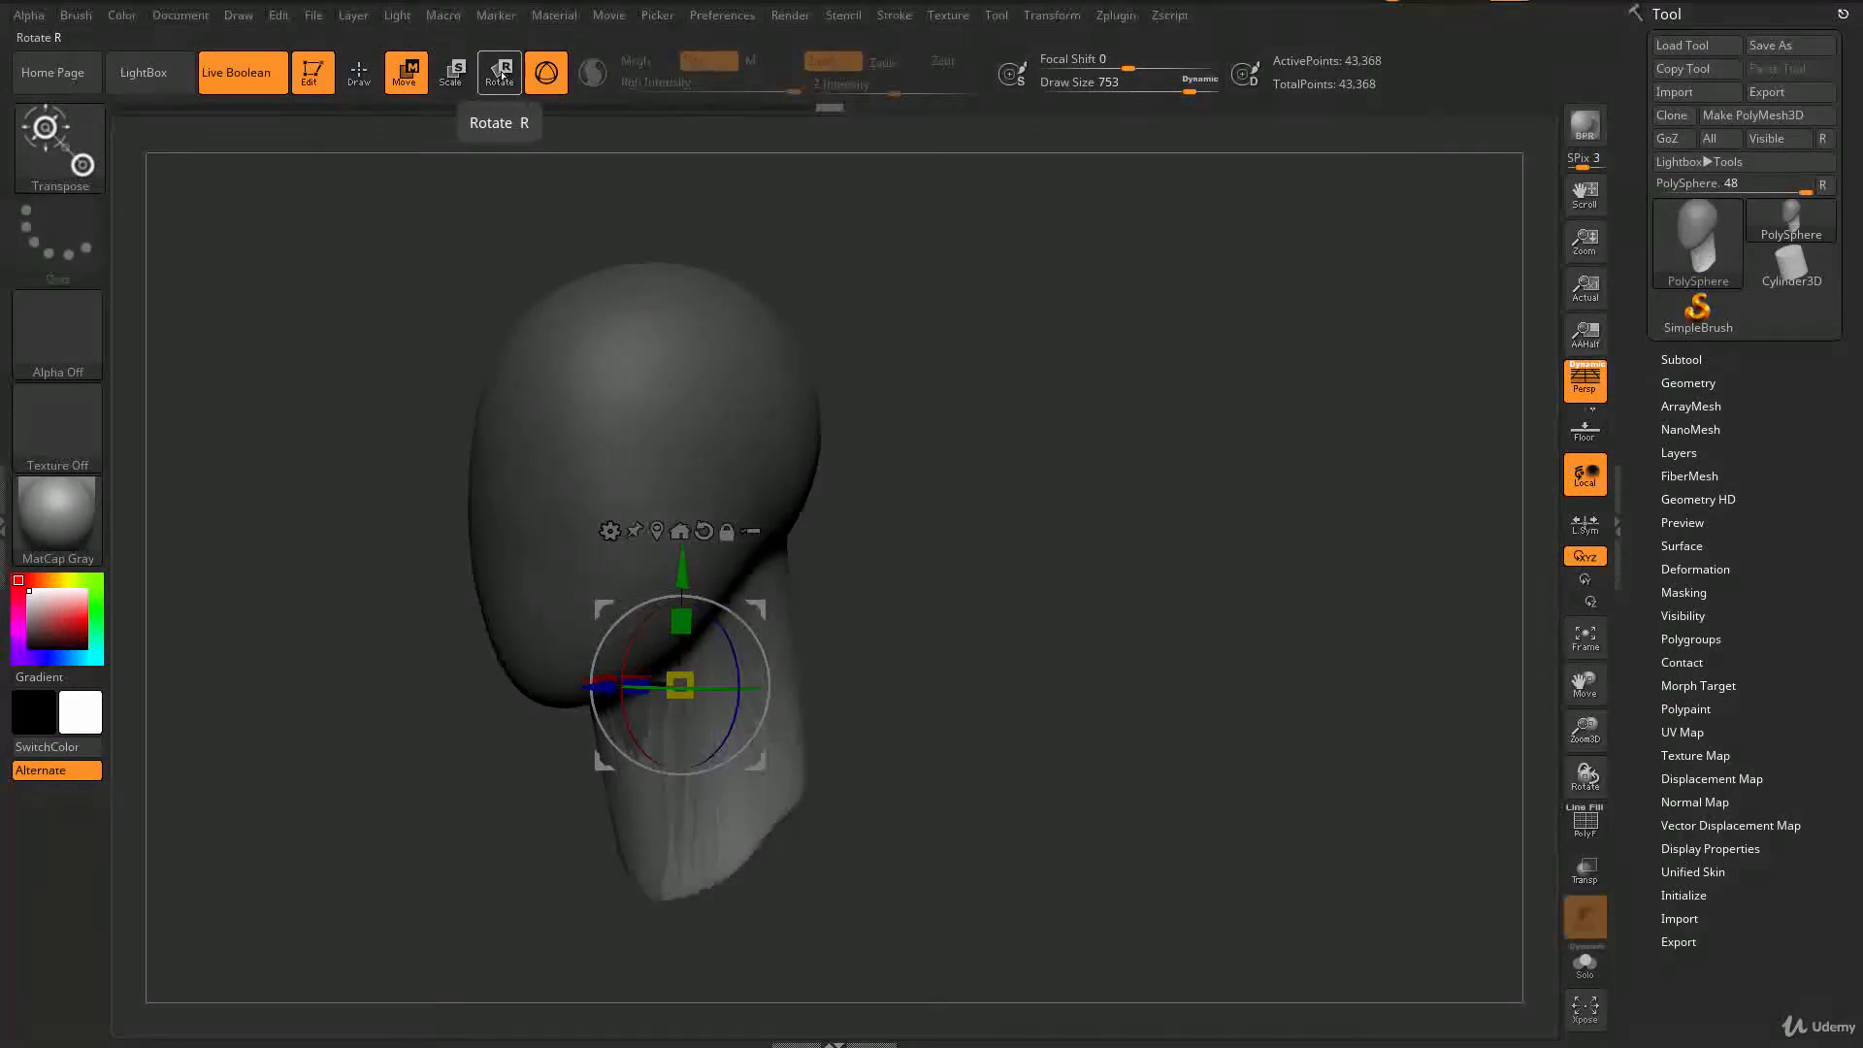
{"action": "left_click_drag", "start_coordinate": [413, 315], "coordinate": [384, 314]}
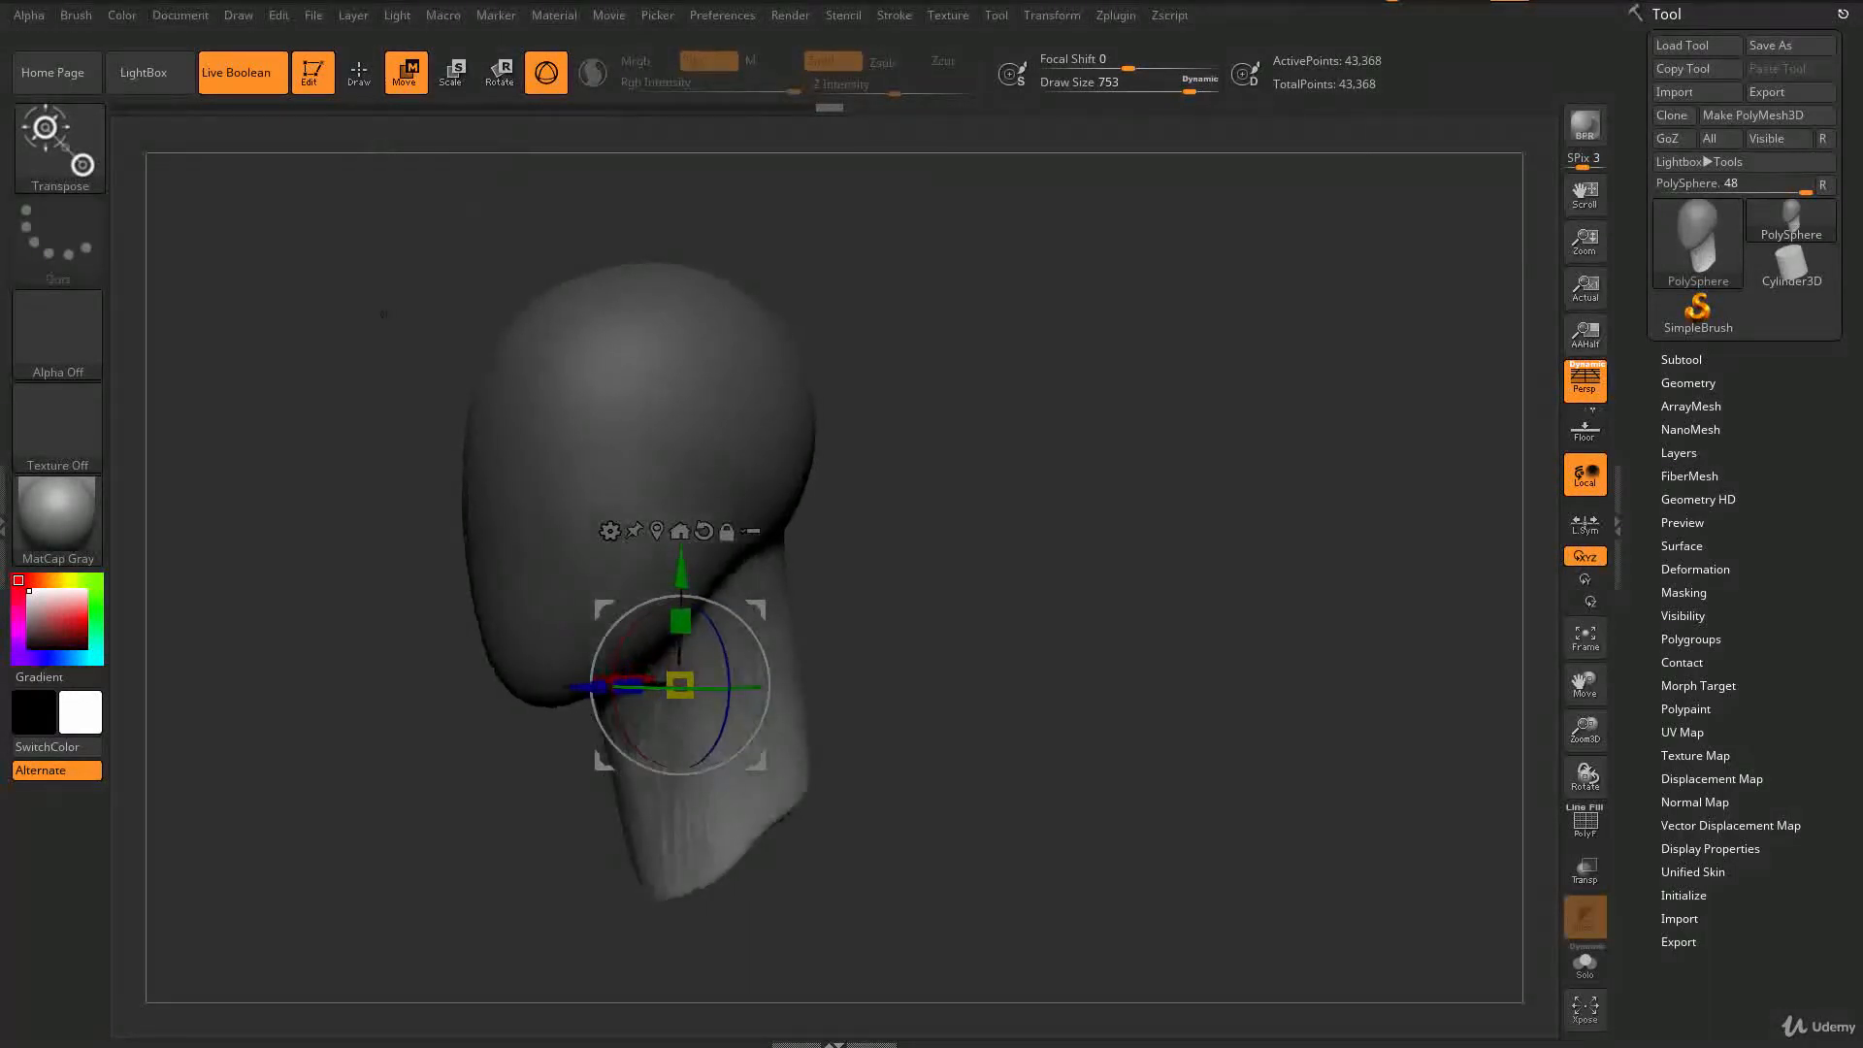
- Return to Draw mode and clear the mask from the head
{"action": "left_click", "coordinate": [360, 80]}
{"action": "mouse_move", "coordinate": [1139, 574]}
{"action": "left_mouse_down"}
{"action": "mouse_move", "coordinate": [1074, 399]}
{"action": "mouse_move", "coordinate": [1145, 427]}
{"action": "mouse_move", "coordinate": [1228, 393]}
{"action": "left_mouse_up"}
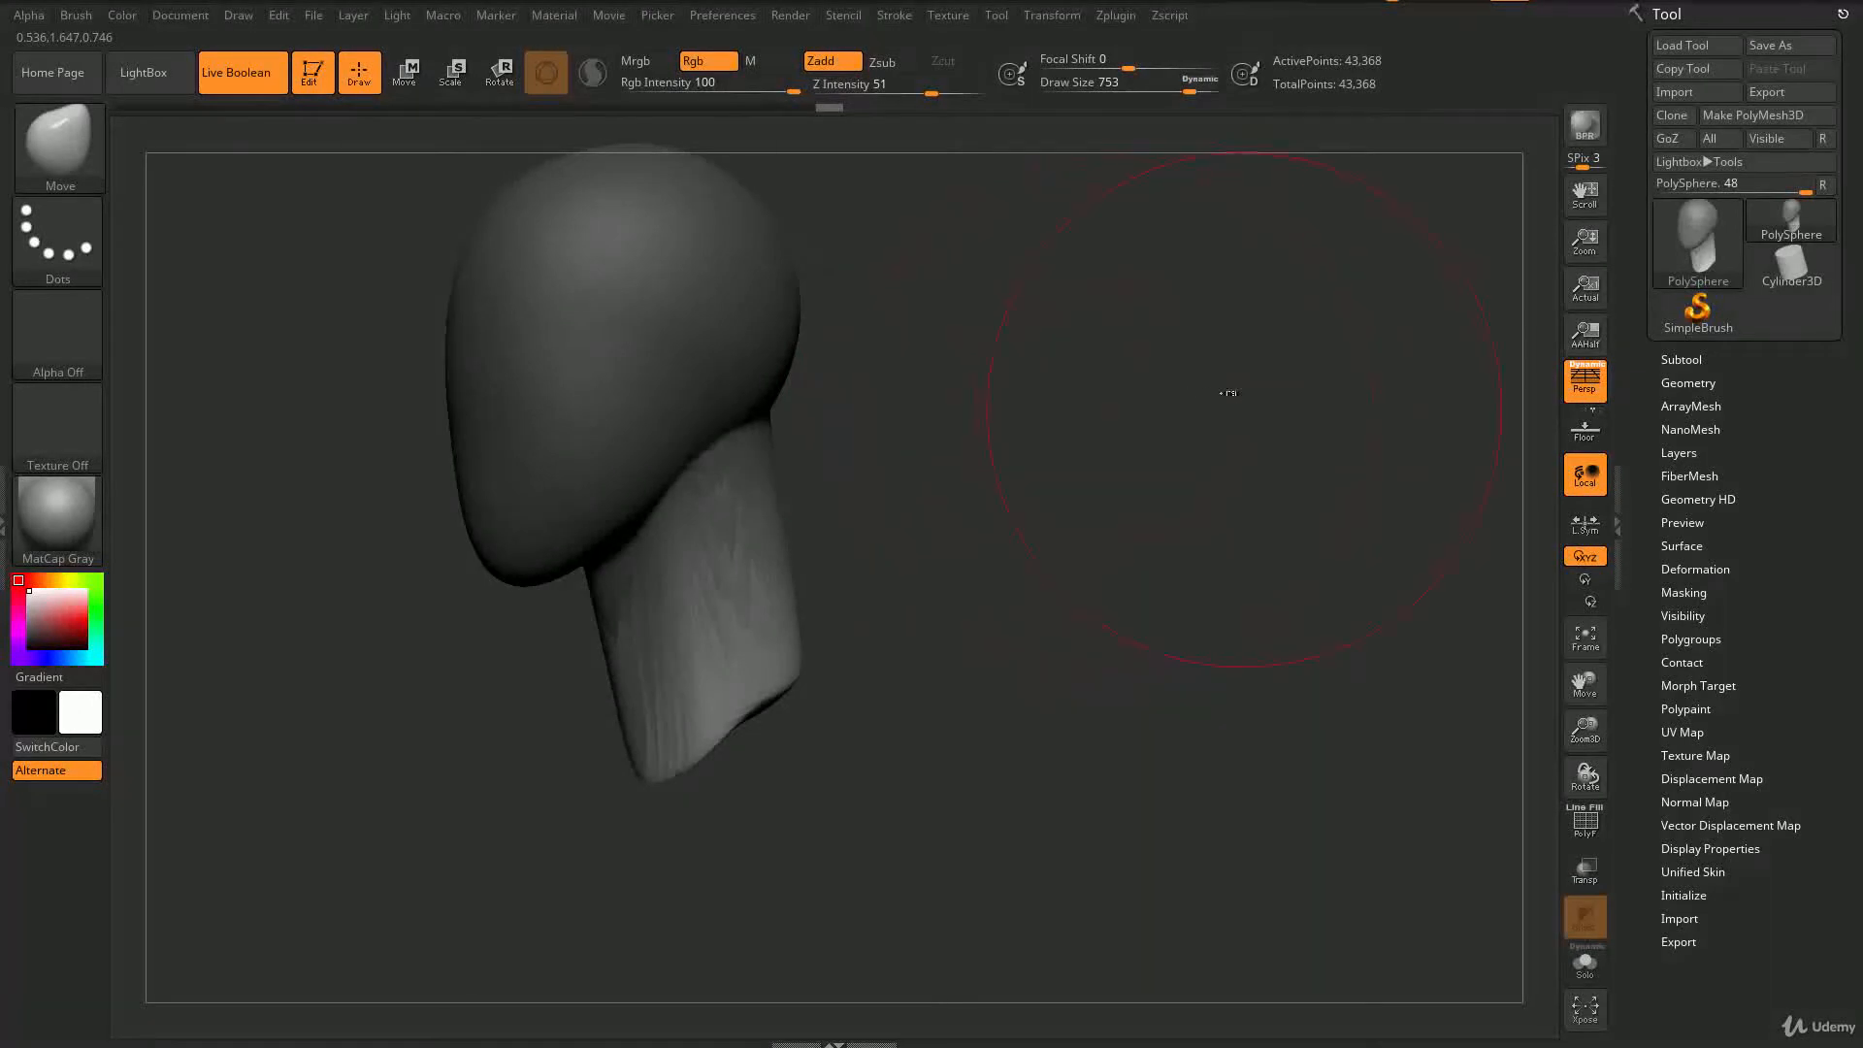
{"action": "left_click_drag", "start_coordinate": [1118, 298], "coordinate": [1384, 694], "text": "ctrl"}
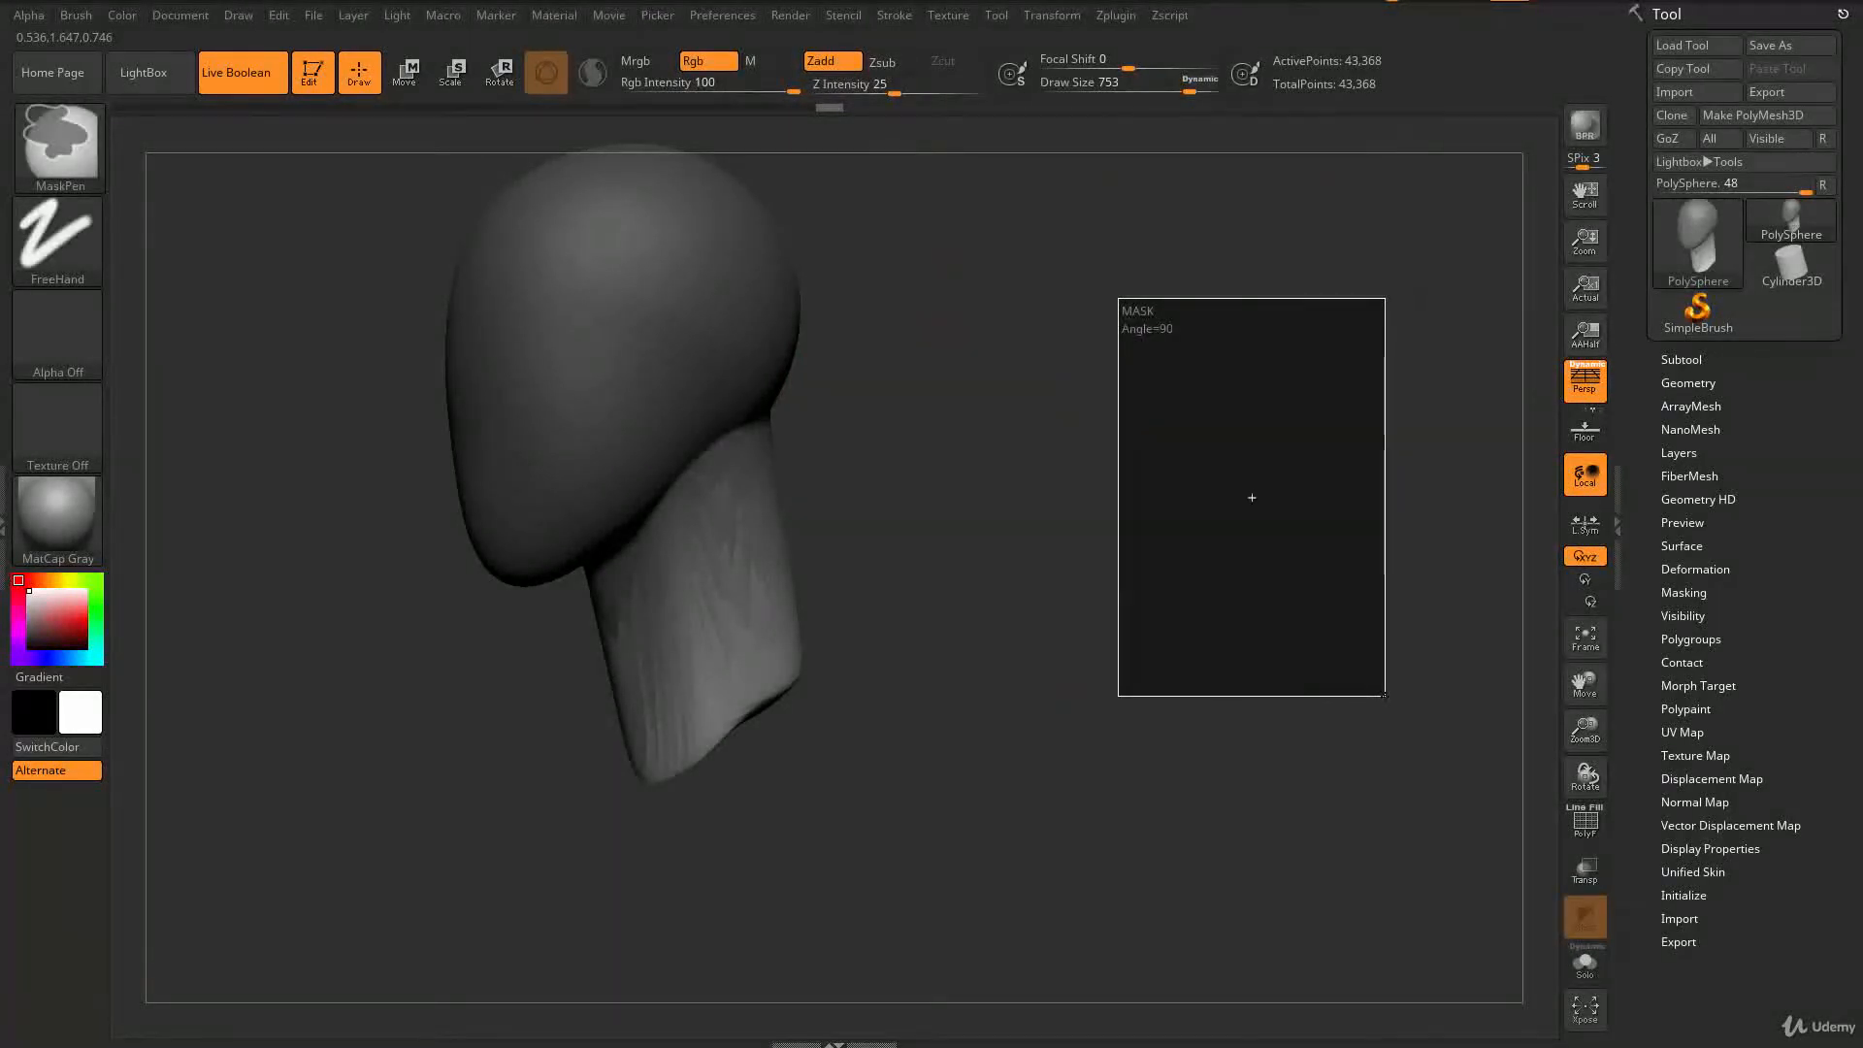
{"action": "mouse_move", "coordinate": [1189, 752]}
{"action": "left_mouse_down"}
{"action": "mouse_move", "coordinate": [1082, 669]}
{"action": "mouse_move", "coordinate": [1163, 726]}
{"action": "mouse_move", "coordinate": [1081, 573]}
{"action": "mouse_move", "coordinate": [1106, 495]}
{"action": "mouse_move", "coordinate": [1071, 452]}
{"action": "mouse_move", "coordinate": [1036, 456]}
{"action": "mouse_move", "coordinate": [1115, 583]}
{"action": "mouse_move", "coordinate": [1112, 478]}
{"action": "left_mouse_up"}
- Set the draw size to 280 and paint a round mask on the side of the head
{"action": "key", "text": "s"}
{"action": "left_click_drag", "start_coordinate": [775, 464], "coordinate": [781, 485], "text": "ctrl"}
{"action": "left_click_drag", "start_coordinate": [1029, 493], "coordinate": [1009, 621], "text": "alt"}
{"action": "mouse_move", "coordinate": [1145, 539]}
{"action": "left_mouse_down"}
{"action": "mouse_move", "coordinate": [1230, 547]}
{"action": "mouse_move", "coordinate": [670, 552]}
{"action": "left_mouse_up"}
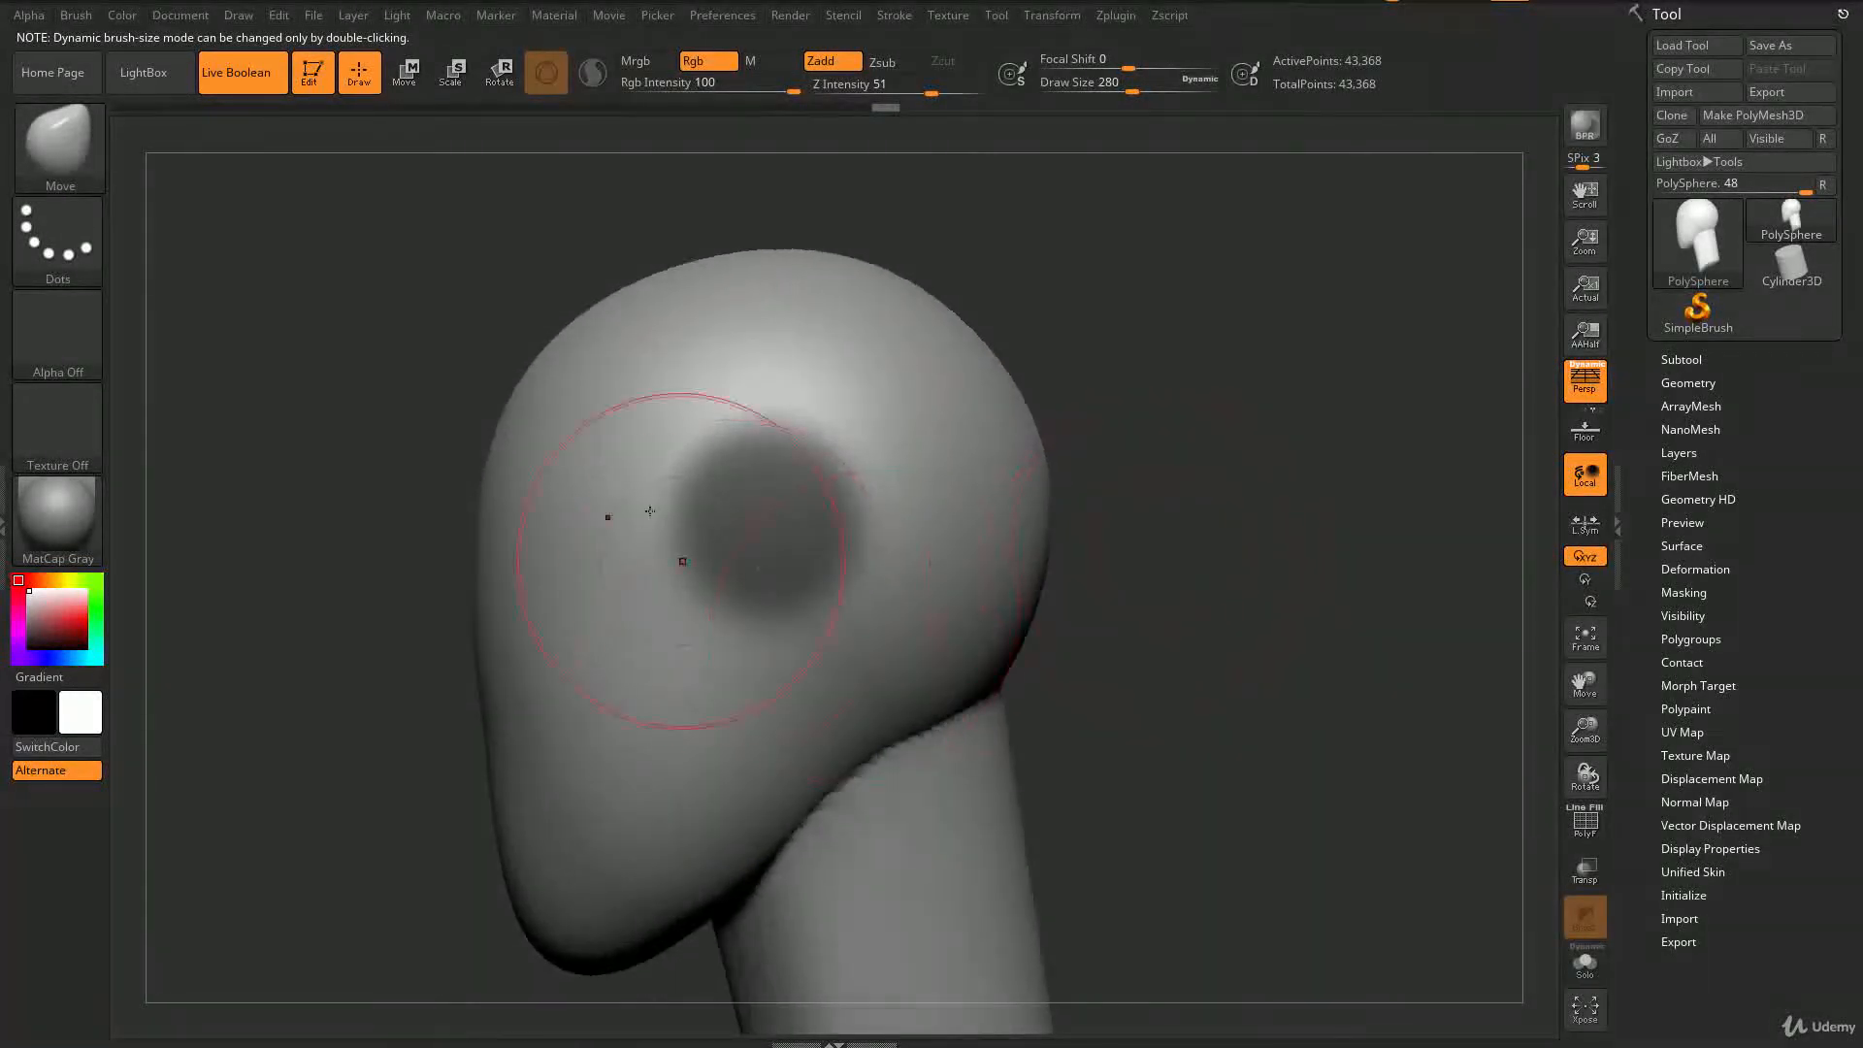
{"action": "left_click_drag", "start_coordinate": [1201, 579], "coordinate": [1172, 566]}
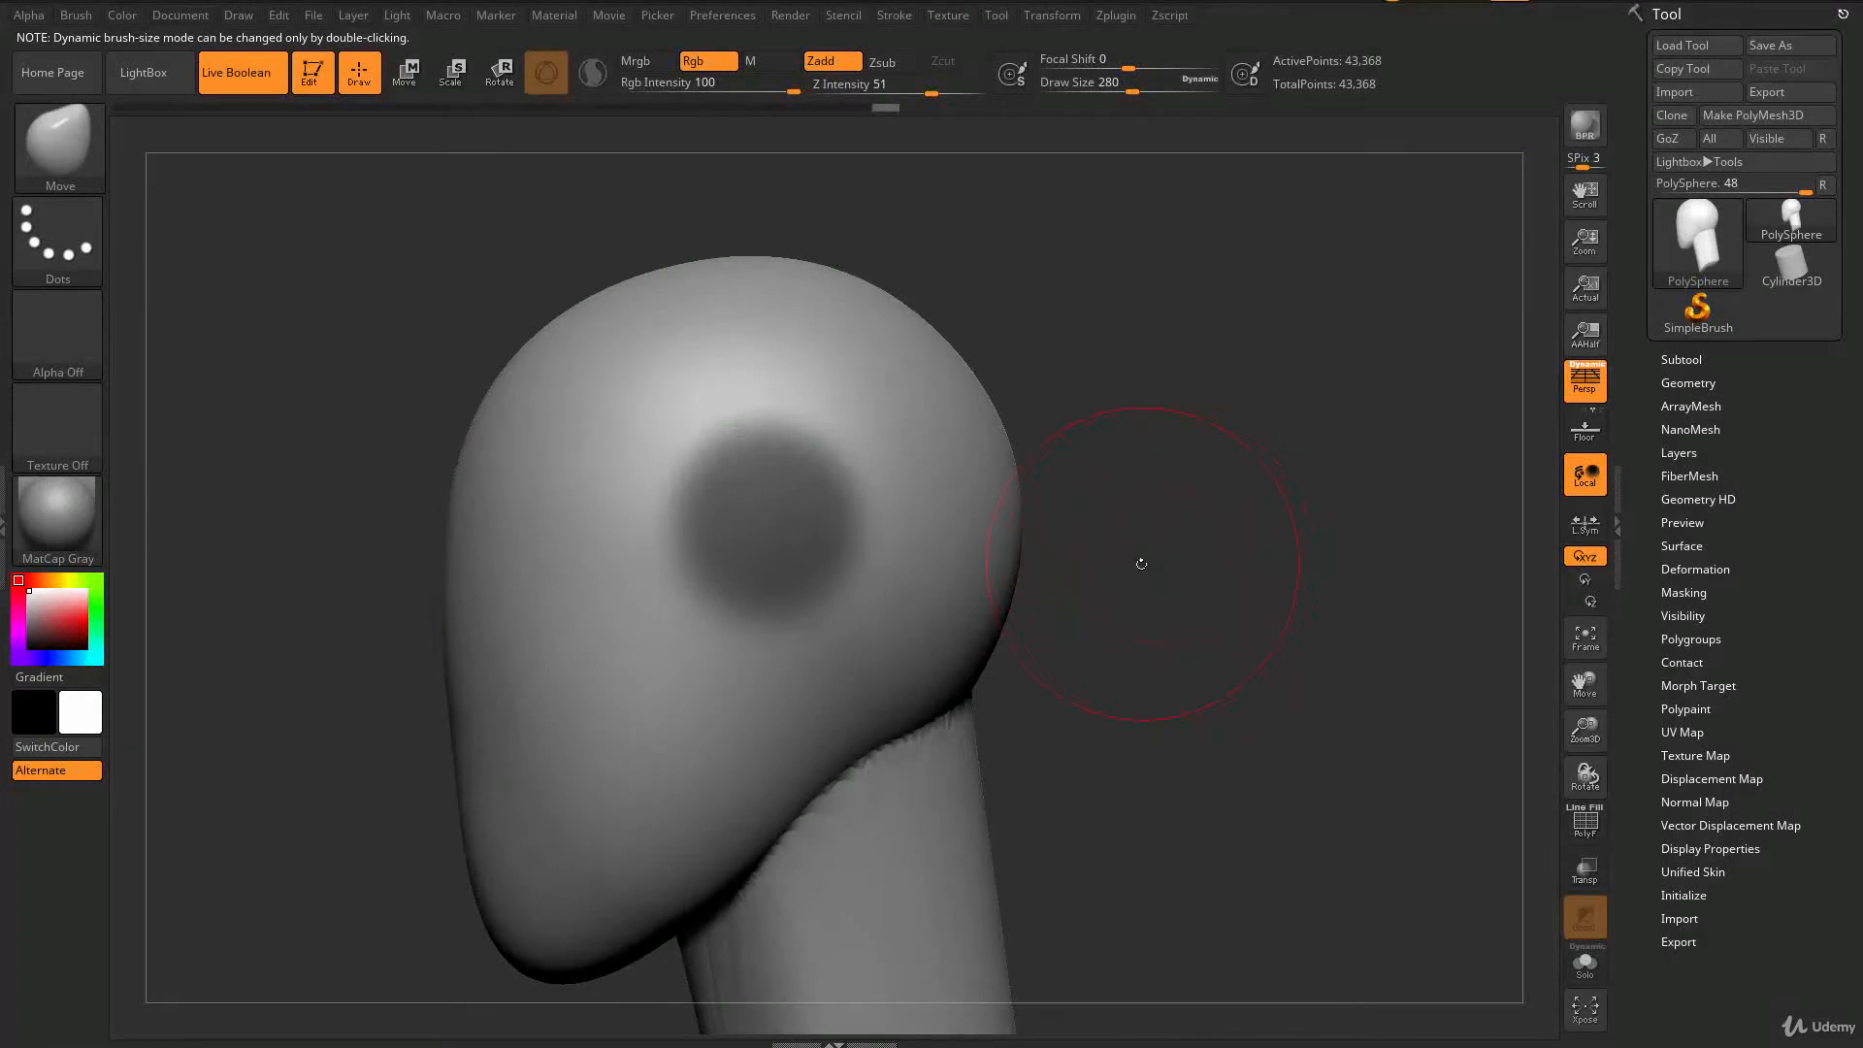
- Sharpen the edge of the round mask, and blur it again
{"action": "key", "text": "ctrl"}
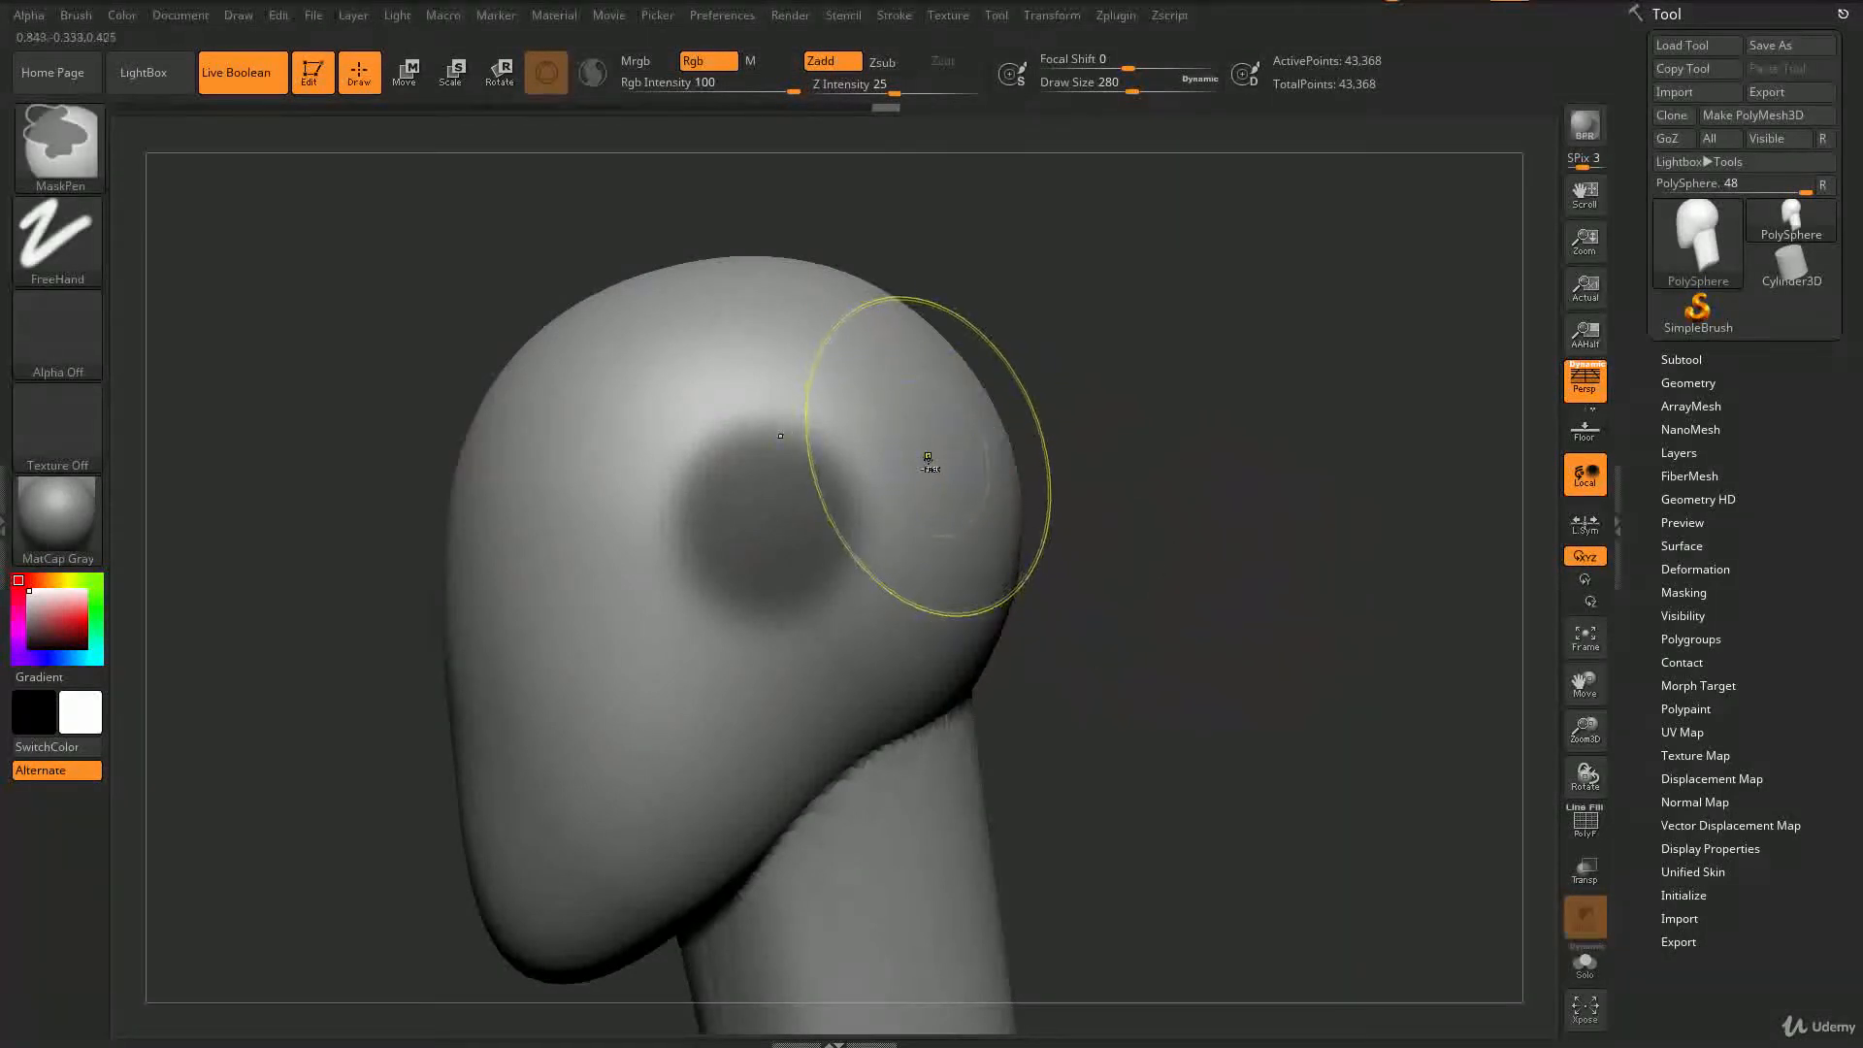
{"action": "left_click", "coordinate": [943, 492], "text": "ctrl+alt"}
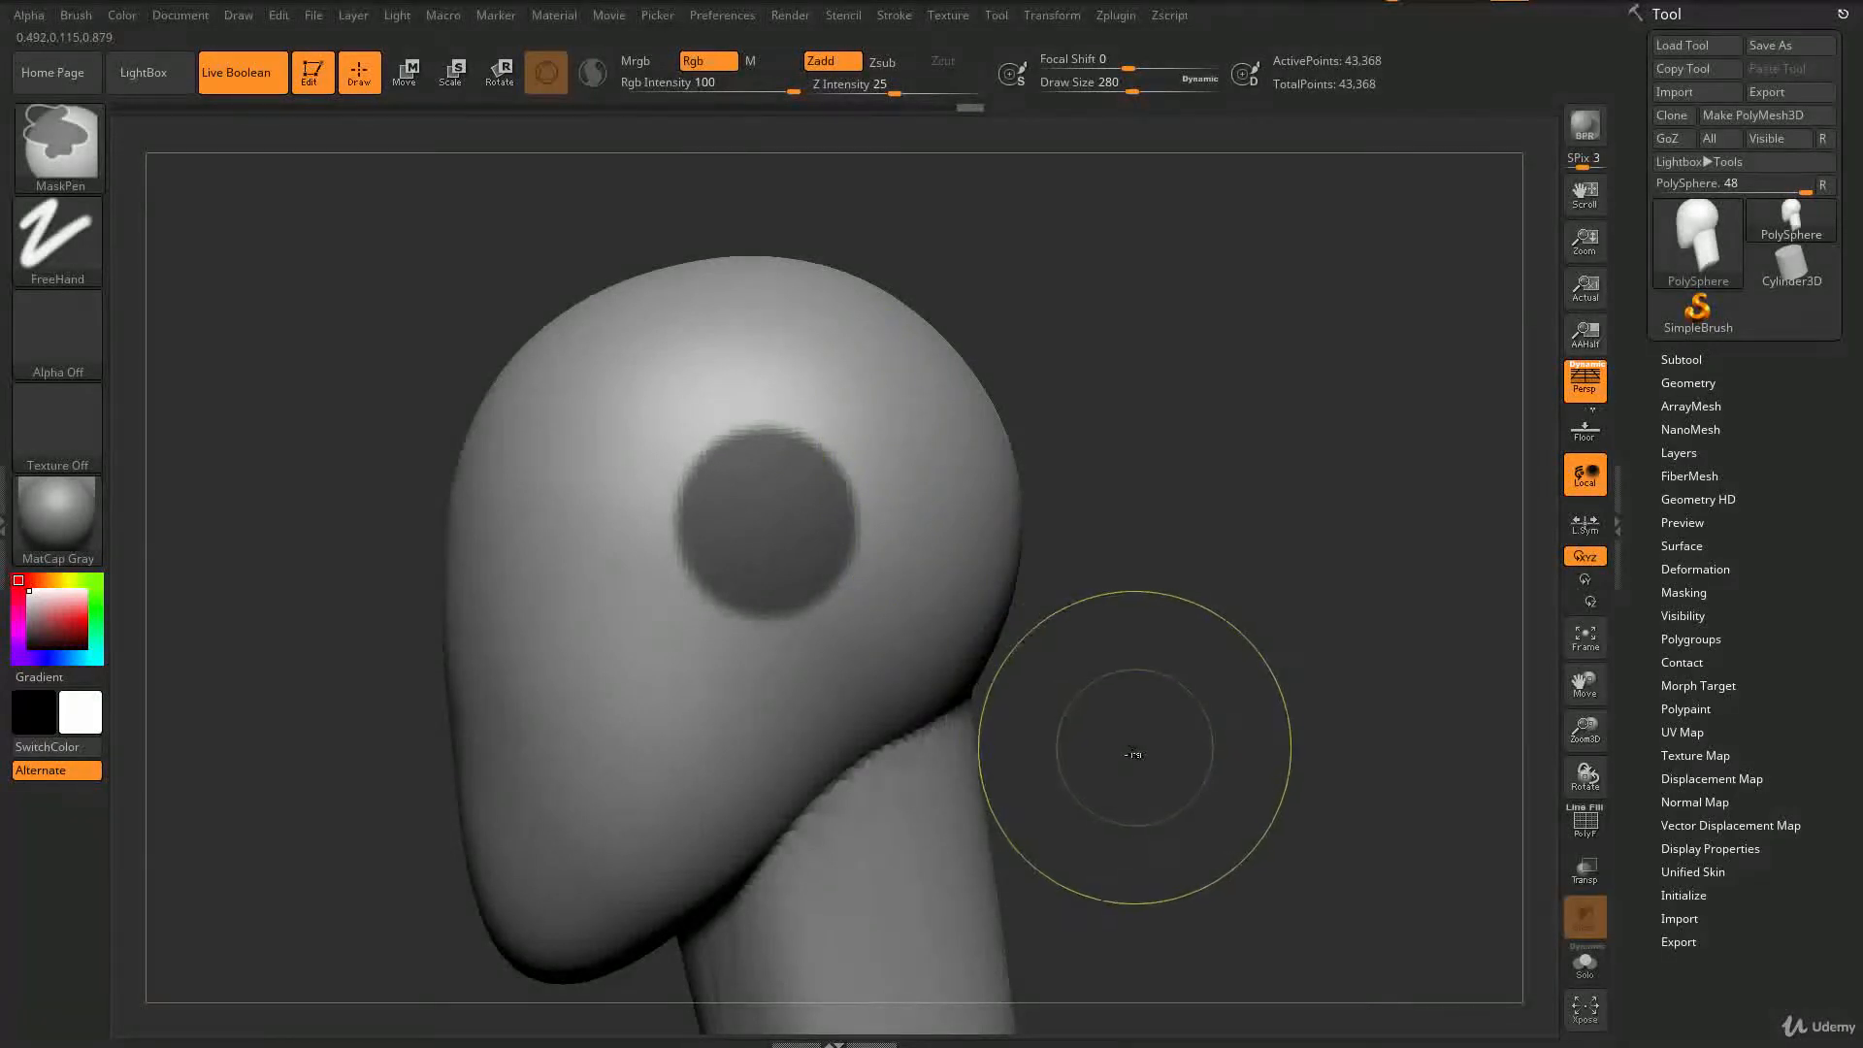
{"action": "left_click", "coordinate": [927, 483], "text": "ctrl"}
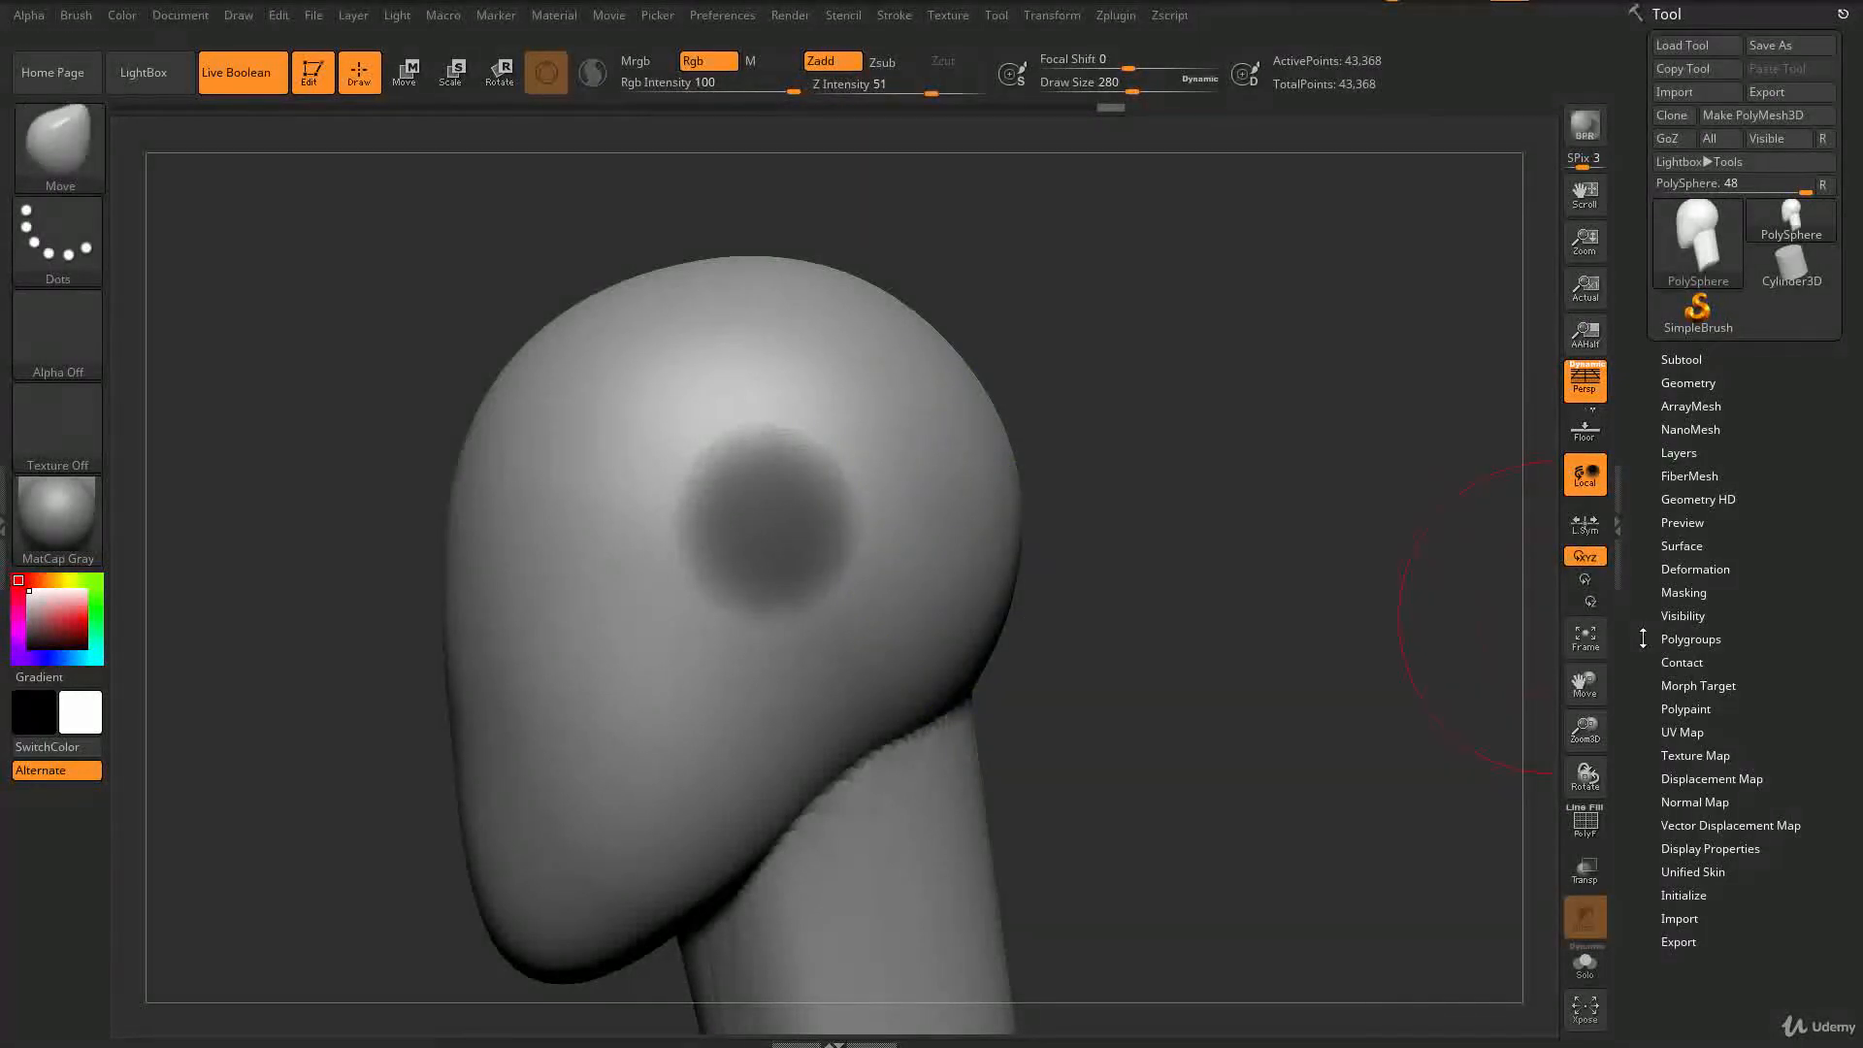
- Invert and sharpen the mask on the head with the Masking options
{"action": "scroll", "coordinate": [1646, 605], "scroll_direction": "down", "scroll_amount": 2}
{"action": "scroll", "coordinate": [1649, 658], "scroll_direction": "down", "scroll_amount": 2}
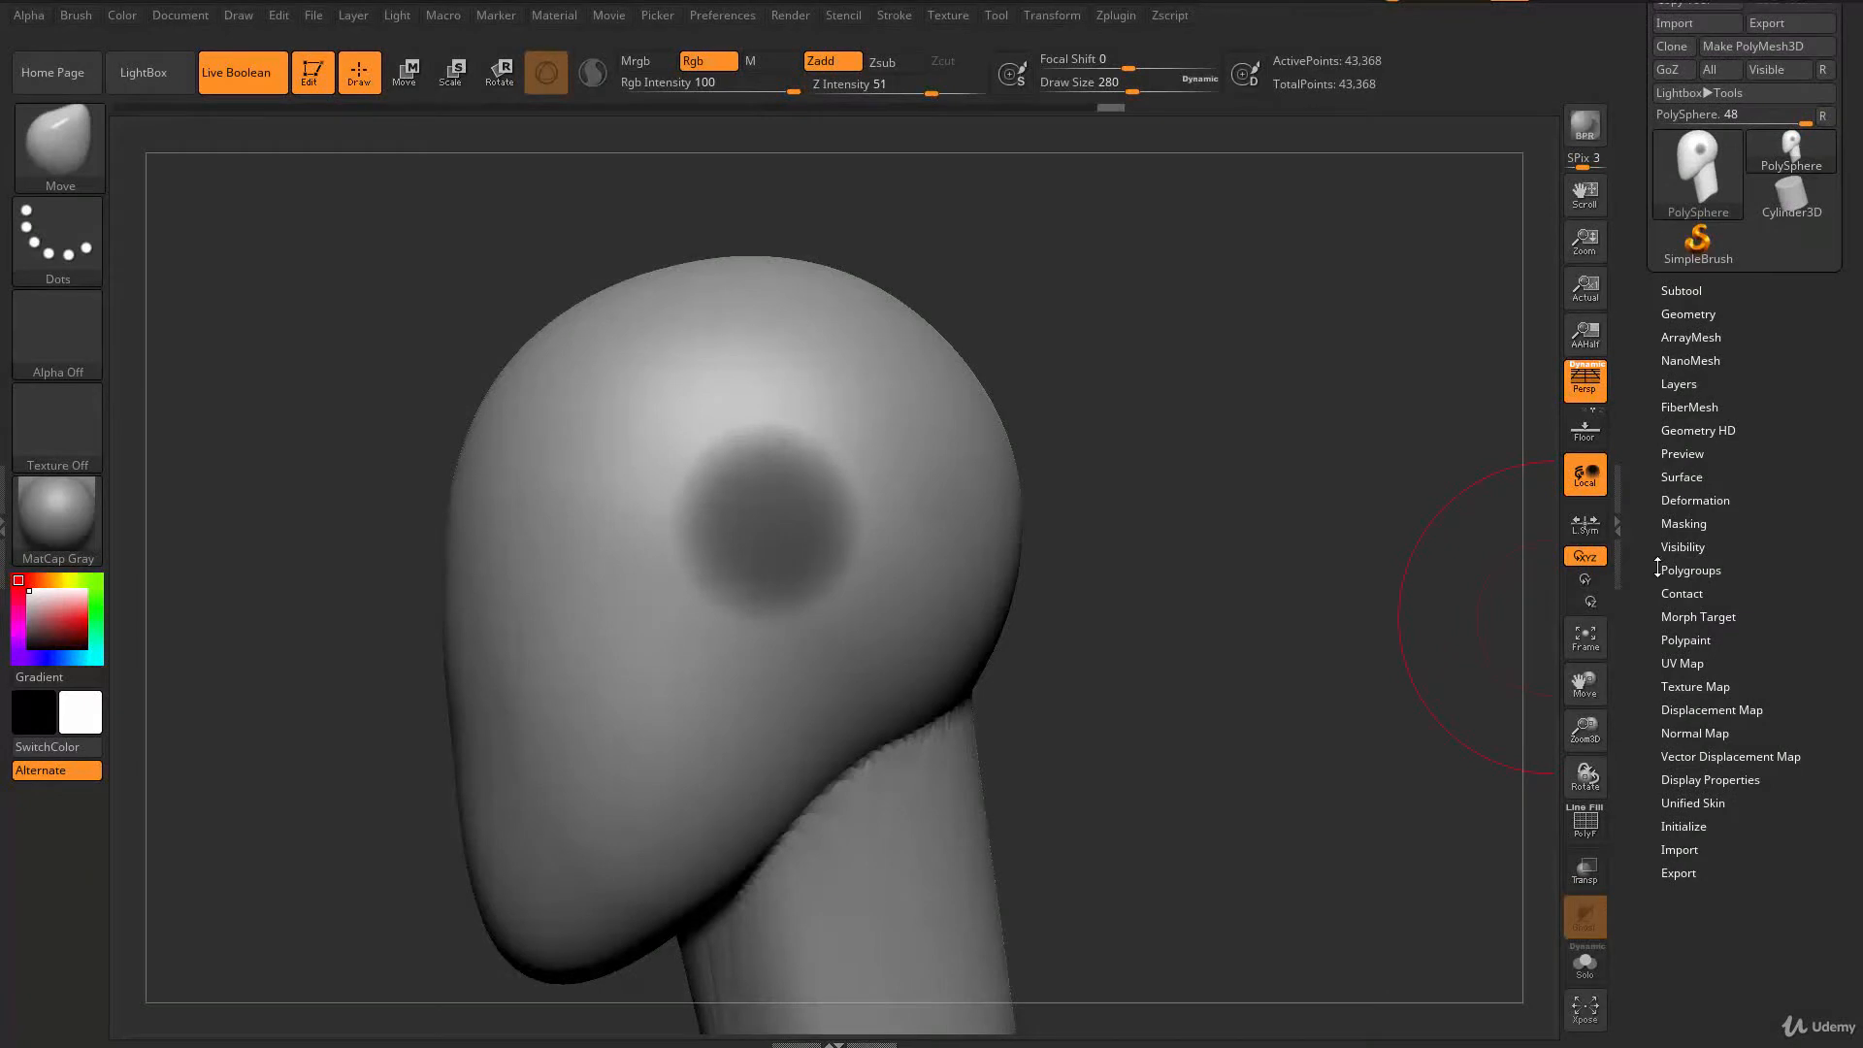
{"action": "scroll", "coordinate": [1658, 568], "scroll_direction": "down", "scroll_amount": 2}
{"action": "left_click", "coordinate": [1697, 484]}
{"action": "scroll", "coordinate": [1708, 490], "scroll_direction": "down", "scroll_amount": 2}
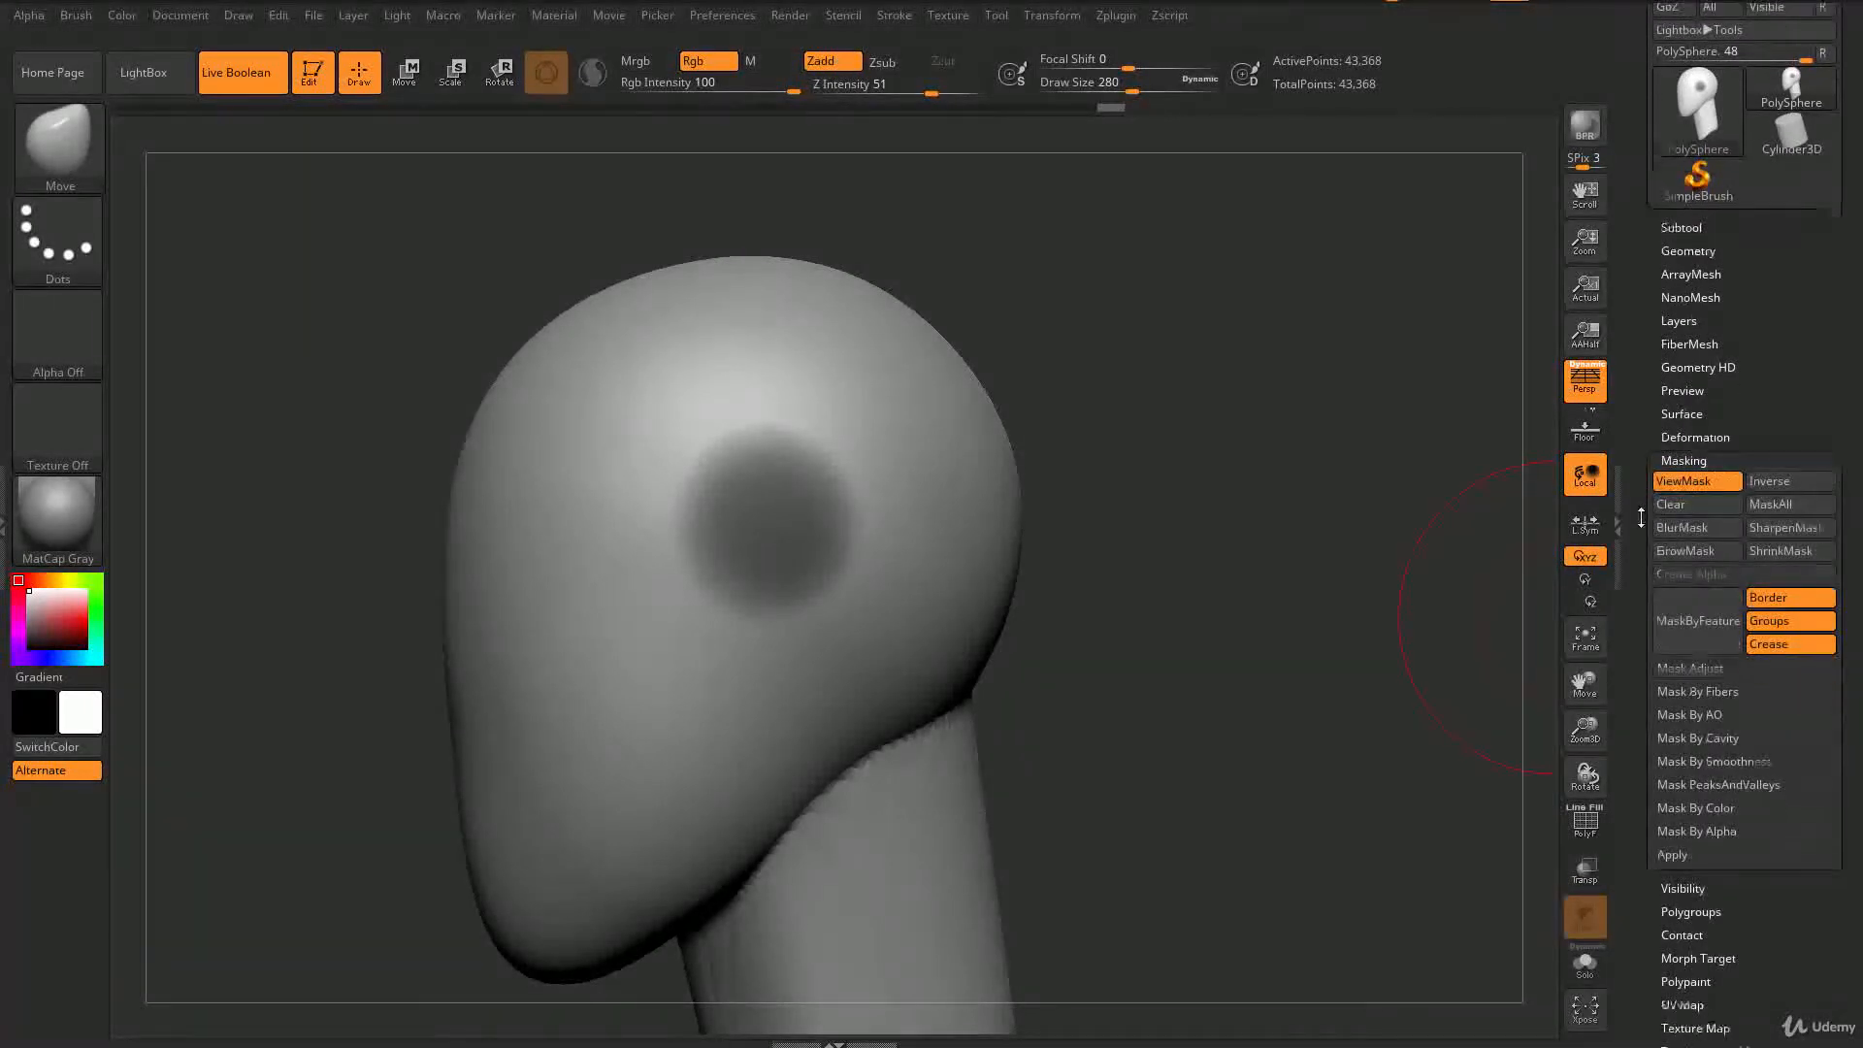
{"action": "left_click", "coordinate": [1788, 469]}
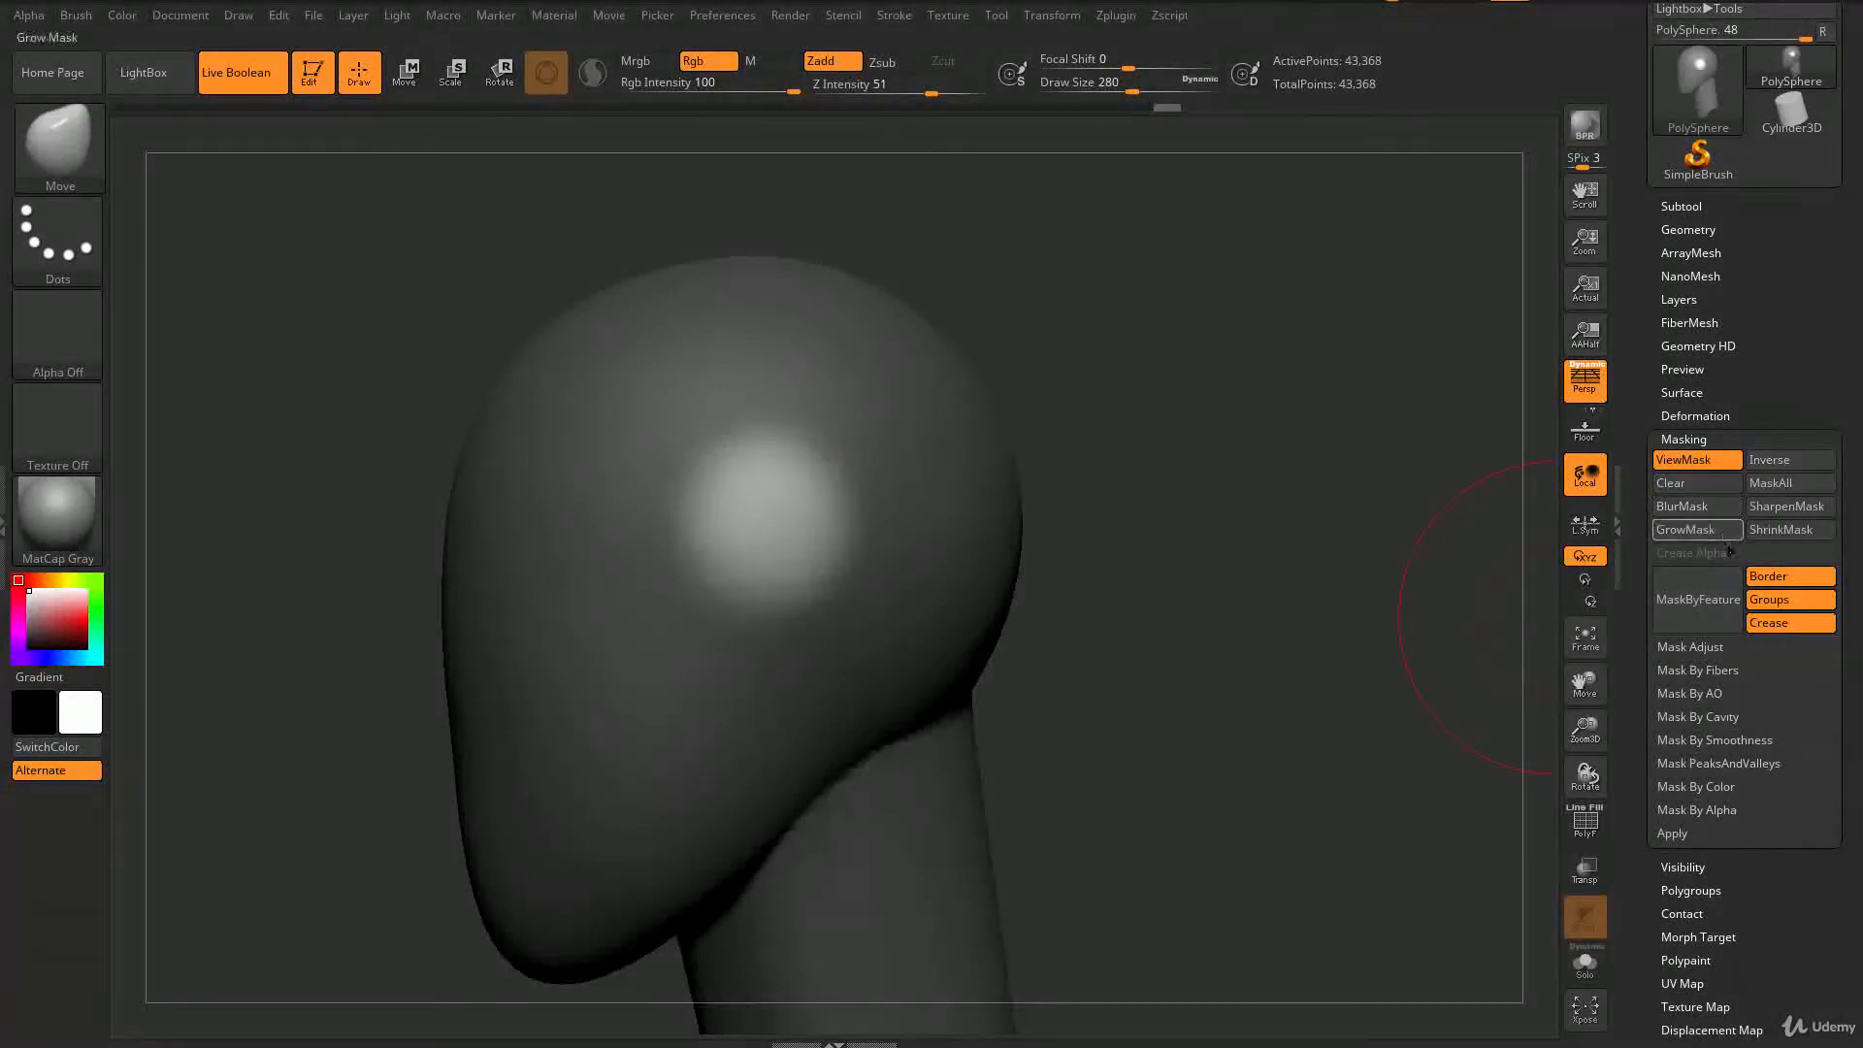
{"action": "left_click", "coordinate": [1784, 508]}
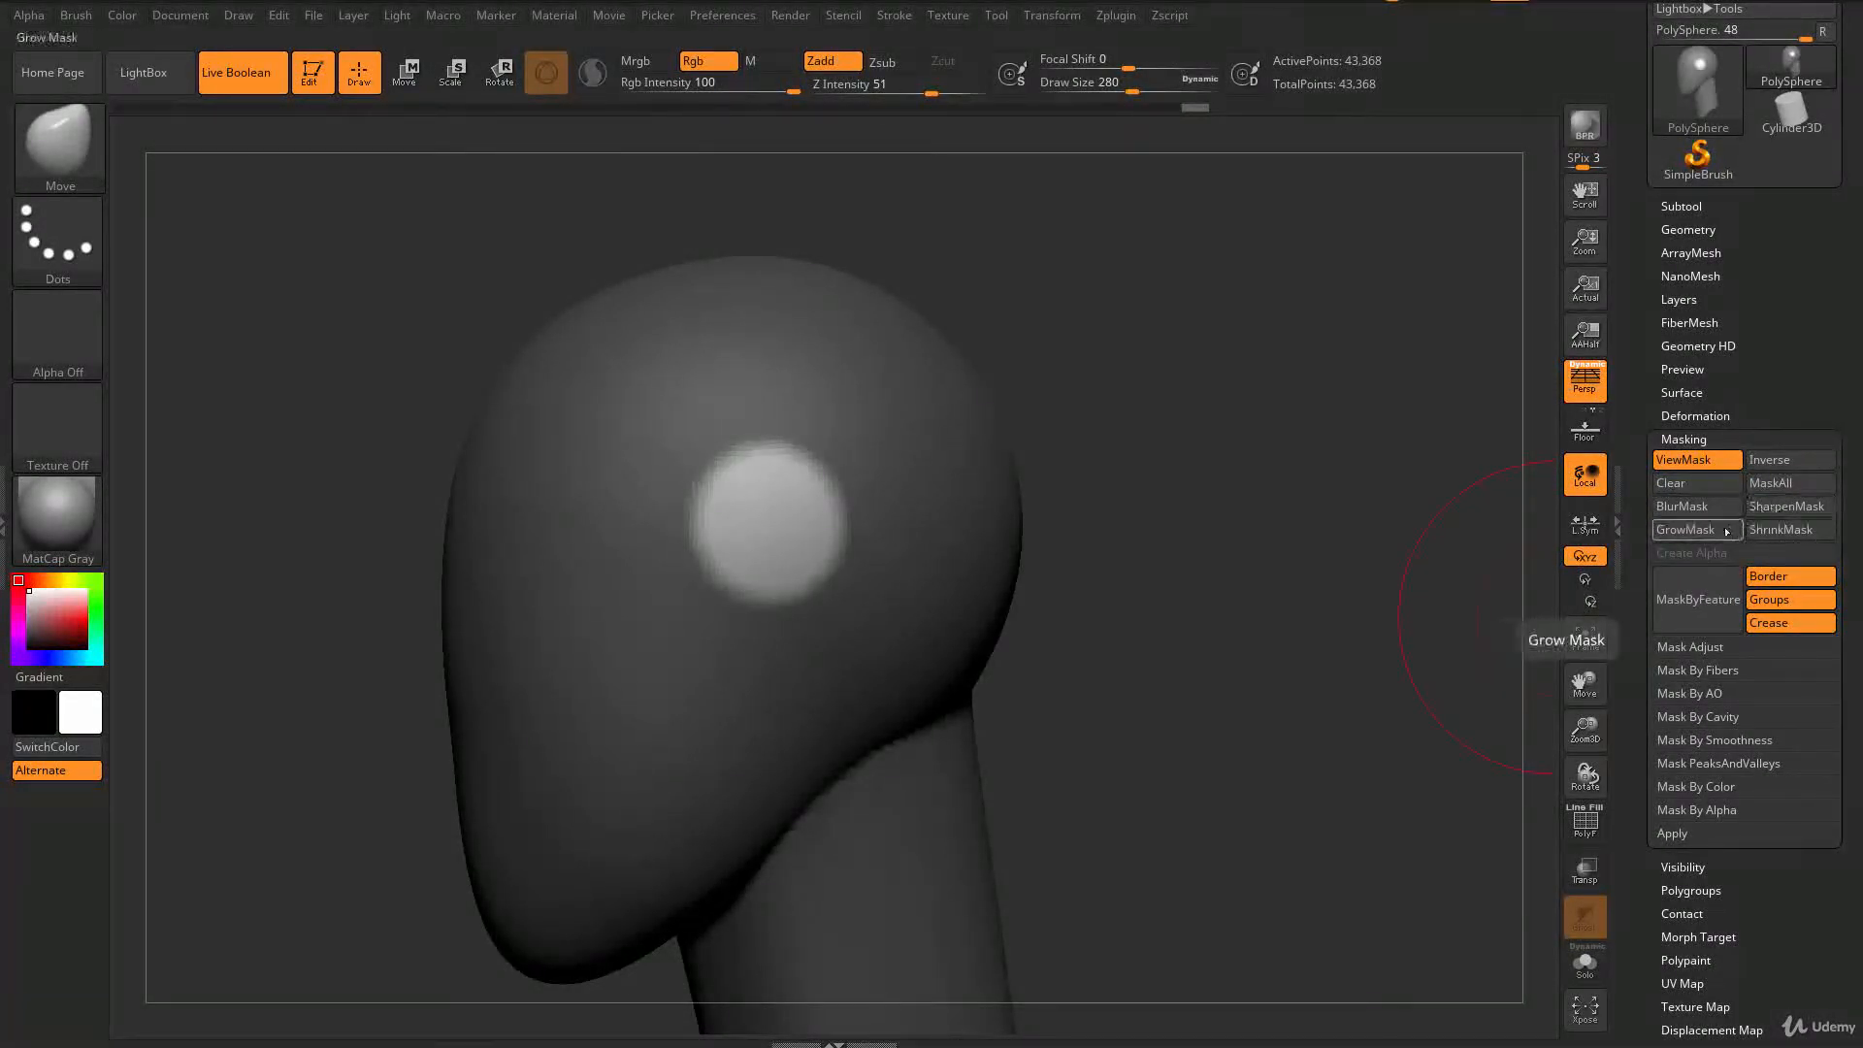
- Grow the inverted mask several times and close the Masking options
{"action": "left_click", "coordinate": [1693, 529]}
{"action": "left_click", "coordinate": [1693, 530]}
{"action": "left_click", "coordinate": [1694, 530]}
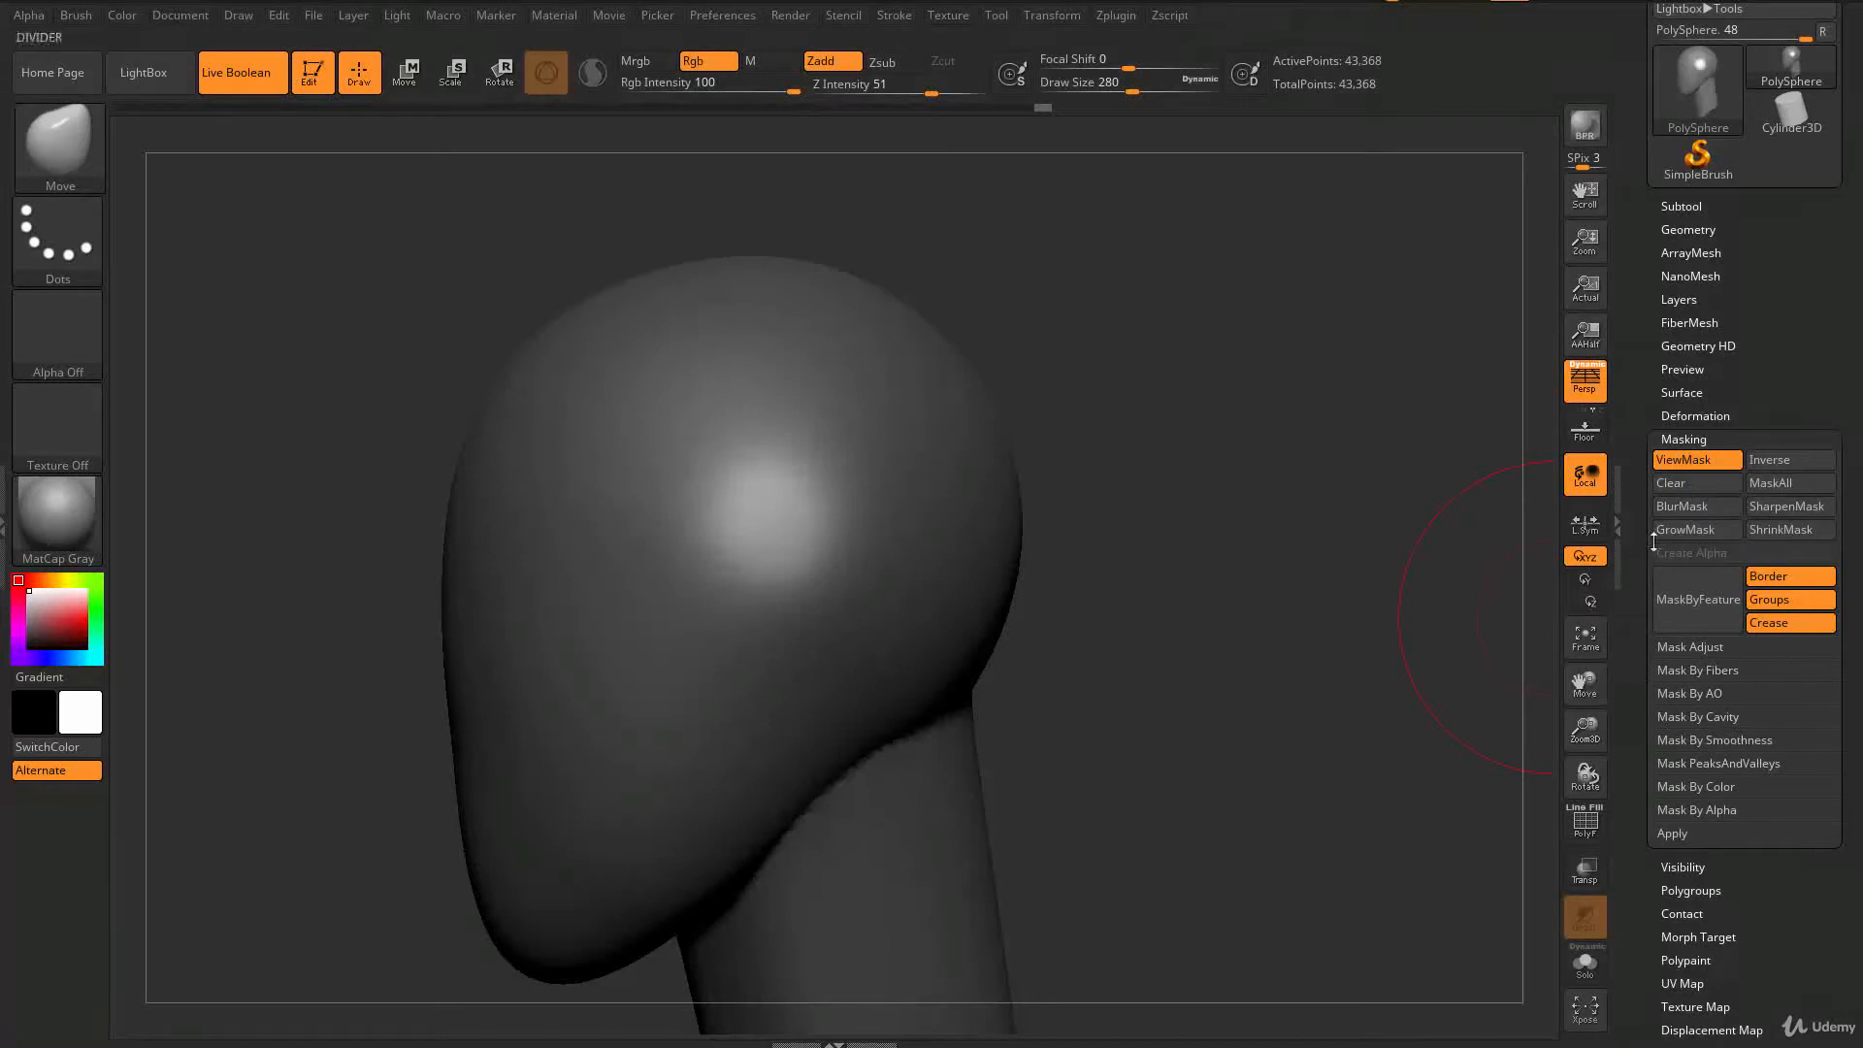
{"action": "left_click", "coordinate": [1713, 439]}
- Clear the mask and select the Move brush for working where the neck meets the head
{"action": "mouse_move", "coordinate": [1384, 489]}
{"action": "left_mouse_down"}
{"action": "mouse_move", "coordinate": [1268, 428]}
{"action": "mouse_move", "coordinate": [1463, 748]}
{"action": "left_mouse_up"}
{"action": "key", "text": "b"}
{"action": "key", "text": "m"}
{"action": "key", "text": "v"}
{"action": "mouse_move", "coordinate": [1352, 736]}
{"action": "left_mouse_down"}
{"action": "mouse_move", "coordinate": [1185, 511]}
{"action": "mouse_move", "coordinate": [1101, 437]}
{"action": "mouse_move", "coordinate": [1189, 553]}
{"action": "mouse_move", "coordinate": [923, 471]}
{"action": "mouse_move", "coordinate": [1235, 540]}
{"action": "mouse_move", "coordinate": [1226, 445]}
{"action": "left_mouse_up"}
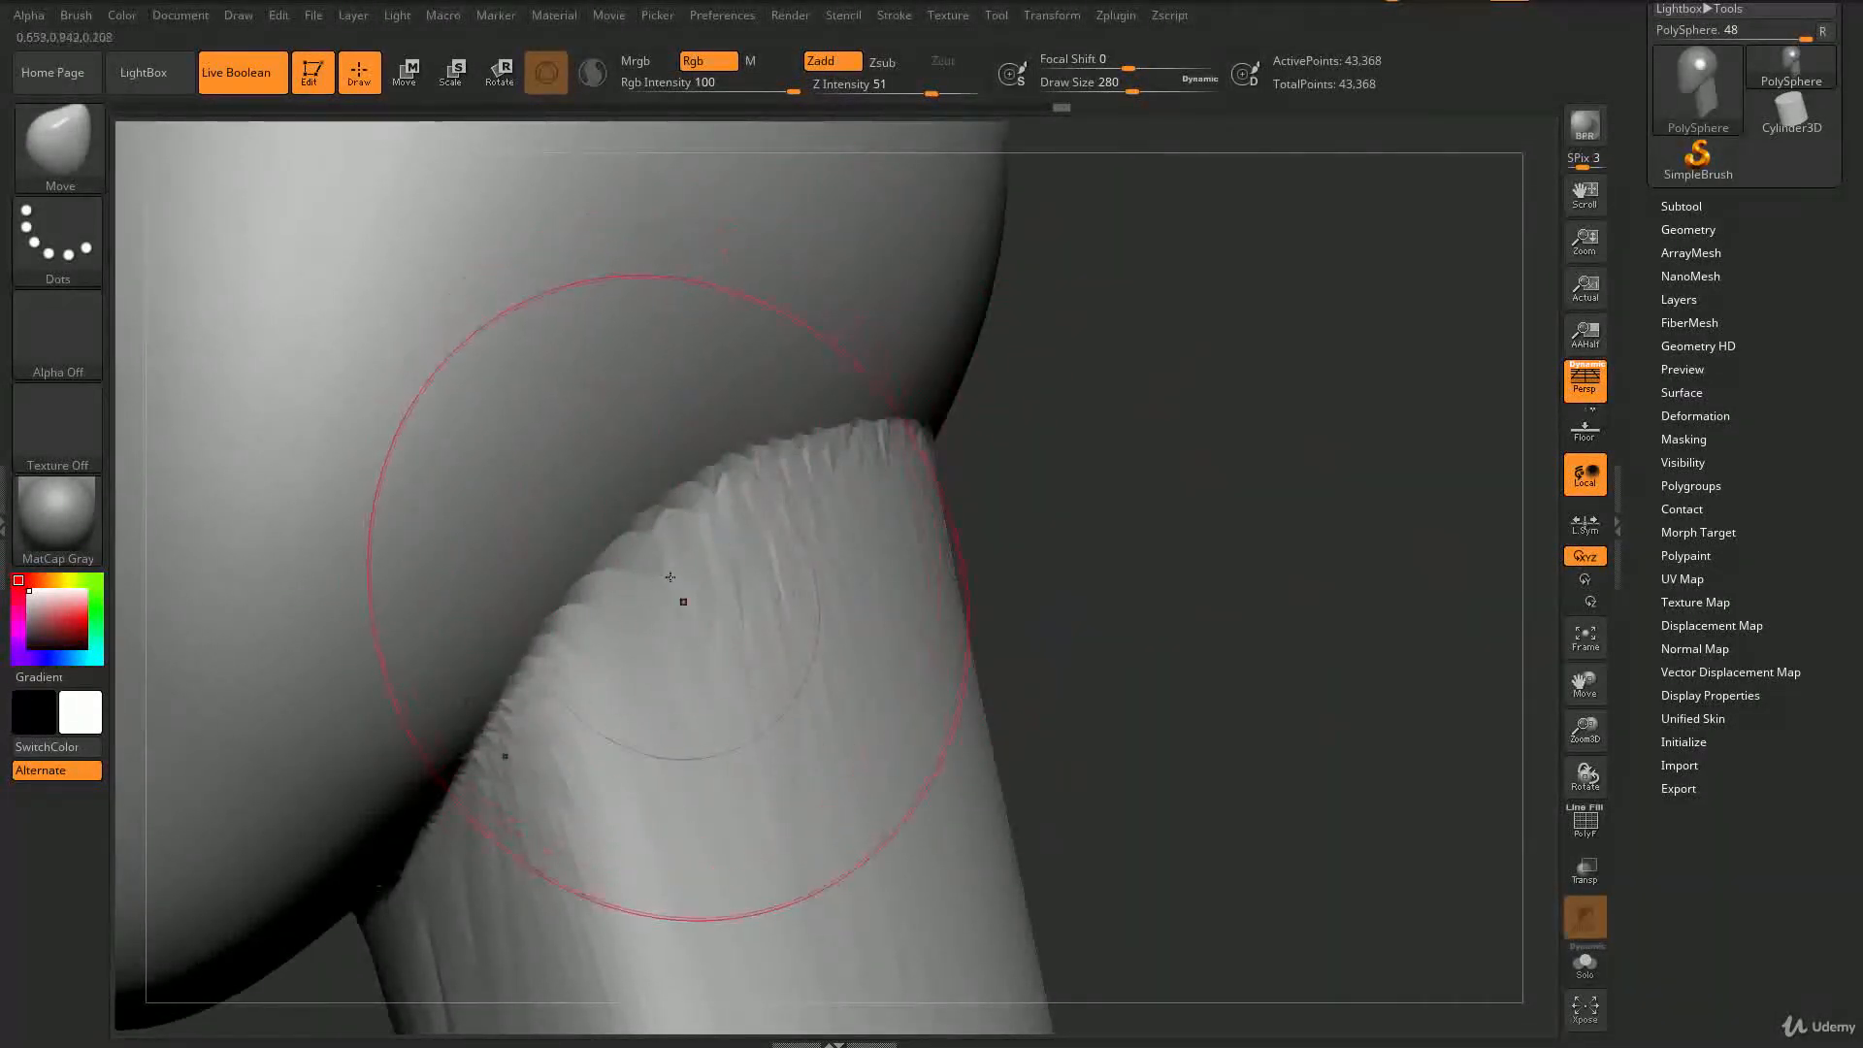
{"action": "mouse_move", "coordinate": [1048, 427]}
{"action": "left_mouse_down"}
{"action": "mouse_move", "coordinate": [1132, 446]}
{"action": "mouse_move", "coordinate": [1203, 514]}
{"action": "left_mouse_up"}
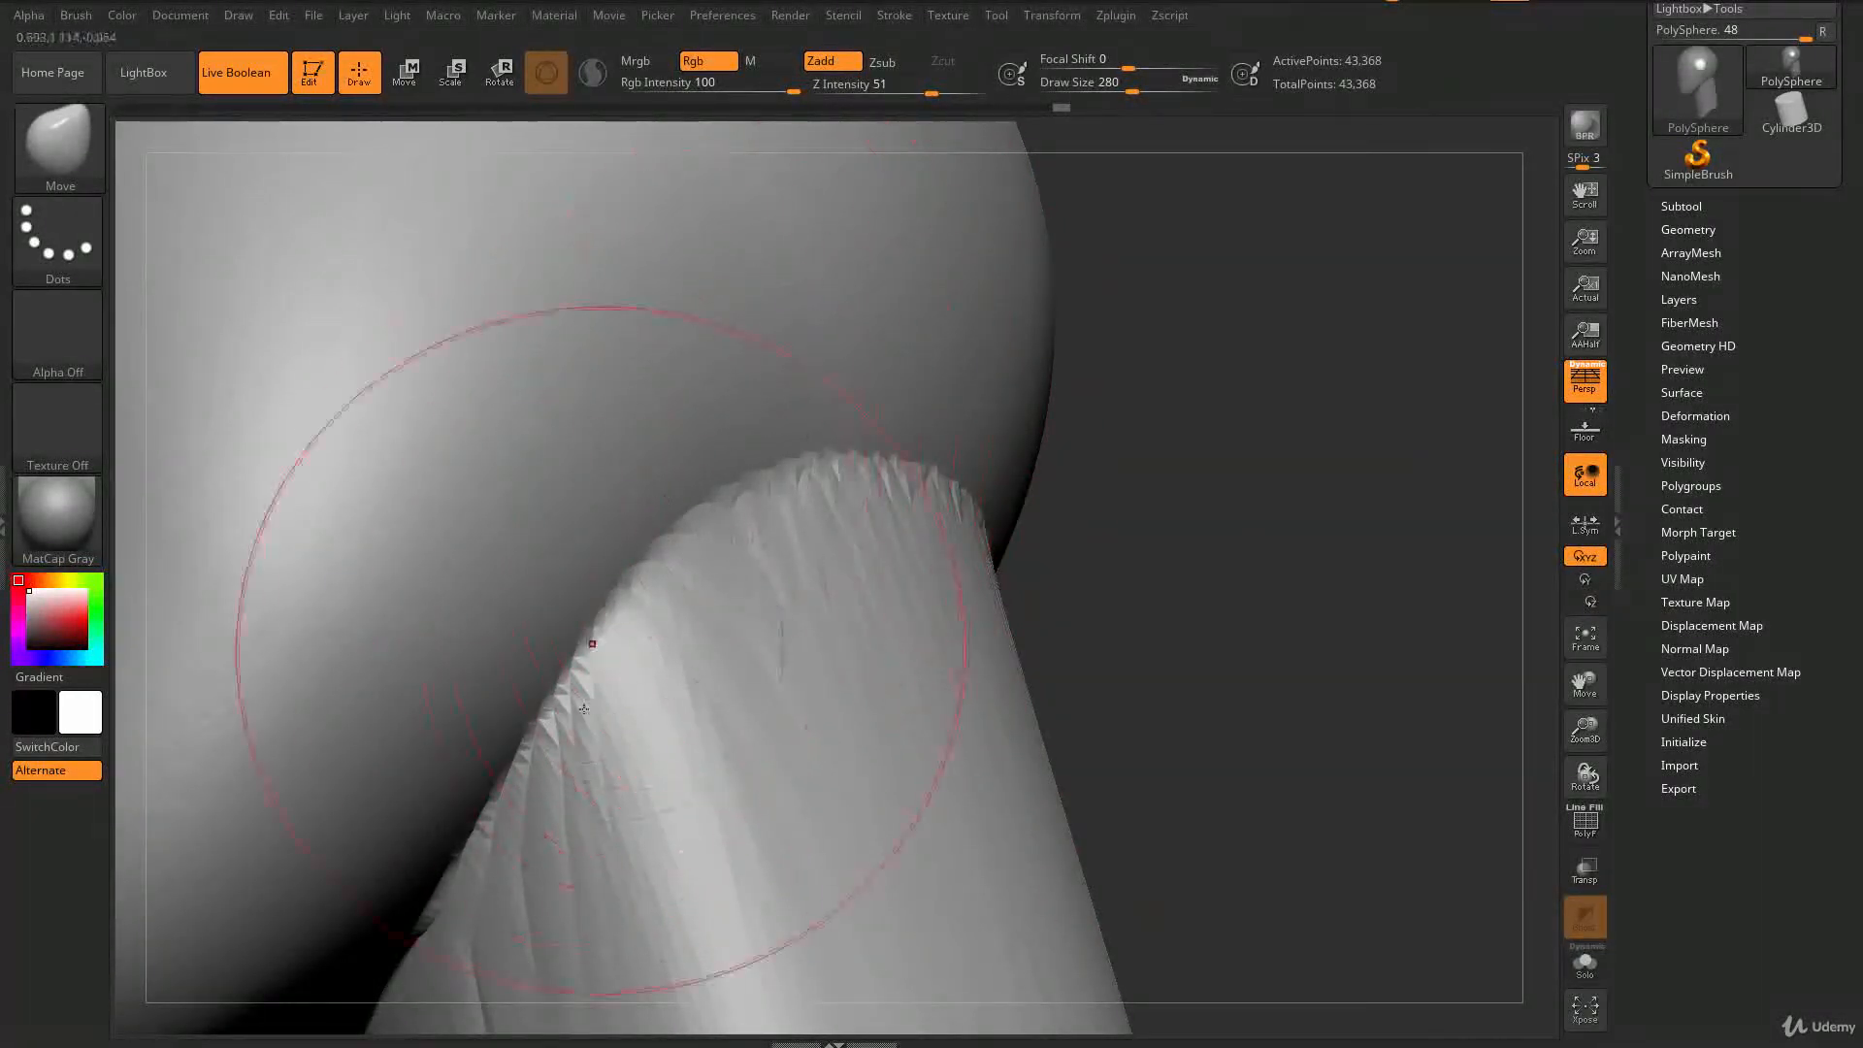
- Turn on the PolyFrame wireframe display and examine the stretched polygons along the neck
{"action": "left_click", "coordinate": [1585, 830]}
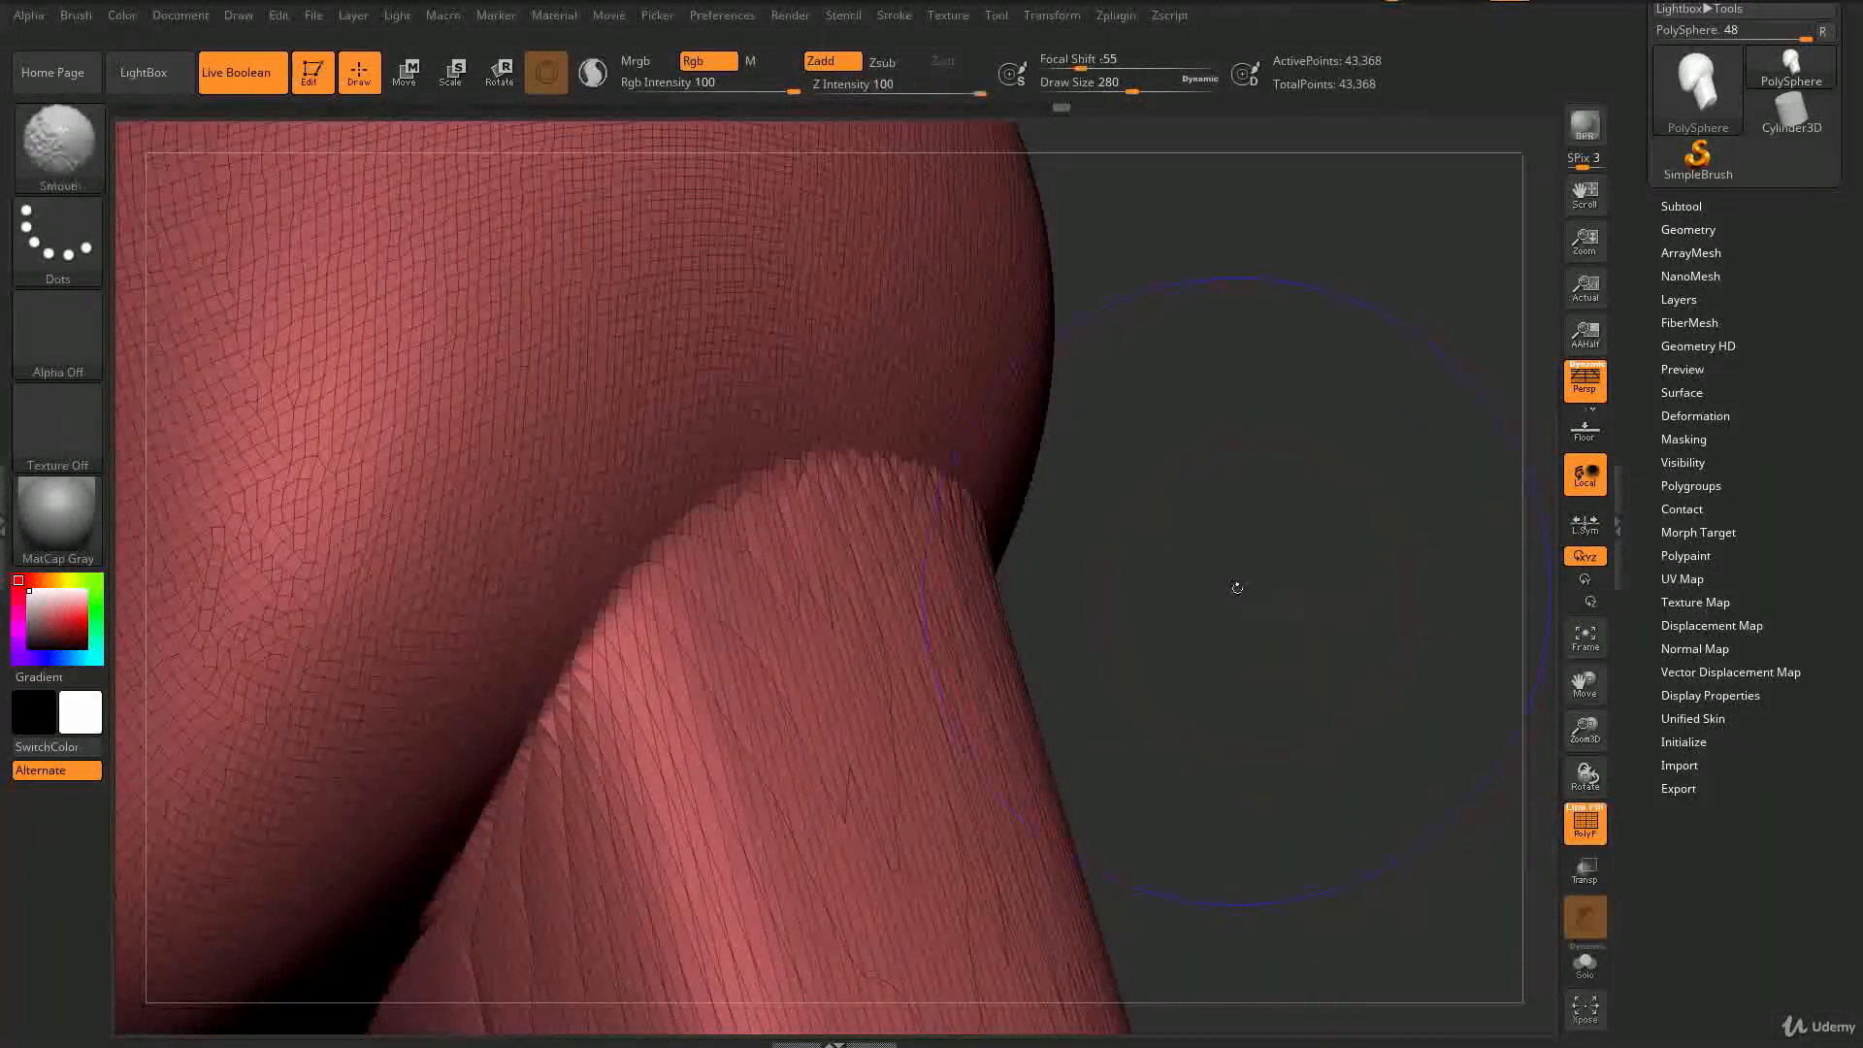
{"action": "key", "text": "shift+f"}
{"action": "key", "text": "shift+f"}
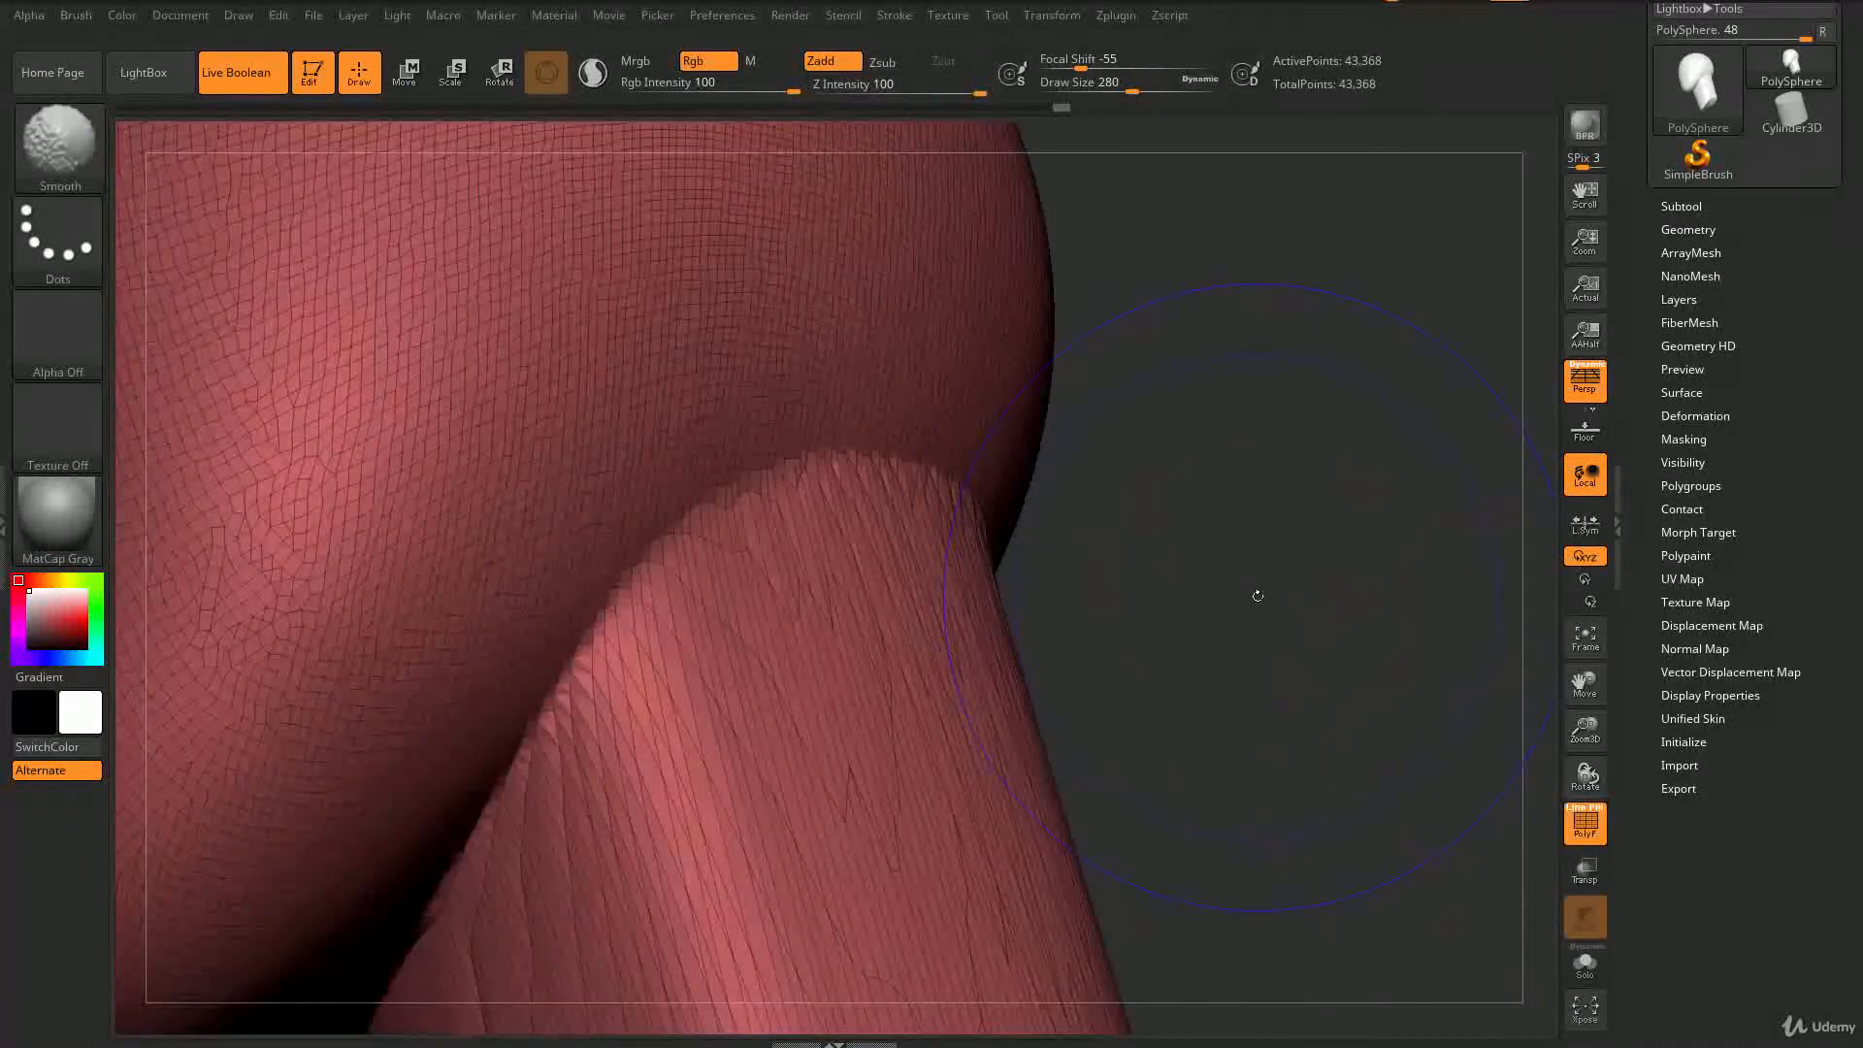
{"action": "mouse_move", "coordinate": [1261, 580]}
{"action": "left_mouse_down", "text": "alt"}
{"action": "mouse_move", "coordinate": [1177, 465]}
{"action": "mouse_move", "coordinate": [1235, 383]}
{"action": "mouse_move", "coordinate": [1305, 633]}
{"action": "mouse_move", "coordinate": [960, 572]}
{"action": "left_mouse_up", "text": "alt"}
{"action": "left_click_drag", "start_coordinate": [1264, 713], "coordinate": [1358, 563], "text": "alt"}
{"action": "left_click_drag", "start_coordinate": [1359, 563], "coordinate": [1339, 466]}
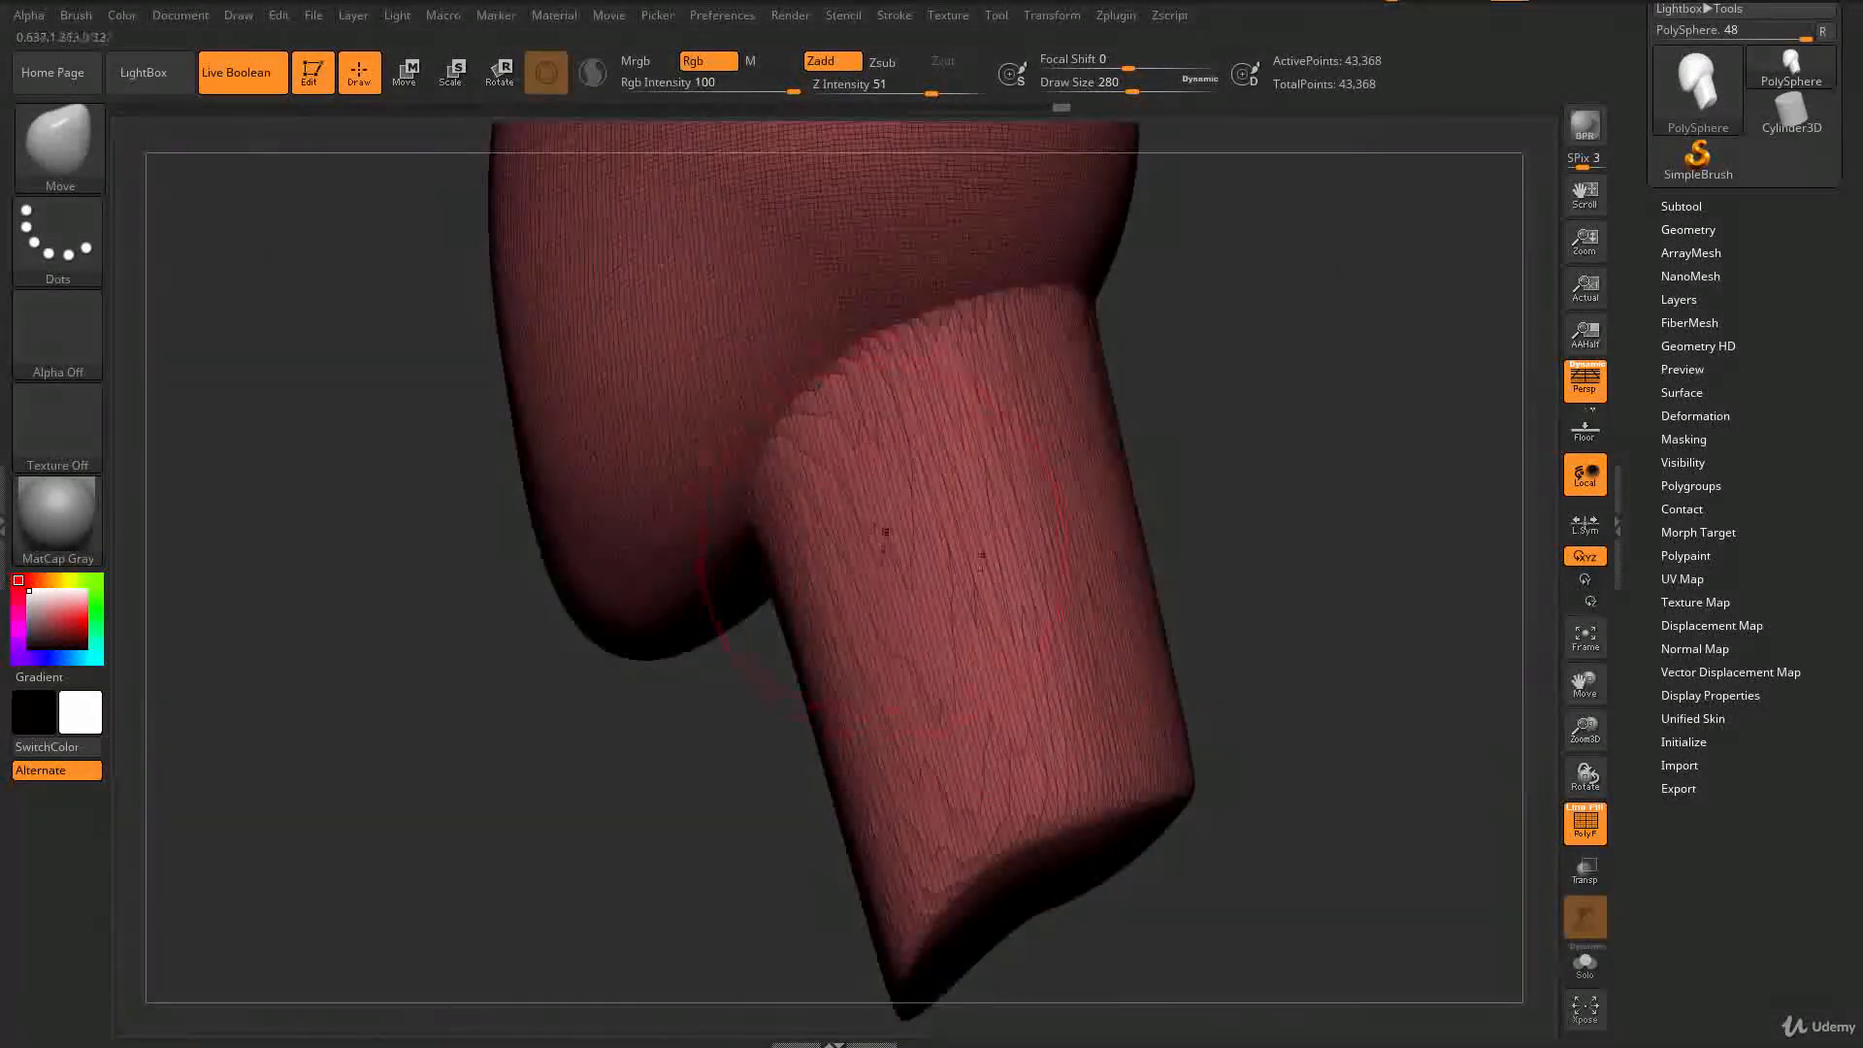
{"action": "left_click_drag", "start_coordinate": [1291, 524], "coordinate": [1090, 258]}
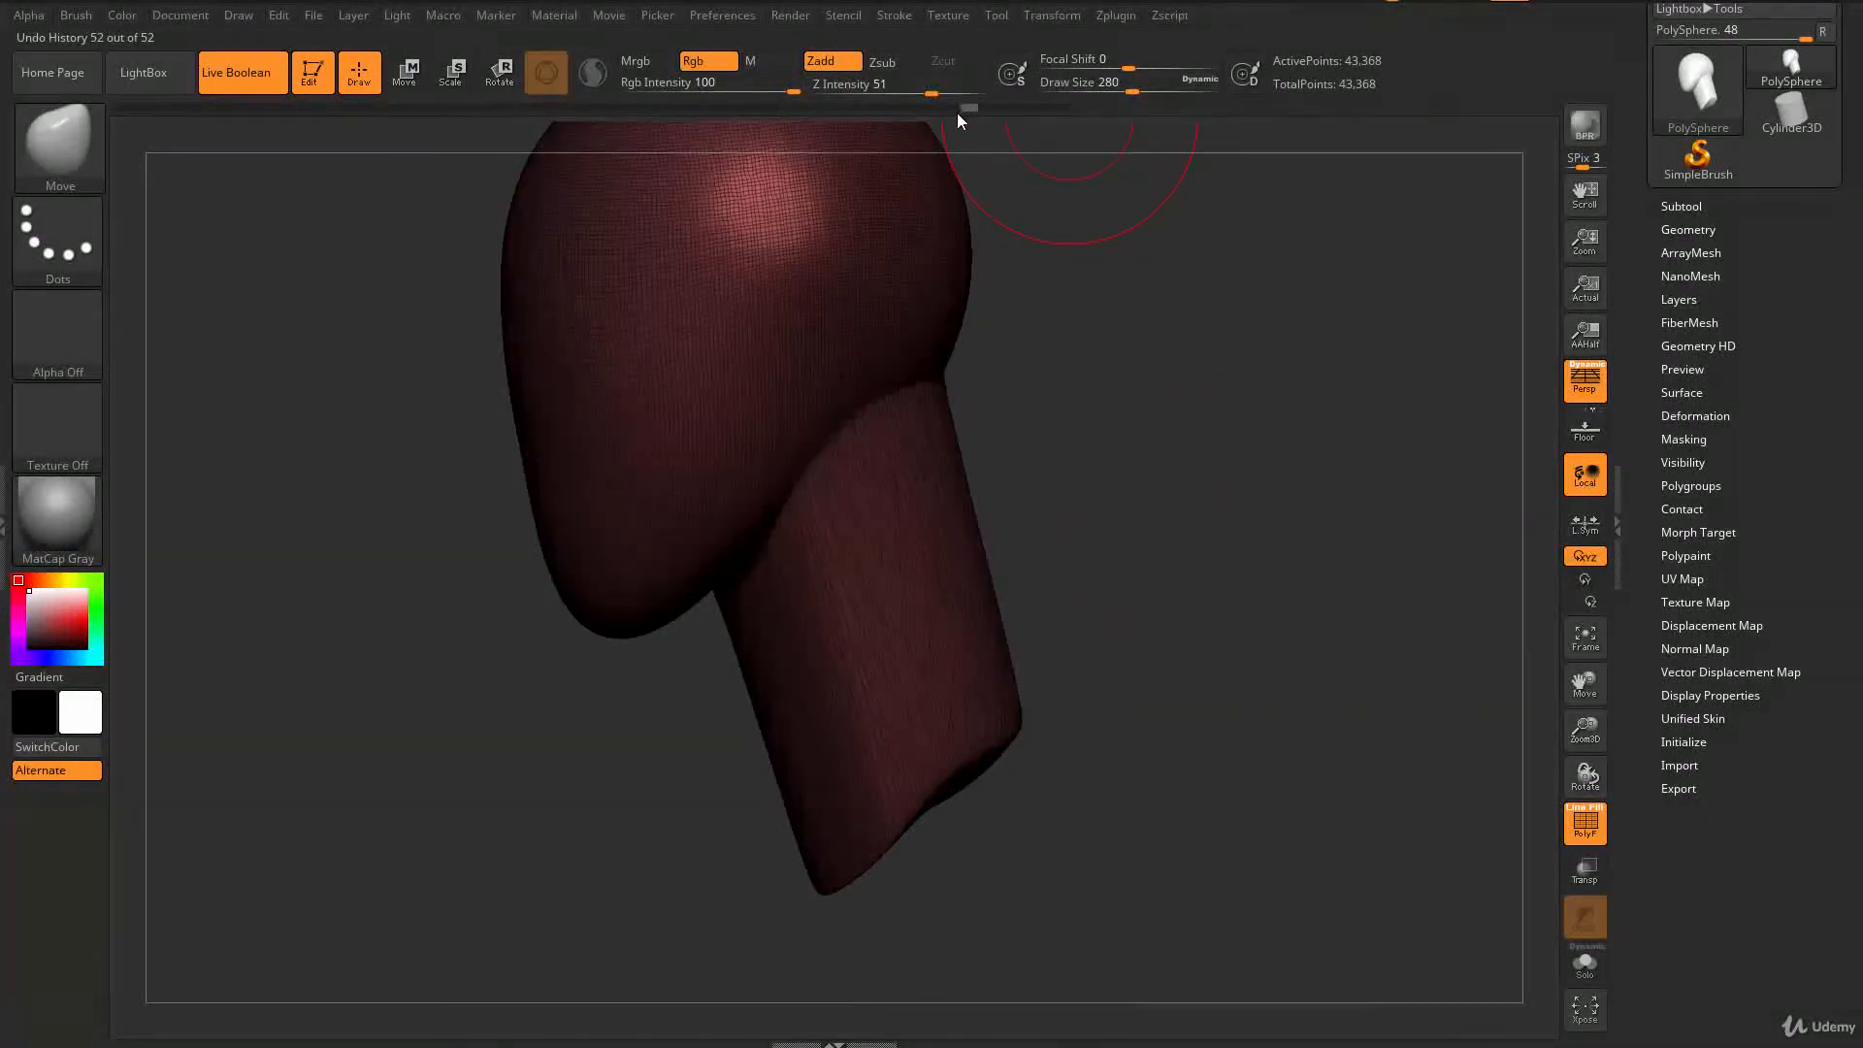
- Scrub the undo history back to the head before the neck was pulled, and return to the unmasked neck version
{"action": "left_click_drag", "start_coordinate": [760, 128], "coordinate": [536, 160]}
{"action": "left_click_drag", "start_coordinate": [1210, 769], "coordinate": [1158, 590]}
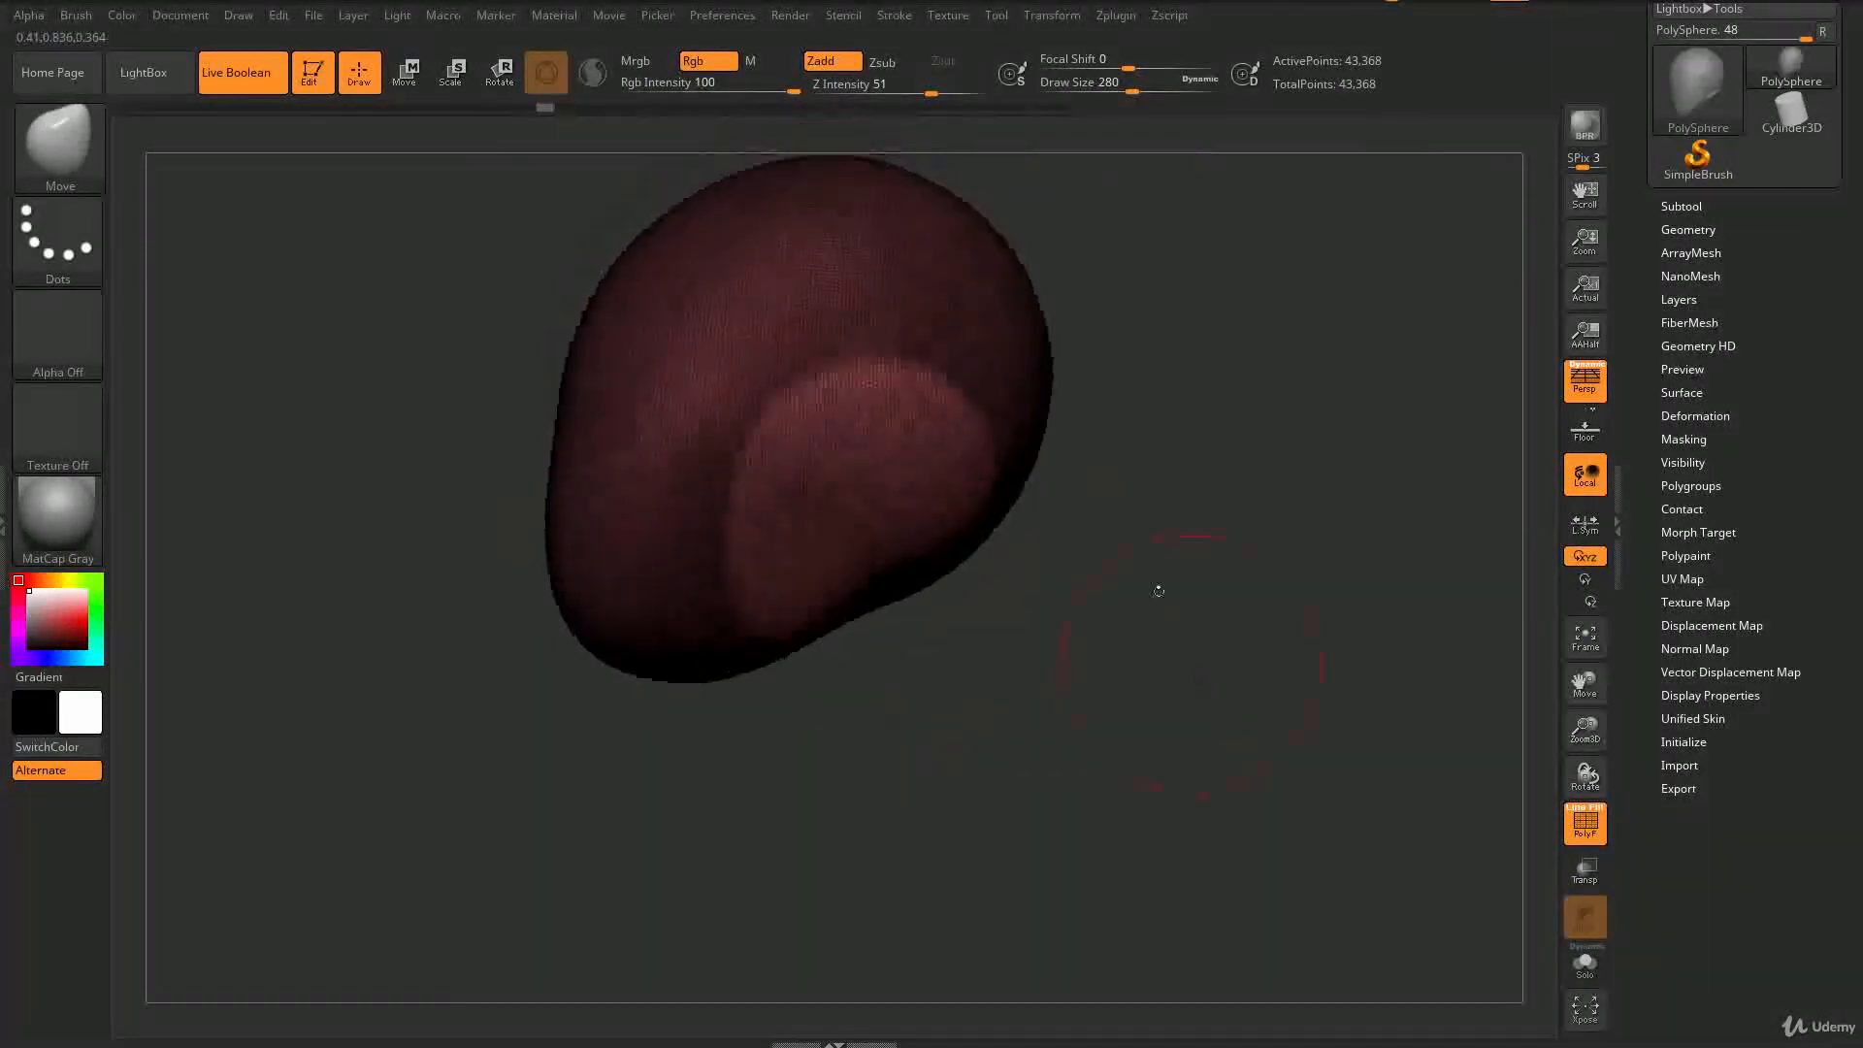
{"action": "mouse_move", "coordinate": [544, 103]}
{"action": "left_mouse_down"}
{"action": "mouse_move", "coordinate": [565, 85]}
{"action": "mouse_move", "coordinate": [536, 89]}
{"action": "left_mouse_up"}
{"action": "mouse_move", "coordinate": [568, 84]}
{"action": "left_mouse_down"}
{"action": "mouse_move", "coordinate": [552, 85]}
{"action": "mouse_move", "coordinate": [1097, 70]}
{"action": "left_mouse_up"}
{"action": "left_click_drag", "start_coordinate": [1213, 408], "coordinate": [1543, 456]}
- Open the DynaMesh settings within the Geometry options of the head
{"action": "left_click", "coordinate": [1688, 230]}
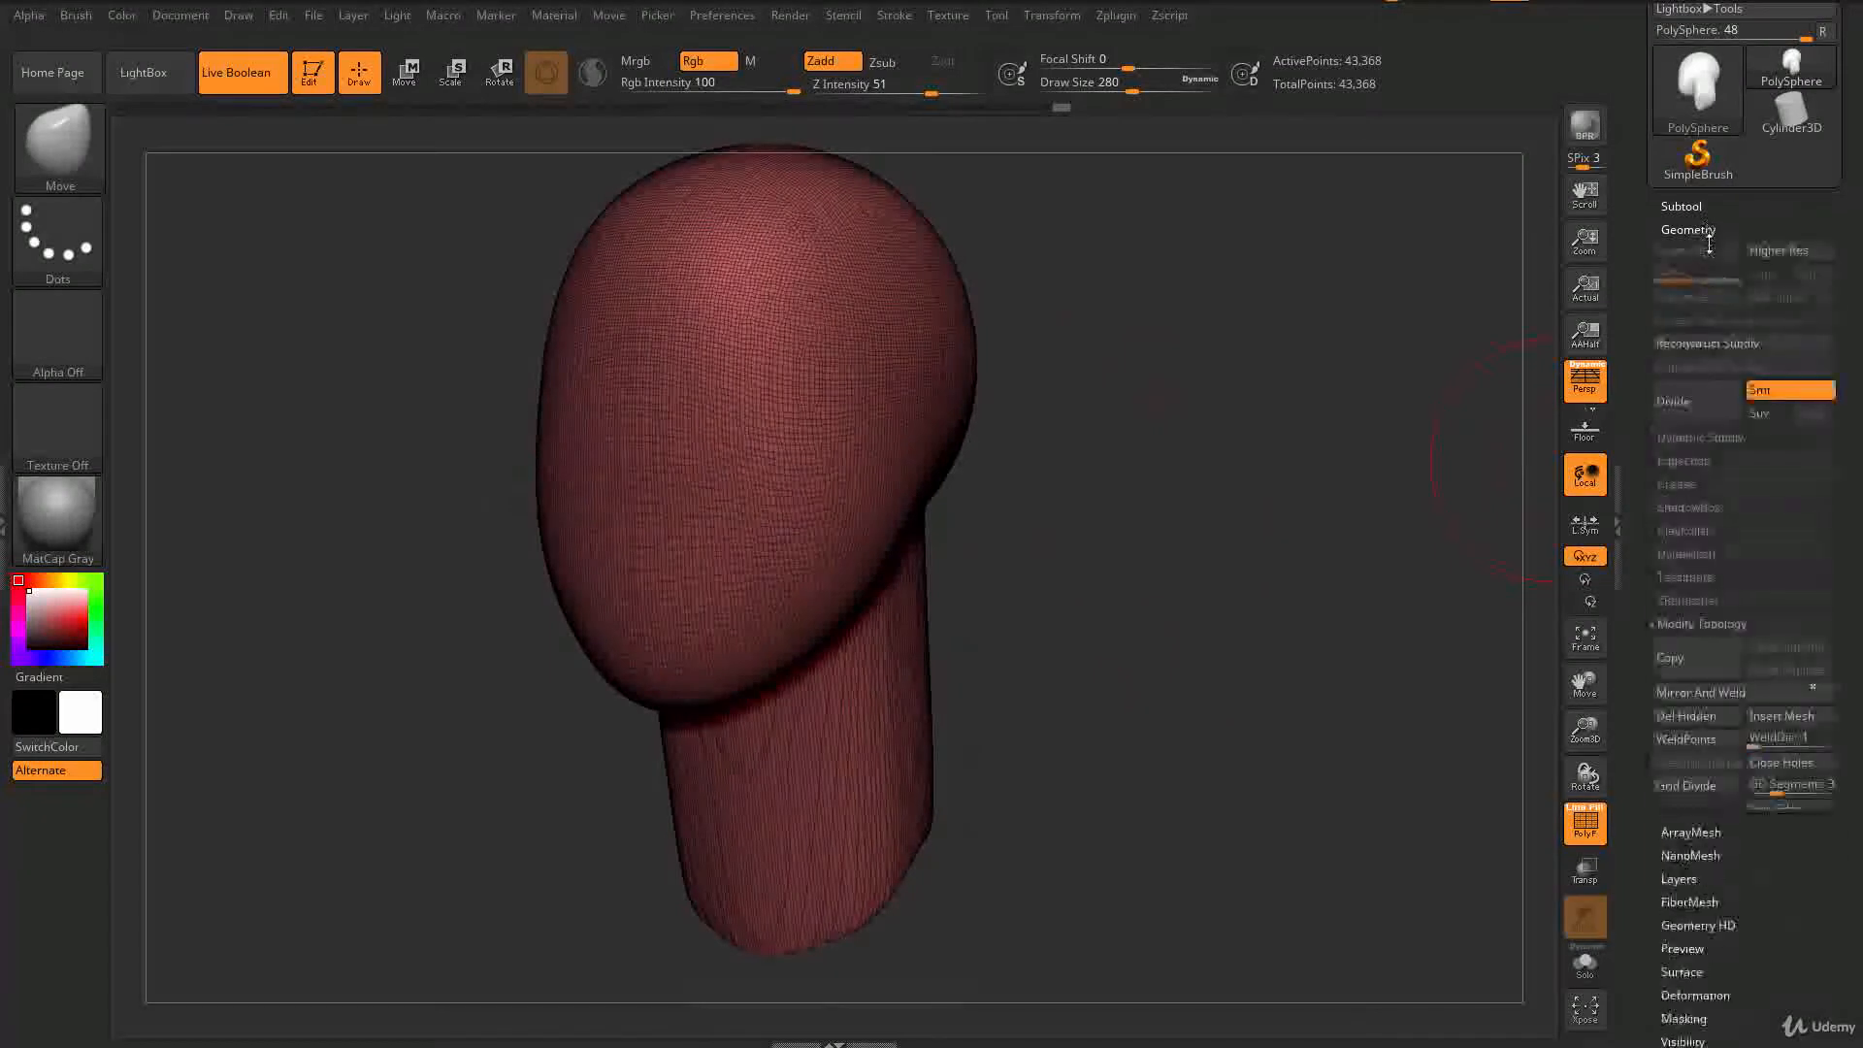
{"action": "left_click_drag", "start_coordinate": [1397, 602], "coordinate": [1656, 572]}
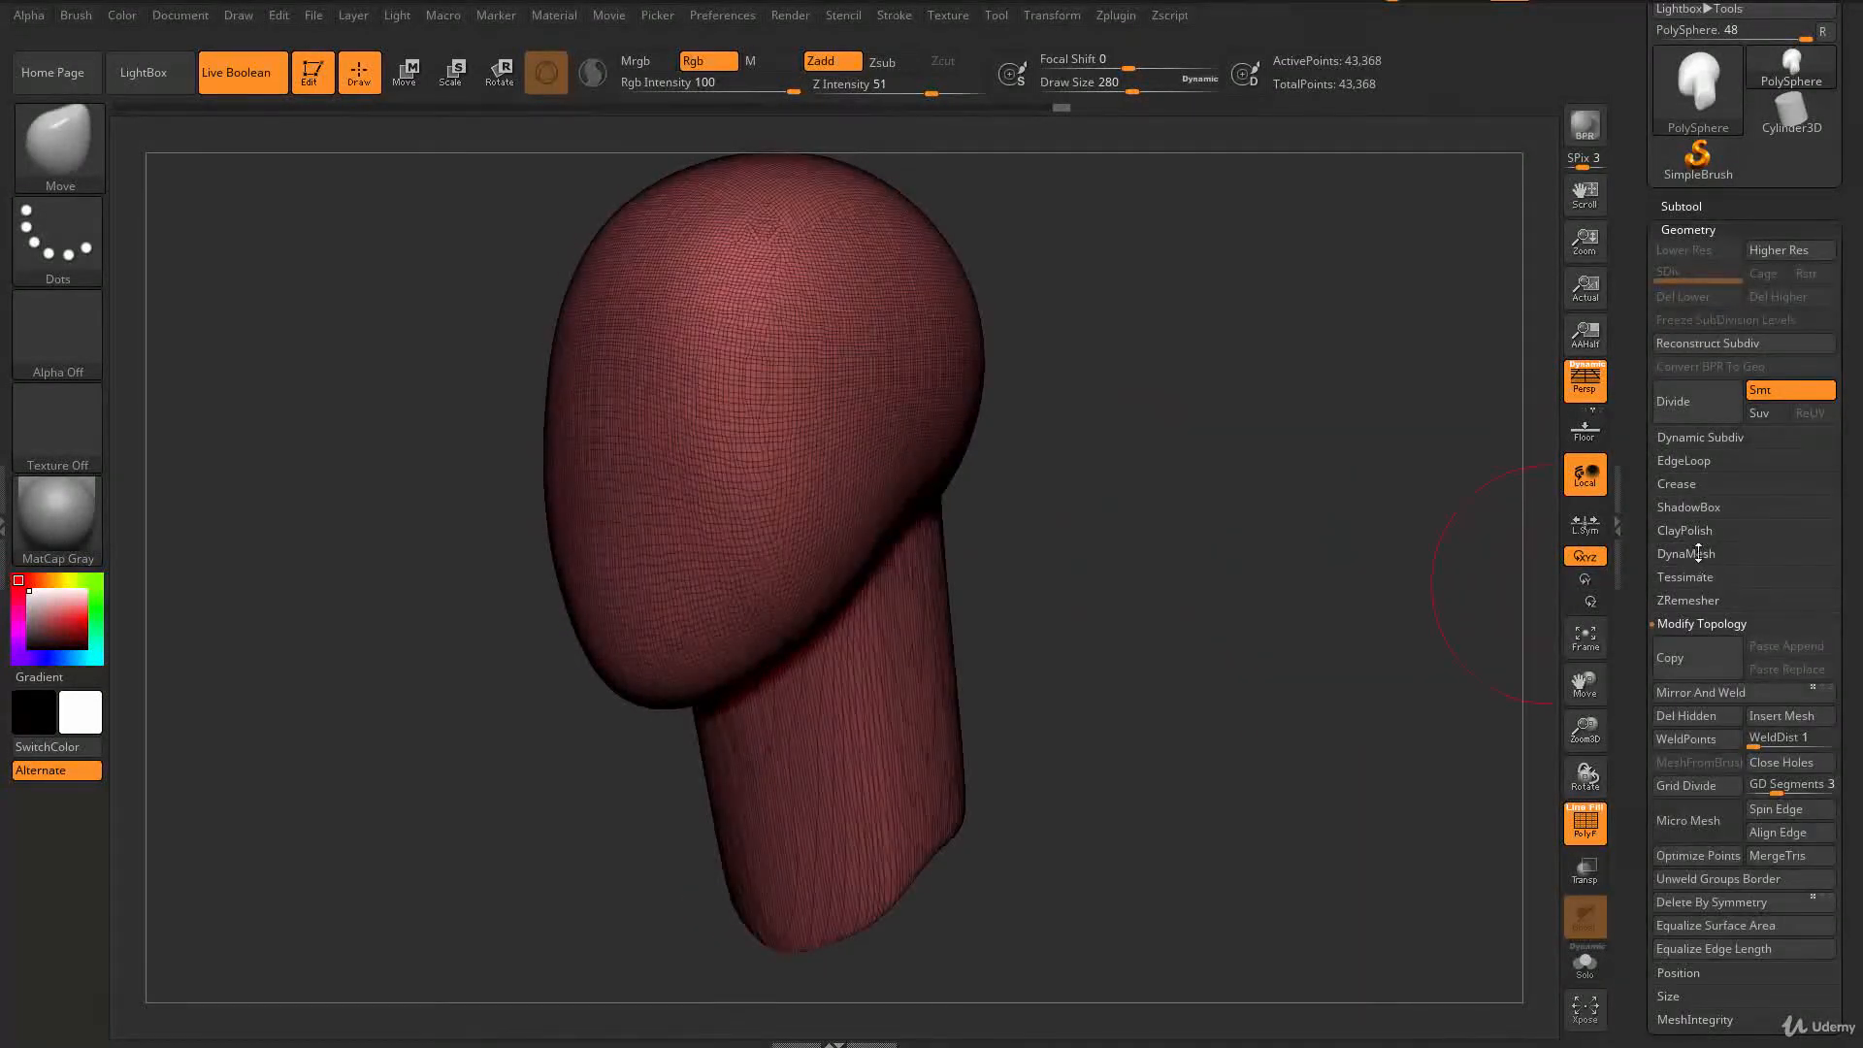
{"action": "left_click", "coordinate": [1686, 554]}
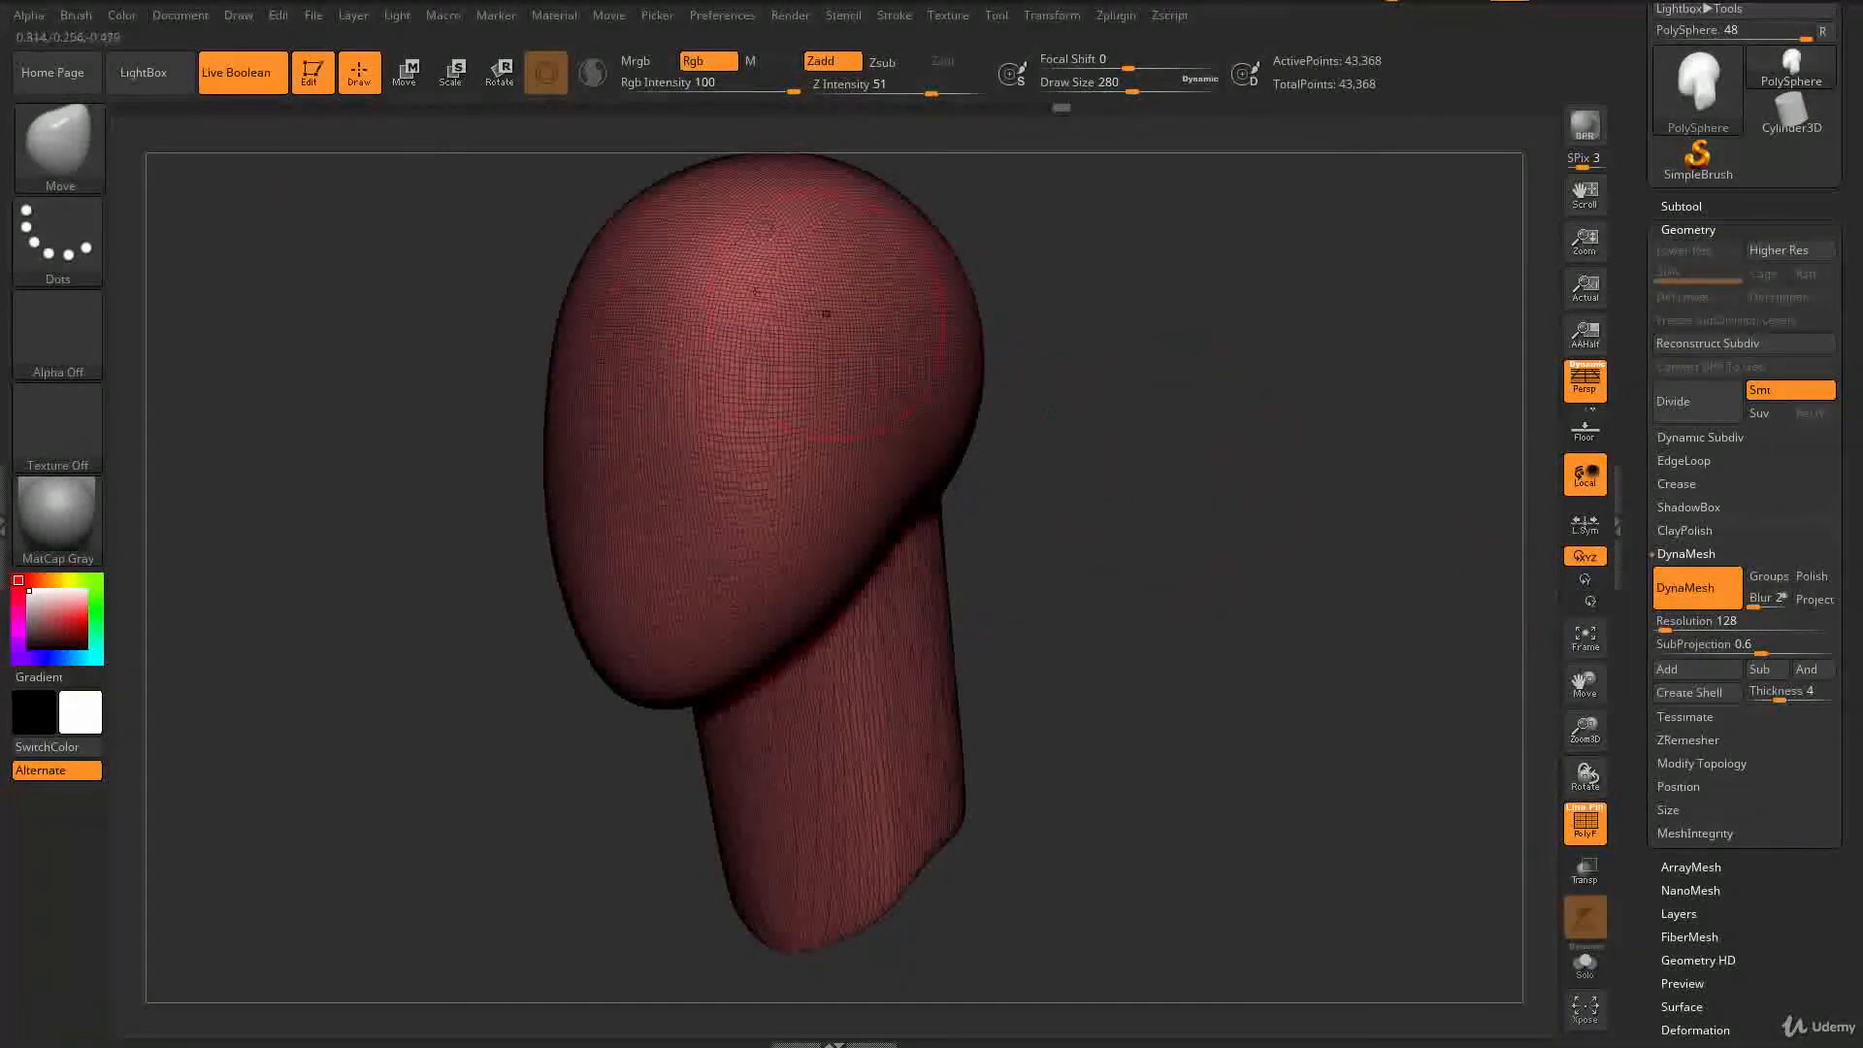
- Open LightBox and display the Project files
{"action": "left_click", "coordinate": [178, 59]}
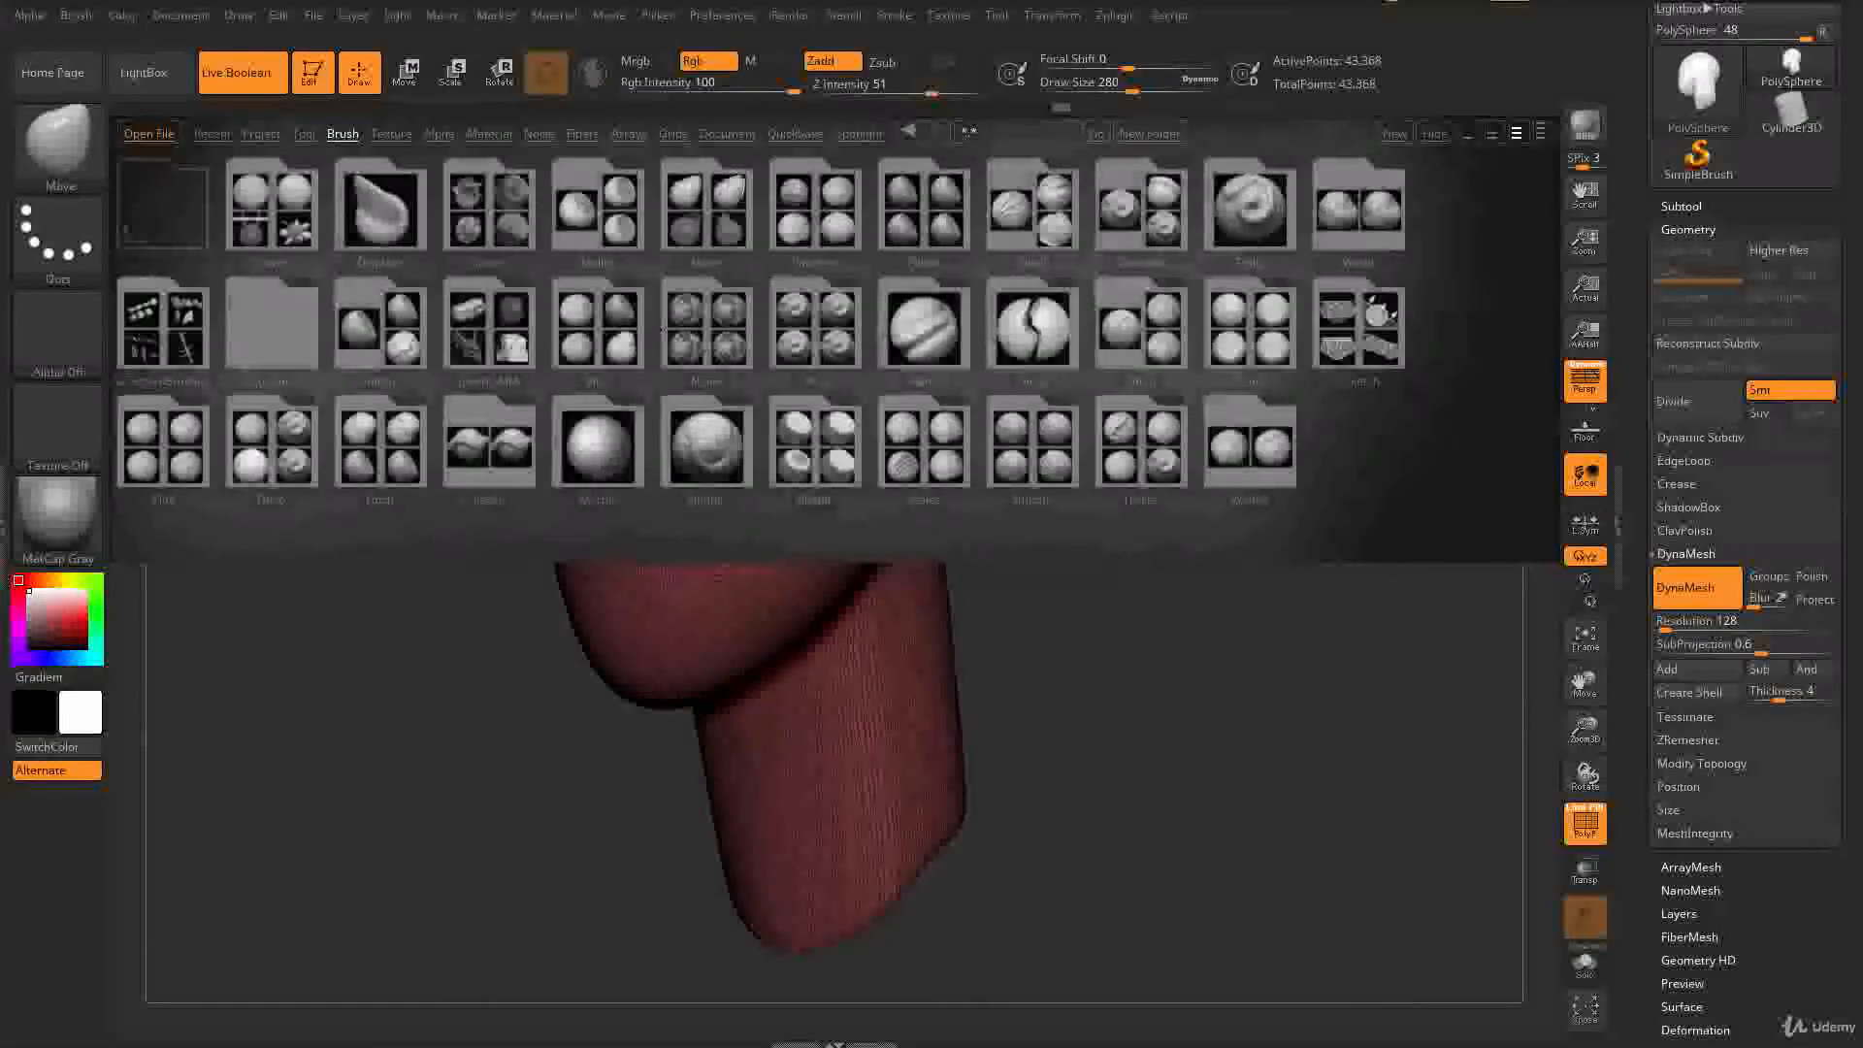
{"action": "left_click", "coordinate": [304, 135]}
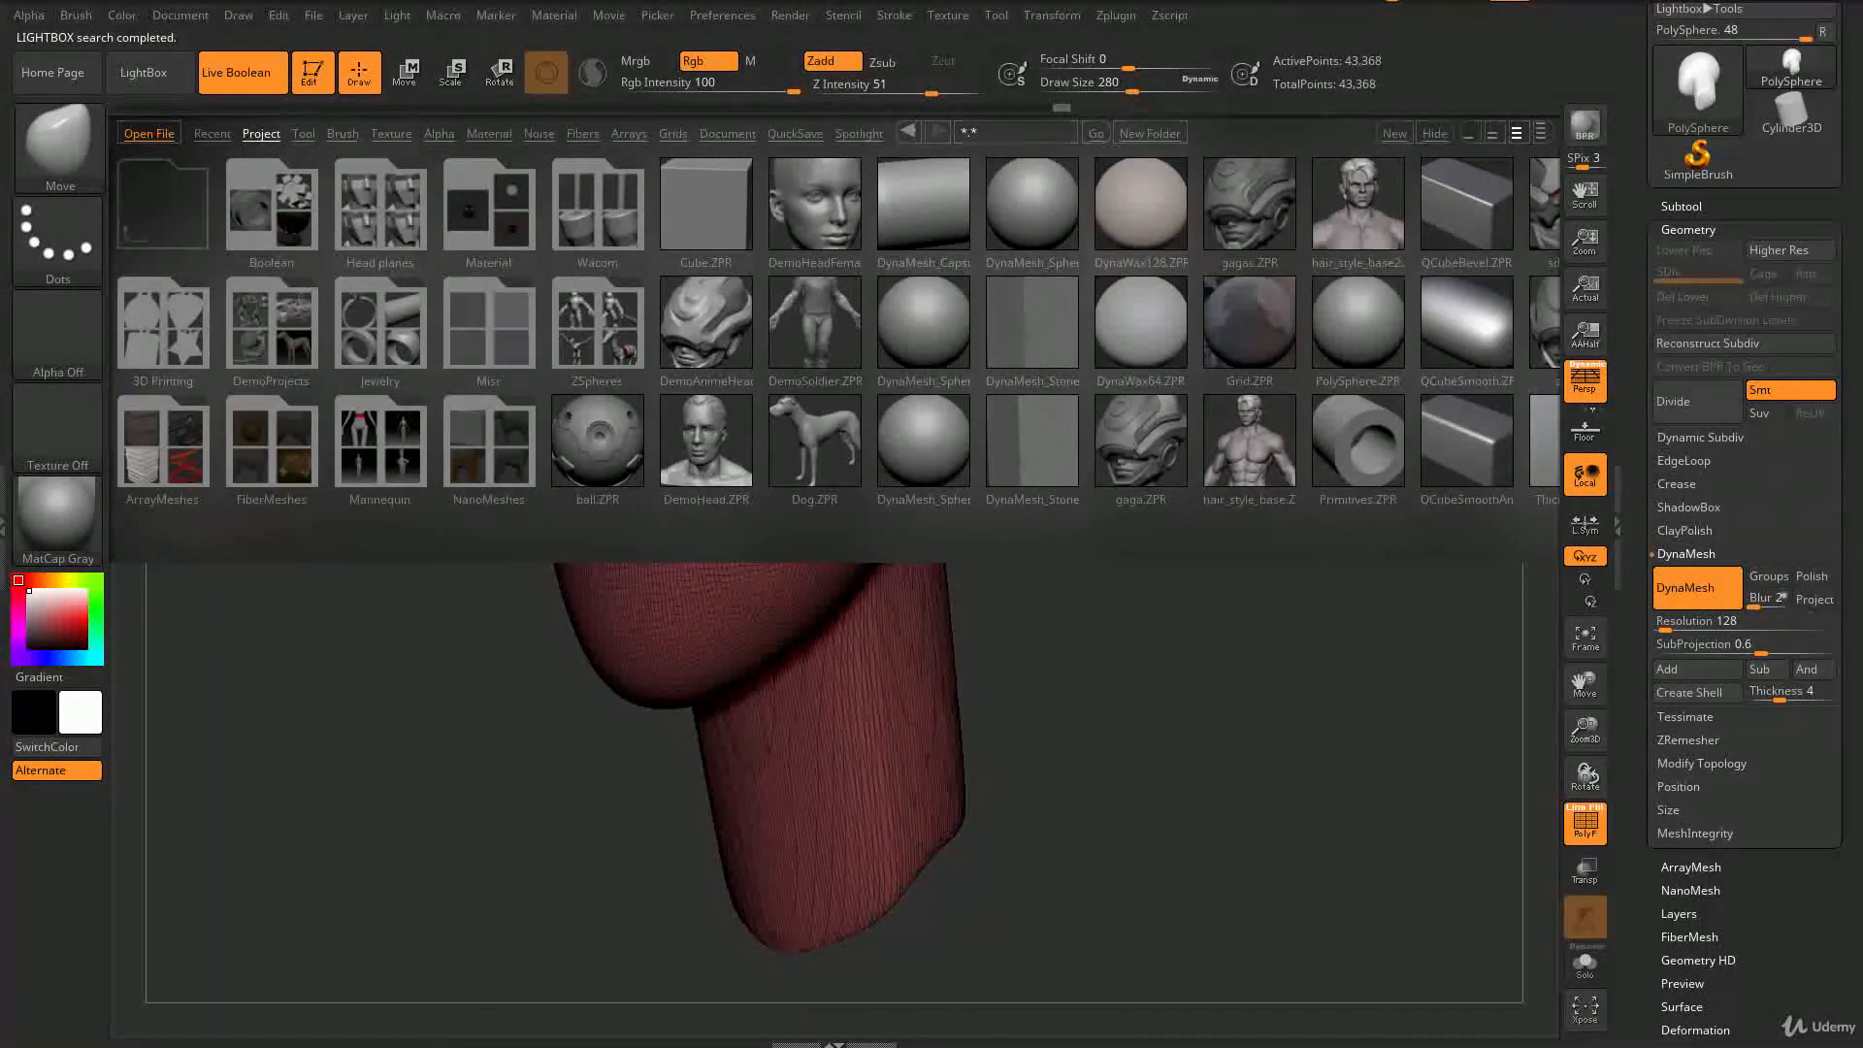
- Turn off Live Boolean and close LightBox
{"action": "left_click", "coordinate": [263, 74]}
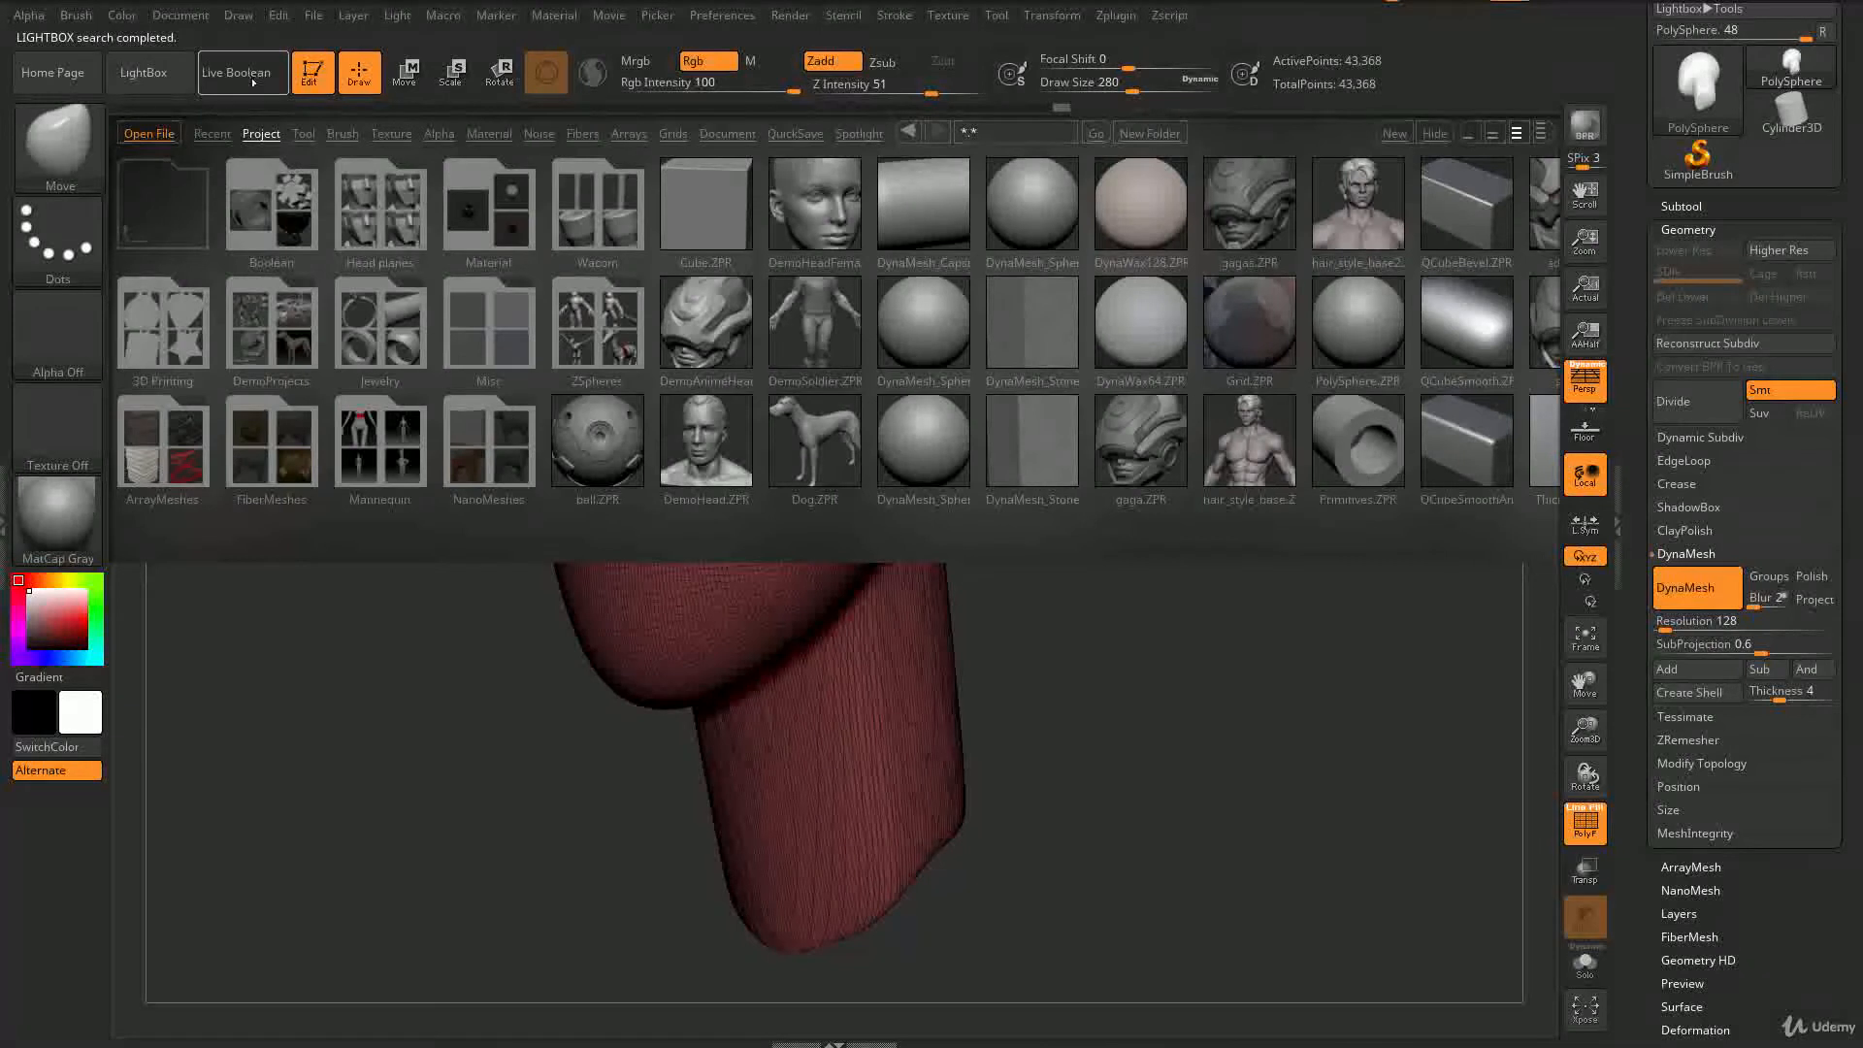
{"action": "left_click", "coordinate": [155, 71]}
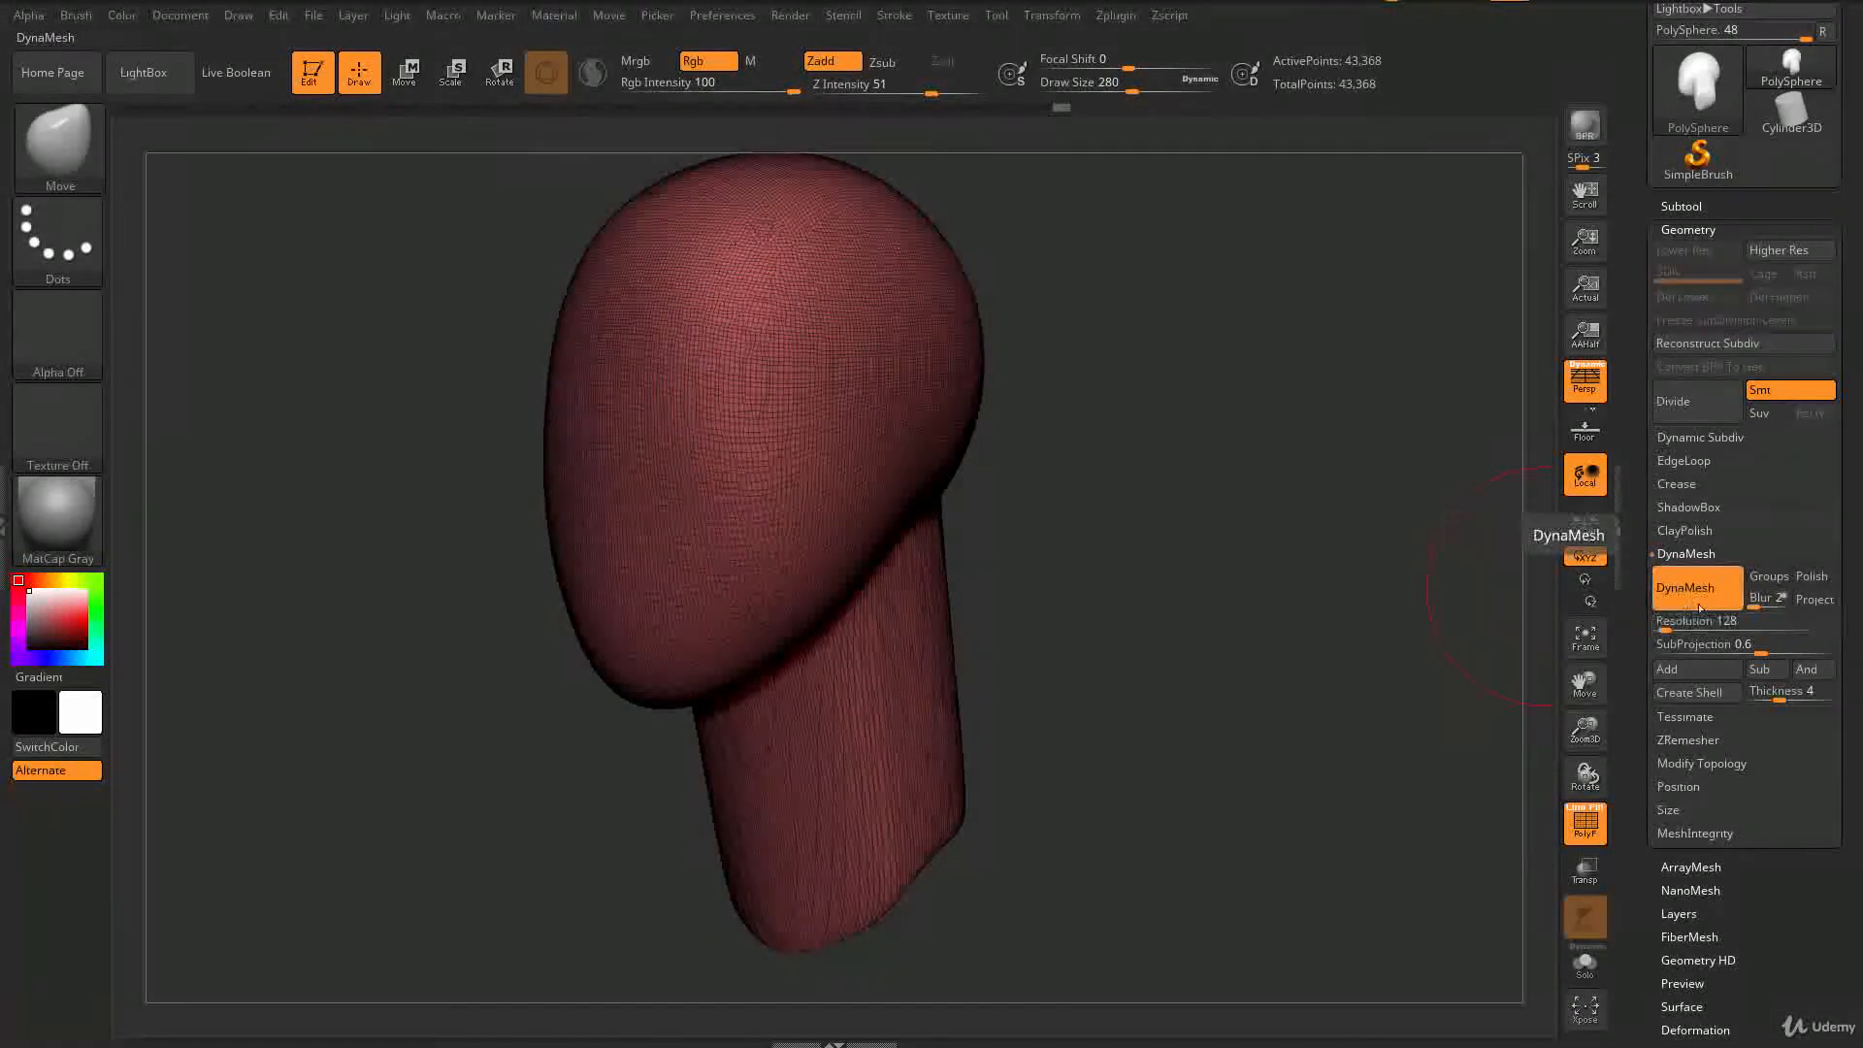
- Remesh the head and neck with DynaMesh at resolution 128 and inspect the polygons along the neck
{"action": "mouse_move", "coordinate": [1156, 645]}
{"action": "left_mouse_down"}
{"action": "mouse_move", "coordinate": [1132, 554]}
{"action": "mouse_move", "coordinate": [1140, 607]}
{"action": "mouse_move", "coordinate": [1179, 621]}
{"action": "left_mouse_up"}
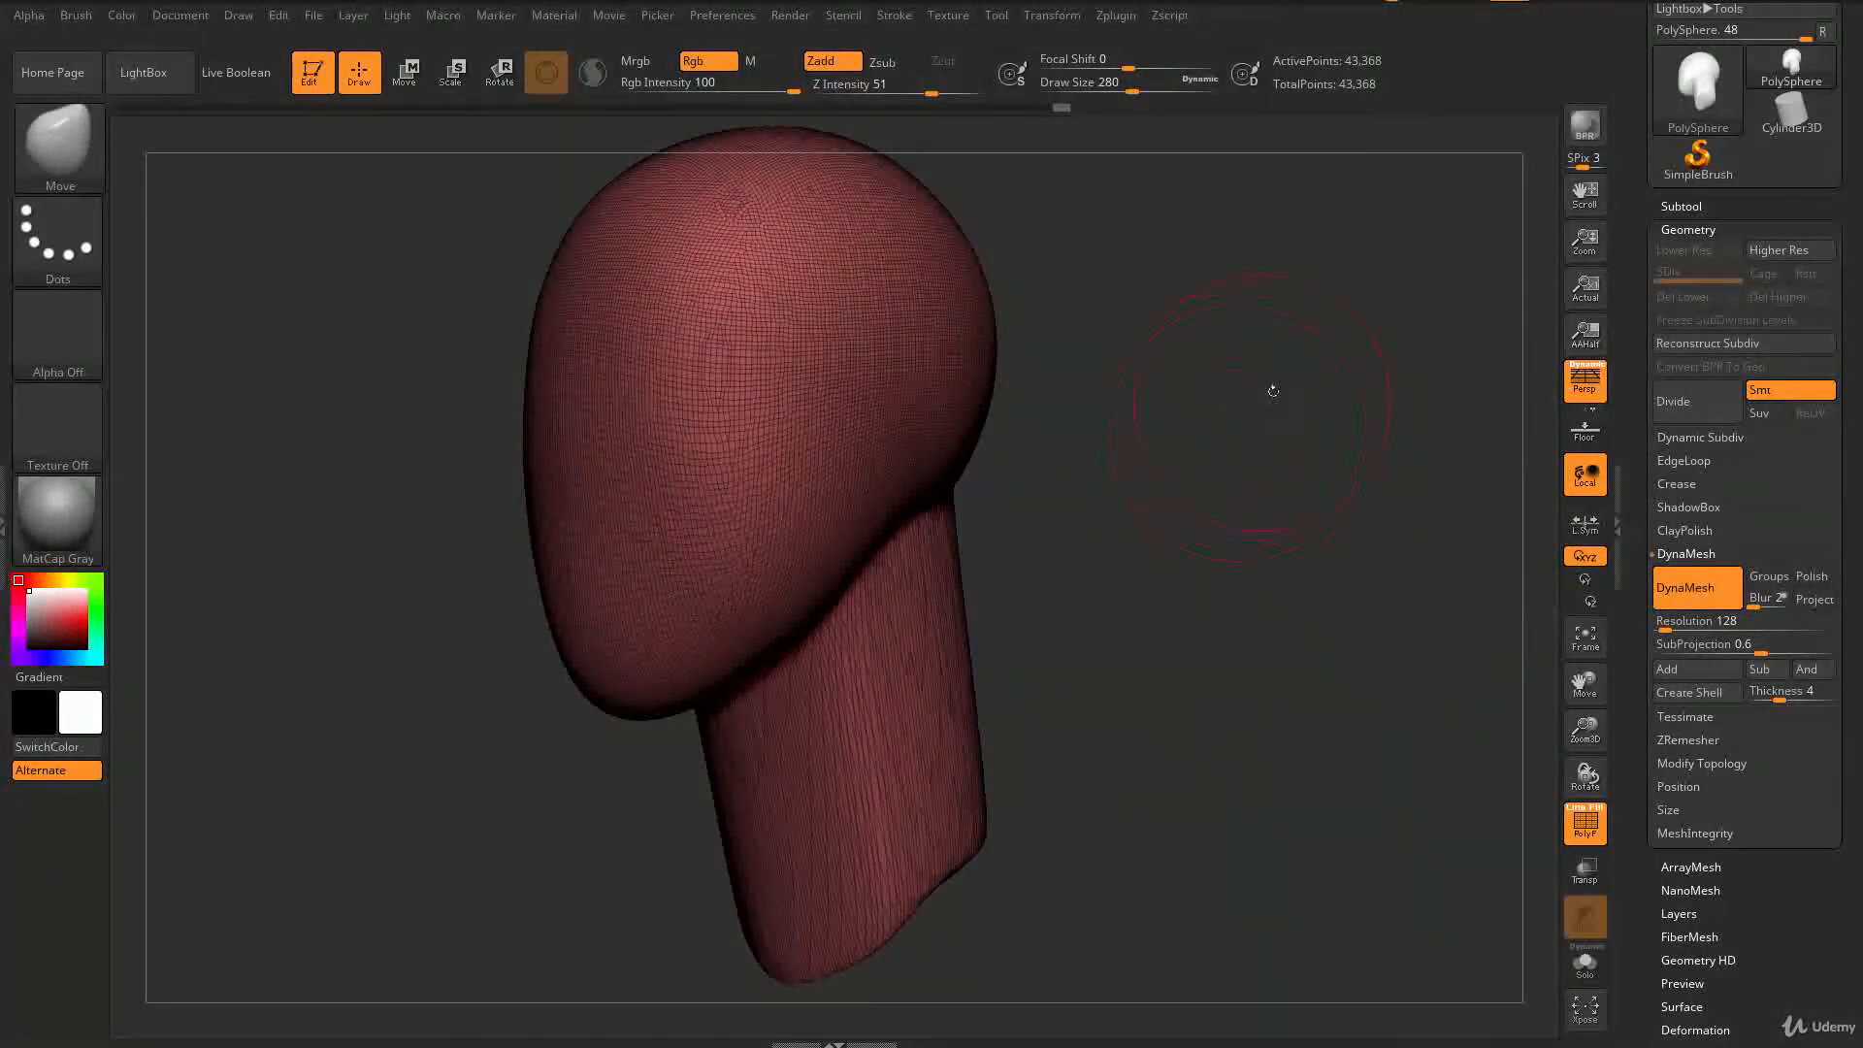
{"action": "left_click_drag", "start_coordinate": [1331, 317], "coordinate": [1455, 521], "text": "ctrl"}
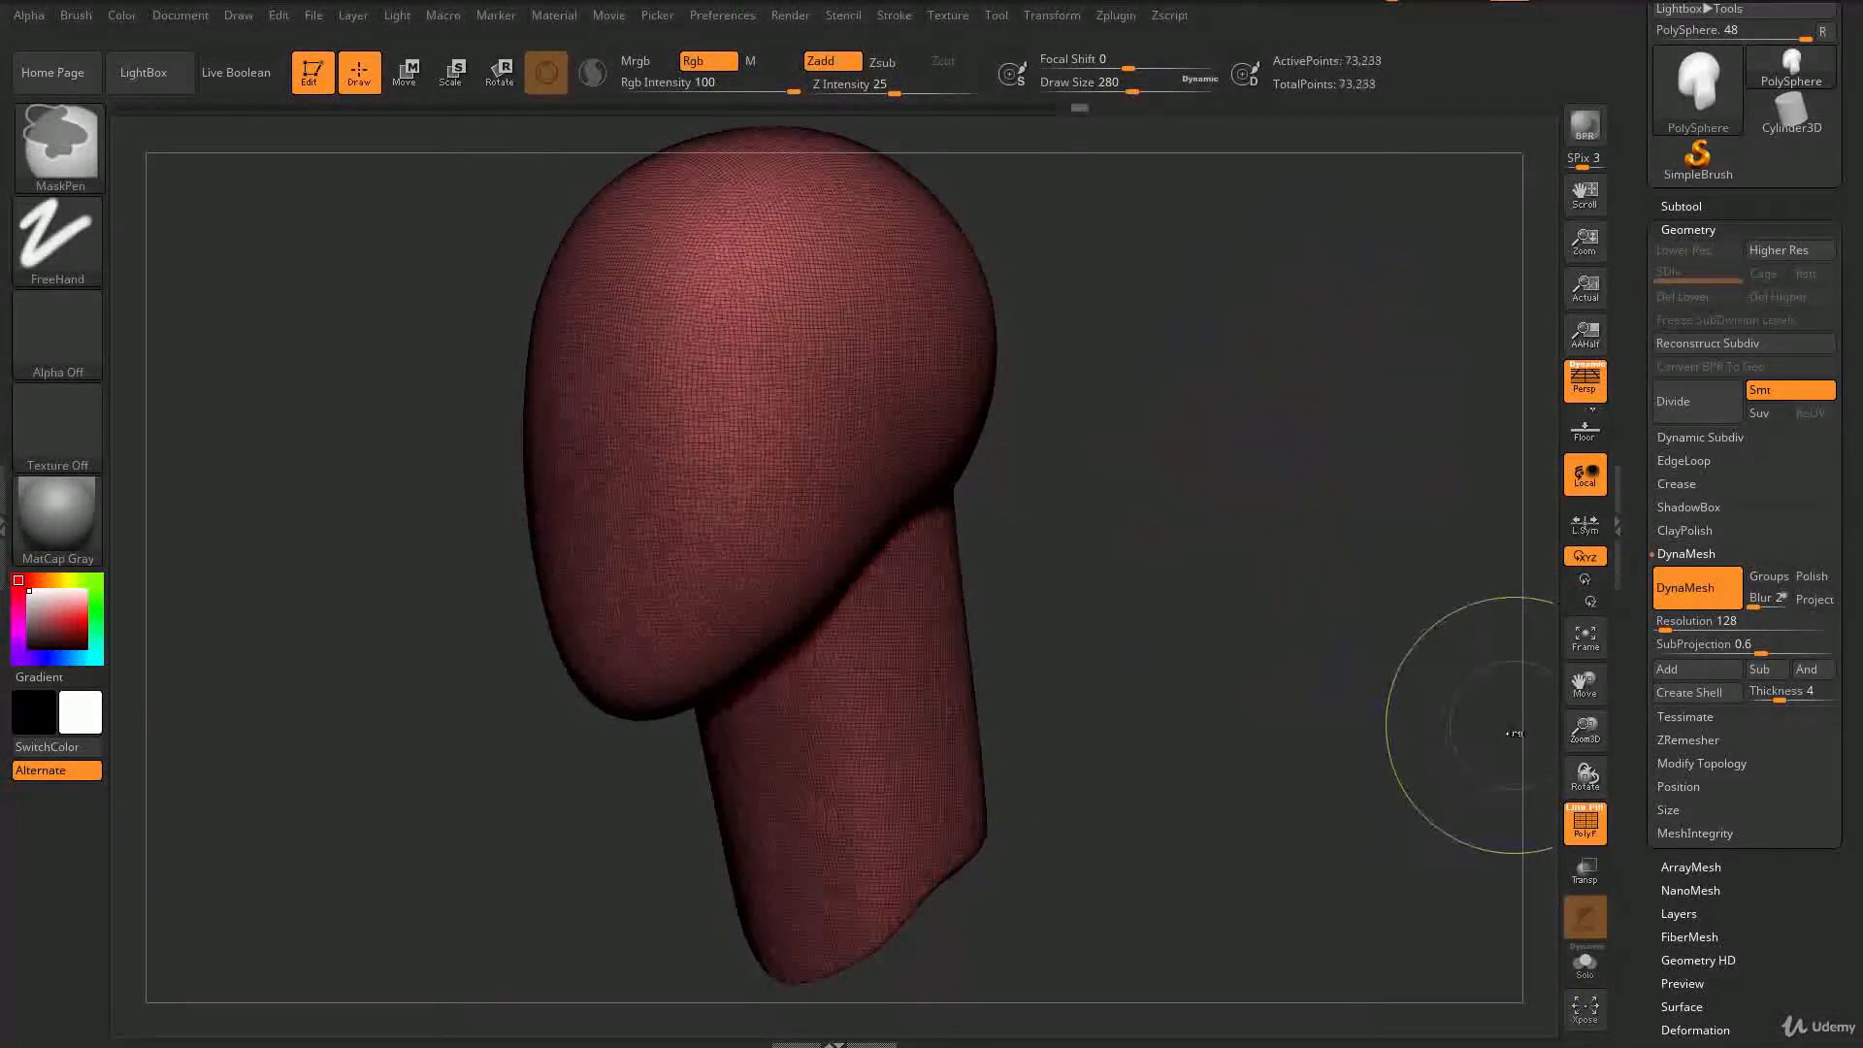
{"action": "mouse_move", "coordinate": [995, 427]}
{"action": "left_mouse_down"}
{"action": "mouse_move", "coordinate": [878, 637]}
{"action": "mouse_move", "coordinate": [1164, 616]}
{"action": "mouse_move", "coordinate": [1183, 516]}
{"action": "mouse_move", "coordinate": [1248, 603]}
{"action": "mouse_move", "coordinate": [1494, 613]}
{"action": "left_mouse_up"}
{"action": "mouse_move", "coordinate": [1375, 645]}
{"action": "left_mouse_down"}
{"action": "mouse_move", "coordinate": [1276, 618]}
{"action": "mouse_move", "coordinate": [1312, 649]}
{"action": "mouse_move", "coordinate": [1358, 646]}
{"action": "mouse_move", "coordinate": [1289, 569]}
{"action": "mouse_move", "coordinate": [1250, 578]}
{"action": "mouse_move", "coordinate": [1303, 590]}
{"action": "mouse_move", "coordinate": [1248, 507]}
{"action": "left_mouse_up"}
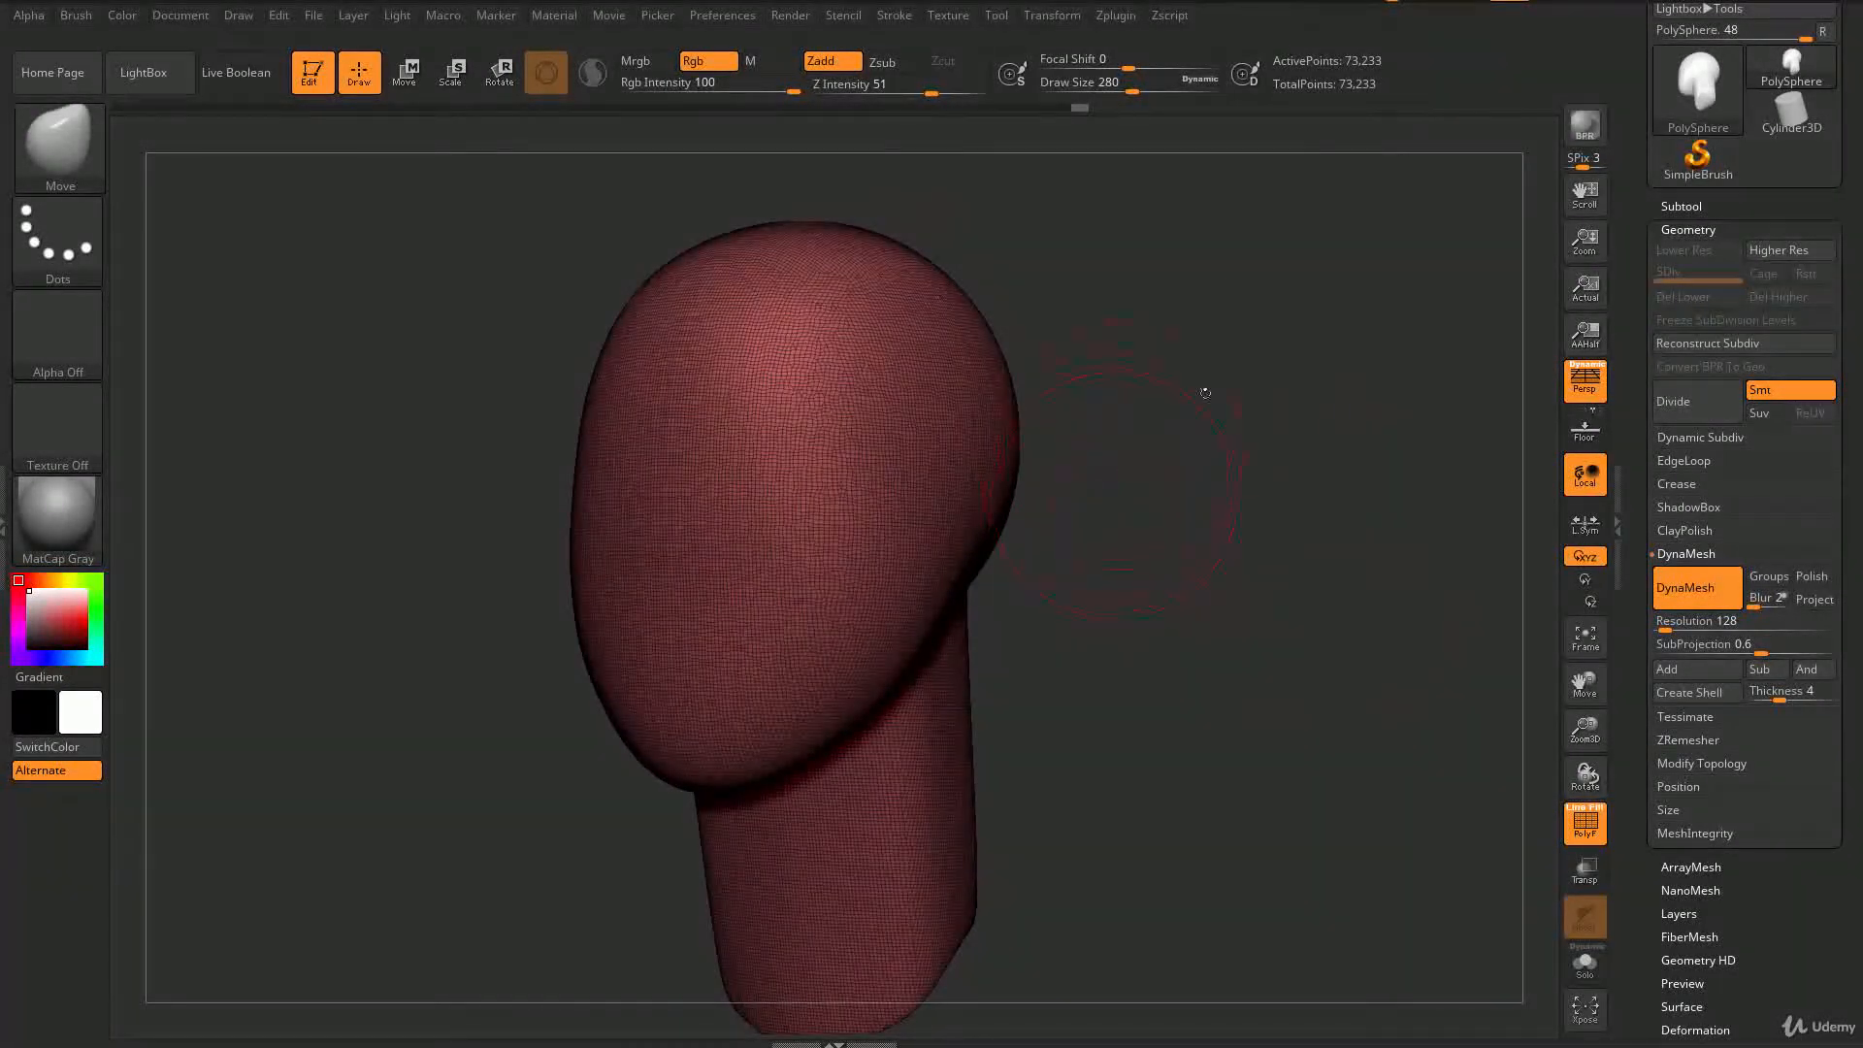
- Paint a round mask on the side of the head, hide the PolyFrame wireframe and clear the mask
{"action": "key", "text": "ctrl"}
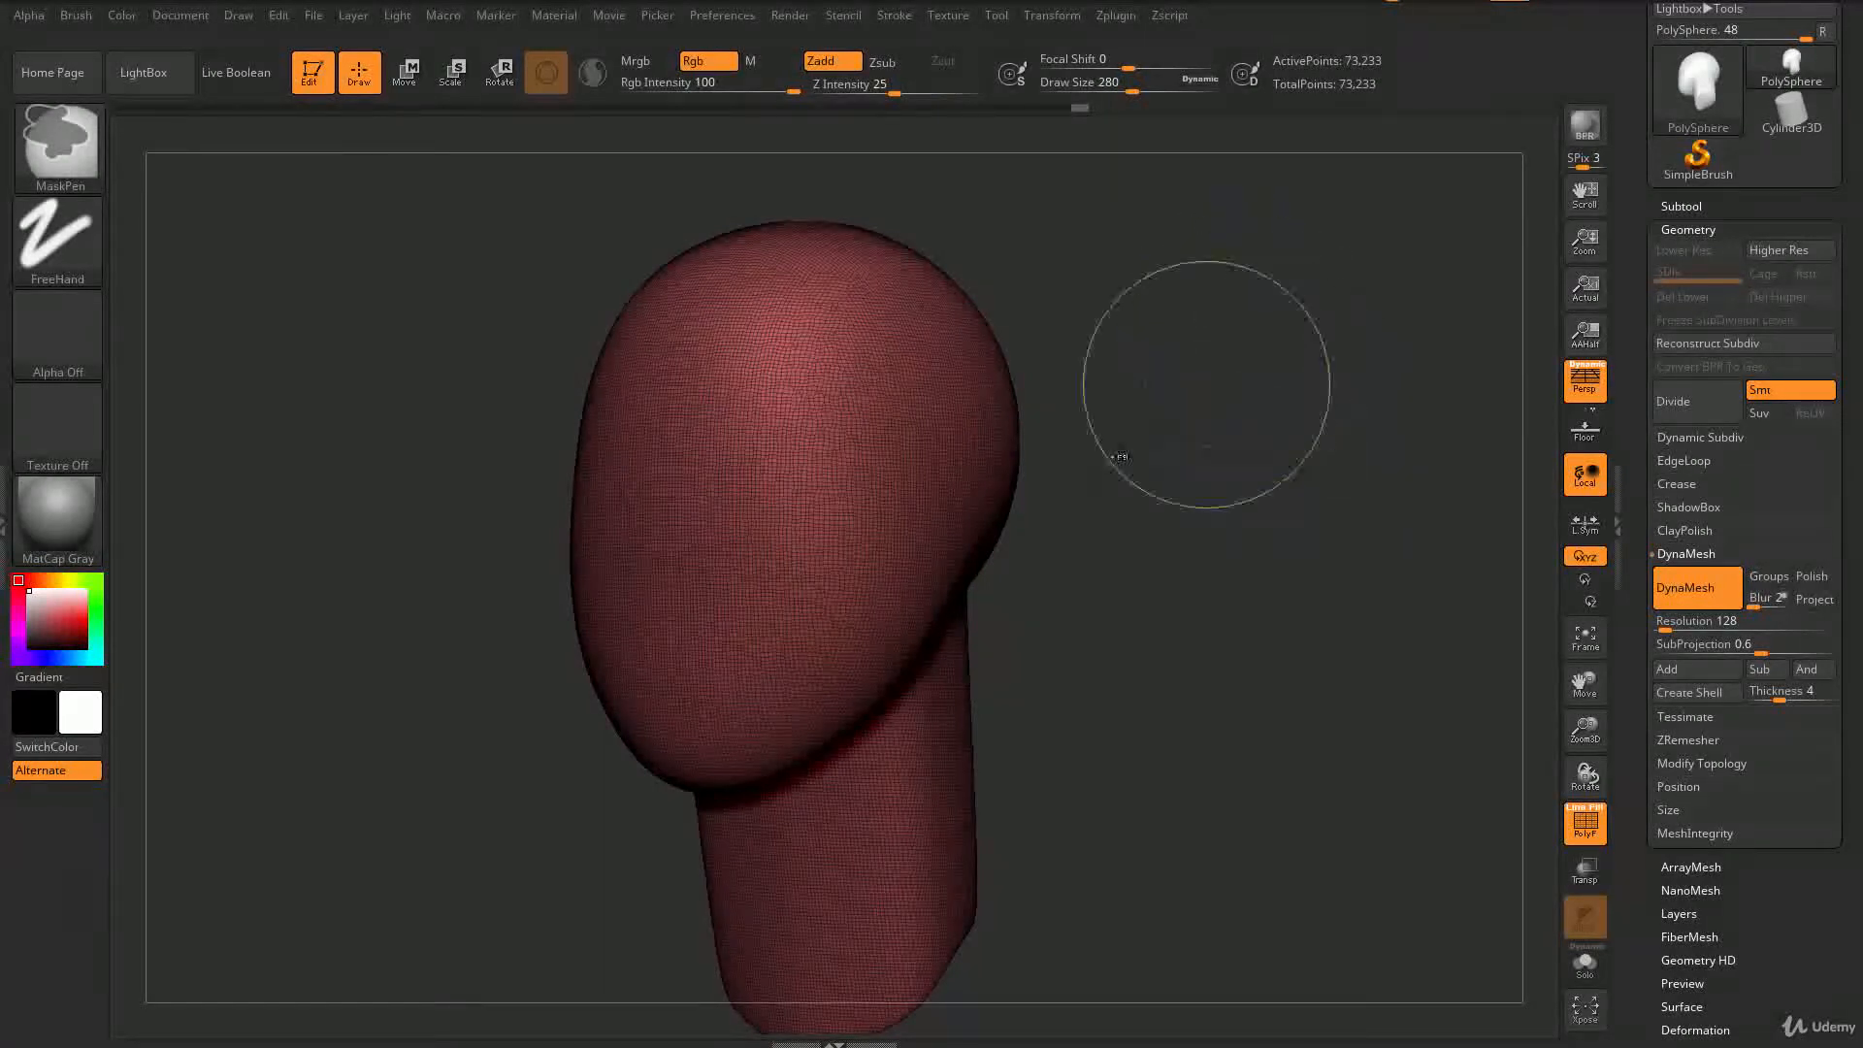
{"action": "left_click_drag", "start_coordinate": [886, 437], "coordinate": [915, 504], "text": "ctrl"}
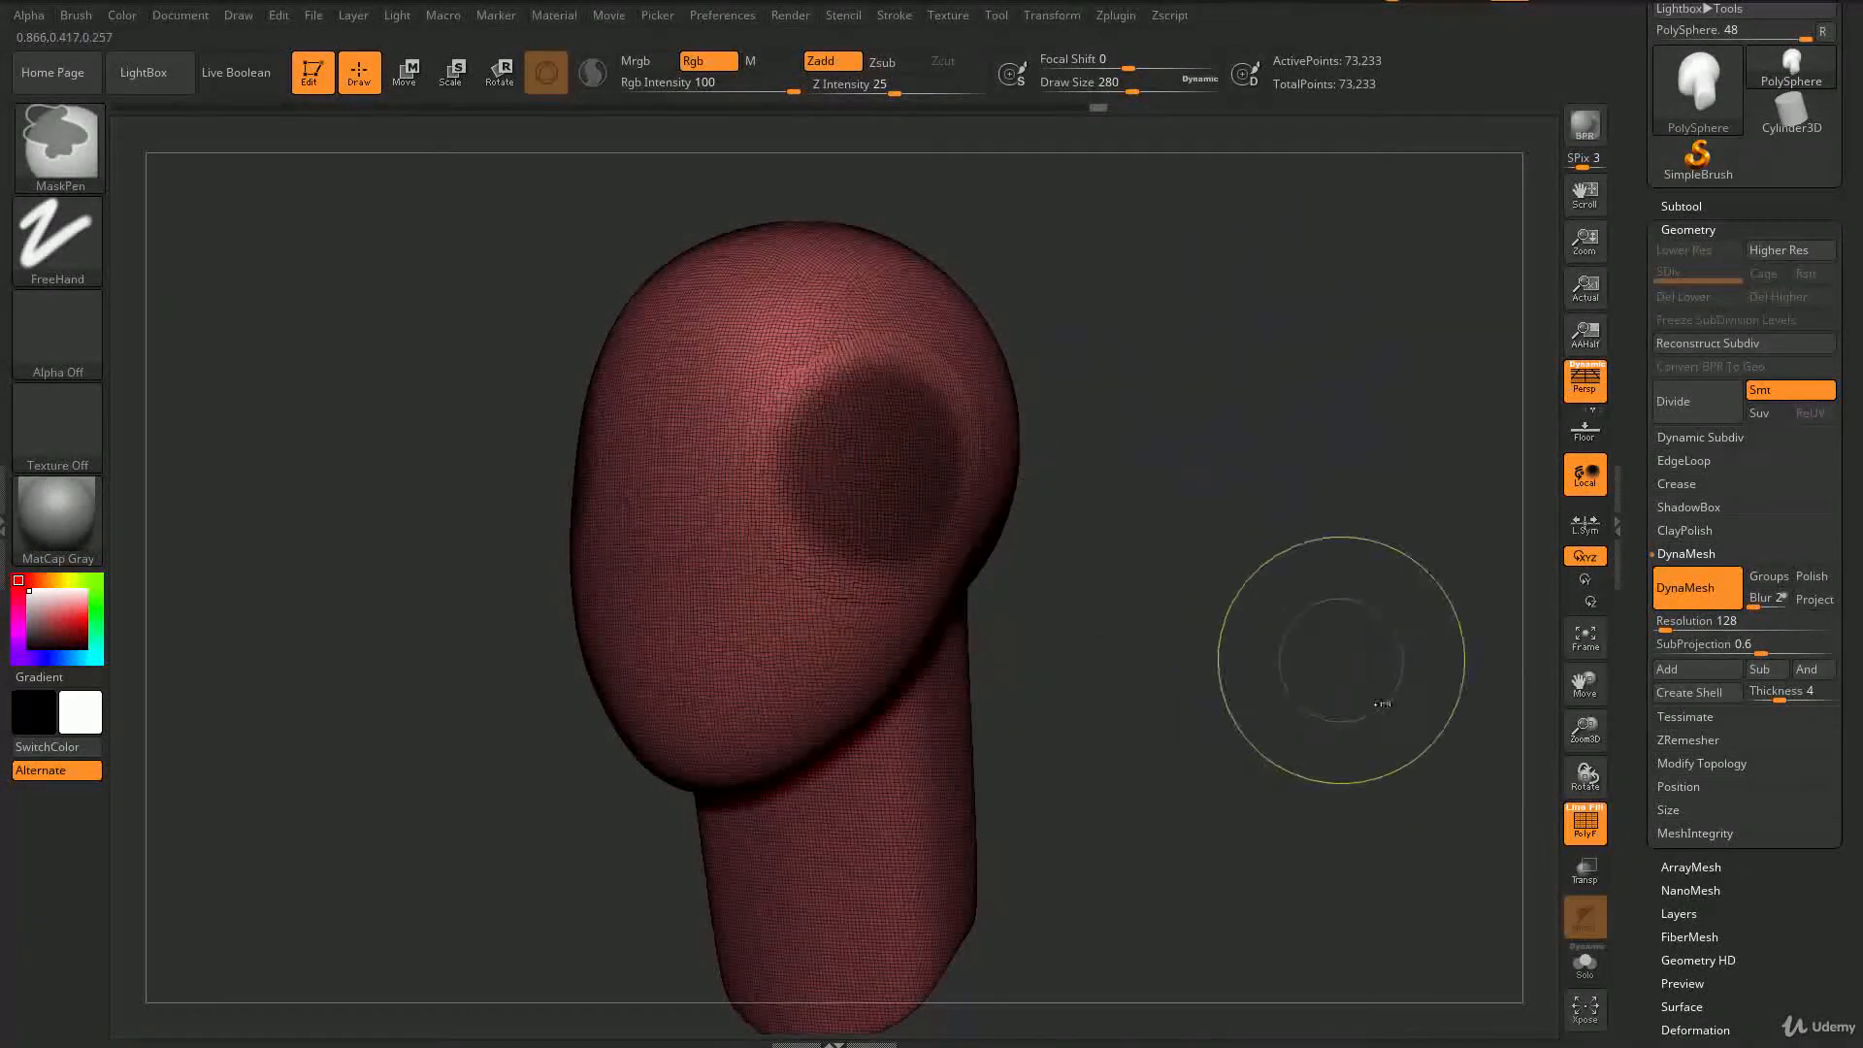
{"action": "key", "text": "shift+f"}
{"action": "left_click_drag", "start_coordinate": [1242, 311], "coordinate": [1318, 446], "text": "ctrl"}
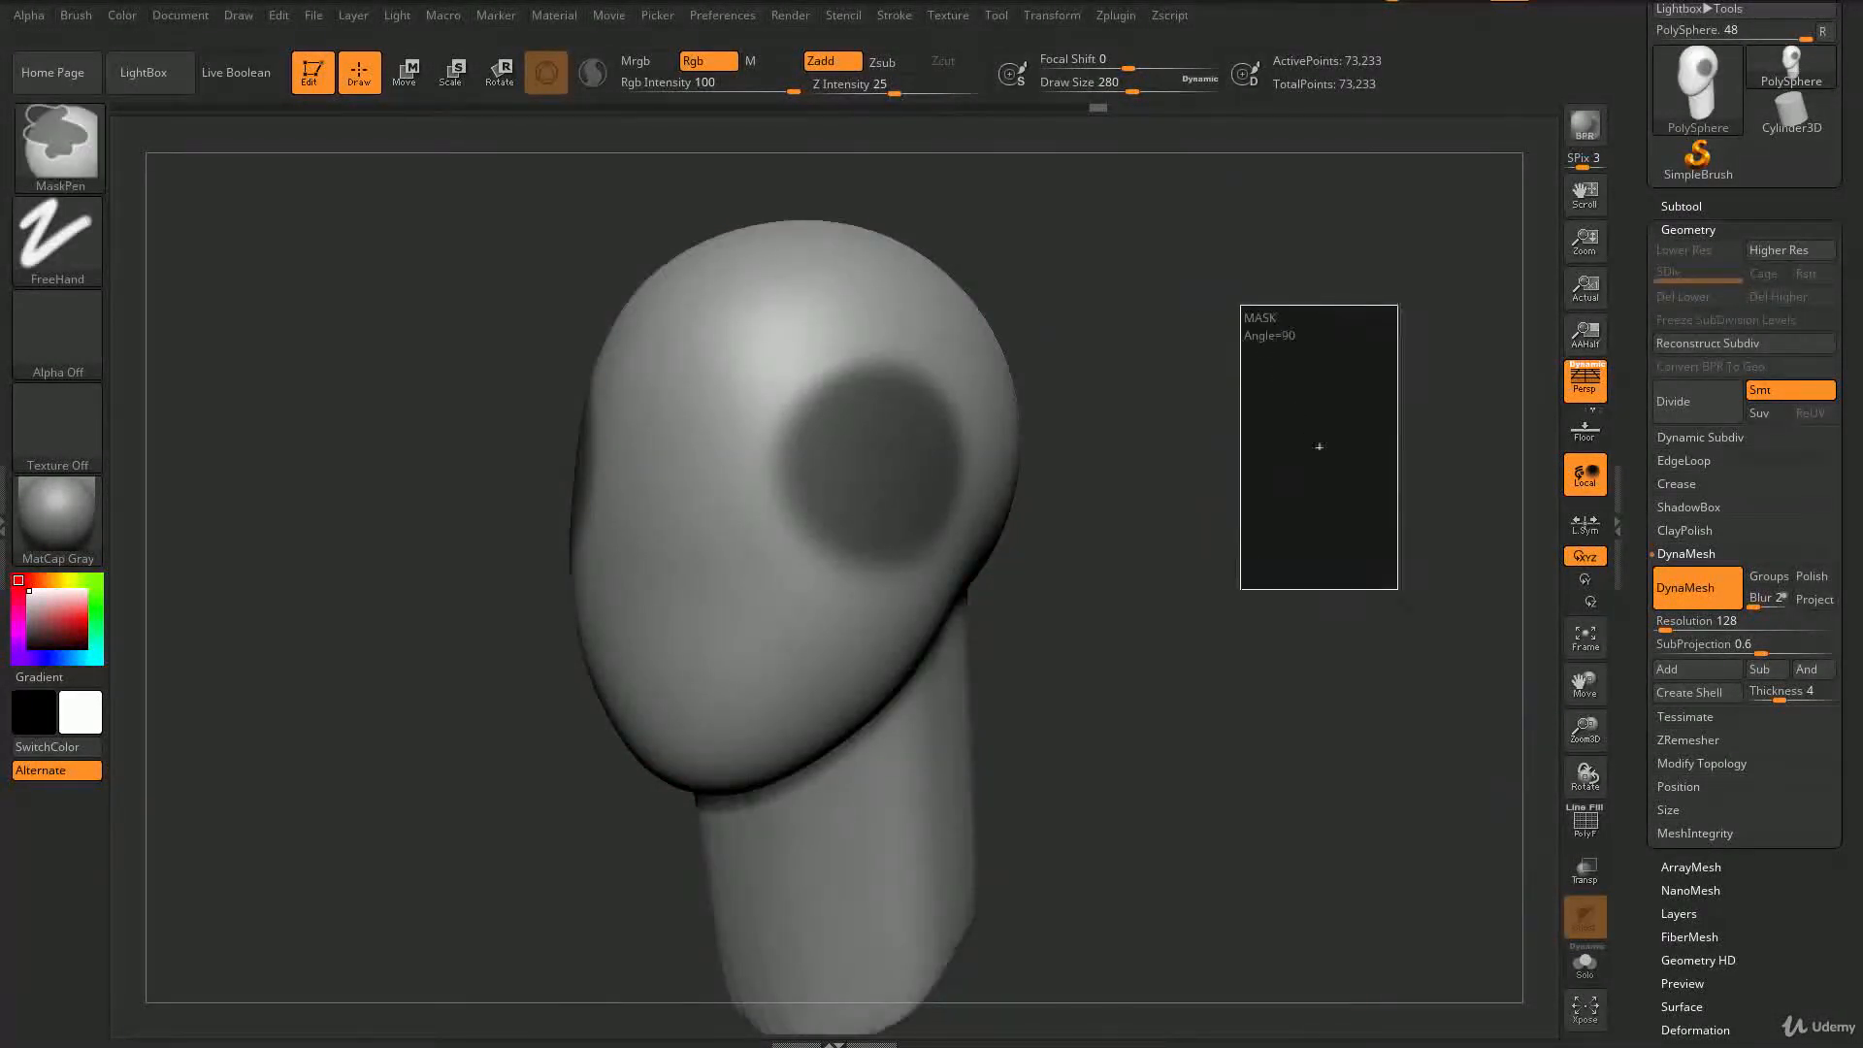
{"action": "left_click_drag", "start_coordinate": [1398, 589], "coordinate": [1415, 621], "text": "ctrl"}
{"action": "left_click_drag", "start_coordinate": [1372, 686], "coordinate": [1616, 939]}
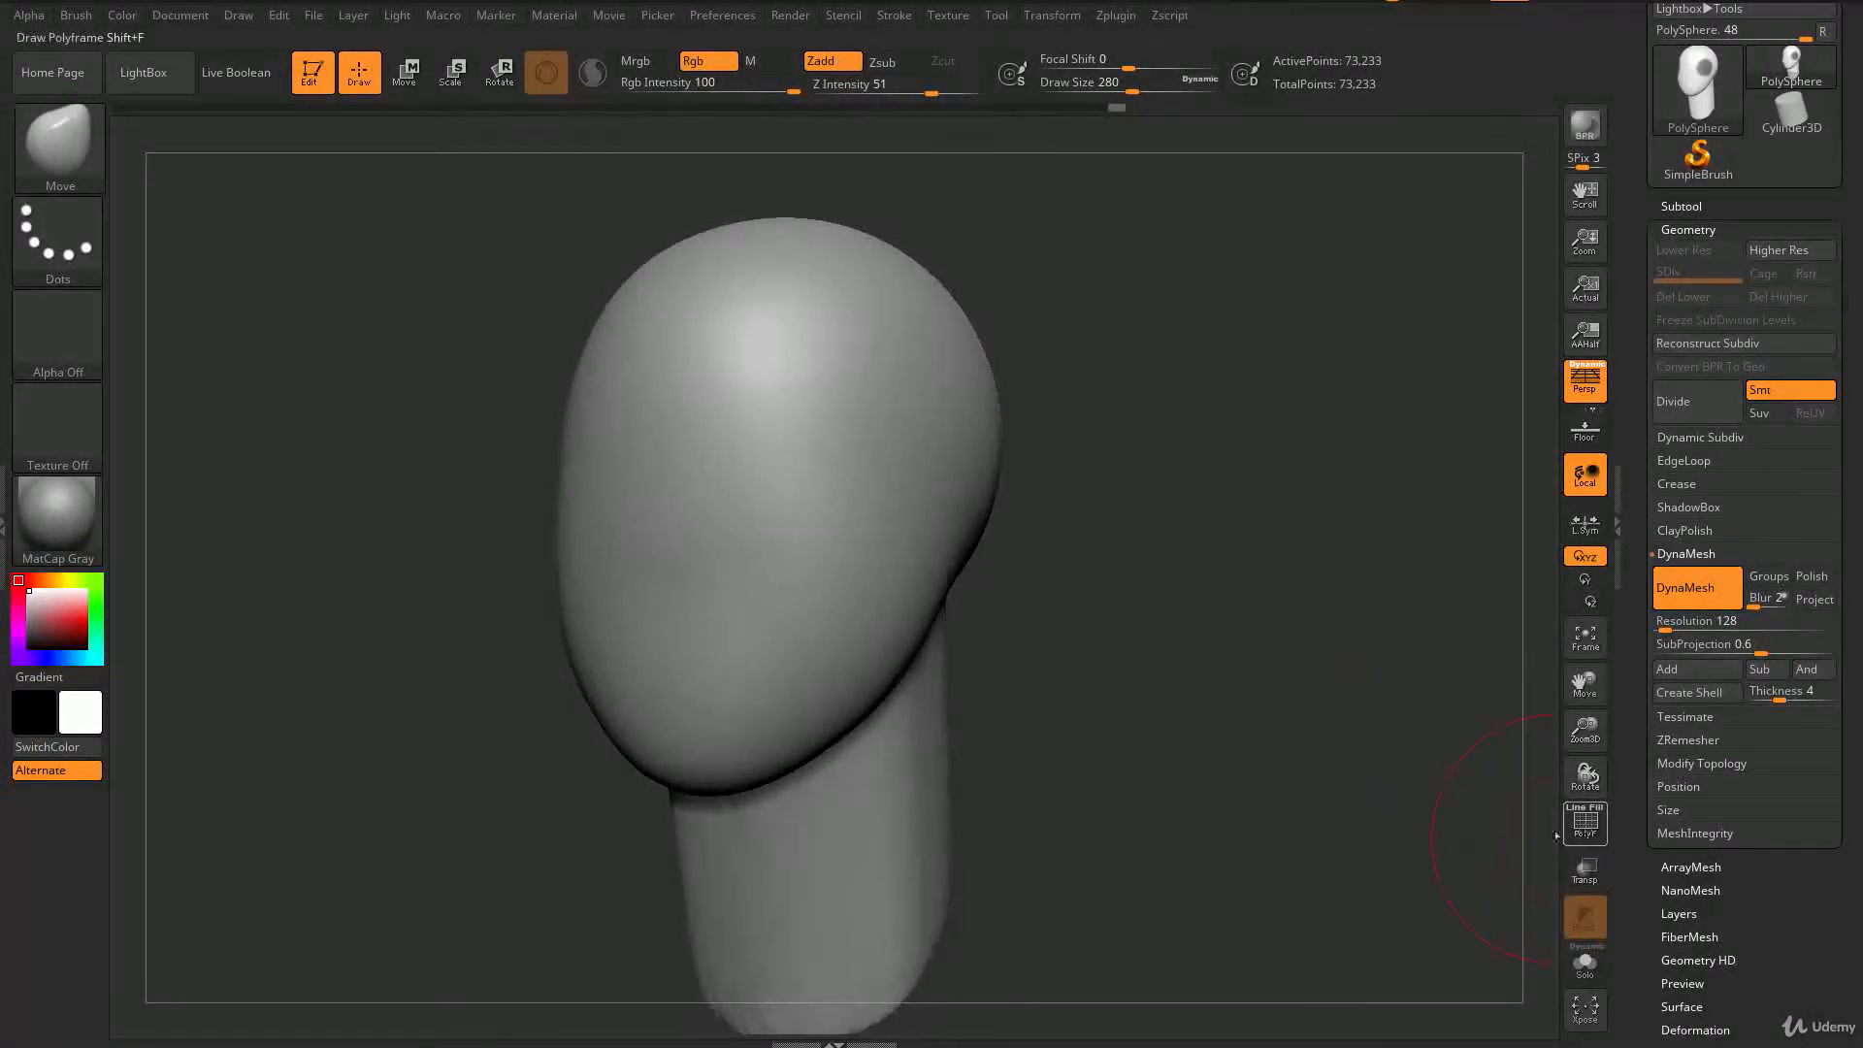
- Show the PolyFrame wireframe, examine the head and neck from several angles, and remesh with DynaMesh
{"action": "left_click", "coordinate": [1584, 822]}
{"action": "left_click_drag", "start_coordinate": [1310, 752], "coordinate": [975, 595]}
{"action": "left_click_drag", "start_coordinate": [1223, 637], "coordinate": [1129, 643]}
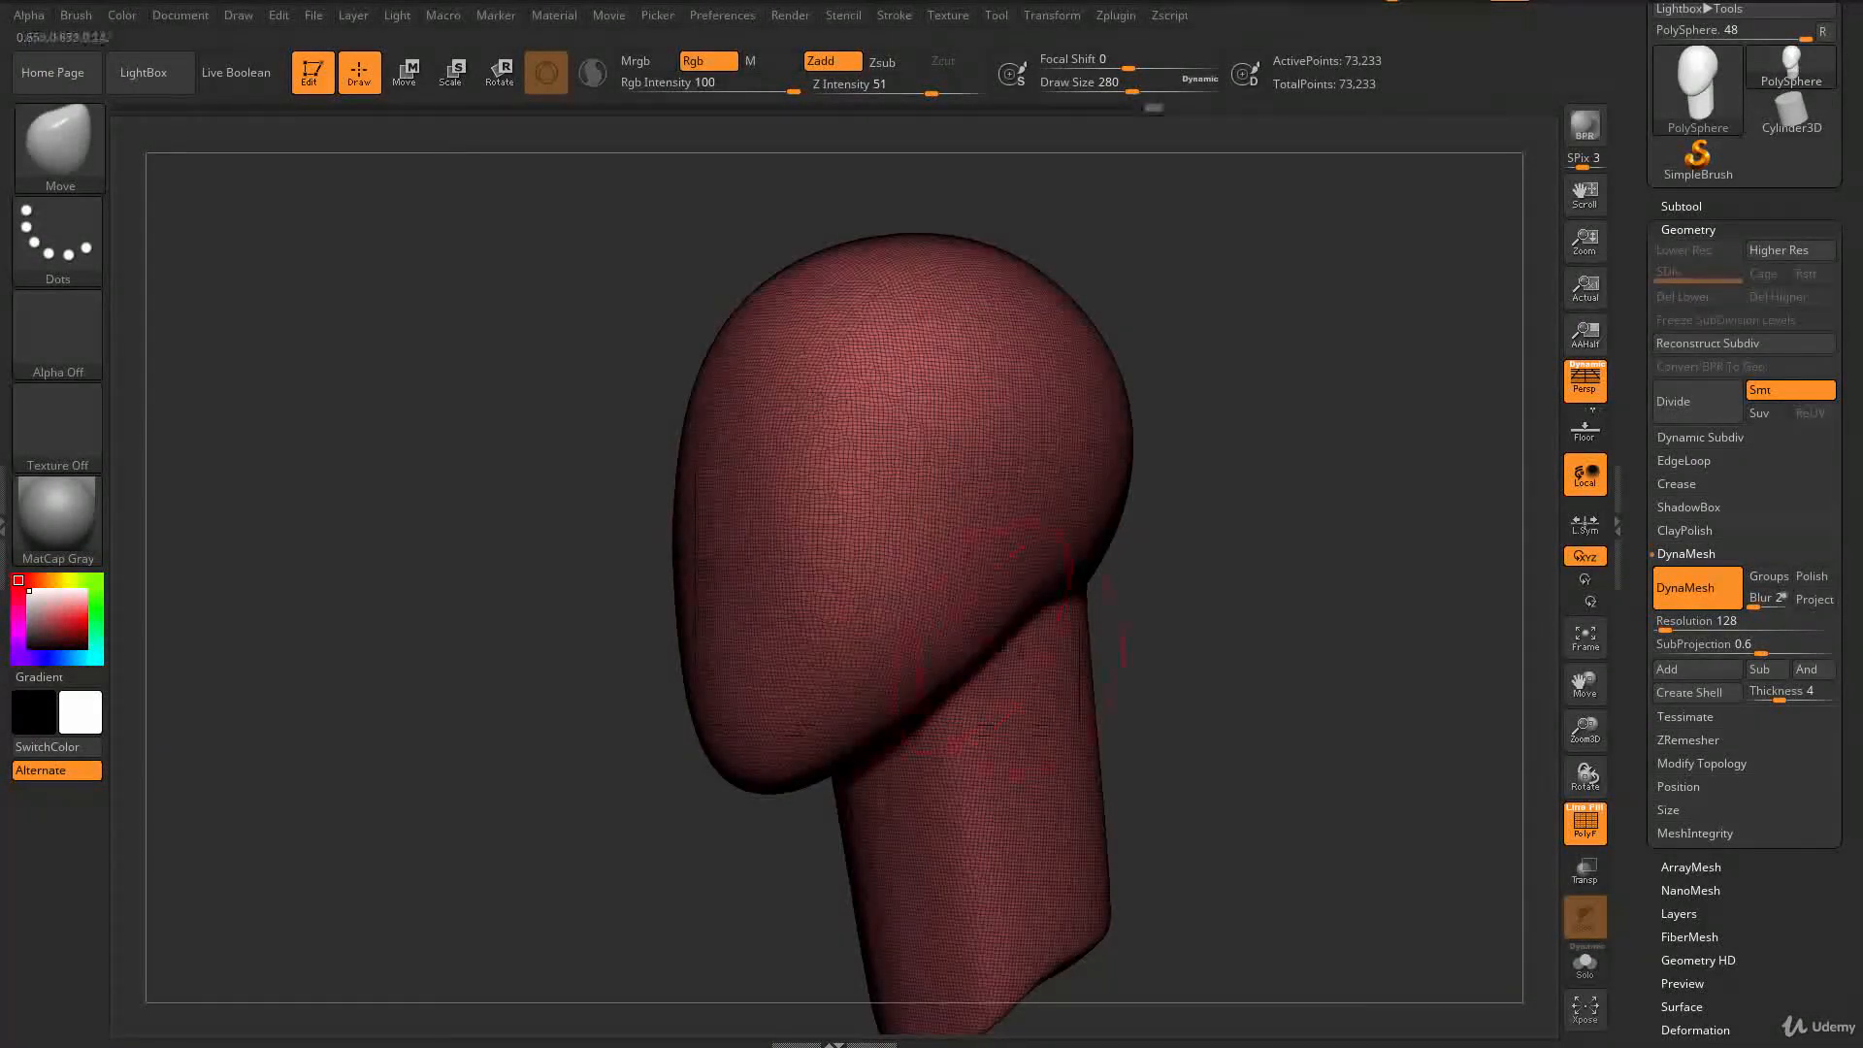
{"action": "left_click_drag", "start_coordinate": [1203, 662], "coordinate": [1172, 424]}
{"action": "key", "text": "ctrl"}
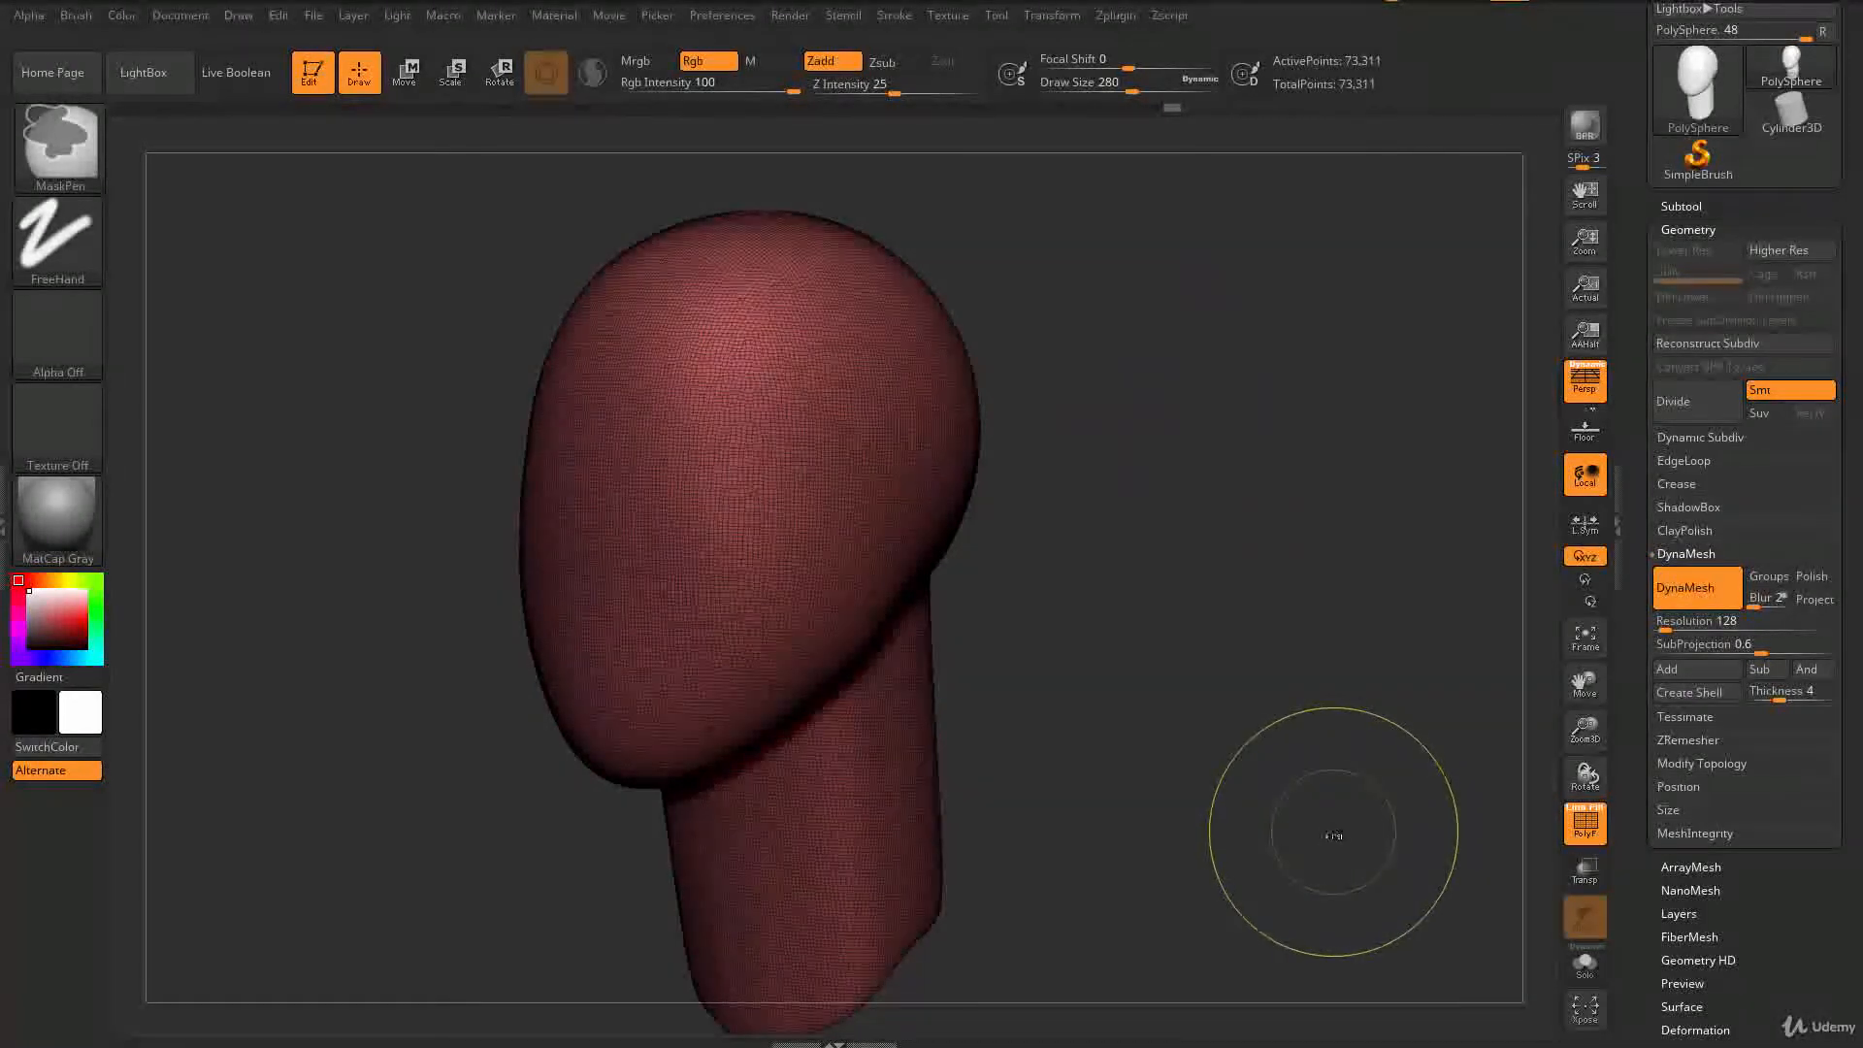
- Pull the chin forward into a long point with the Move brush and remesh it with DynaMesh
{"action": "left_click_drag", "start_coordinate": [1336, 653], "coordinate": [1231, 590]}
{"action": "left_click_drag", "start_coordinate": [912, 483], "coordinate": [834, 437], "text": "ctrl"}
{"action": "mouse_move", "coordinate": [1309, 559]}
{"action": "left_mouse_down"}
{"action": "mouse_move", "coordinate": [1297, 515]}
{"action": "mouse_move", "coordinate": [1514, 854]}
{"action": "left_mouse_up"}
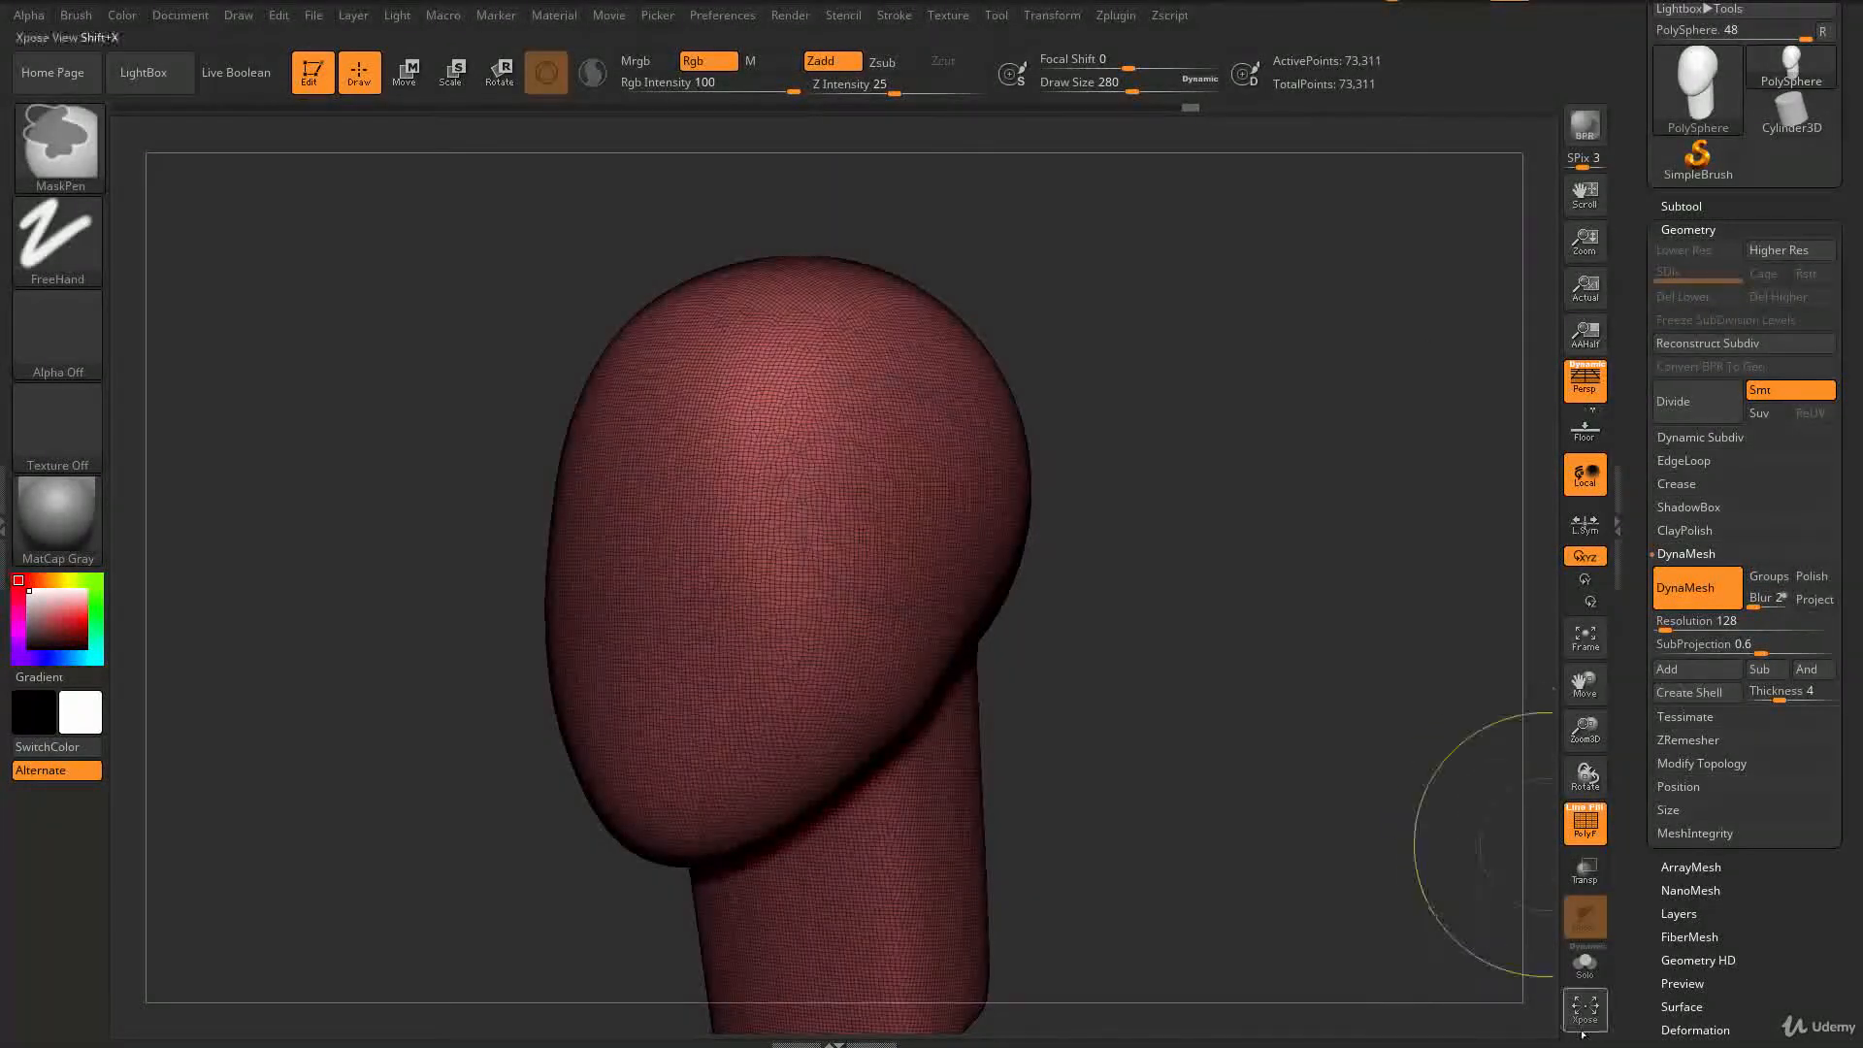
{"action": "left_click_drag", "start_coordinate": [1214, 617], "coordinate": [1212, 699]}
{"action": "left_click_drag", "start_coordinate": [742, 830], "coordinate": [665, 823]}
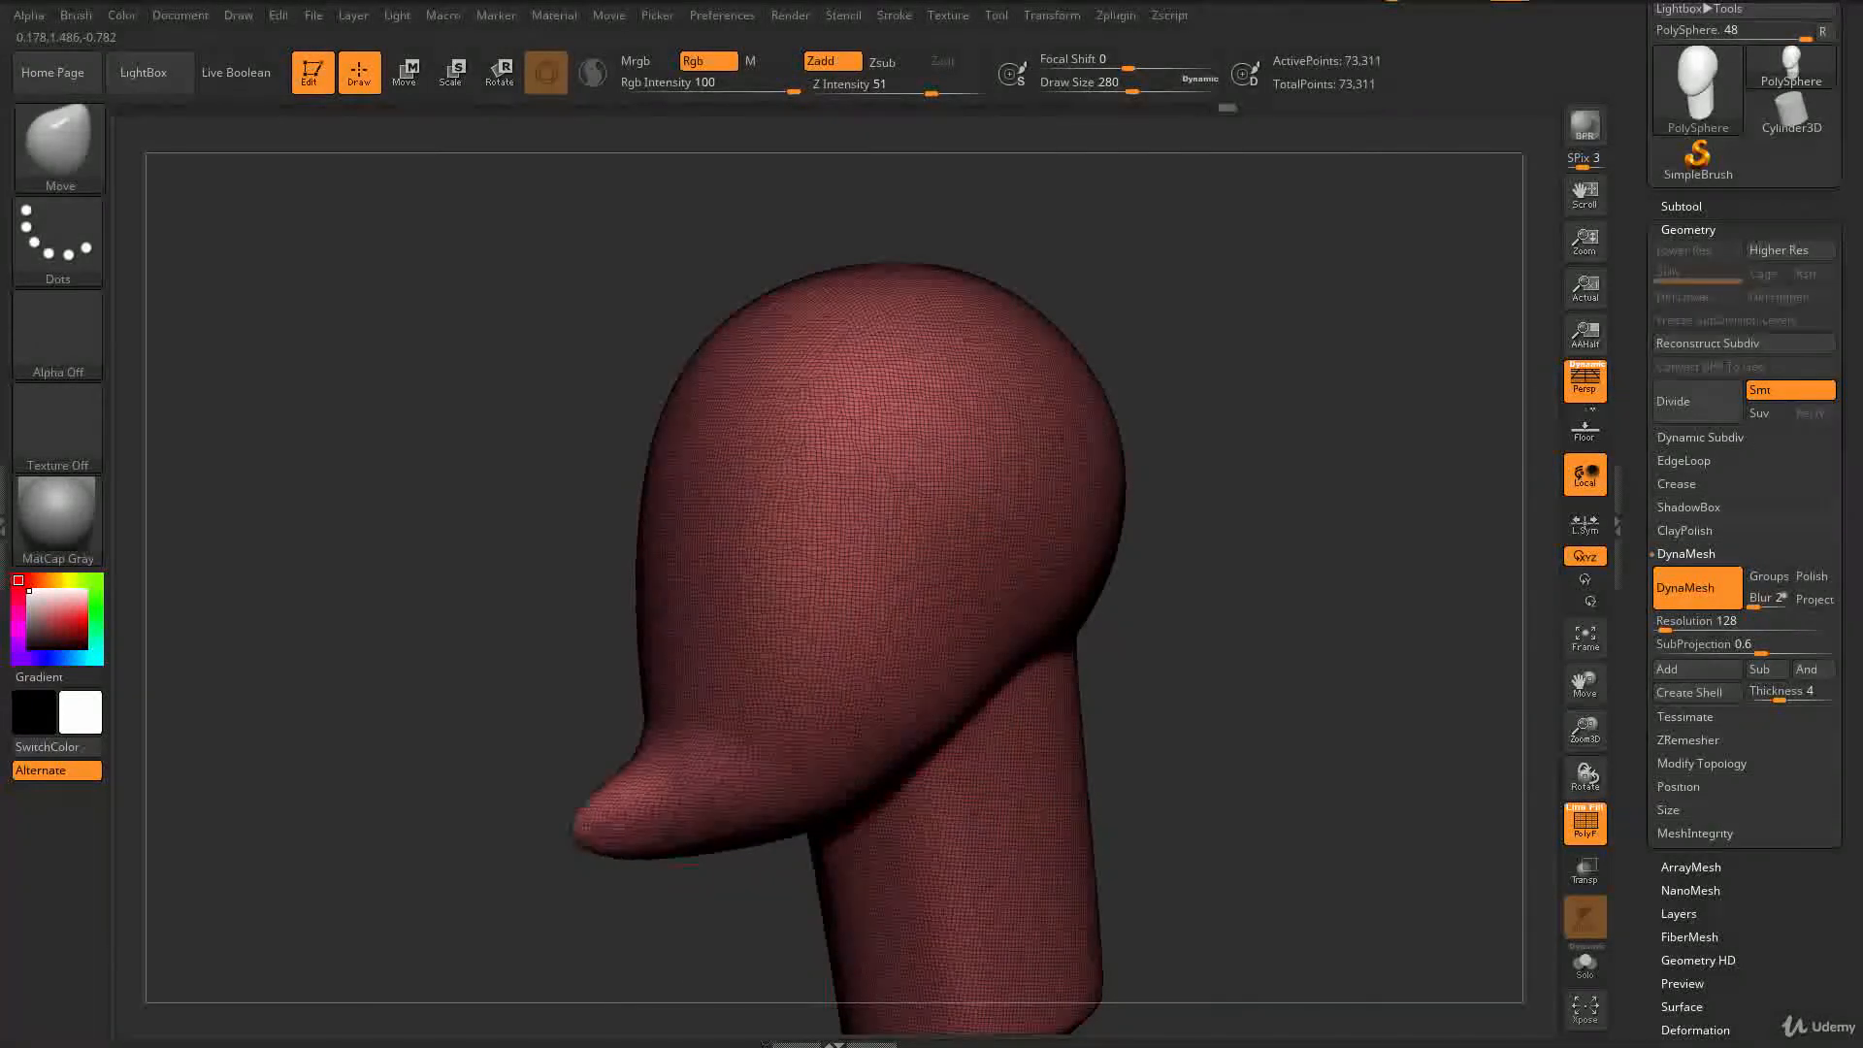
{"action": "left_click_drag", "start_coordinate": [1365, 491], "coordinate": [1484, 922], "text": "ctrl"}
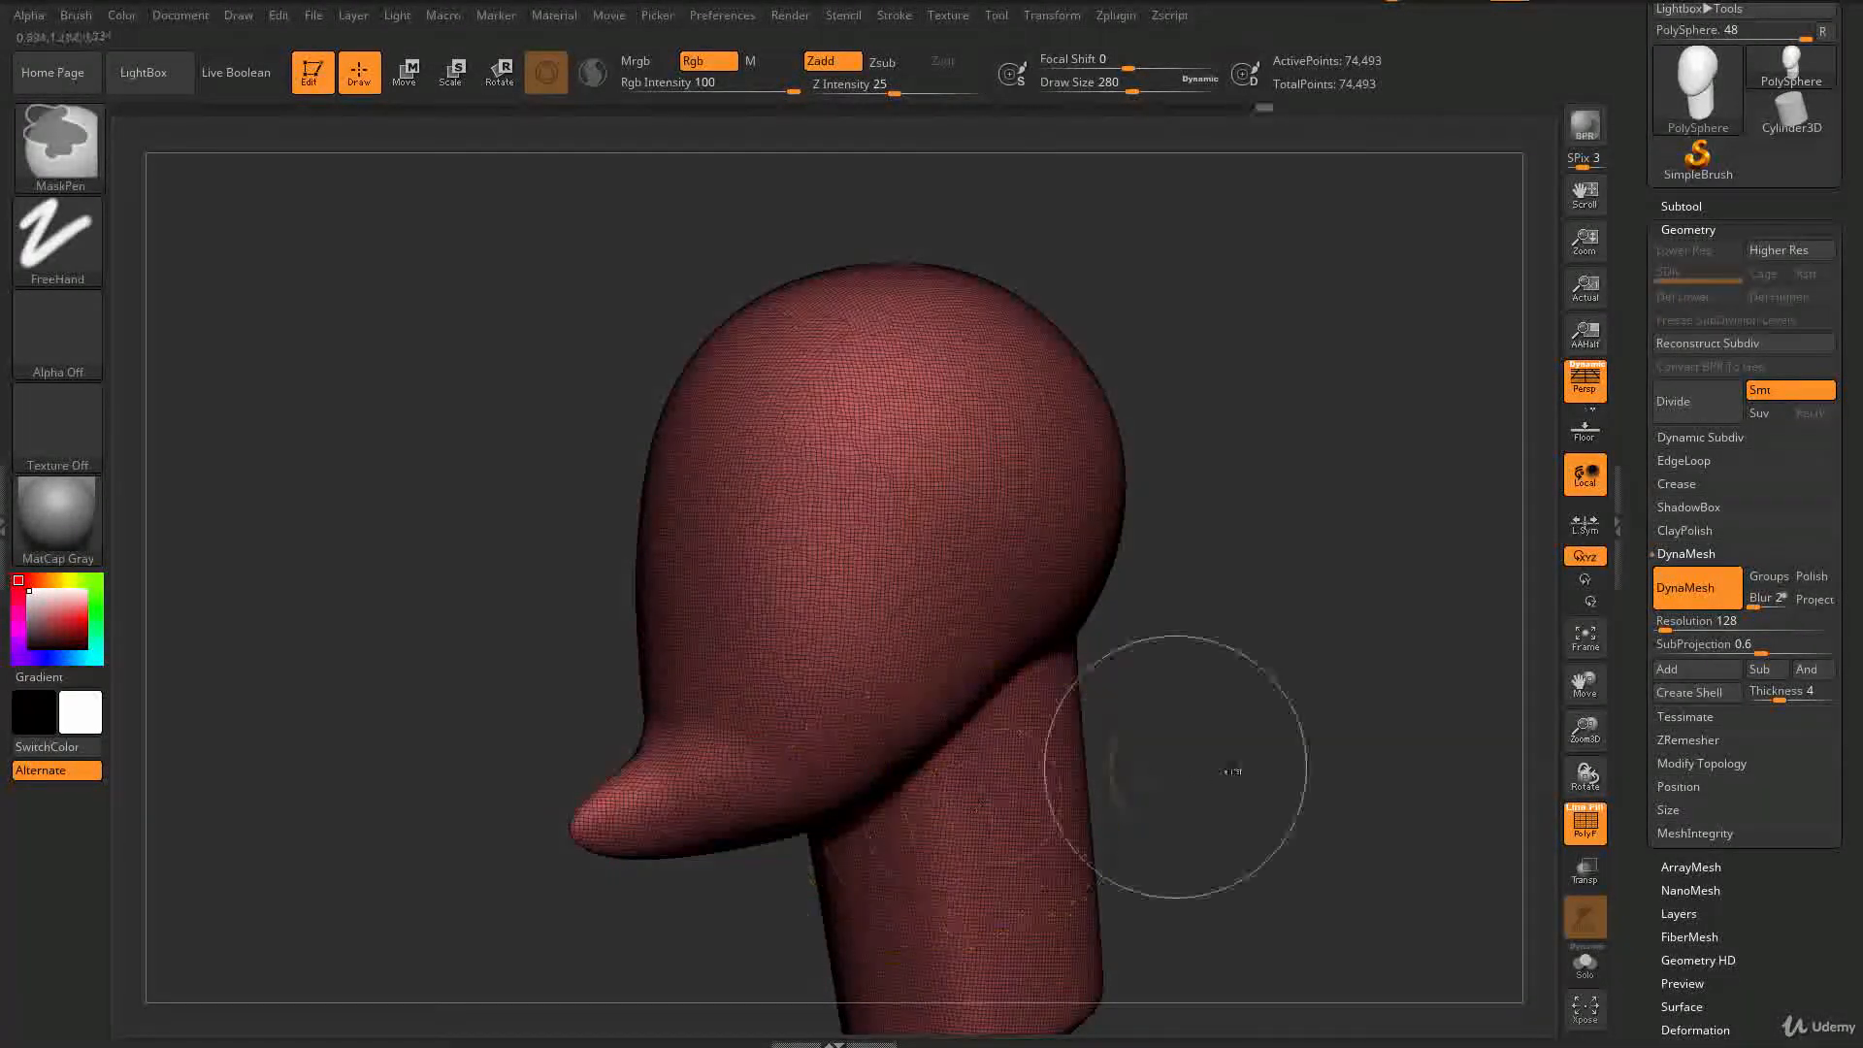
- Undo the chin's DynaMesh update and the pulled-out chin
{"action": "key", "text": "ctrl+z"}
{"action": "key", "text": "ctrl+z"}
{"action": "key", "text": "ctrl+z"}
{"action": "key", "text": "ctrl+z"}
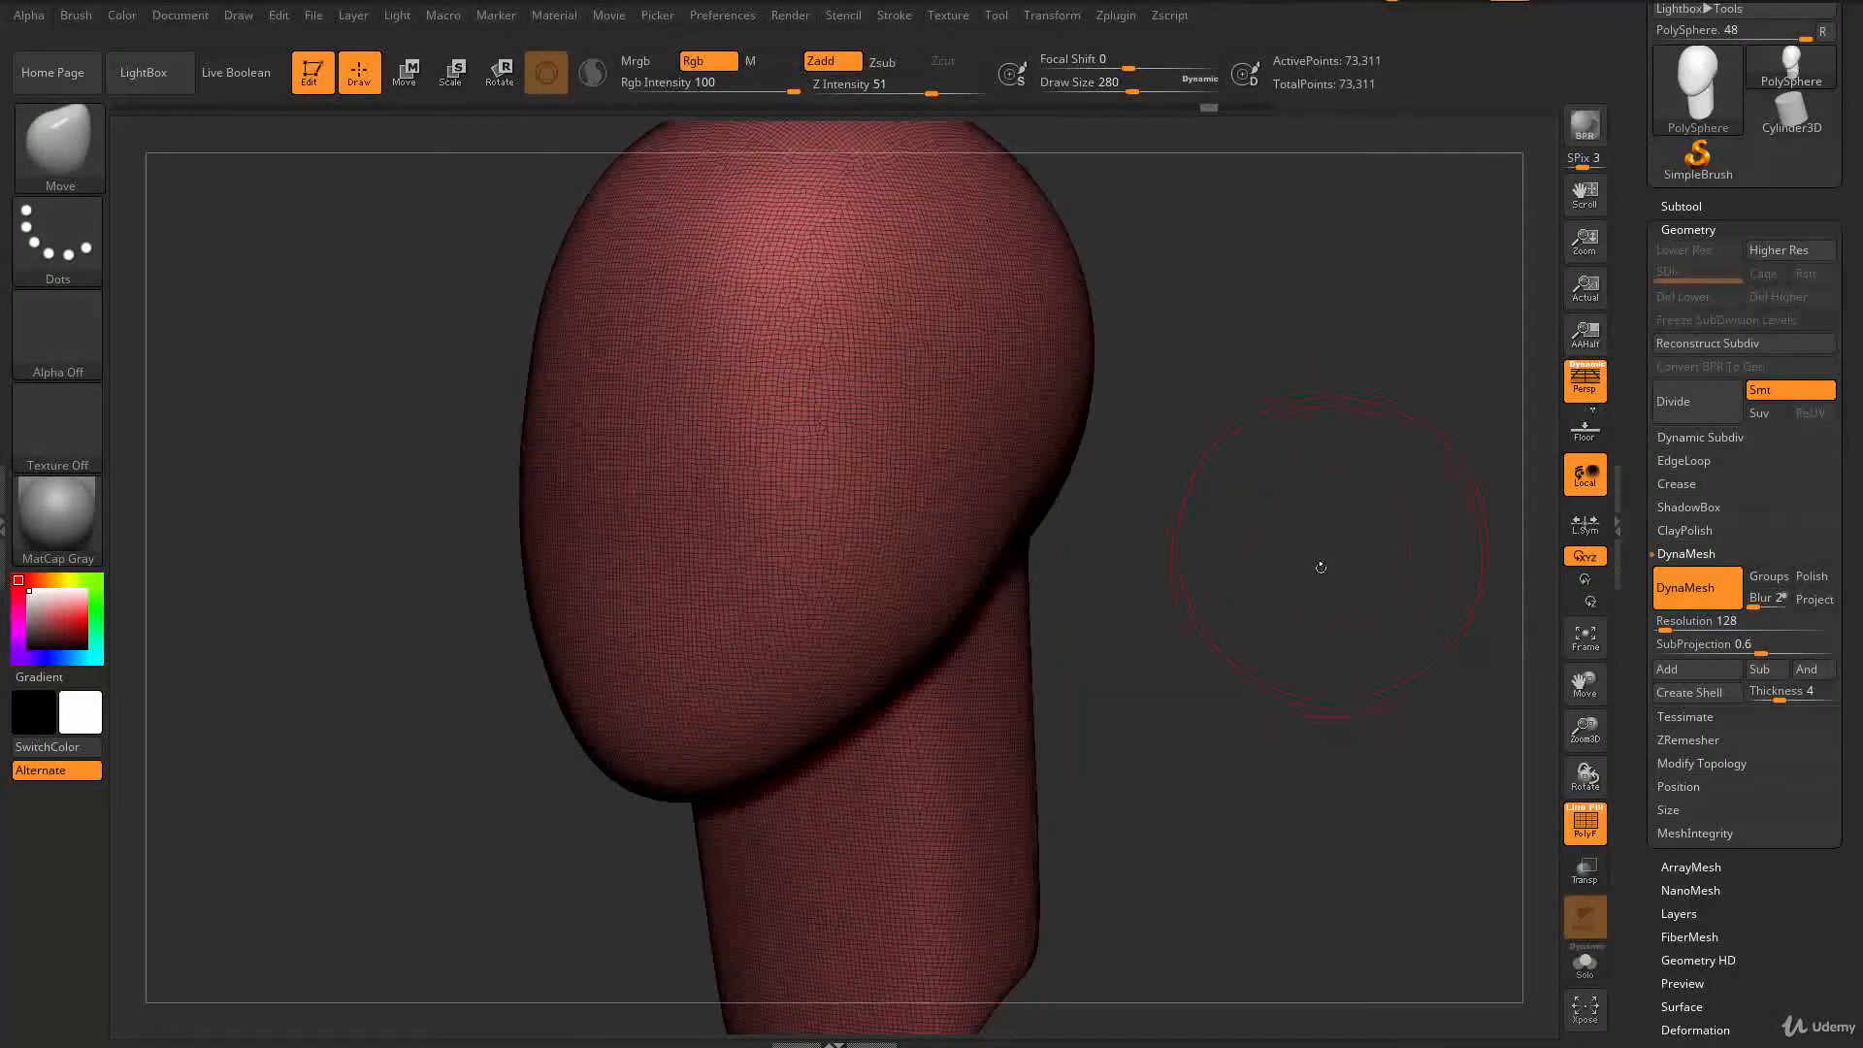
- Turn off the PolyFrame wireframe display on the full head and neck
{"action": "left_click_drag", "start_coordinate": [1301, 497], "coordinate": [1378, 442]}
{"action": "left_click_drag", "start_coordinate": [1378, 443], "coordinate": [1426, 523]}
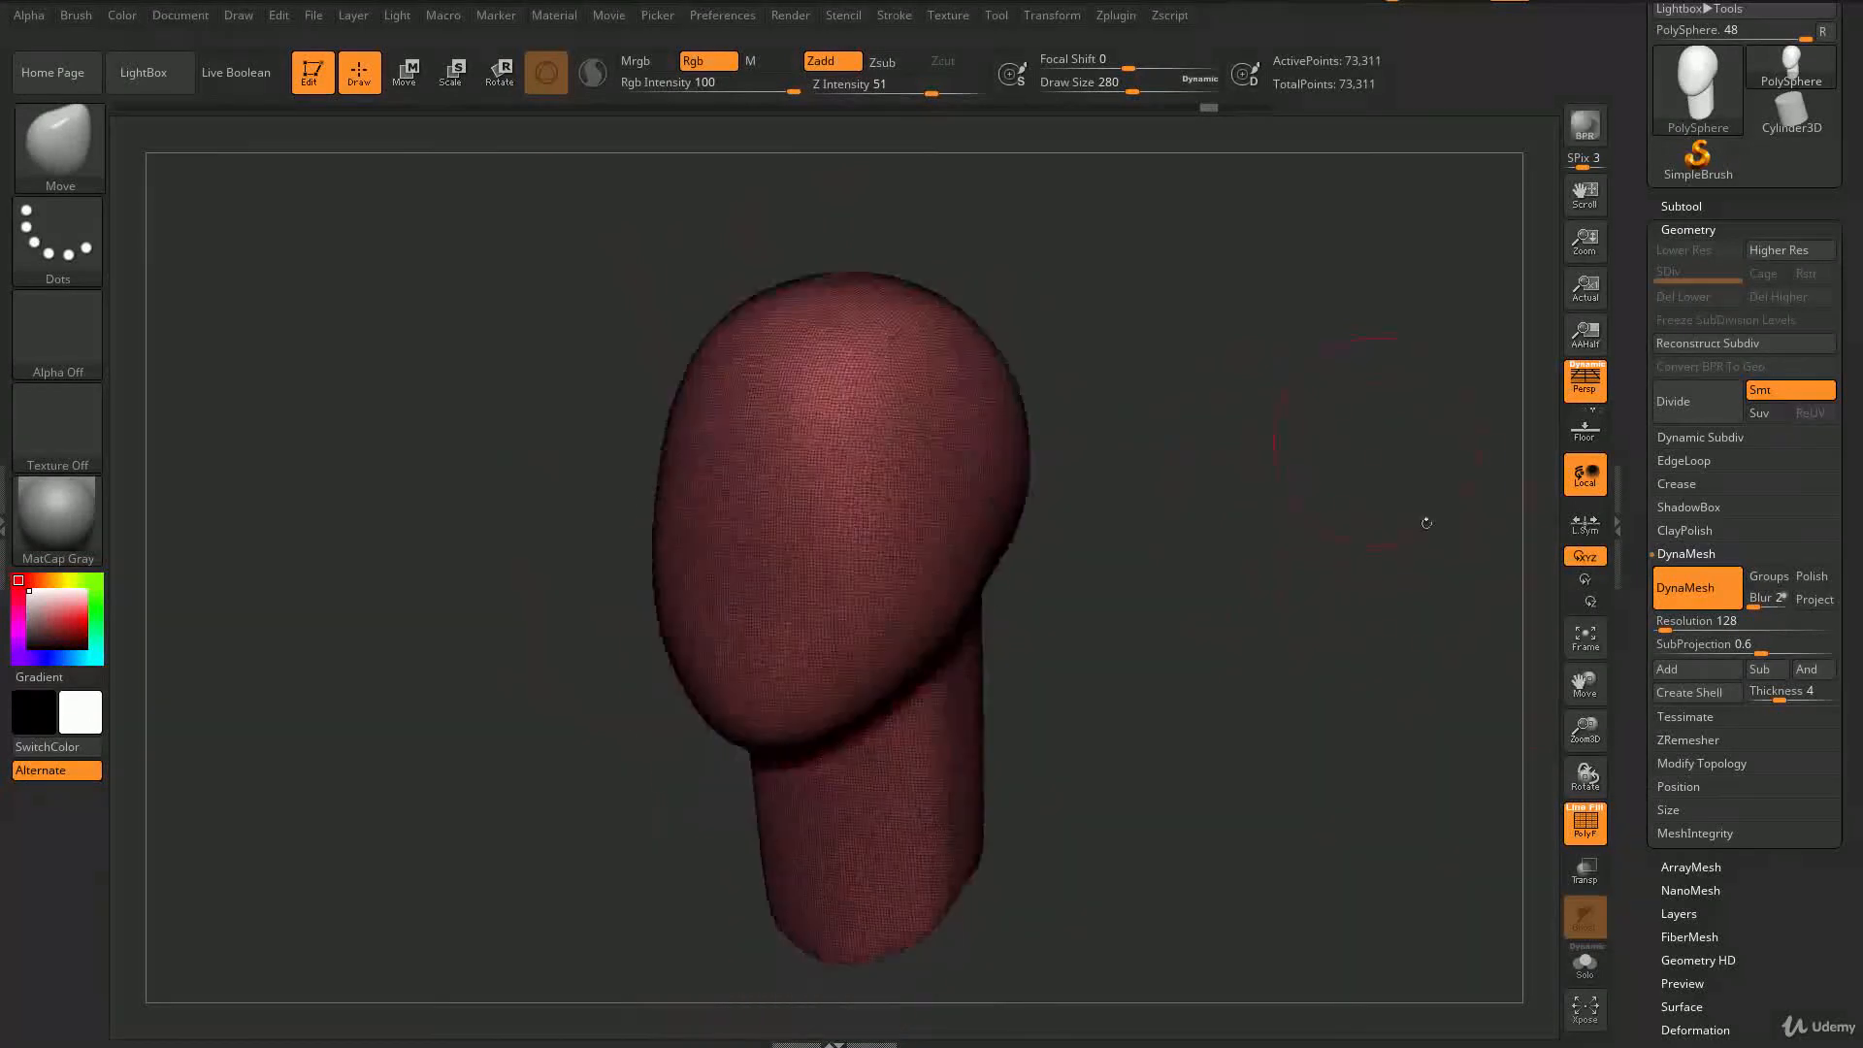
{"action": "left_click", "coordinate": [1594, 832]}
- Smooth the front, side and back of the neck with the Smooth brush to even out its streaked surface
{"action": "mouse_move", "coordinate": [1227, 644]}
{"action": "left_mouse_down"}
{"action": "mouse_move", "coordinate": [1290, 699]}
{"action": "mouse_move", "coordinate": [1269, 455]}
{"action": "mouse_move", "coordinate": [1235, 515]}
{"action": "mouse_move", "coordinate": [968, 679]}
{"action": "left_mouse_up"}
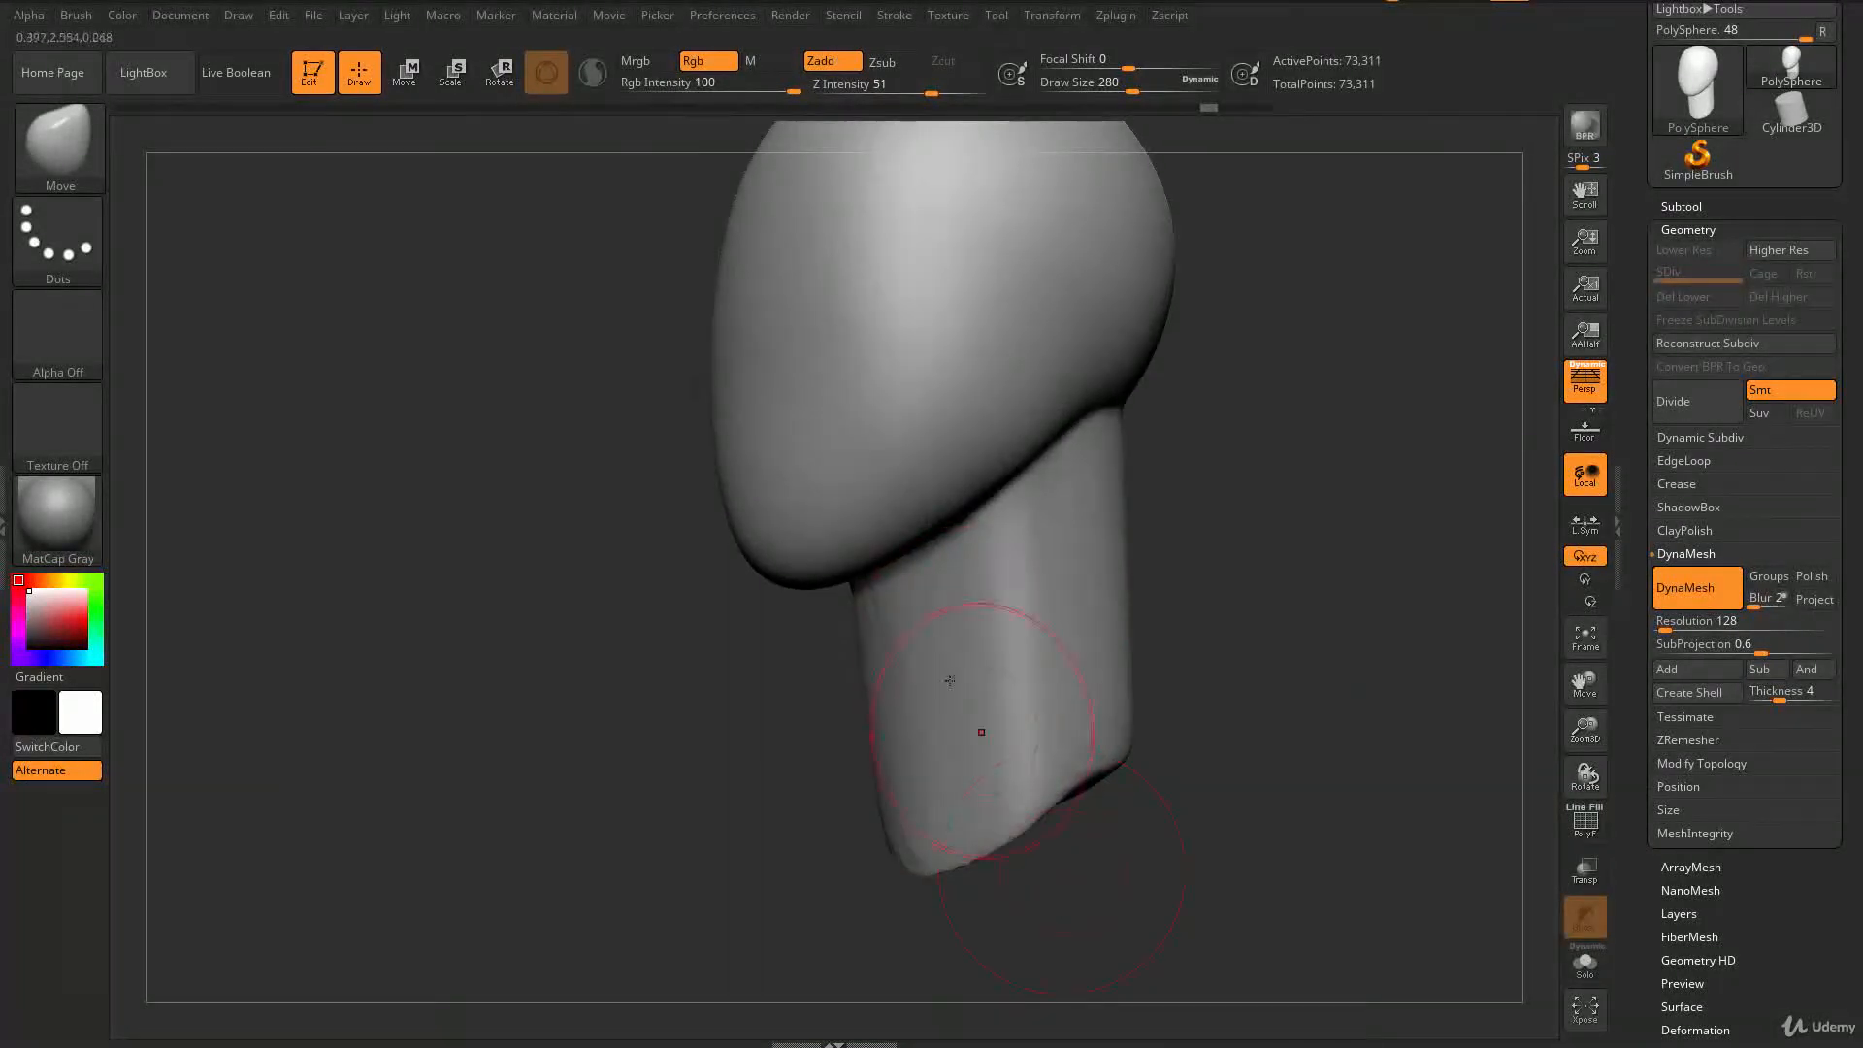
{"action": "left_click_drag", "start_coordinate": [1224, 748], "coordinate": [1086, 408], "text": "alt"}
{"action": "mouse_move", "coordinate": [1369, 400]}
{"action": "left_mouse_down"}
{"action": "mouse_move", "coordinate": [1446, 437]}
{"action": "mouse_move", "coordinate": [1262, 504]}
{"action": "mouse_move", "coordinate": [1239, 636]}
{"action": "mouse_move", "coordinate": [1230, 533]}
{"action": "mouse_move", "coordinate": [1206, 582]}
{"action": "mouse_move", "coordinate": [1110, 591]}
{"action": "left_mouse_up"}
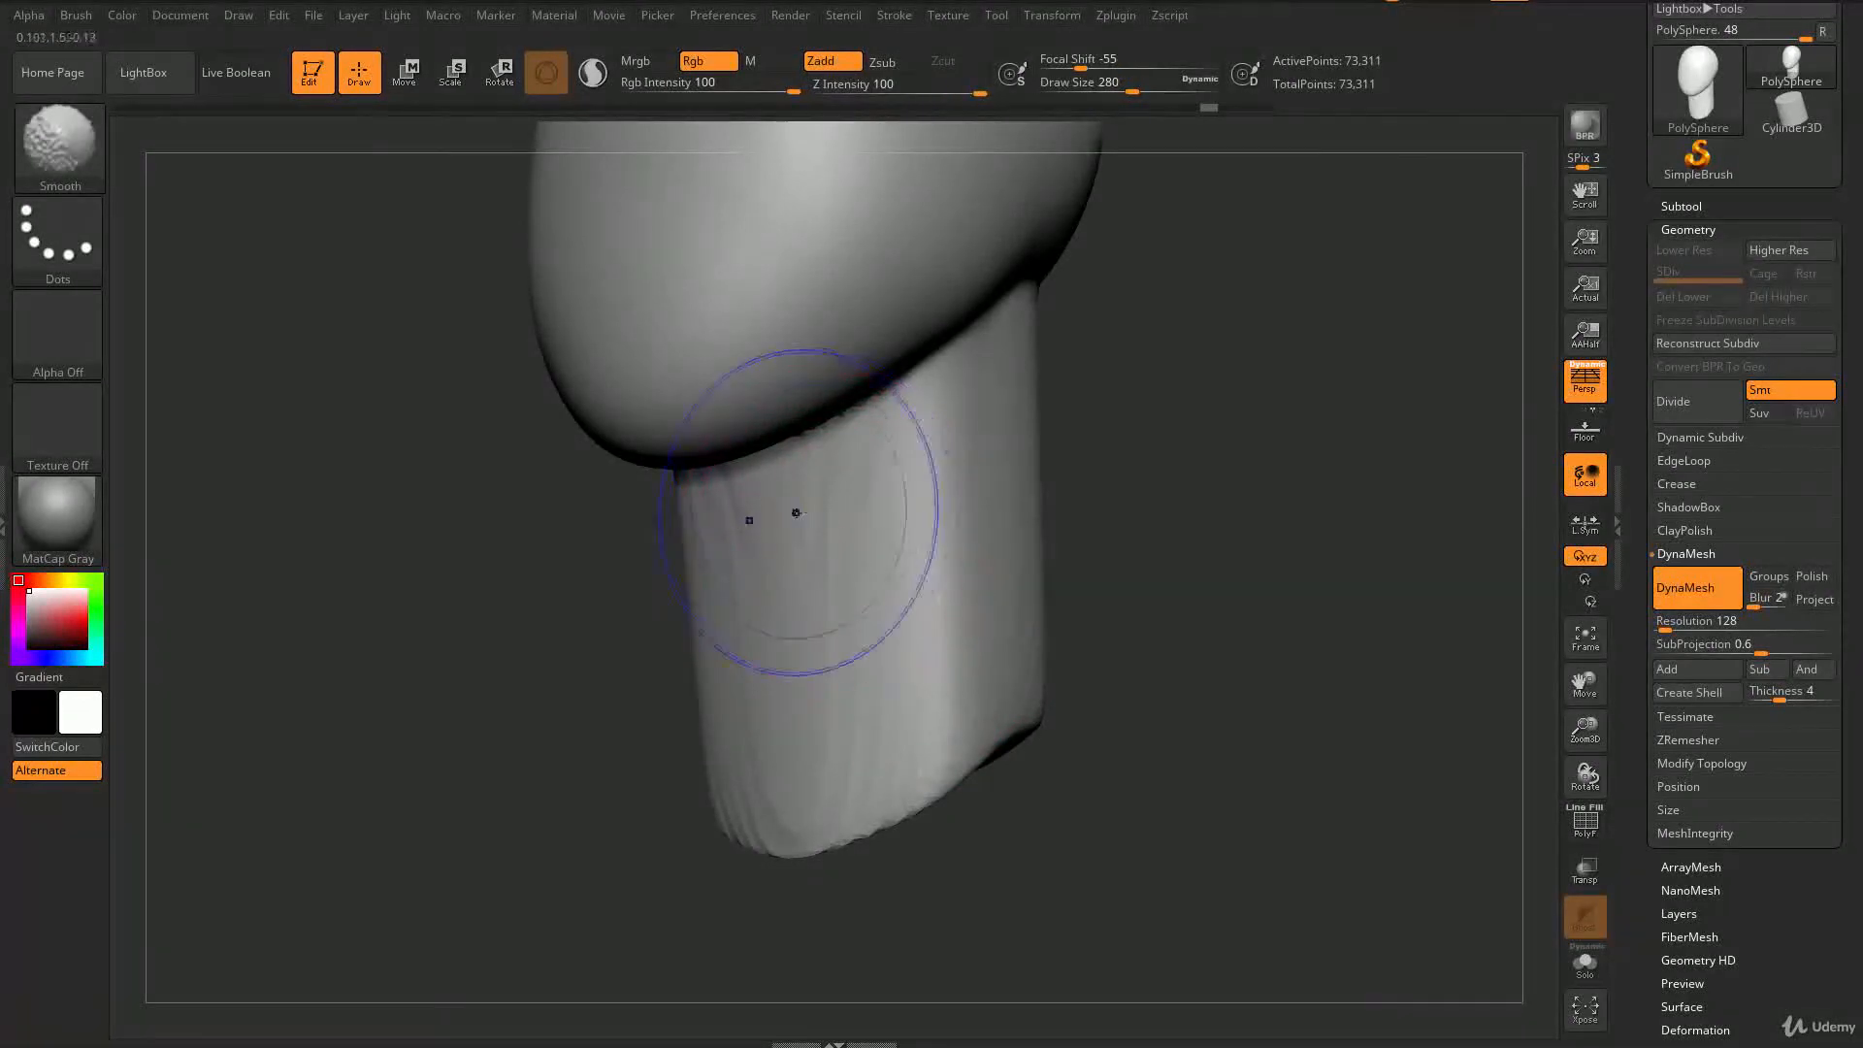
{"action": "left_click_drag", "start_coordinate": [795, 520], "coordinate": [824, 483], "text": "shift"}
{"action": "left_click_drag", "start_coordinate": [840, 665], "coordinate": [948, 501], "text": "shift"}
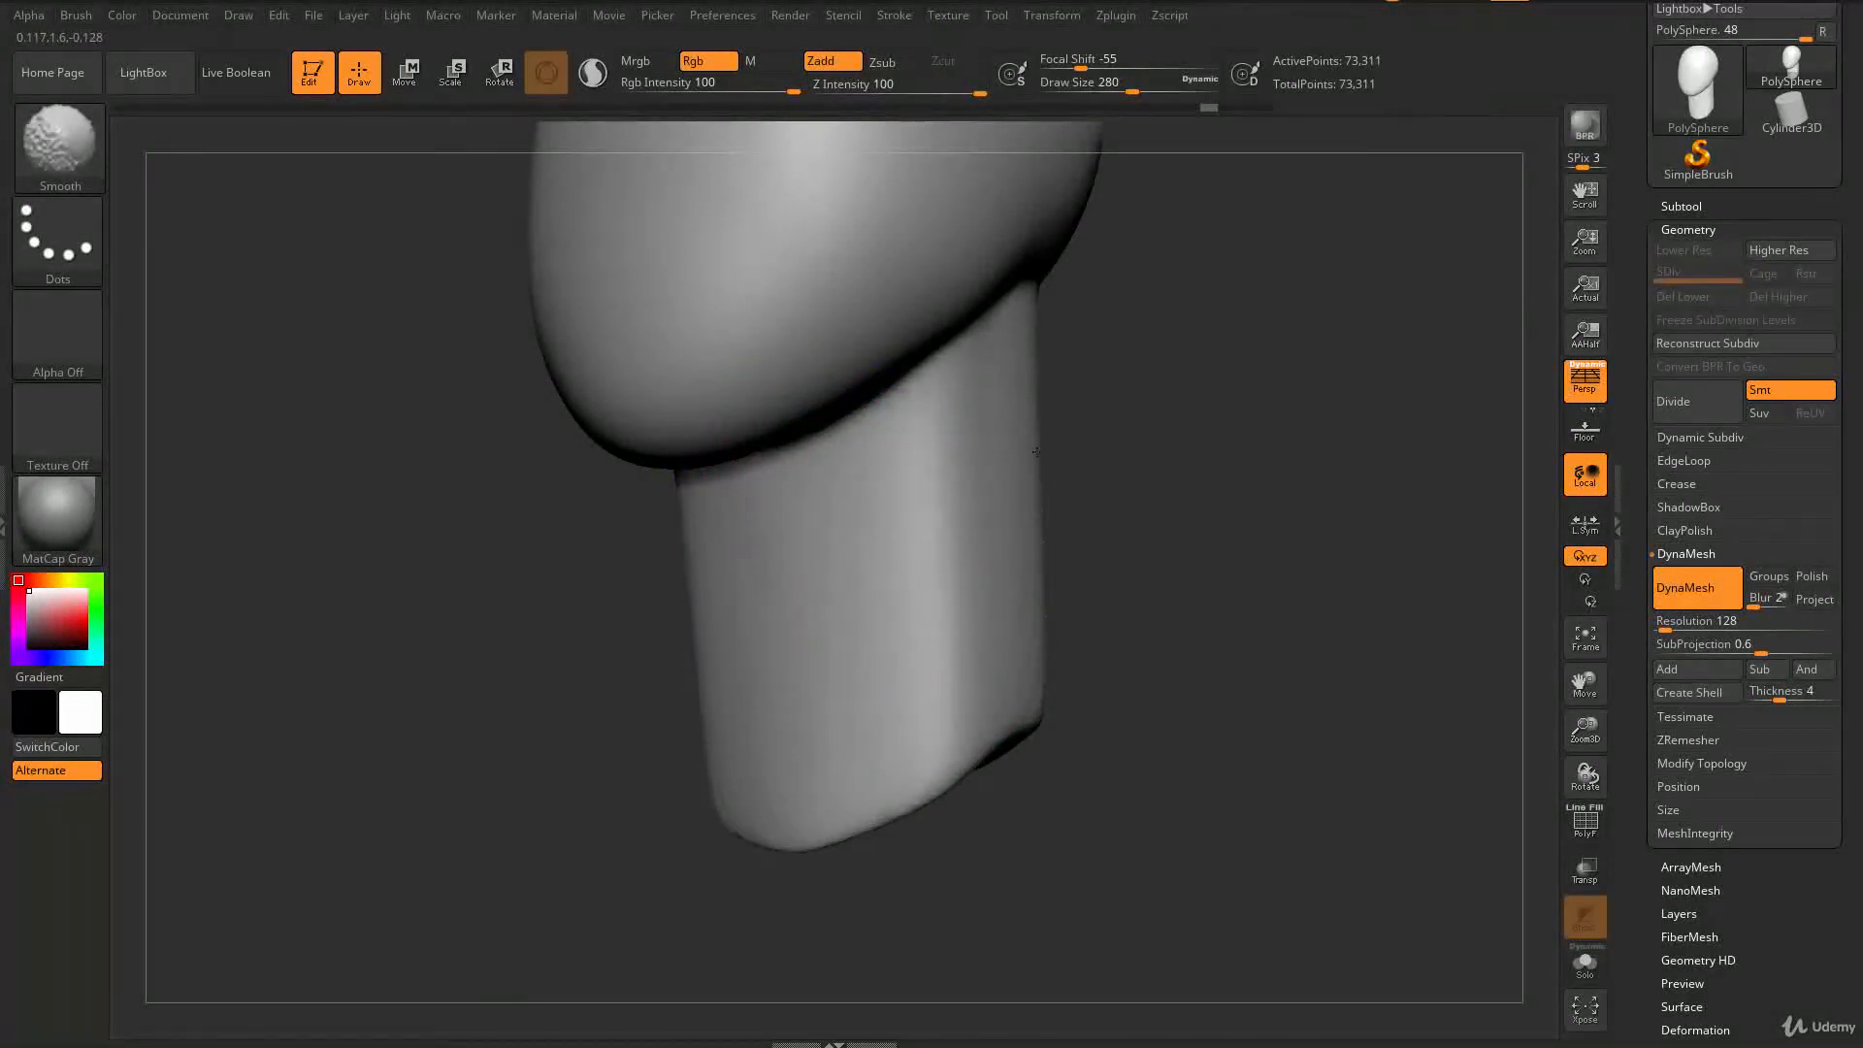
{"action": "left_click_drag", "start_coordinate": [1257, 479], "coordinate": [1081, 470]}
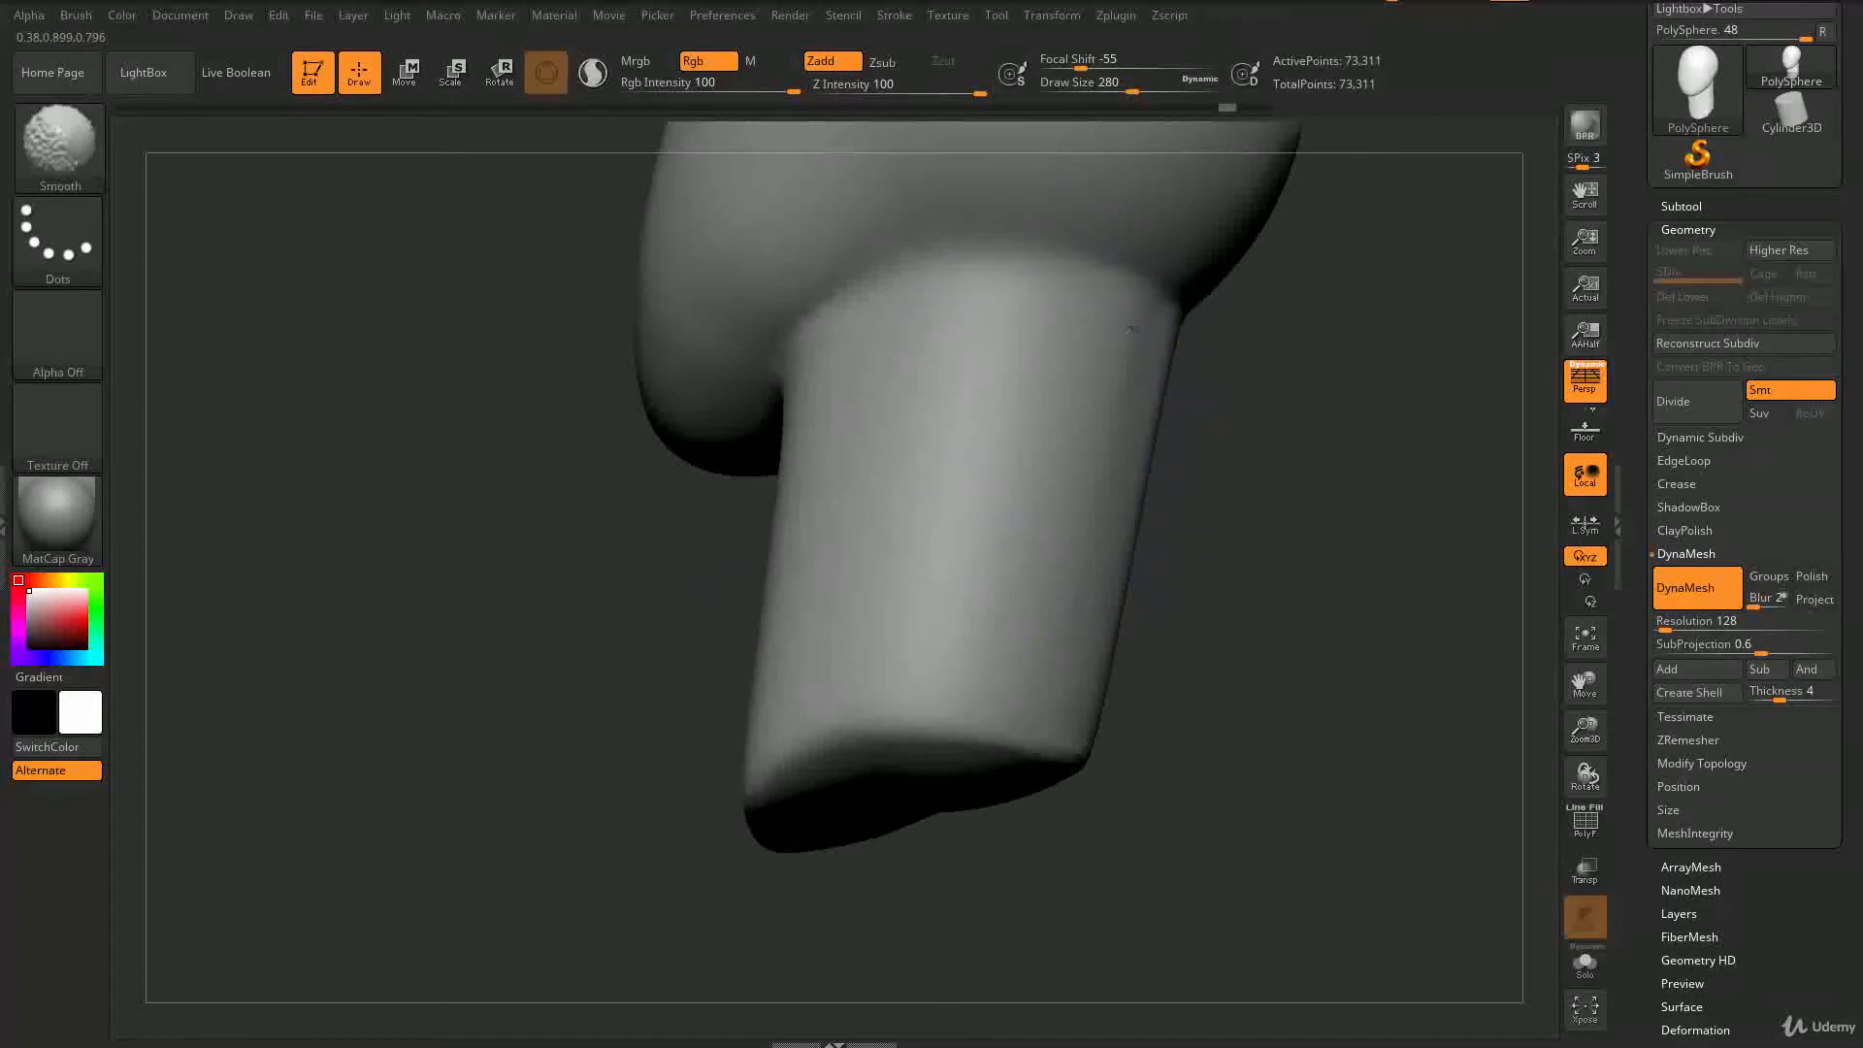
{"action": "mouse_move", "coordinate": [1203, 505]}
{"action": "left_mouse_down"}
{"action": "mouse_move", "coordinate": [1128, 587]}
{"action": "mouse_move", "coordinate": [1185, 549]}
{"action": "left_mouse_up"}
- Enlarge the Move brush to draw sizes of about 422 and 567 and adjust the overall shape of the neck
{"action": "key", "text": "s"}
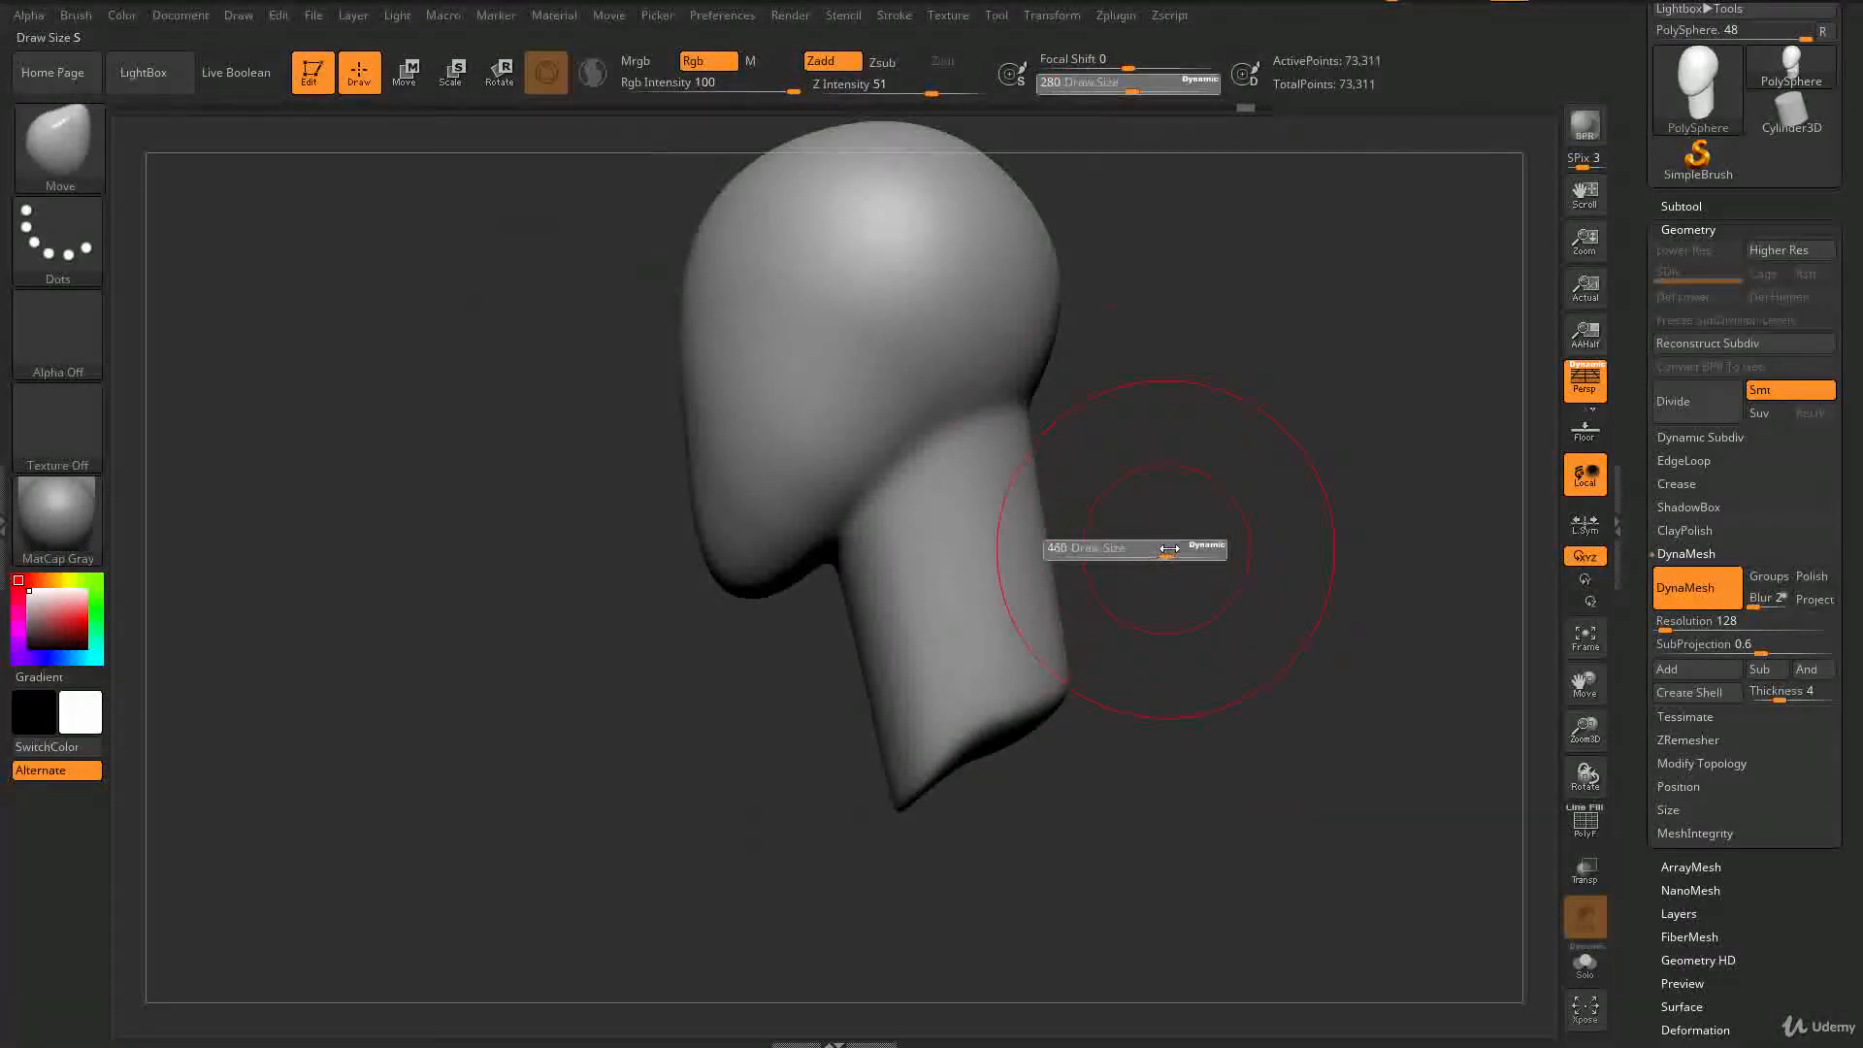
{"action": "key", "text": "s"}
{"action": "mouse_move", "coordinate": [1116, 312]}
{"action": "left_mouse_down"}
{"action": "mouse_move", "coordinate": [1087, 335]}
{"action": "mouse_move", "coordinate": [1181, 461]}
{"action": "mouse_move", "coordinate": [1116, 485]}
{"action": "left_mouse_up"}
{"action": "key", "text": "shift"}
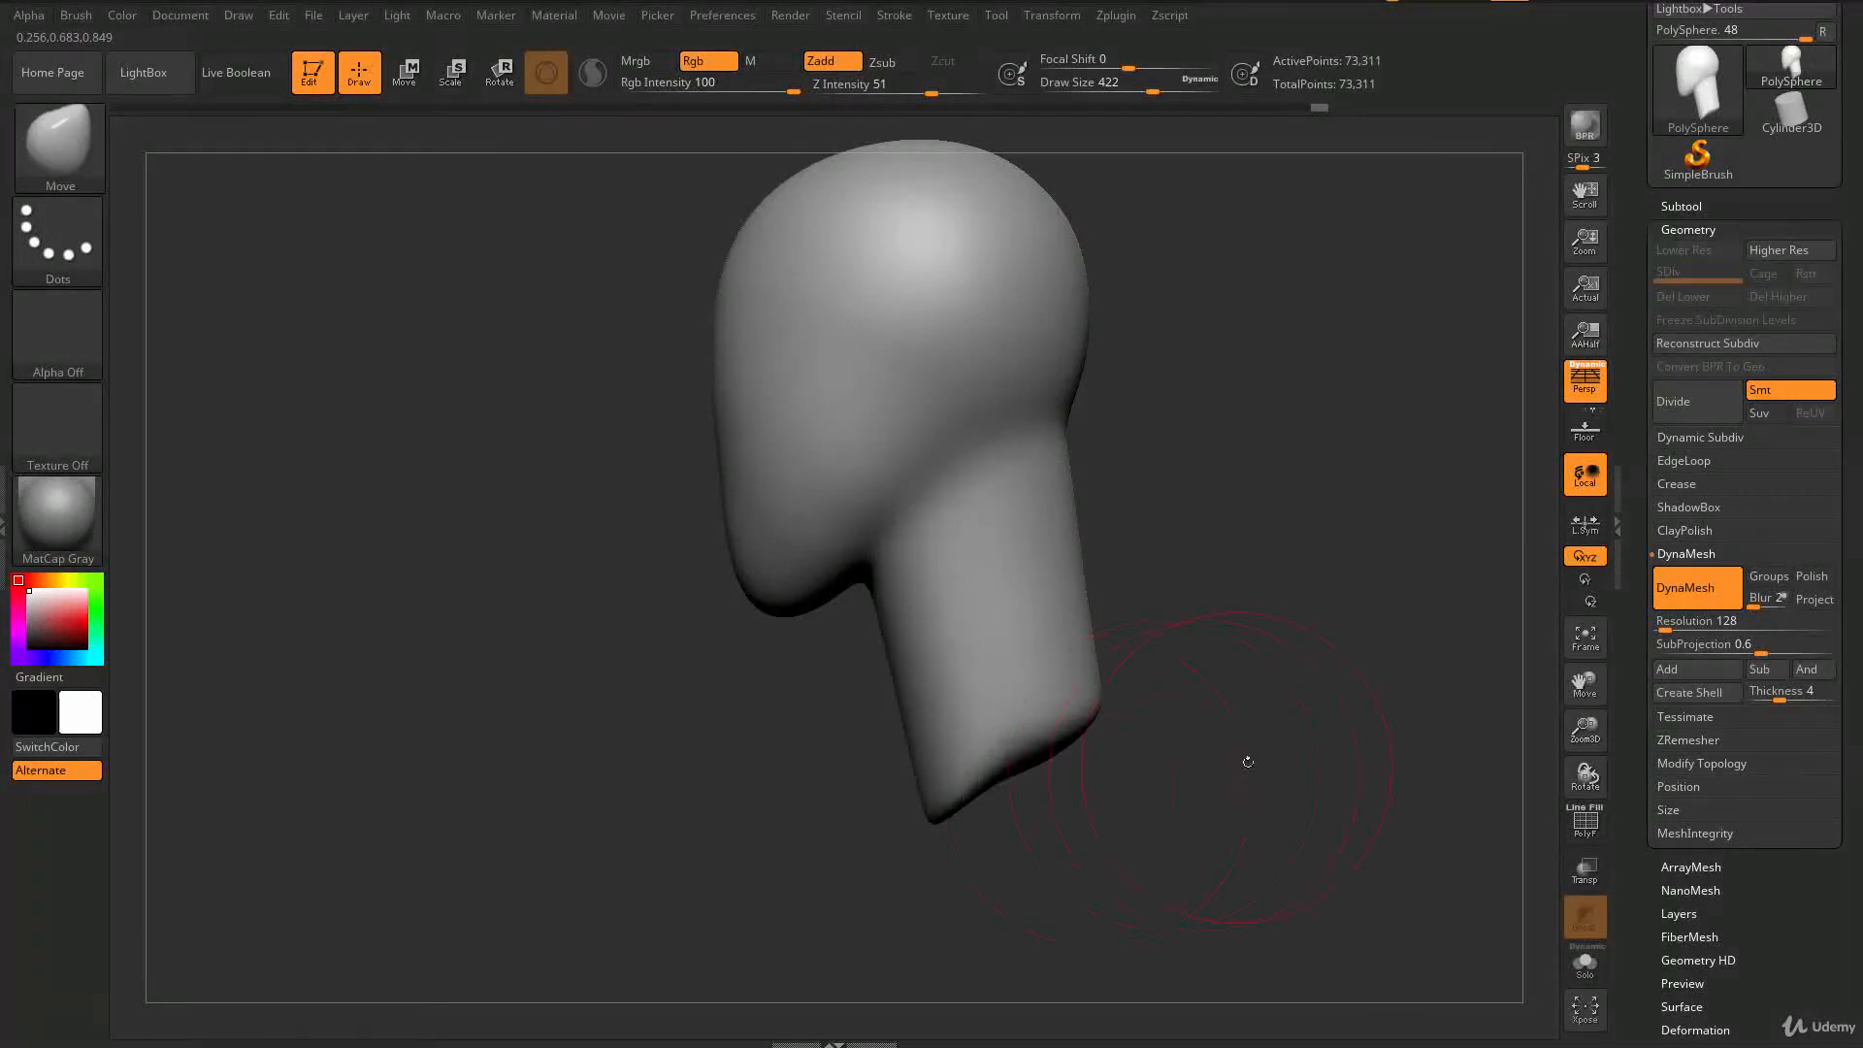
{"action": "left_click_drag", "start_coordinate": [1239, 761], "coordinate": [1248, 698]}
{"action": "left_click_drag", "start_coordinate": [1121, 626], "coordinate": [1082, 613]}
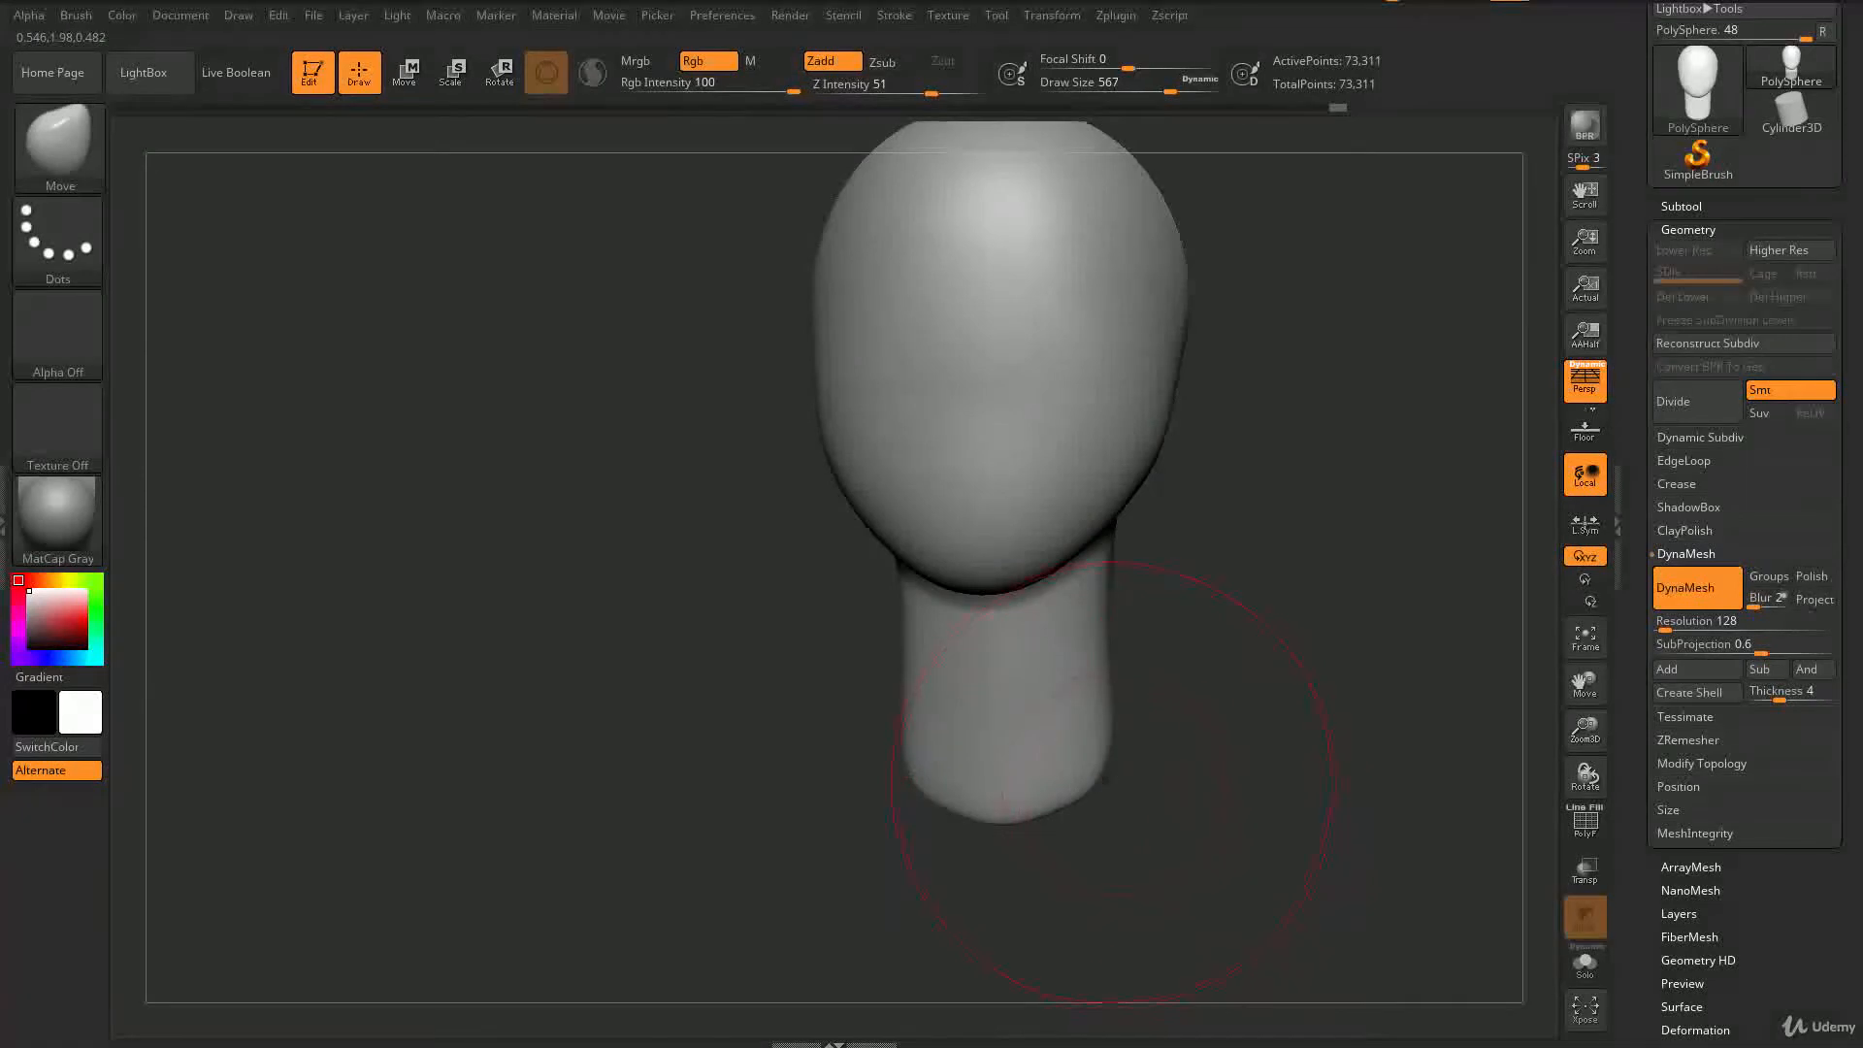
{"action": "mouse_move", "coordinate": [1129, 687]}
{"action": "left_mouse_down"}
{"action": "mouse_move", "coordinate": [1085, 695]}
{"action": "mouse_move", "coordinate": [1285, 723]}
{"action": "mouse_move", "coordinate": [1264, 696]}
{"action": "mouse_move", "coordinate": [1279, 691]}
{"action": "left_mouse_up"}
- Set the Move brush's draw size to 400, narrow the middle of the neck and flare its base outward
{"action": "type", "text": "s400"}
{"action": "key", "text": "Return"}
{"action": "left_click_drag", "start_coordinate": [1039, 655], "coordinate": [1089, 758]}
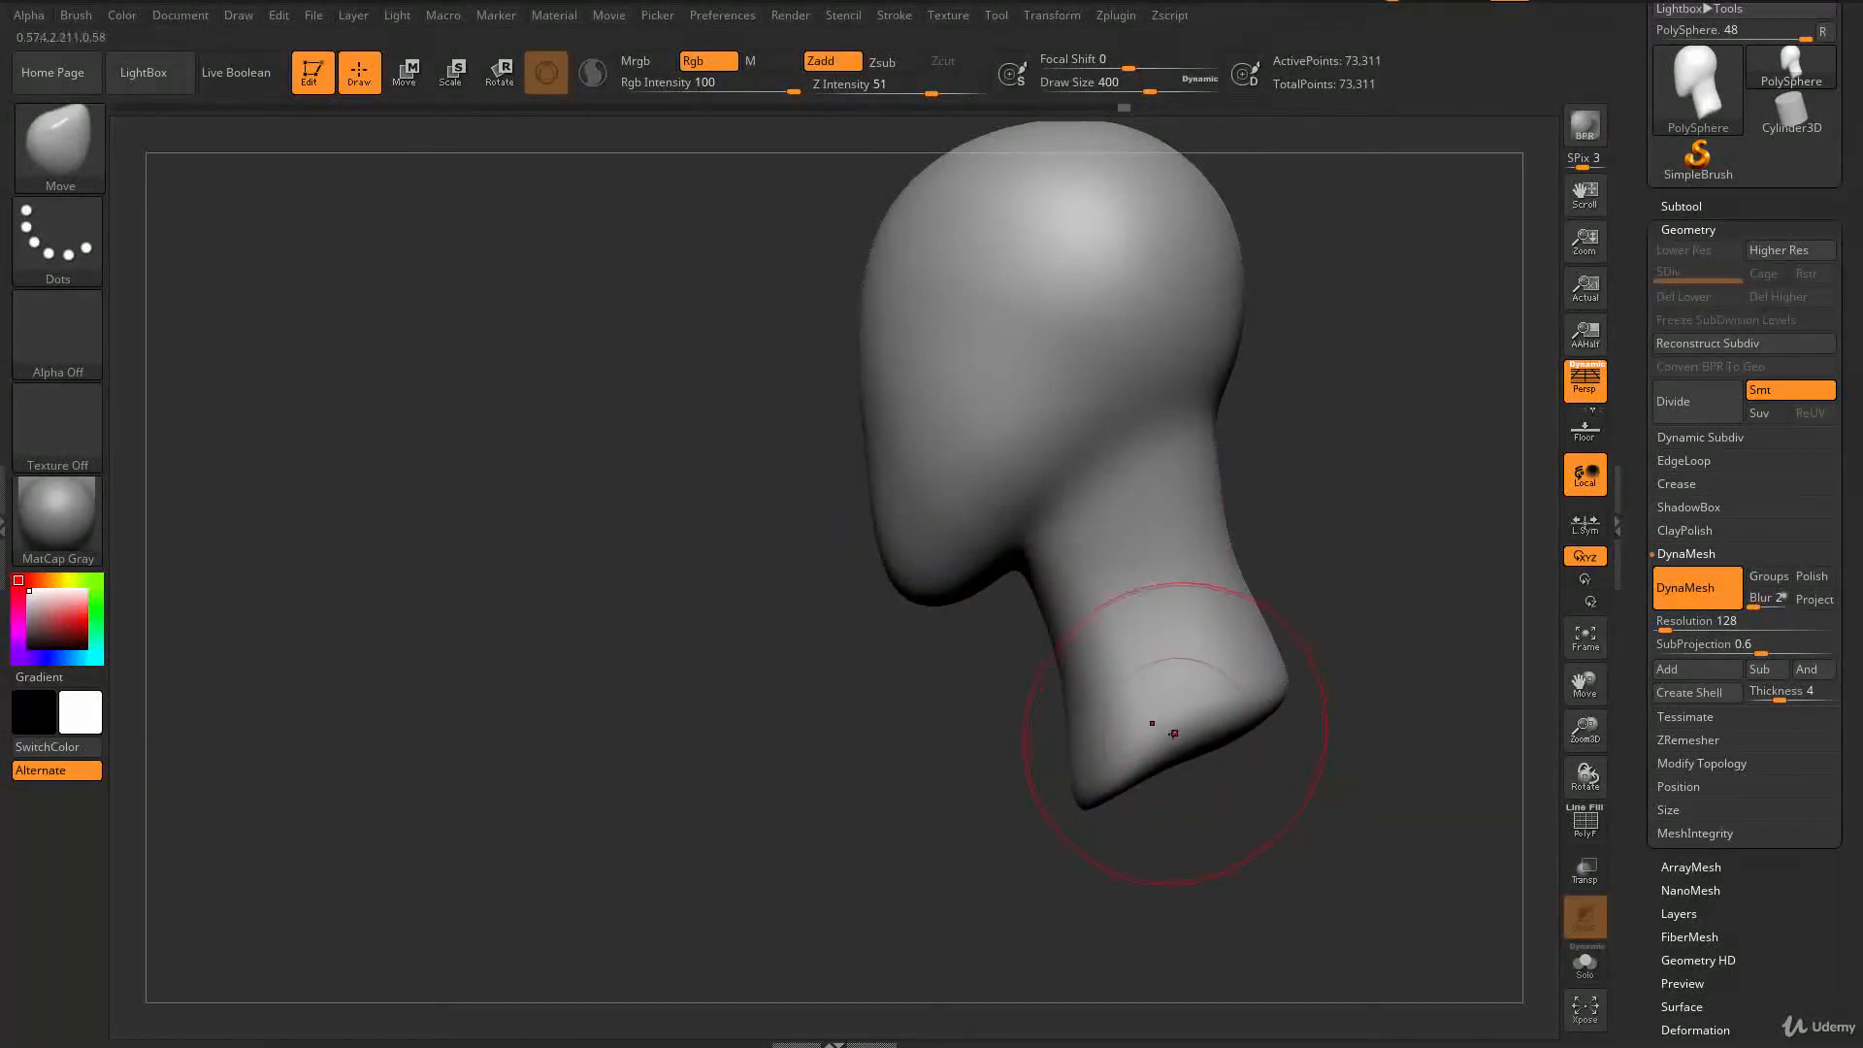
{"action": "left_click_drag", "start_coordinate": [1323, 462], "coordinate": [1262, 500]}
{"action": "left_click_drag", "start_coordinate": [1412, 621], "coordinate": [1186, 550]}
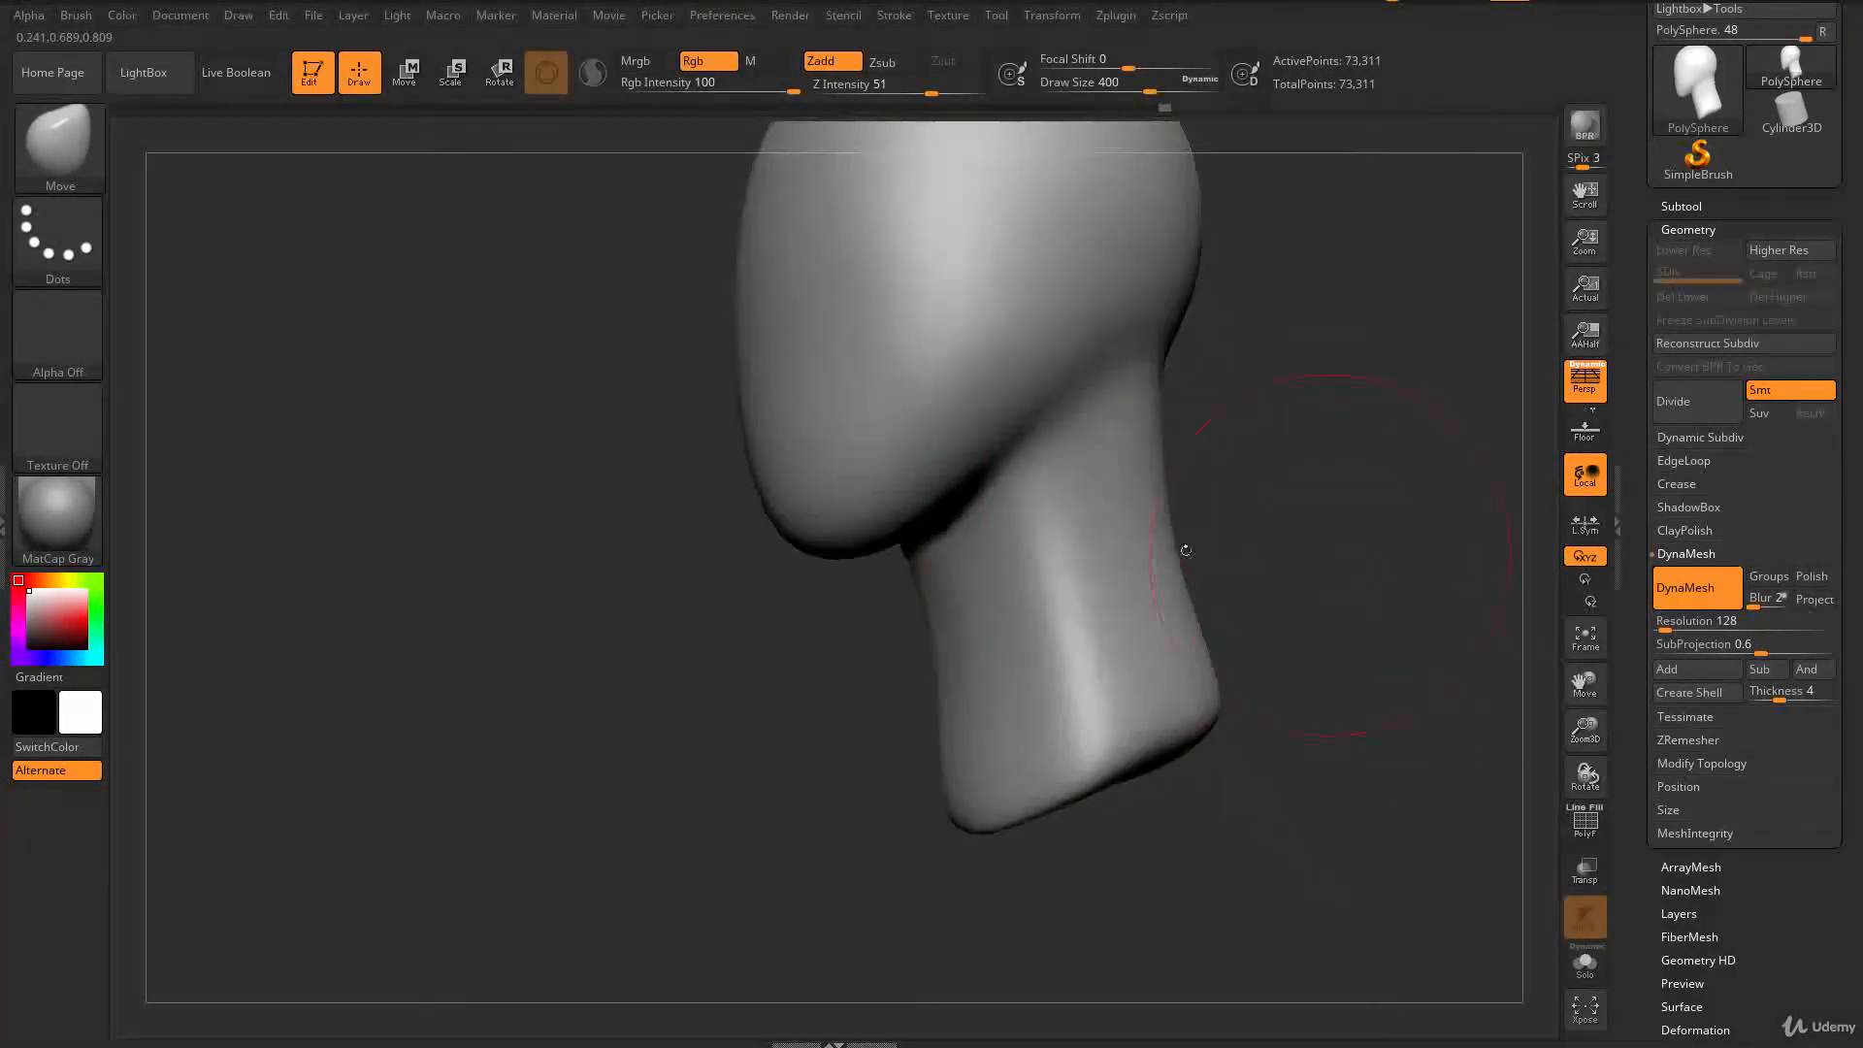
{"action": "left_click_drag", "start_coordinate": [1064, 553], "coordinate": [1259, 850]}
{"action": "left_click_drag", "start_coordinate": [1322, 644], "coordinate": [1113, 673]}
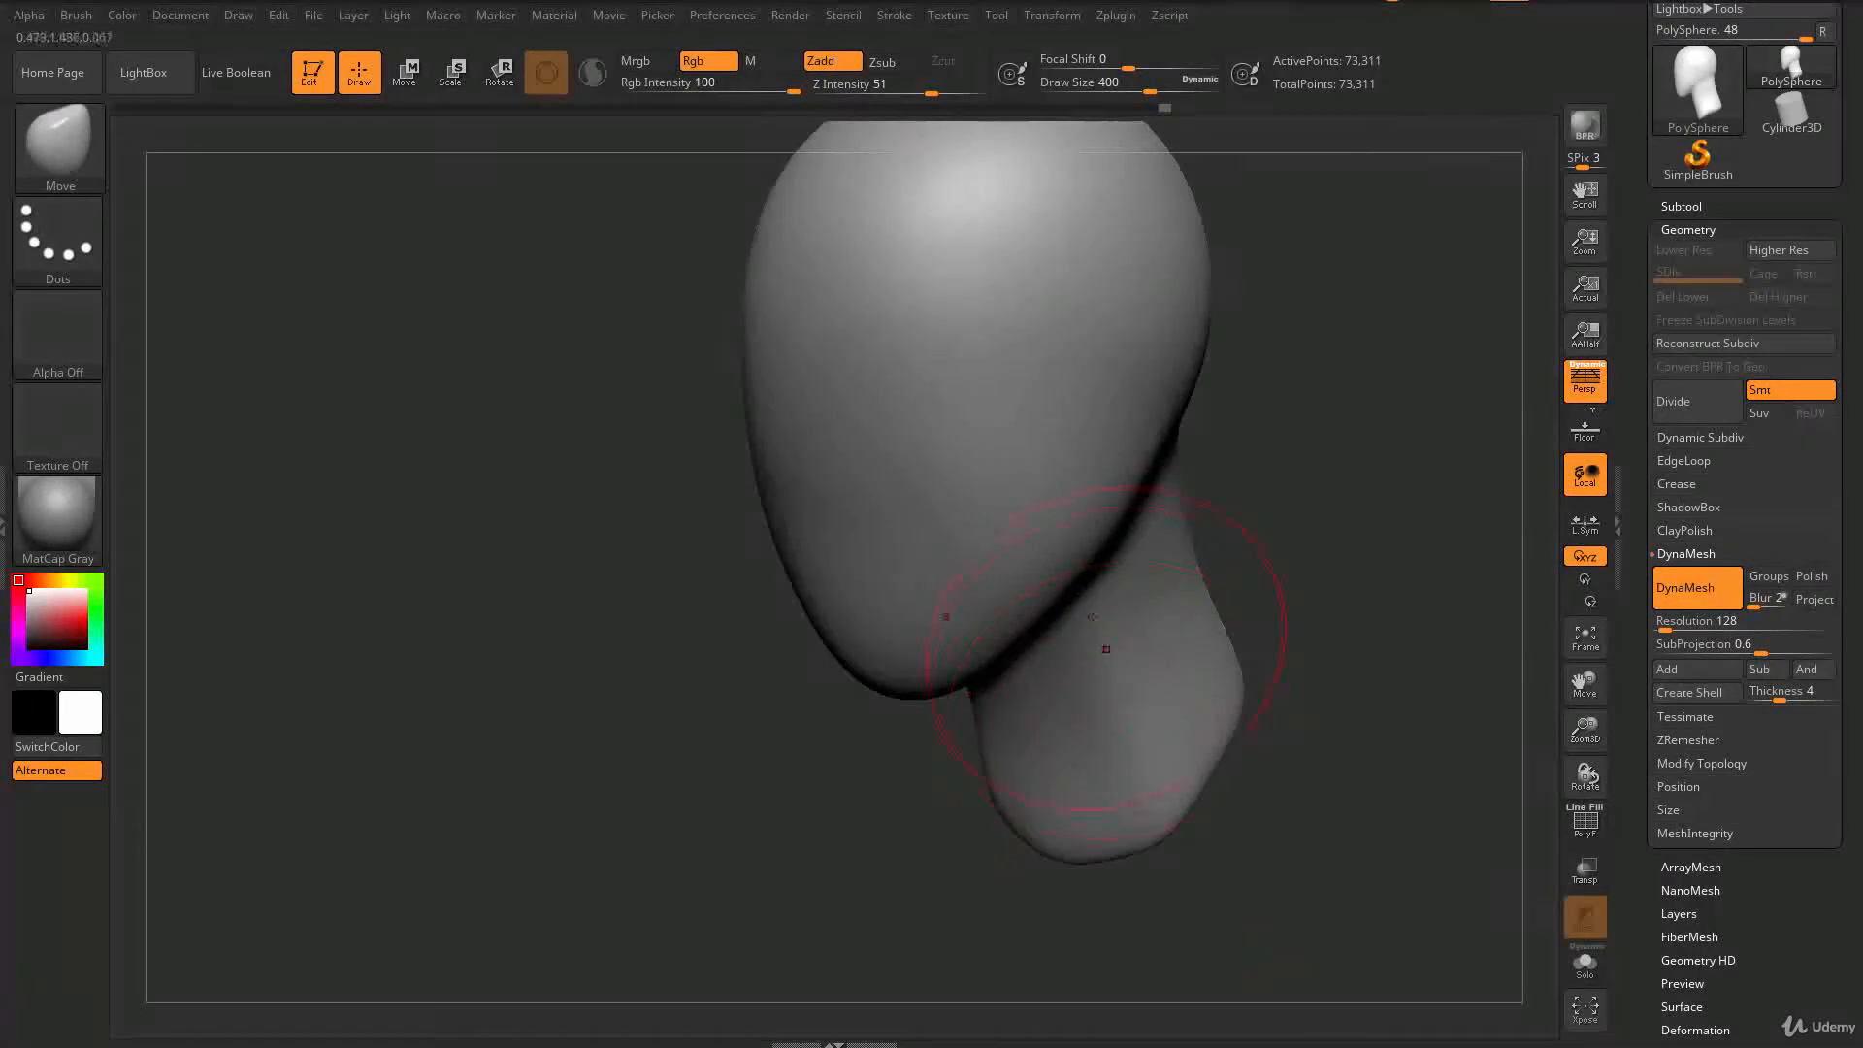
{"action": "mouse_move", "coordinate": [1233, 766]}
{"action": "left_mouse_down"}
{"action": "mouse_move", "coordinate": [1294, 753]}
{"action": "mouse_move", "coordinate": [1031, 615]}
{"action": "mouse_move", "coordinate": [929, 414]}
{"action": "mouse_move", "coordinate": [1193, 521]}
{"action": "mouse_move", "coordinate": [1176, 572]}
{"action": "left_mouse_up"}
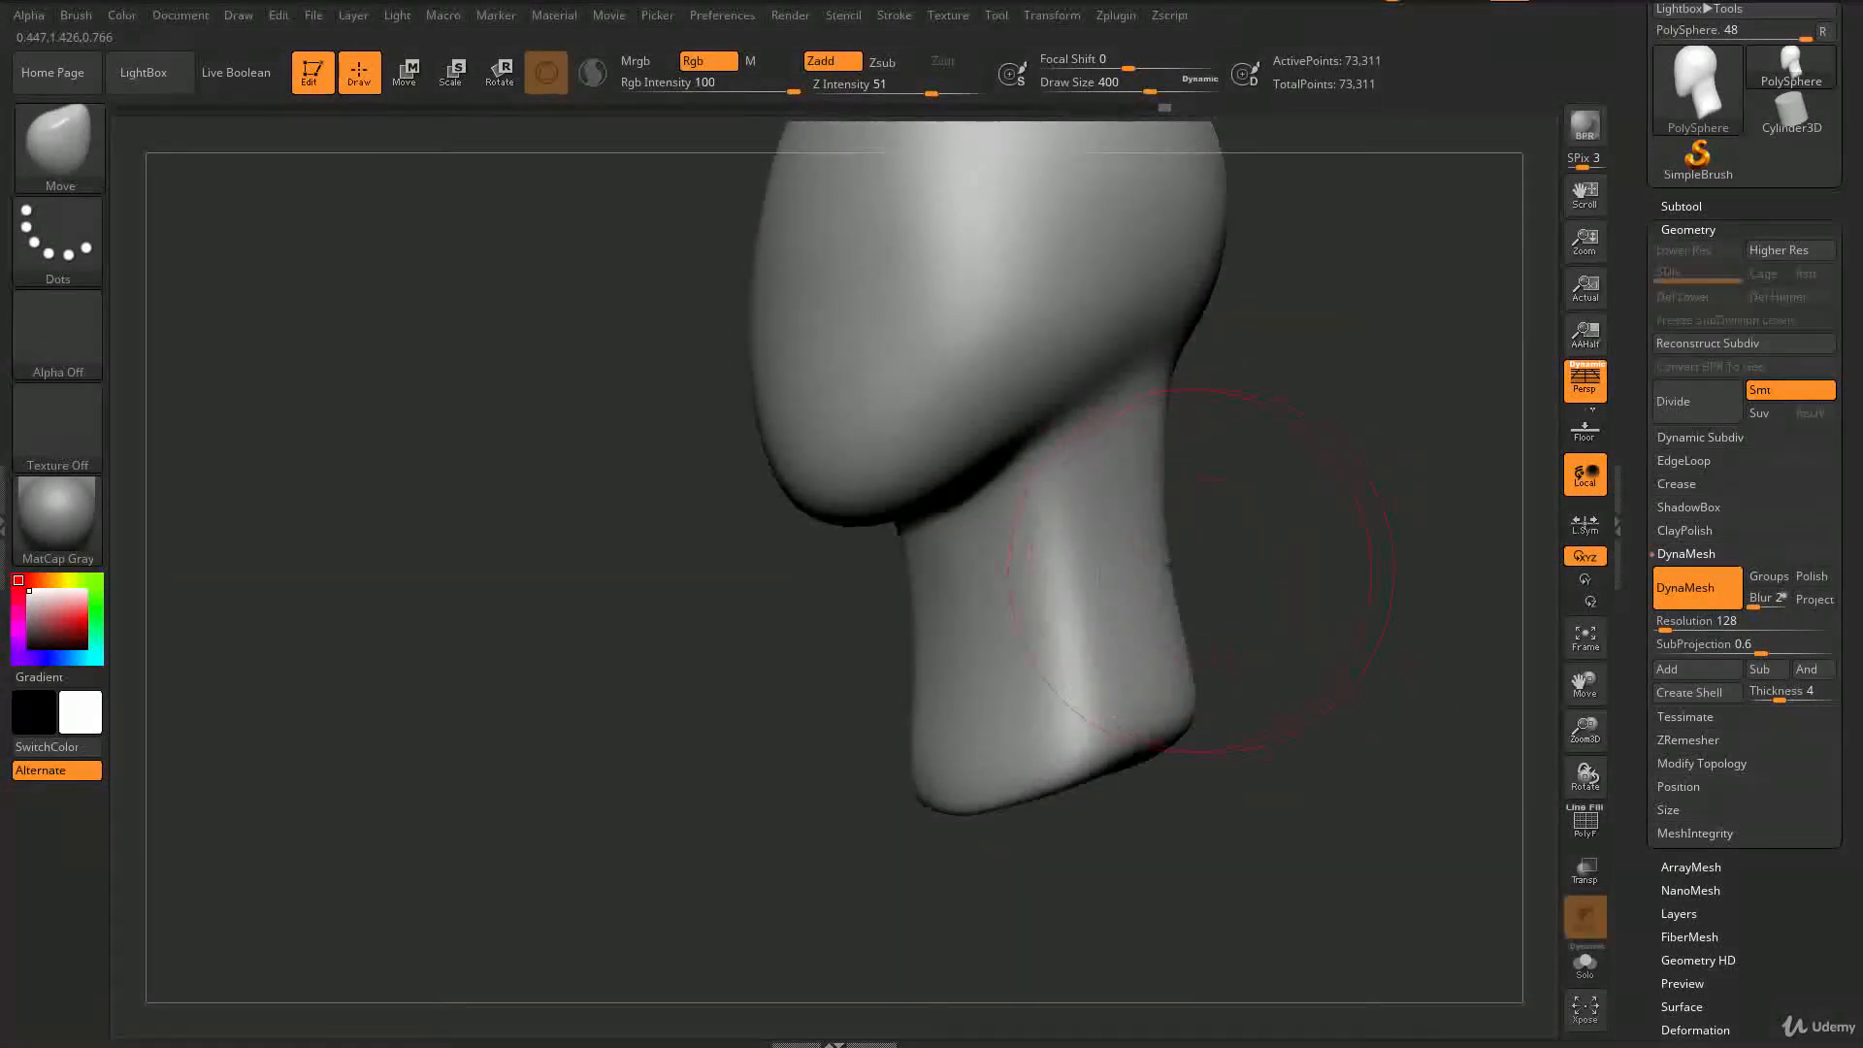
- Build up vertical strokes along the side of the neck with the ClayBuildup brush at draw size 228
{"action": "key", "text": "b"}
{"action": "key", "text": "c"}
{"action": "key", "text": "b"}
{"action": "key", "text": "s"}
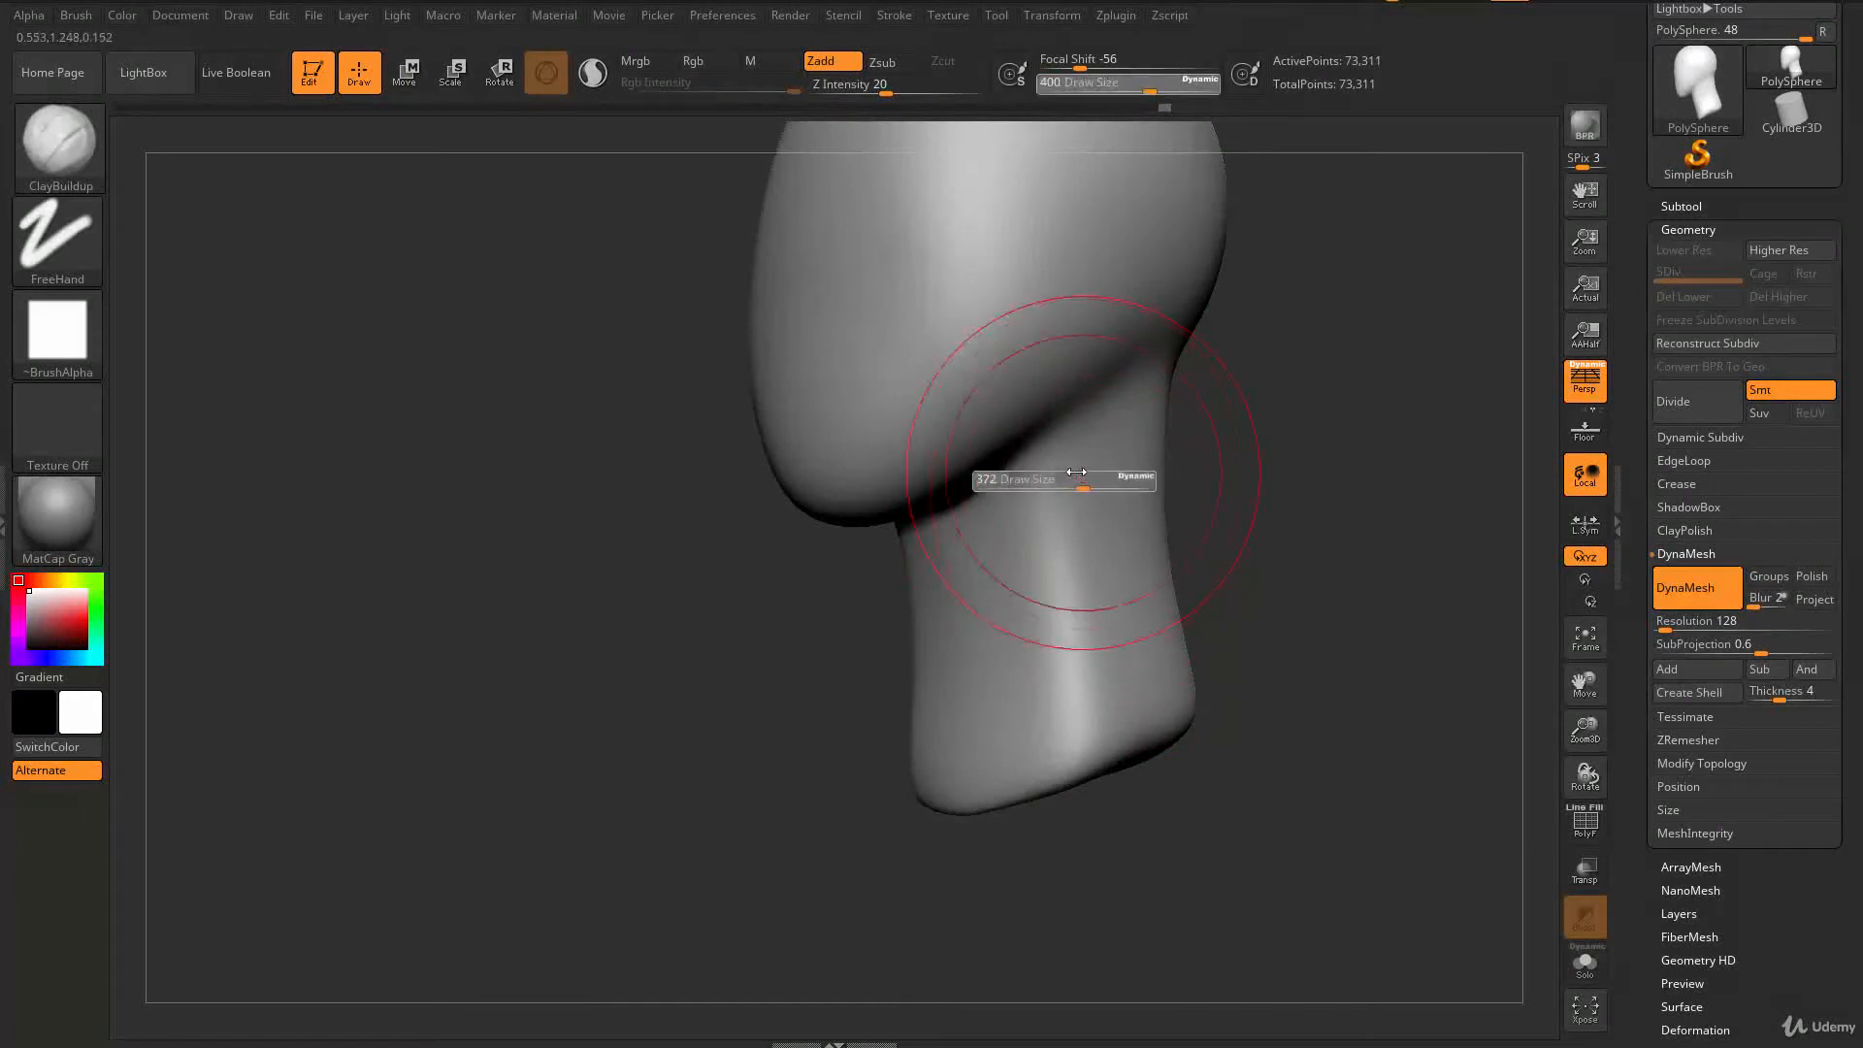
{"action": "left_click_drag", "start_coordinate": [1052, 477], "coordinate": [1041, 478]}
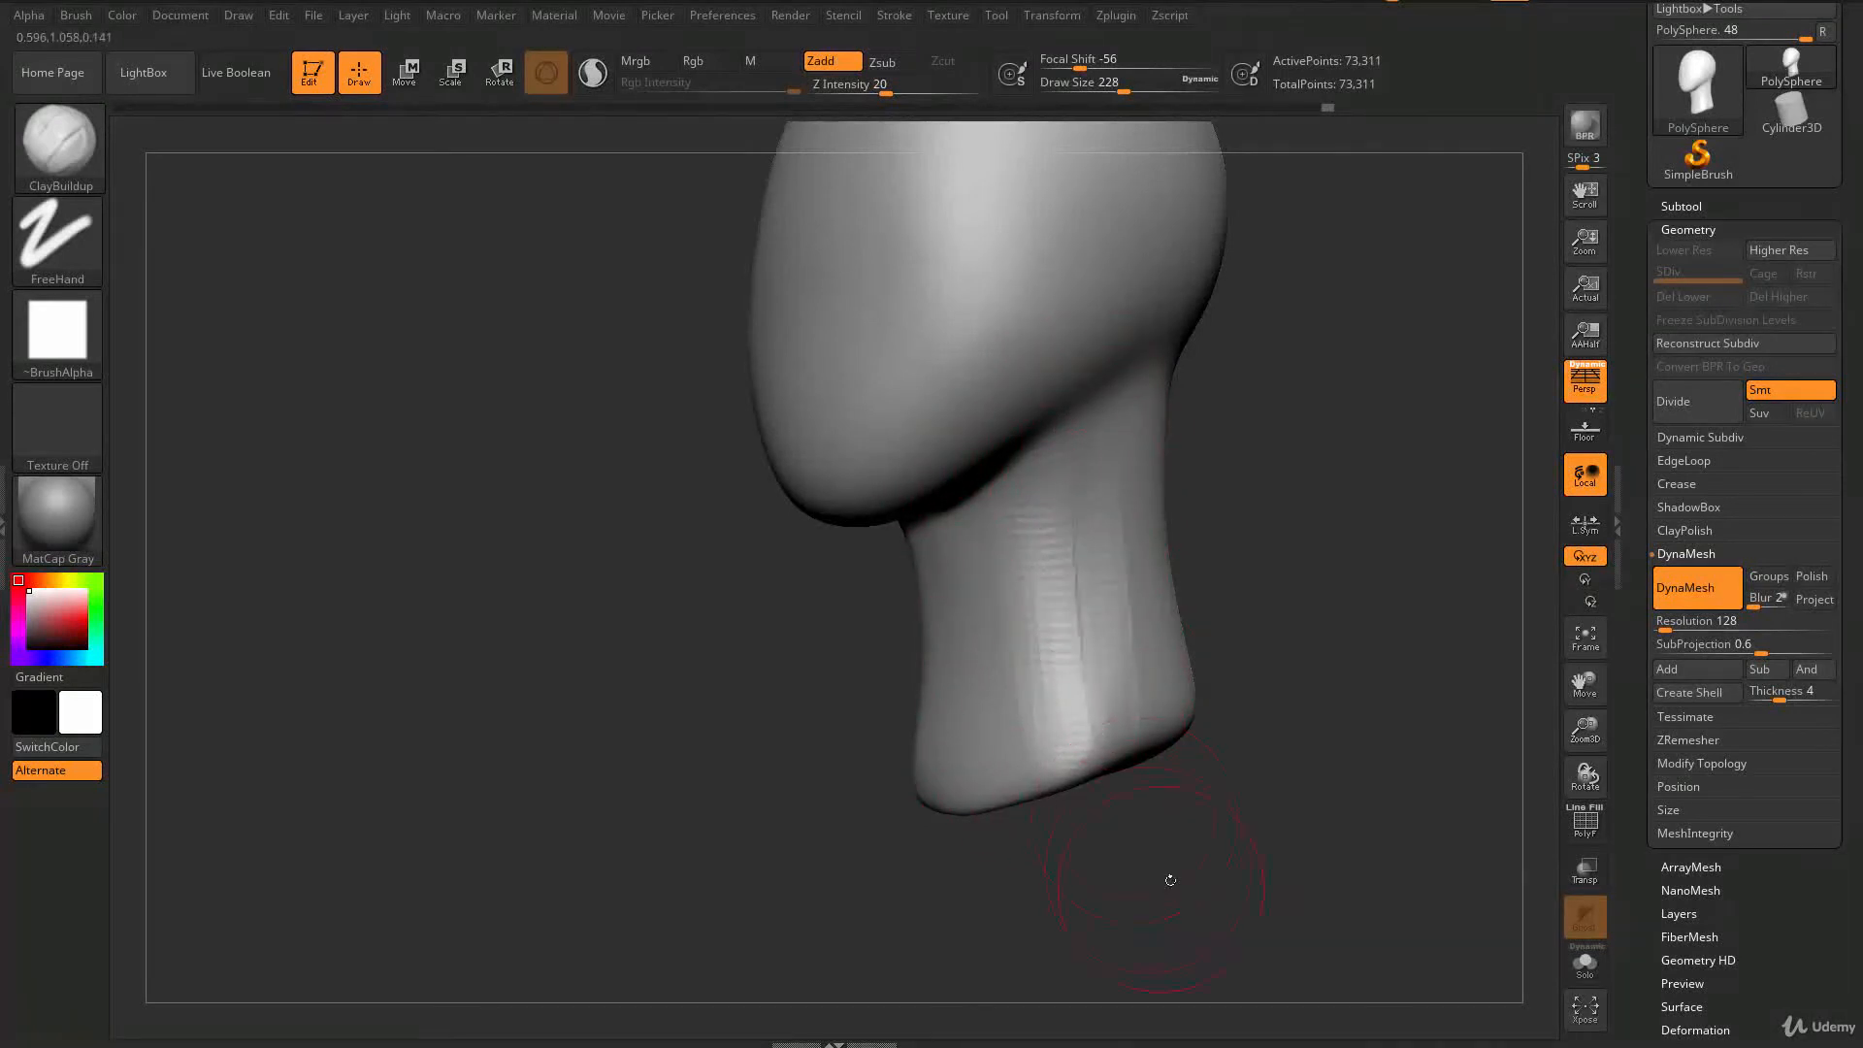
{"action": "left_click_drag", "start_coordinate": [1164, 887], "coordinate": [1127, 761]}
{"action": "mouse_move", "coordinate": [1060, 833]}
{"action": "left_mouse_down"}
{"action": "mouse_move", "coordinate": [1213, 407]}
{"action": "mouse_move", "coordinate": [1262, 351]}
{"action": "mouse_move", "coordinate": [1060, 412]}
{"action": "mouse_move", "coordinate": [948, 414]}
{"action": "mouse_move", "coordinate": [1011, 420]}
{"action": "left_mouse_up"}
{"action": "left_click_drag", "start_coordinate": [1252, 465], "coordinate": [1062, 521]}
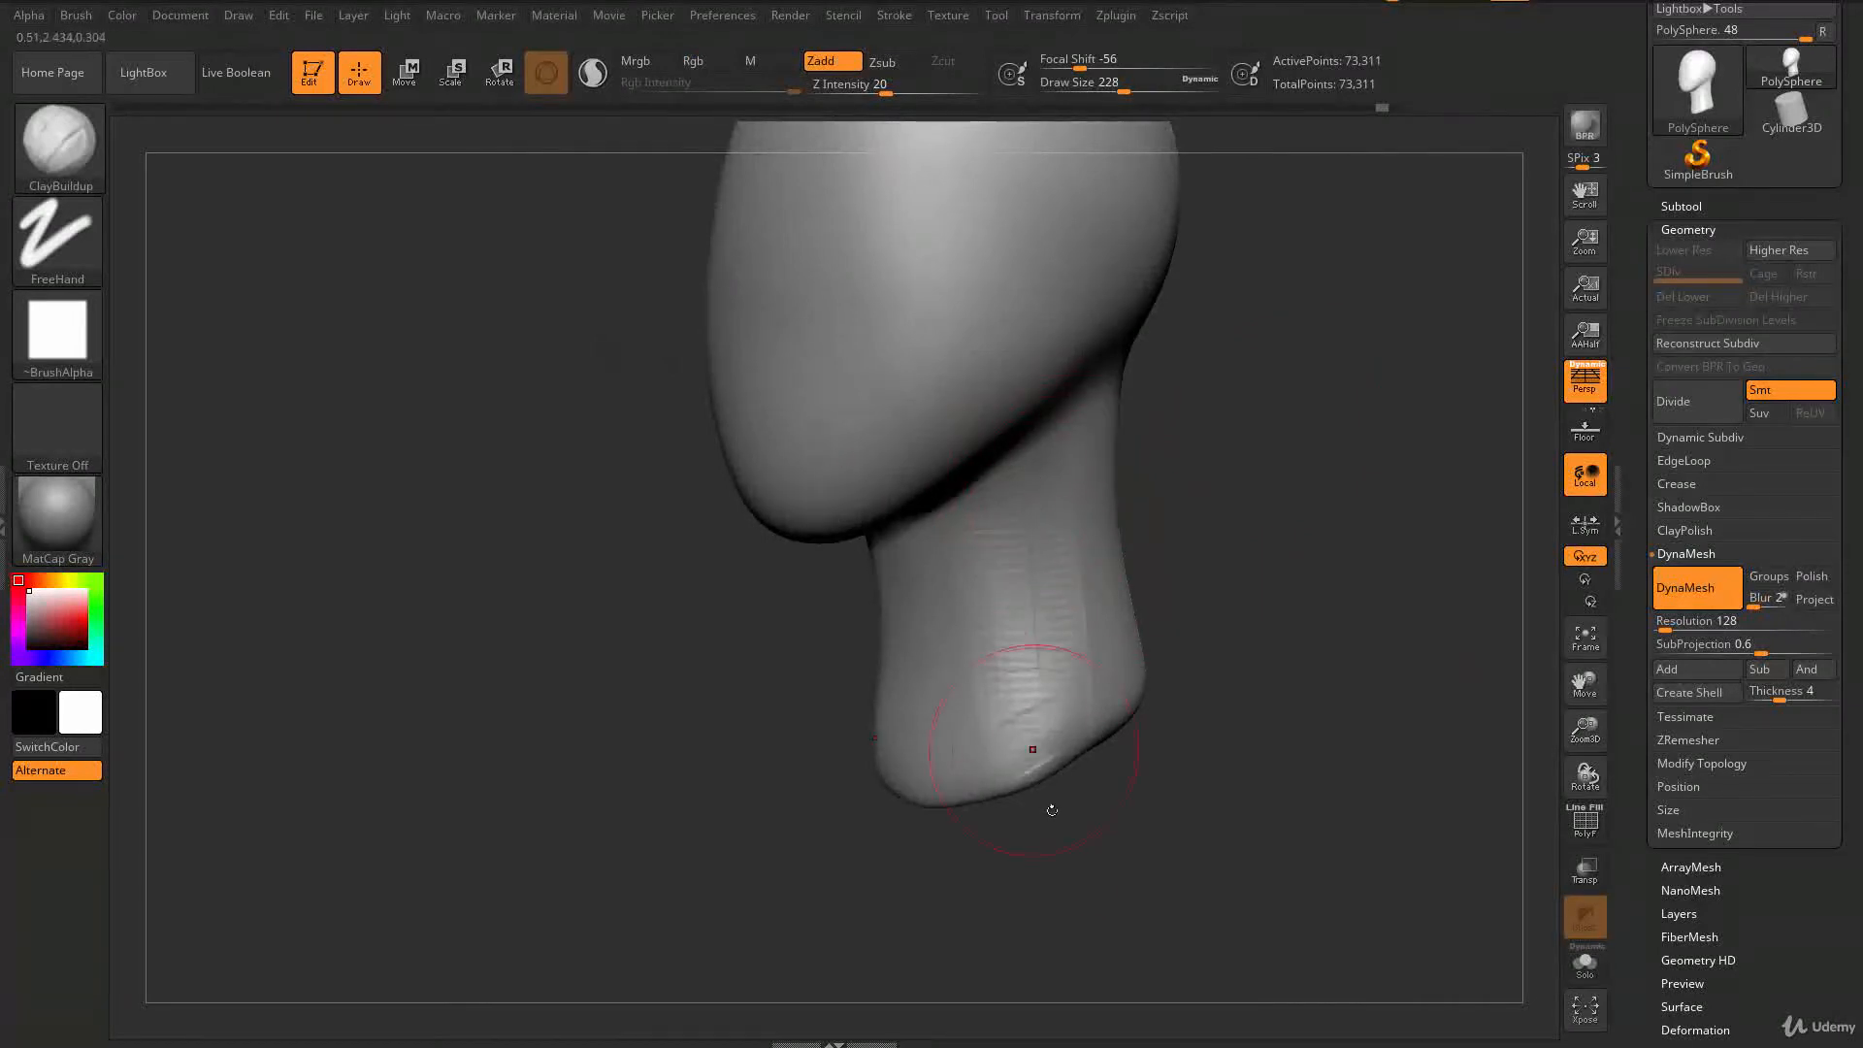
{"action": "left_click_drag", "start_coordinate": [1137, 839], "coordinate": [1103, 707]}
- Smooth the clay strokes on the side of the neck
{"action": "key", "text": "shift"}
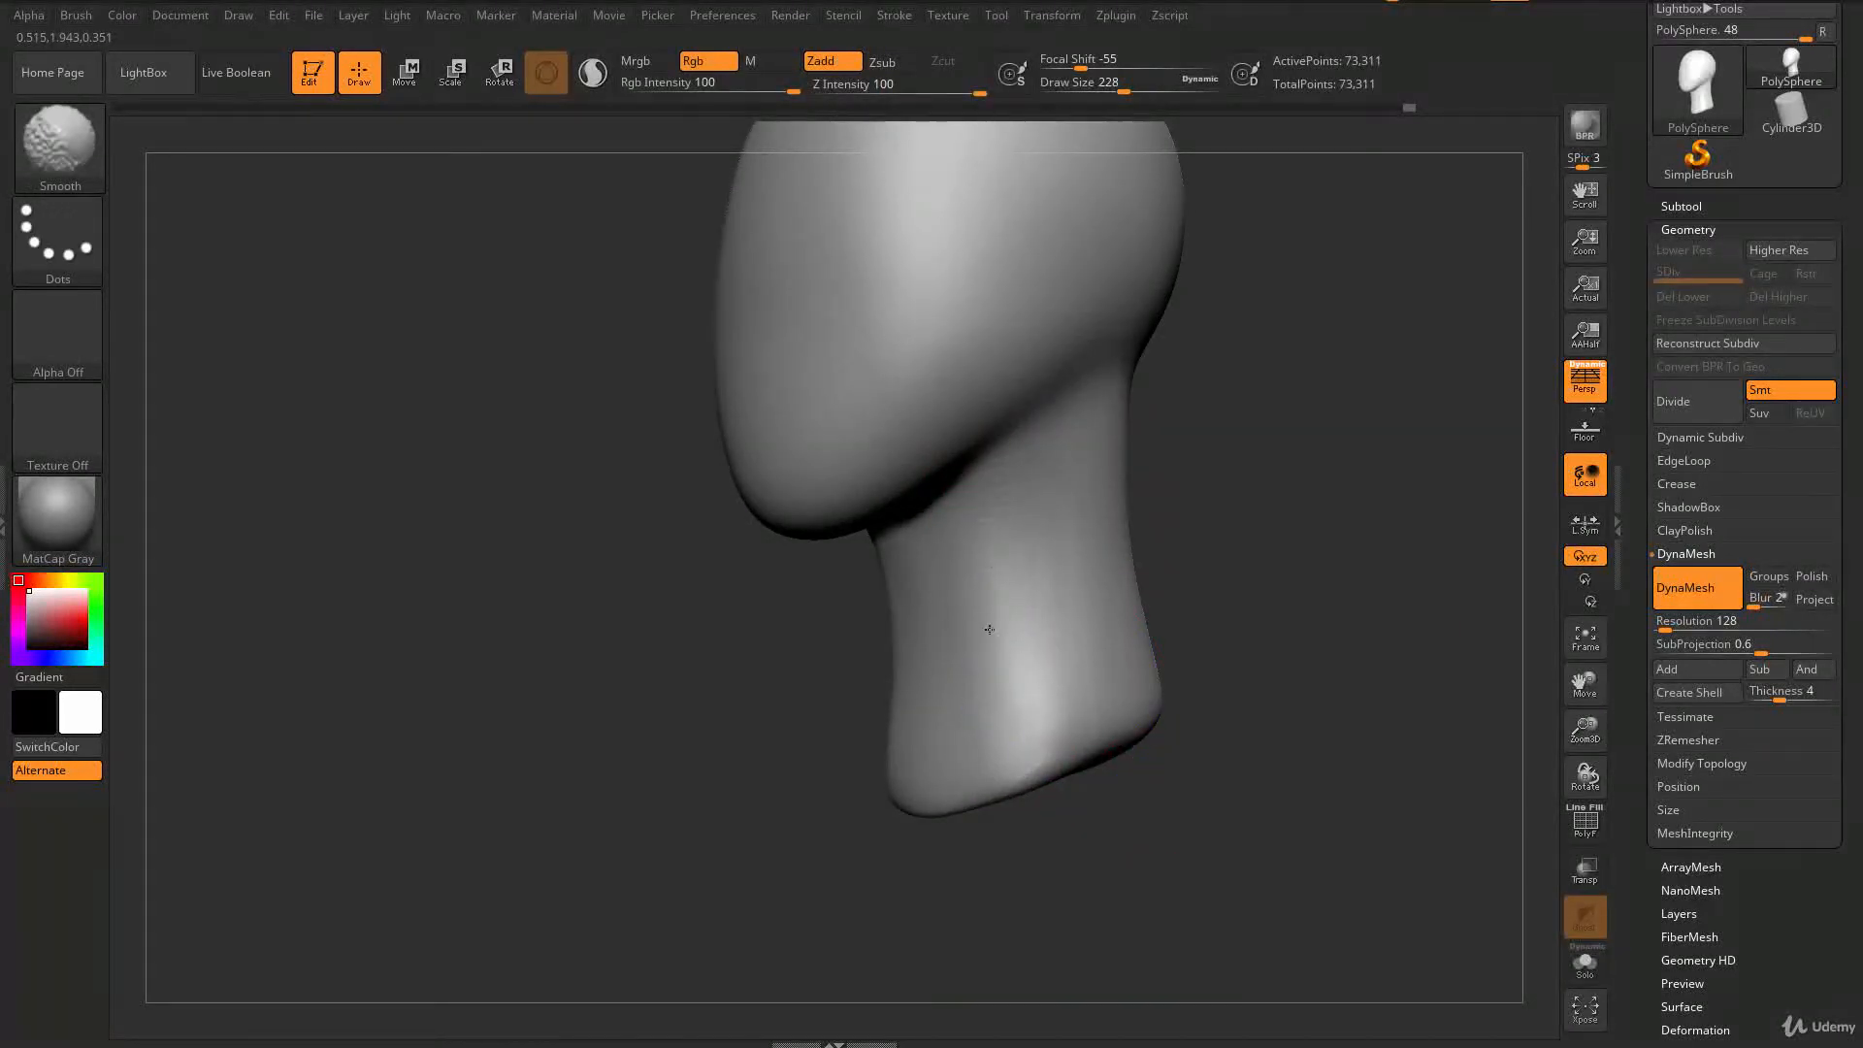
{"action": "left_click_drag", "start_coordinate": [1032, 536], "coordinate": [1043, 592], "text": "shift"}
{"action": "mouse_move", "coordinate": [1213, 544]}
{"action": "left_mouse_down"}
{"action": "mouse_move", "coordinate": [1300, 514]}
{"action": "mouse_move", "coordinate": [1206, 665]}
{"action": "mouse_move", "coordinate": [1067, 601]}
{"action": "left_mouse_up"}
- Switch to the Move brush at draw size 324 and push the lower side of the face slightly inward
{"action": "mouse_move", "coordinate": [1291, 505]}
{"action": "left_mouse_down"}
{"action": "mouse_move", "coordinate": [1191, 446]}
{"action": "mouse_move", "coordinate": [1231, 532]}
{"action": "left_mouse_up"}
{"action": "mouse_move", "coordinate": [1368, 641]}
{"action": "left_mouse_down", "text": "alt"}
{"action": "mouse_move", "coordinate": [1398, 549]}
{"action": "mouse_move", "coordinate": [1412, 587]}
{"action": "mouse_move", "coordinate": [1358, 616]}
{"action": "mouse_move", "coordinate": [1305, 582]}
{"action": "mouse_move", "coordinate": [1339, 491]}
{"action": "left_mouse_up", "text": "alt"}
{"action": "key", "text": "s"}
{"action": "left_click_drag", "start_coordinate": [1320, 591], "coordinate": [1299, 591]}
{"action": "key", "text": "b"}
{"action": "key", "text": "m"}
{"action": "key", "text": "v"}
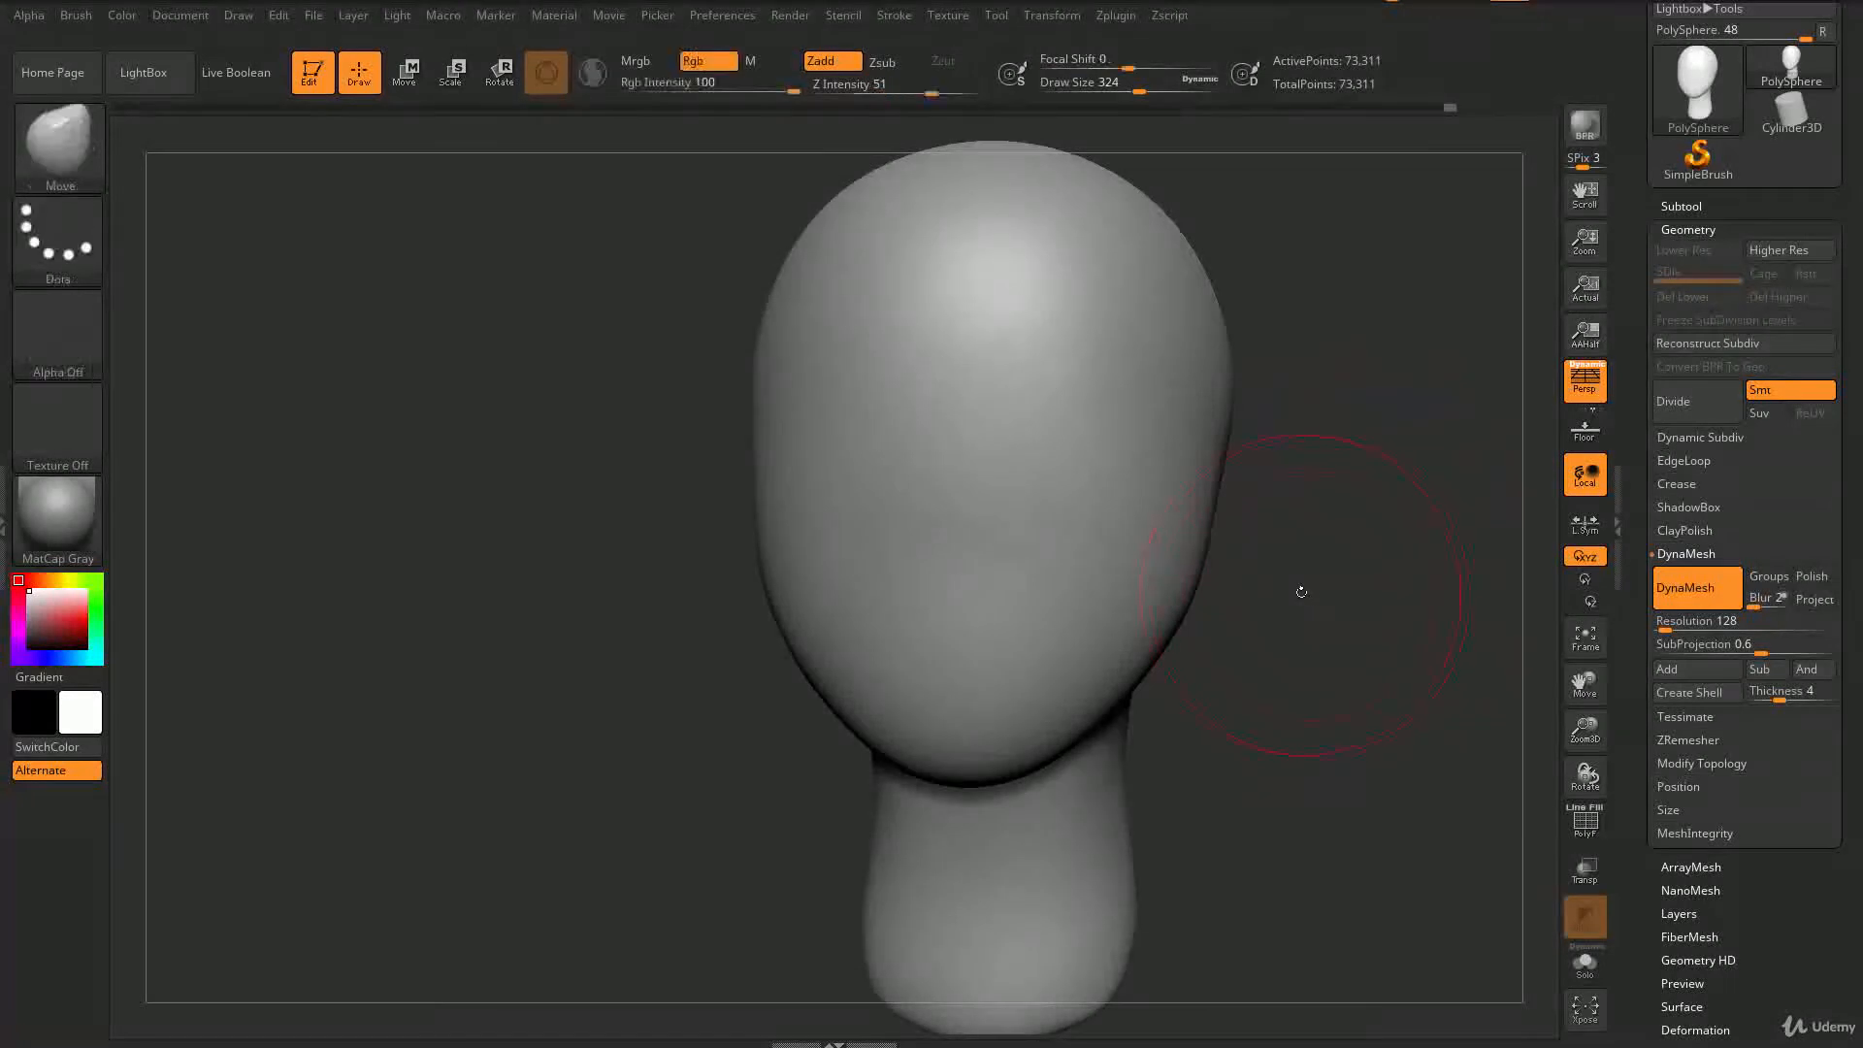
{"action": "left_click_drag", "start_coordinate": [1179, 592], "coordinate": [1160, 586]}
{"action": "mouse_move", "coordinate": [1279, 479]}
{"action": "left_mouse_down", "text": "shift"}
{"action": "mouse_move", "coordinate": [1296, 472]}
{"action": "mouse_move", "coordinate": [1223, 441]}
{"action": "mouse_move", "coordinate": [1192, 396]}
{"action": "left_mouse_up", "text": "shift"}
- Refine the contours of the jaw and back of the head with the Move brush at draw size 280
{"action": "key", "text": "s"}
{"action": "mouse_move", "coordinate": [1199, 539]}
{"action": "left_mouse_down"}
{"action": "mouse_move", "coordinate": [1041, 833]}
{"action": "mouse_move", "coordinate": [1026, 784]}
{"action": "left_mouse_up"}
{"action": "key", "text": "s"}
{"action": "mouse_move", "coordinate": [1111, 698]}
{"action": "left_mouse_down"}
{"action": "mouse_move", "coordinate": [1114, 782]}
{"action": "mouse_move", "coordinate": [1414, 540]}
{"action": "mouse_move", "coordinate": [1318, 544]}
{"action": "mouse_move", "coordinate": [1206, 506]}
{"action": "mouse_move", "coordinate": [1394, 595]}
{"action": "mouse_move", "coordinate": [1332, 546]}
{"action": "mouse_move", "coordinate": [1292, 550]}
{"action": "left_mouse_up"}
{"action": "key", "text": "s"}
{"action": "mouse_move", "coordinate": [1265, 598]}
{"action": "left_mouse_down"}
{"action": "mouse_move", "coordinate": [1305, 621]}
{"action": "mouse_move", "coordinate": [1298, 598]}
{"action": "mouse_move", "coordinate": [1096, 553]}
{"action": "mouse_move", "coordinate": [1261, 561]}
{"action": "mouse_move", "coordinate": [1285, 544]}
{"action": "mouse_move", "coordinate": [1237, 560]}
{"action": "left_mouse_up"}
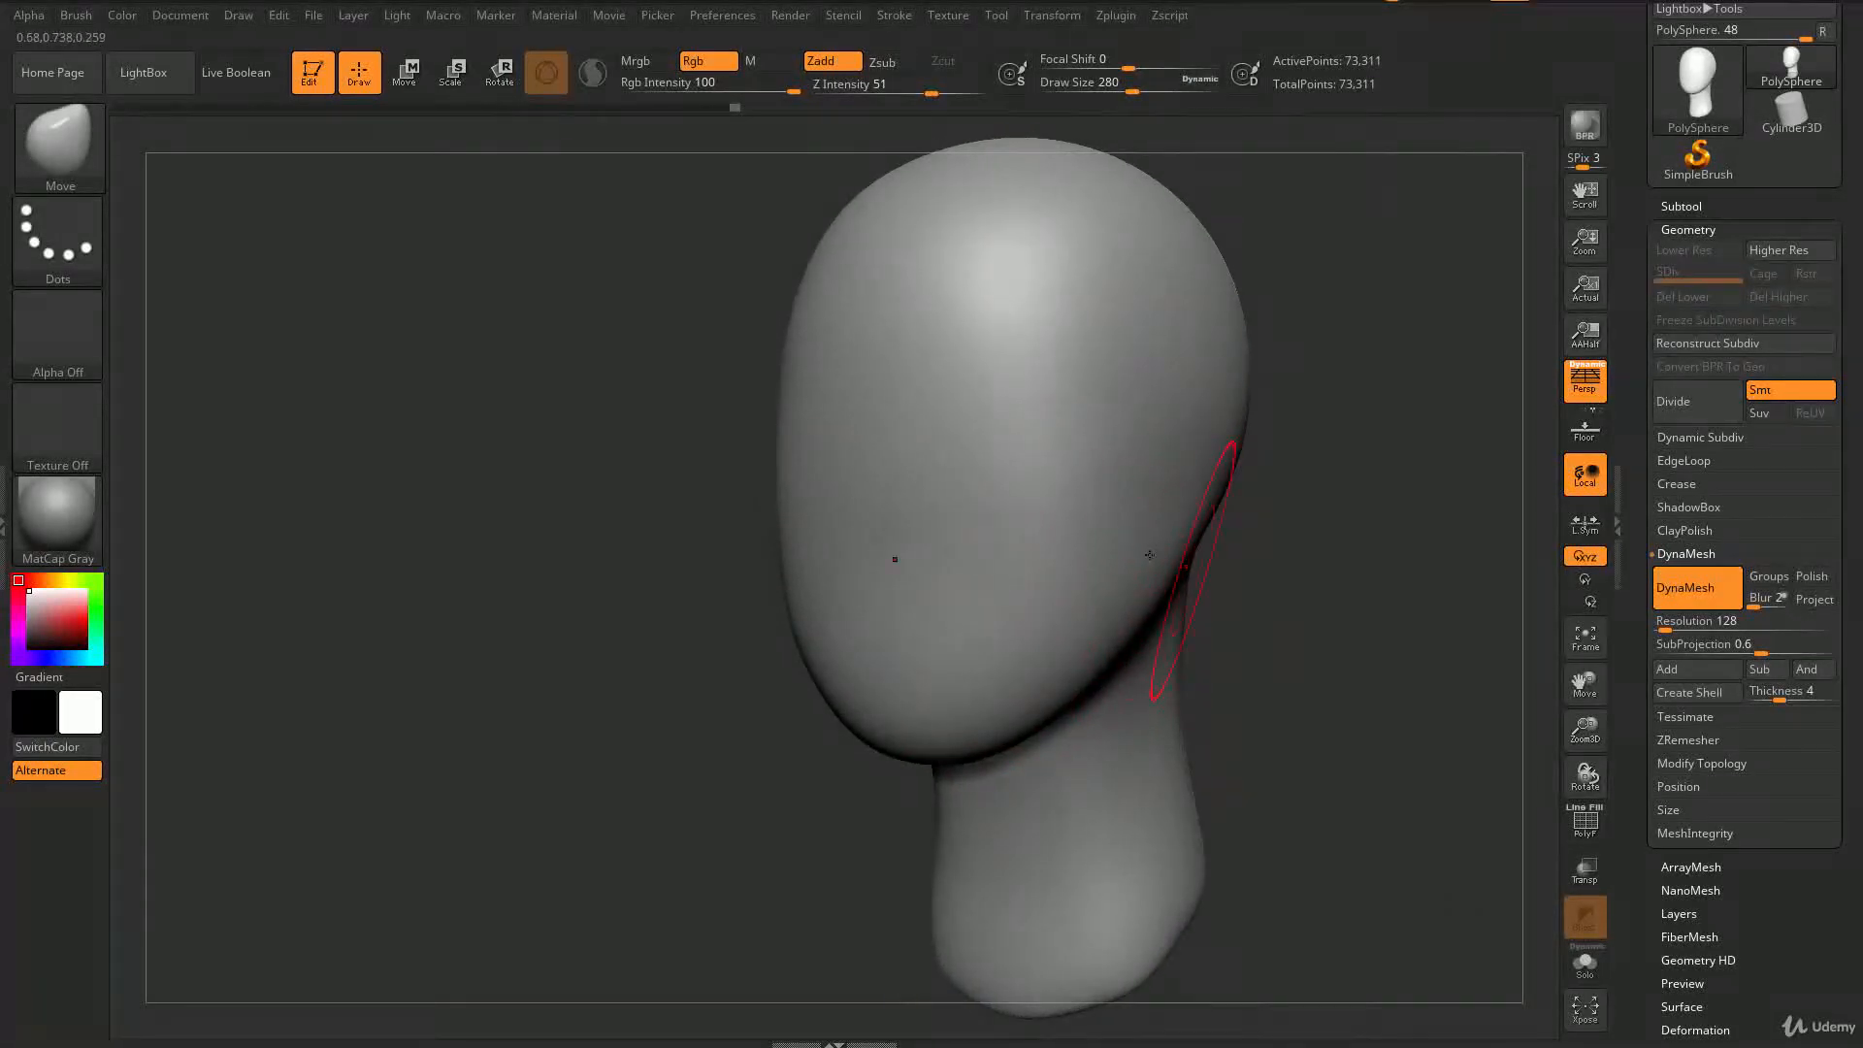
- Flatten the side of the face from cheek to jaw with the hPolish brush at draw size 251
{"action": "key", "text": "s"}
{"action": "left_click_drag", "start_coordinate": [1131, 535], "coordinate": [1127, 534]}
{"action": "left_click", "coordinate": [58, 186]}
{"action": "key", "text": "b"}
{"action": "key", "text": "h"}
{"action": "key", "text": "p"}
{"action": "mouse_move", "coordinate": [486, 428]}
{"action": "left_mouse_down"}
{"action": "mouse_move", "coordinate": [514, 539]}
{"action": "mouse_move", "coordinate": [640, 610]}
{"action": "left_mouse_up"}
{"action": "left_click_drag", "start_coordinate": [1298, 622], "coordinate": [1226, 560]}
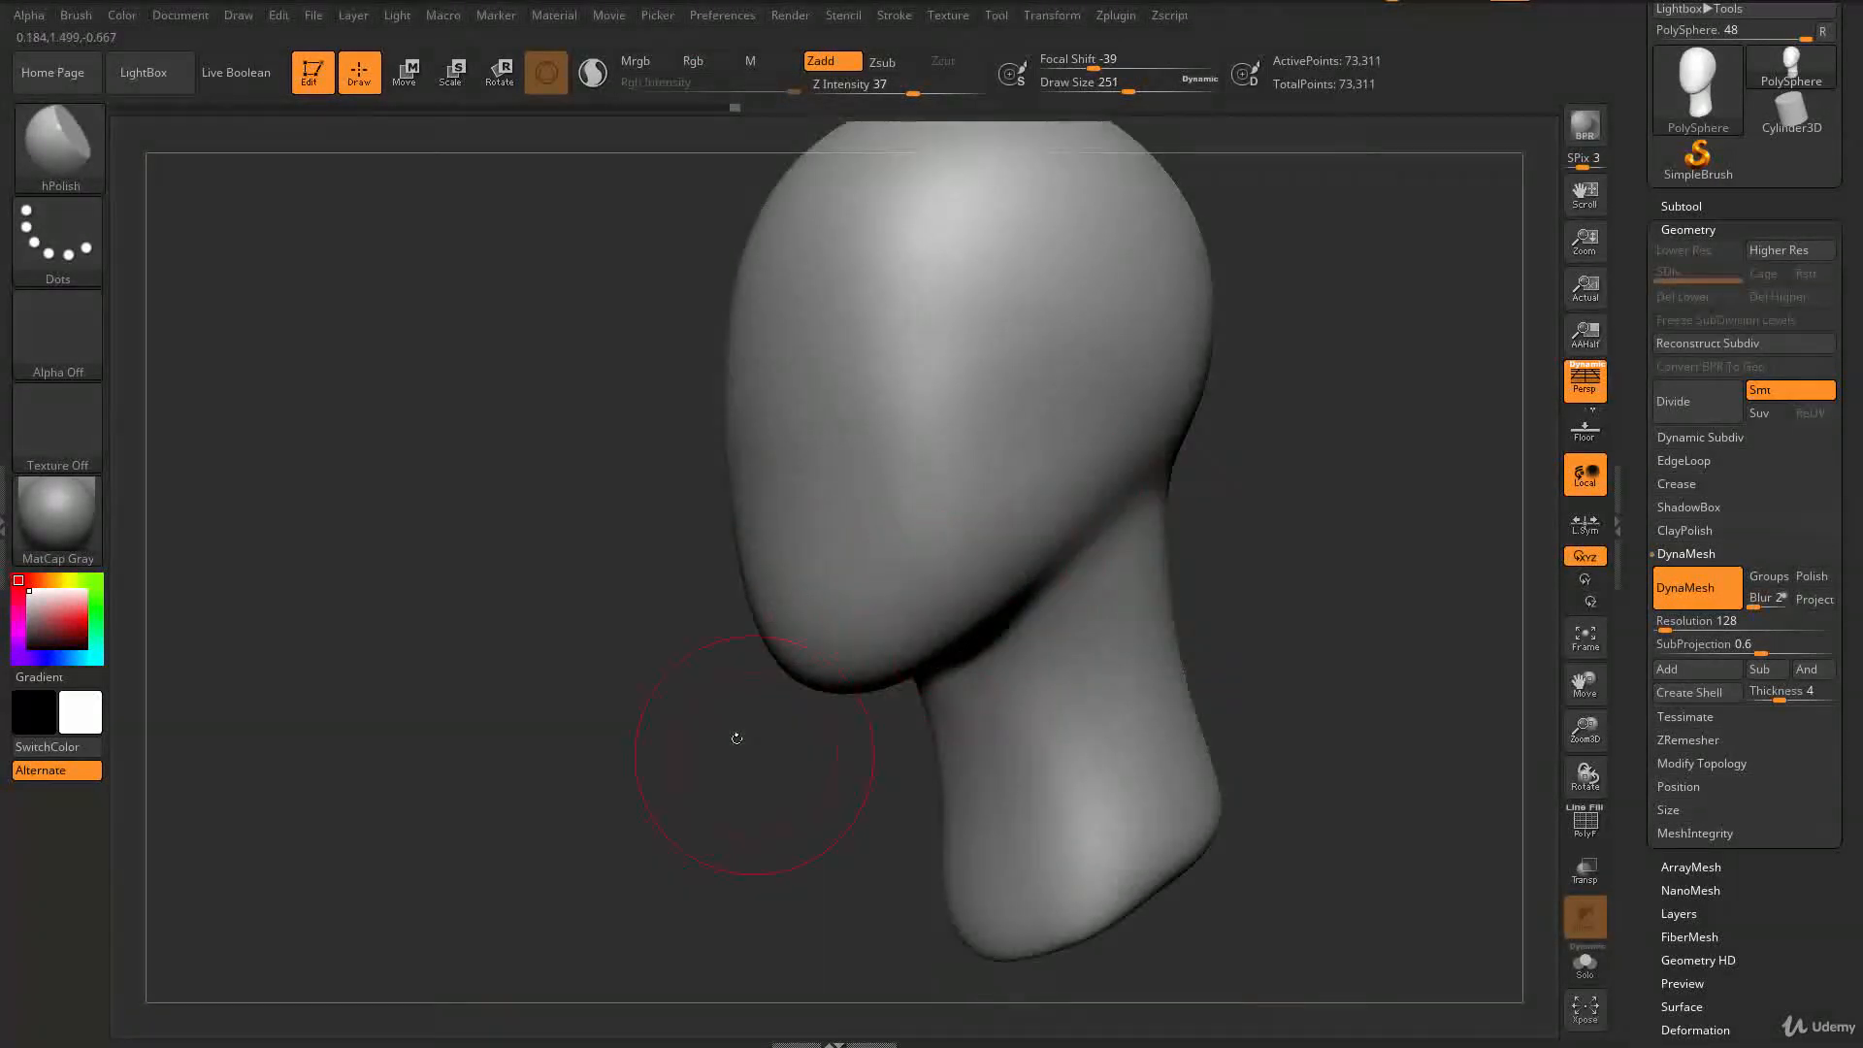
{"action": "left_click_drag", "start_coordinate": [736, 737], "coordinate": [907, 662]}
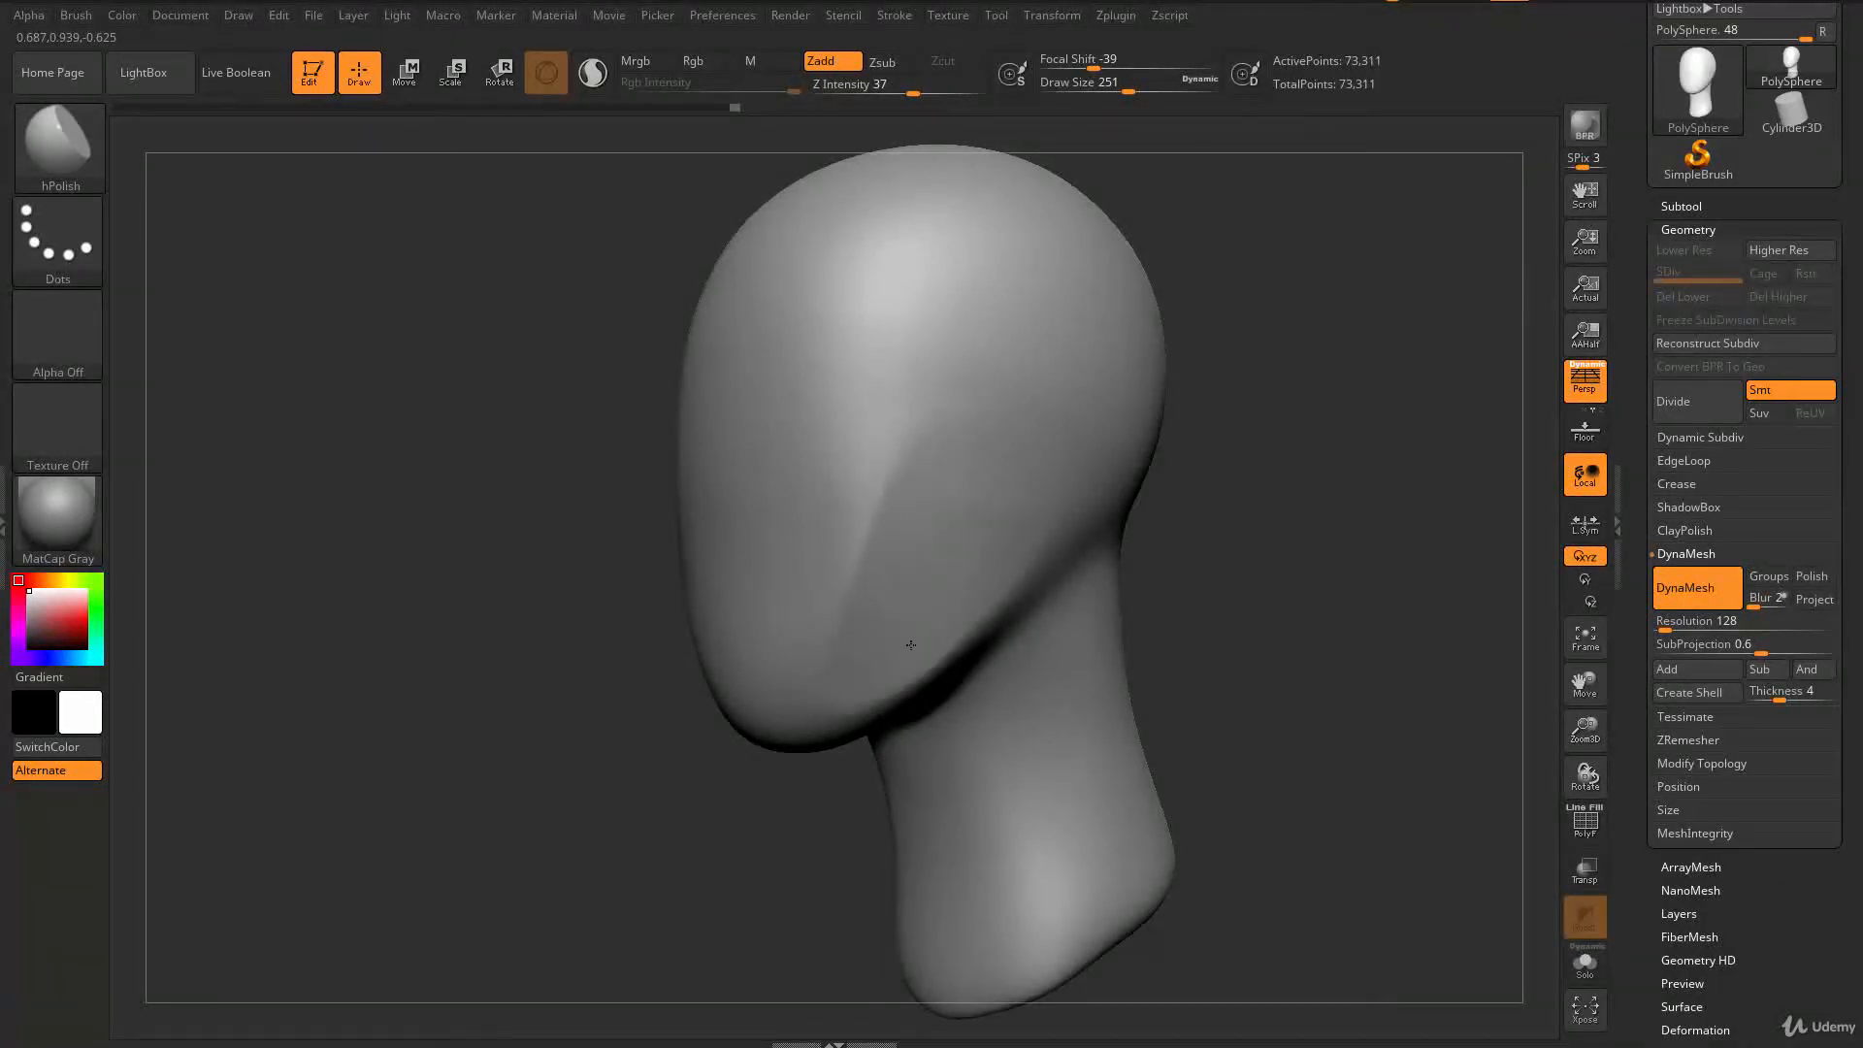
- Even out the lower cheek and jaw transition with further hPolish strokes
{"action": "left_click_drag", "start_coordinate": [1252, 577], "coordinate": [881, 642]}
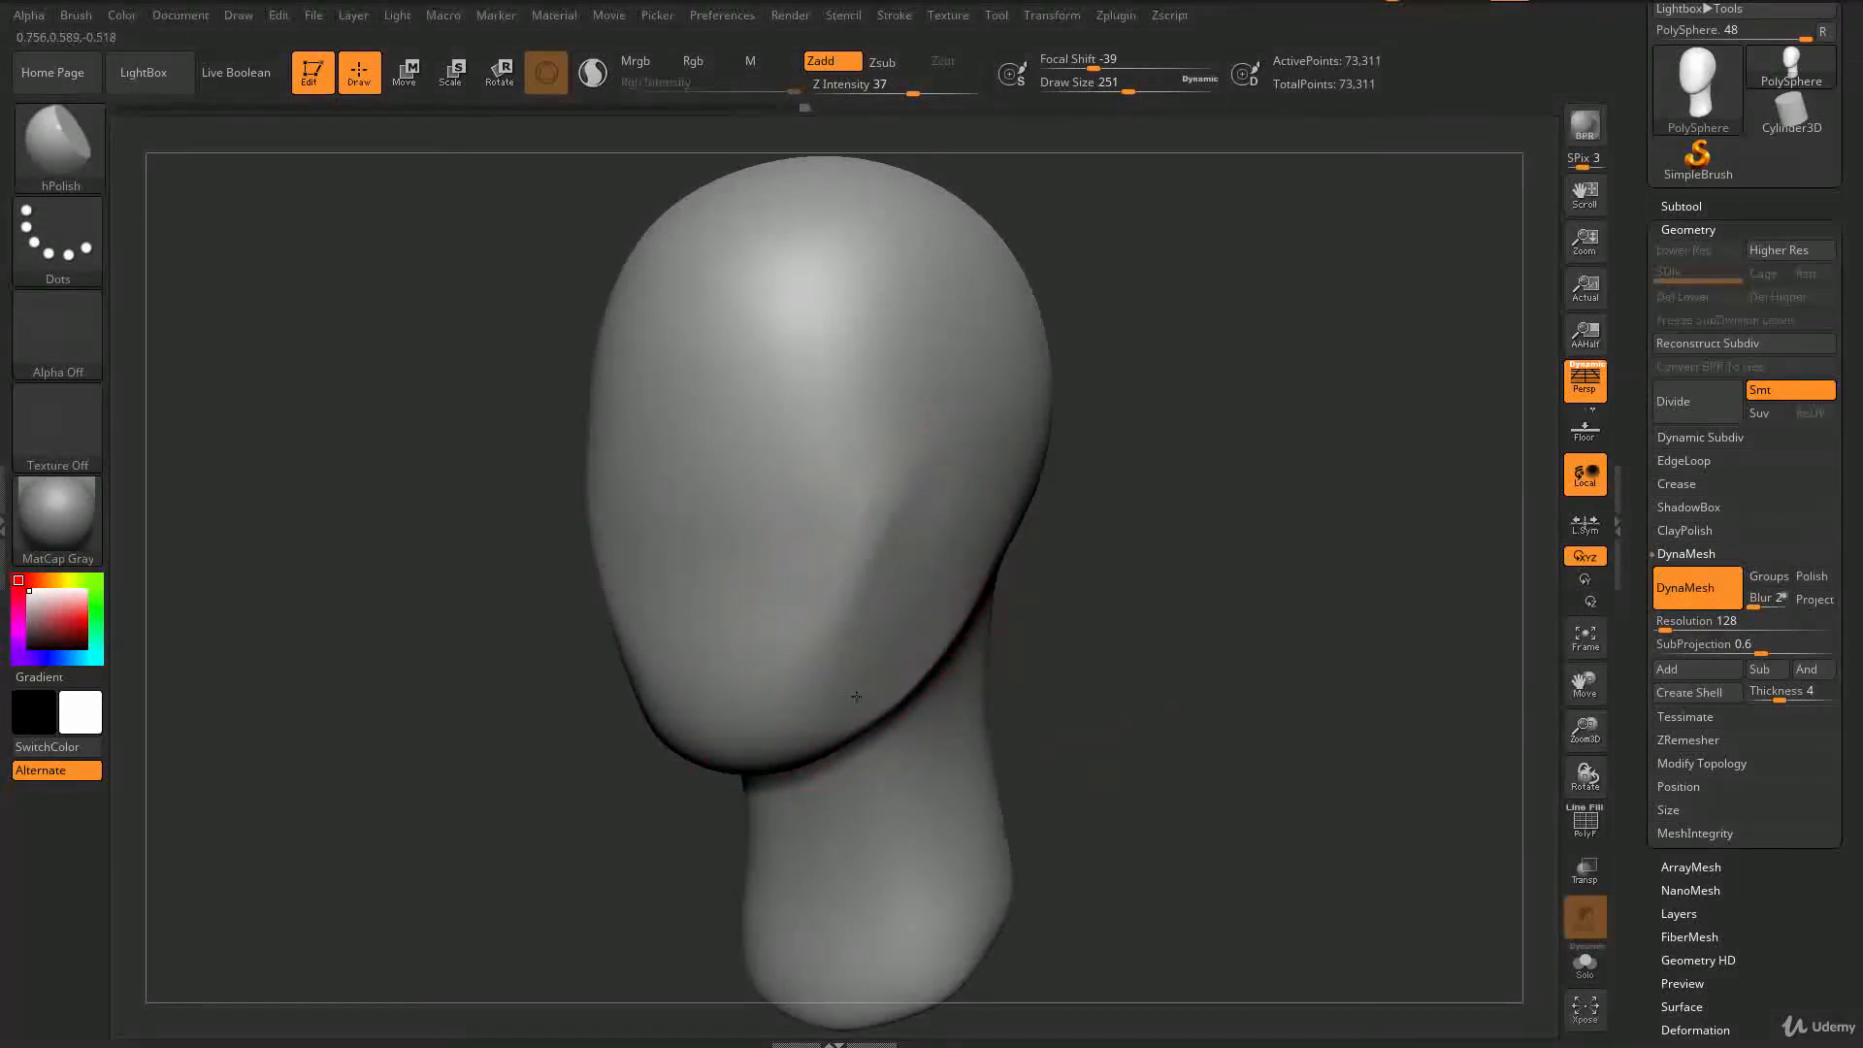
{"action": "mouse_move", "coordinate": [1053, 824]}
{"action": "left_mouse_down"}
{"action": "mouse_move", "coordinate": [773, 856]}
{"action": "mouse_move", "coordinate": [936, 850]}
{"action": "mouse_move", "coordinate": [821, 860]}
{"action": "mouse_move", "coordinate": [1126, 582]}
{"action": "mouse_move", "coordinate": [854, 543]}
{"action": "left_mouse_up"}
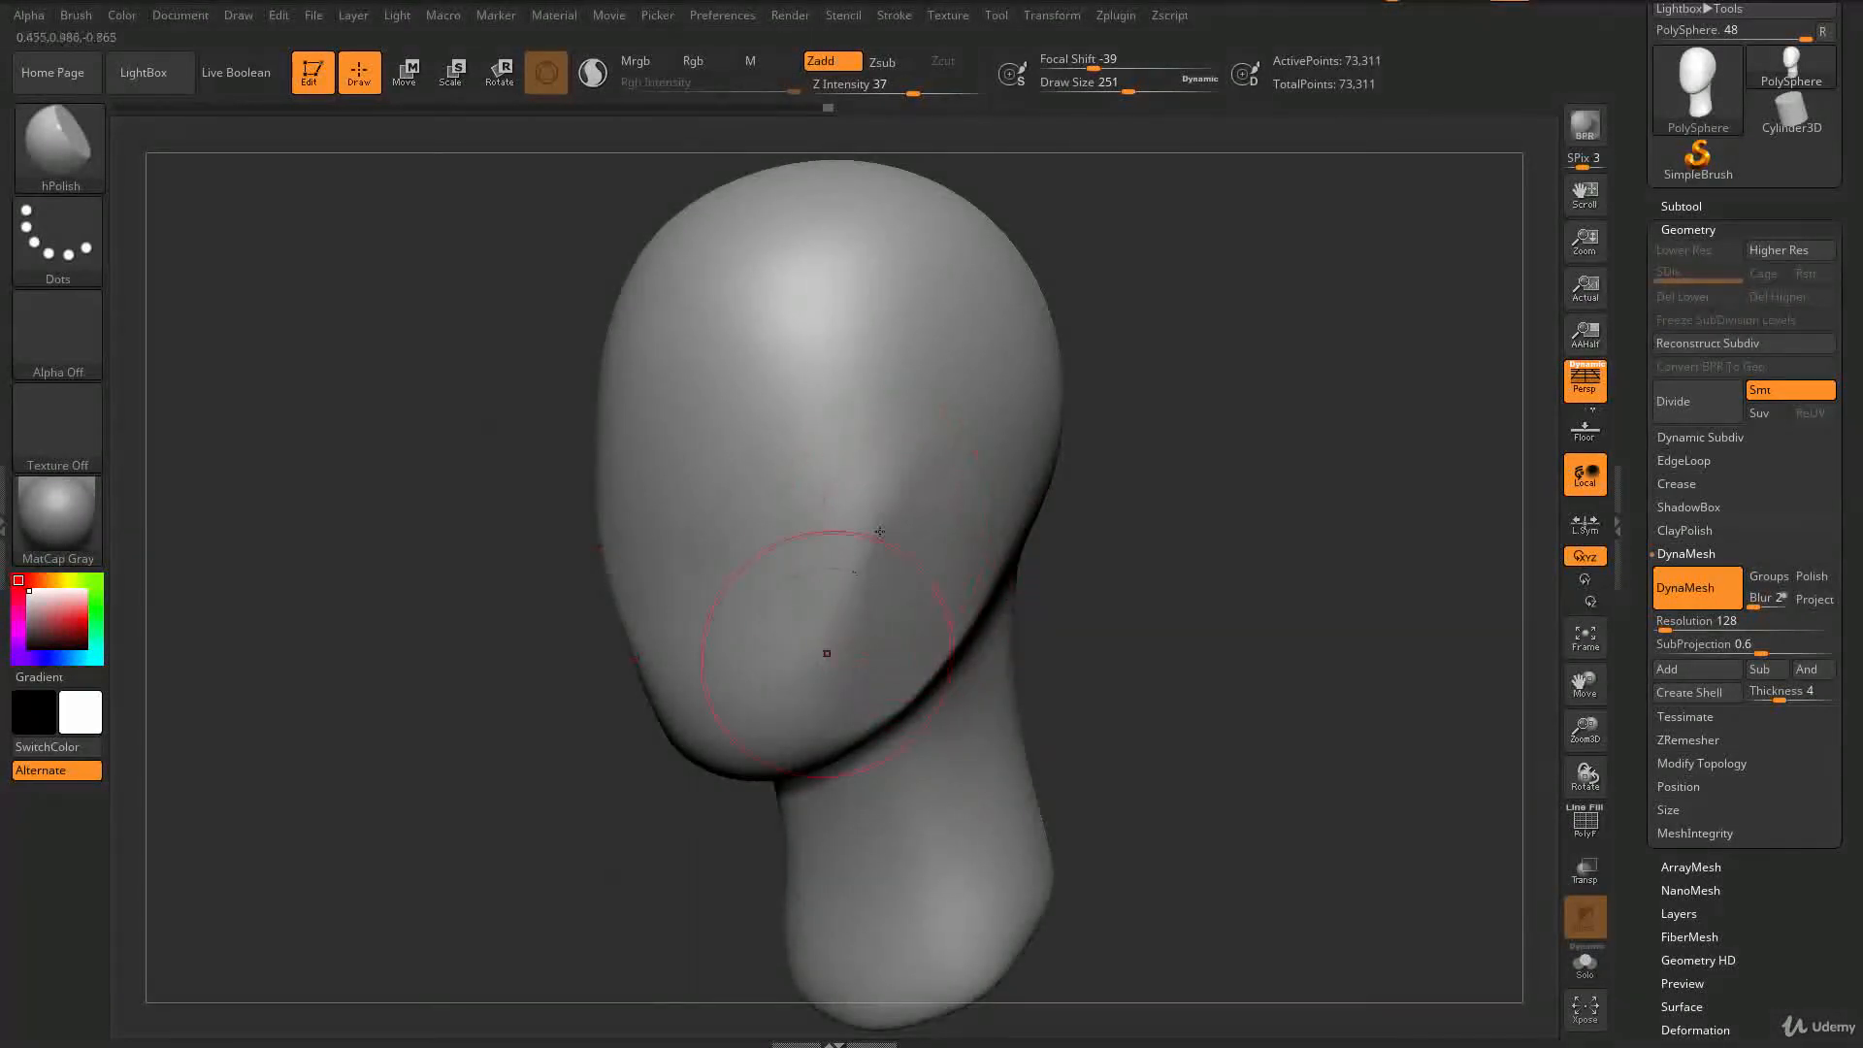
{"action": "left_click_drag", "start_coordinate": [1189, 551], "coordinate": [971, 707]}
- Try nudging the lower edge of the jaw with the Move brush and undo the last stroke
{"action": "key", "text": "b"}
{"action": "key", "text": "m"}
{"action": "key", "text": "v"}
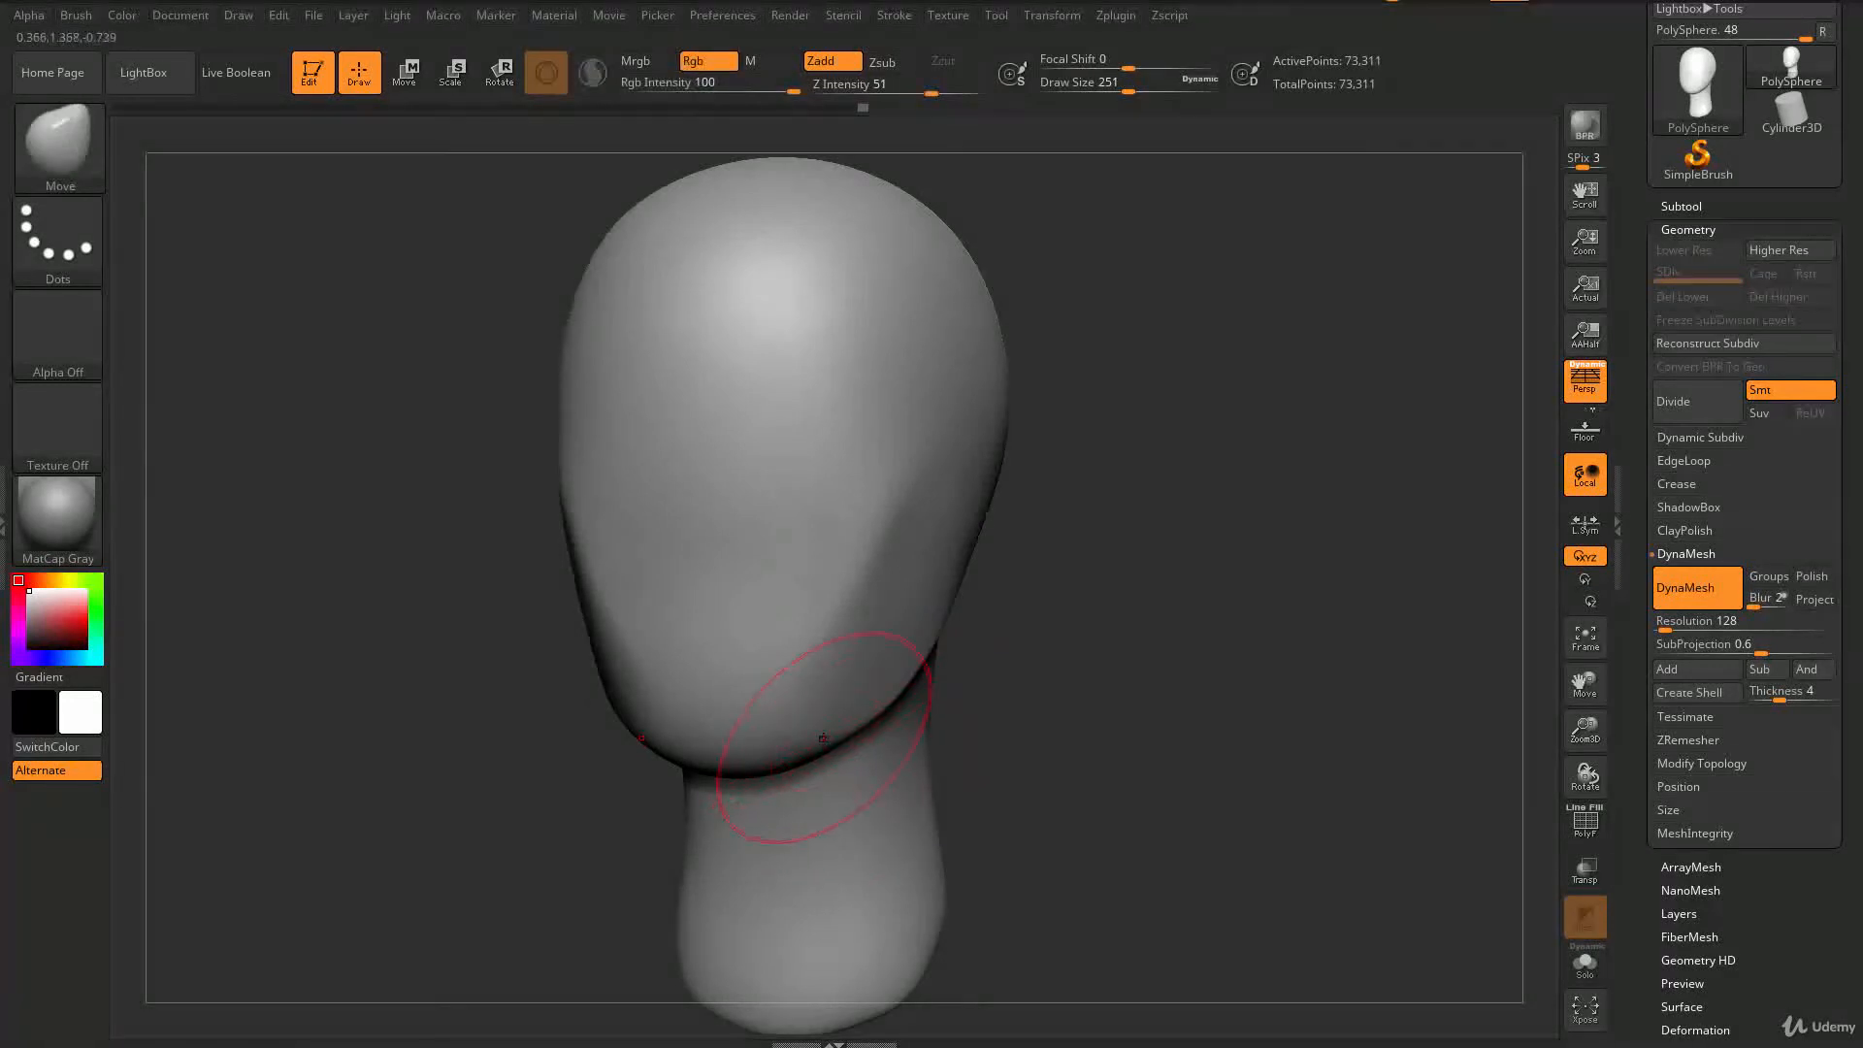
{"action": "left_click_drag", "start_coordinate": [812, 745], "coordinate": [801, 769]}
{"action": "mouse_move", "coordinate": [1029, 675]}
{"action": "left_mouse_down"}
{"action": "mouse_move", "coordinate": [1081, 645]}
{"action": "mouse_move", "coordinate": [1079, 592]}
{"action": "left_mouse_up"}
{"action": "key", "text": "ctrl+z"}
- Mask the side plane of the head from temple to jaw at draw size 65, check its front edge, and clear the mask
{"action": "key", "text": "s"}
{"action": "mouse_move", "coordinate": [1079, 621]}
{"action": "left_mouse_down"}
{"action": "mouse_move", "coordinate": [1048, 628]}
{"action": "mouse_move", "coordinate": [973, 594]}
{"action": "mouse_move", "coordinate": [877, 602]}
{"action": "mouse_move", "coordinate": [920, 523]}
{"action": "mouse_move", "coordinate": [849, 636]}
{"action": "mouse_move", "coordinate": [955, 505]}
{"action": "mouse_move", "coordinate": [873, 660]}
{"action": "mouse_move", "coordinate": [938, 663]}
{"action": "mouse_move", "coordinate": [815, 703]}
{"action": "mouse_move", "coordinate": [866, 627]}
{"action": "left_mouse_up"}
{"action": "key", "text": "s"}
{"action": "mouse_move", "coordinate": [1014, 514]}
{"action": "left_mouse_down", "text": "ctrl"}
{"action": "mouse_move", "coordinate": [934, 485]}
{"action": "mouse_move", "coordinate": [912, 393]}
{"action": "mouse_move", "coordinate": [926, 254]}
{"action": "mouse_move", "coordinate": [917, 377]}
{"action": "mouse_move", "coordinate": [946, 451]}
{"action": "mouse_move", "coordinate": [995, 310]}
{"action": "mouse_move", "coordinate": [1017, 476]}
{"action": "left_mouse_up", "text": "ctrl"}
{"action": "left_click_drag", "start_coordinate": [1243, 475], "coordinate": [1310, 485], "text": "shift"}
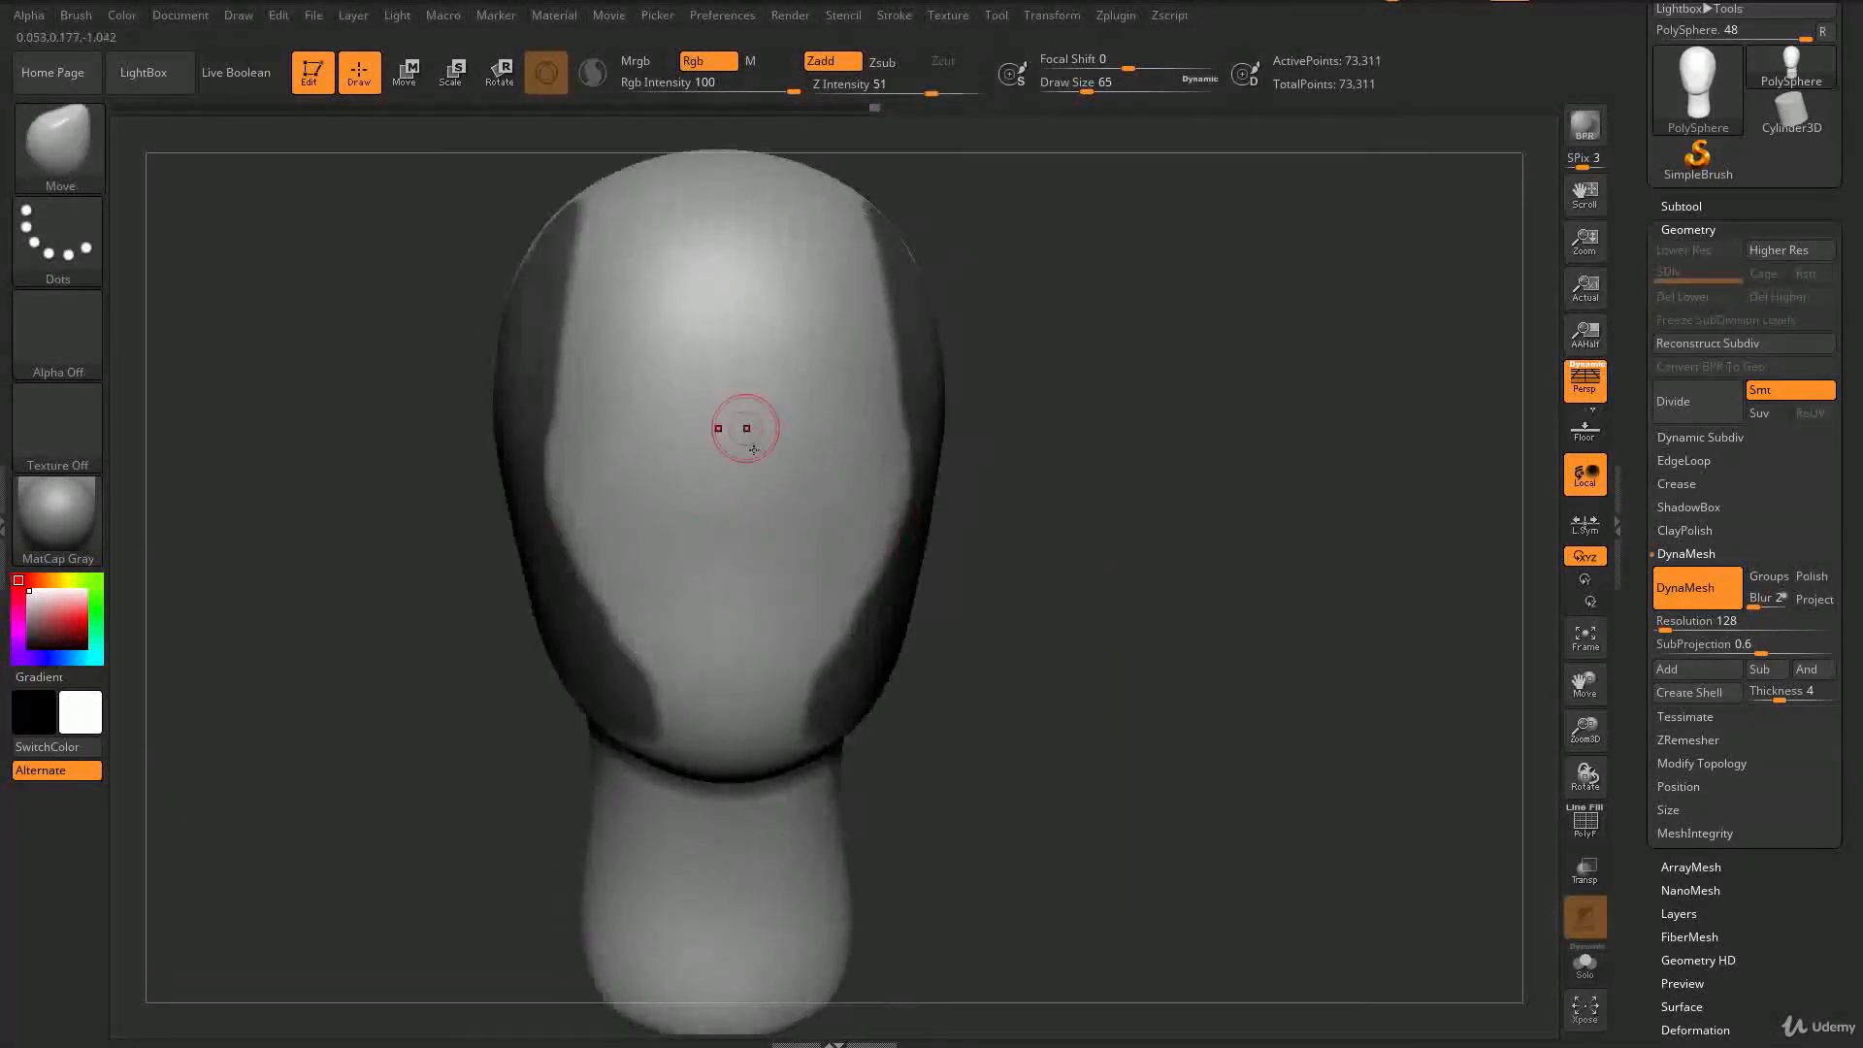
{"action": "left_click_drag", "start_coordinate": [1140, 548], "coordinate": [1159, 602]}
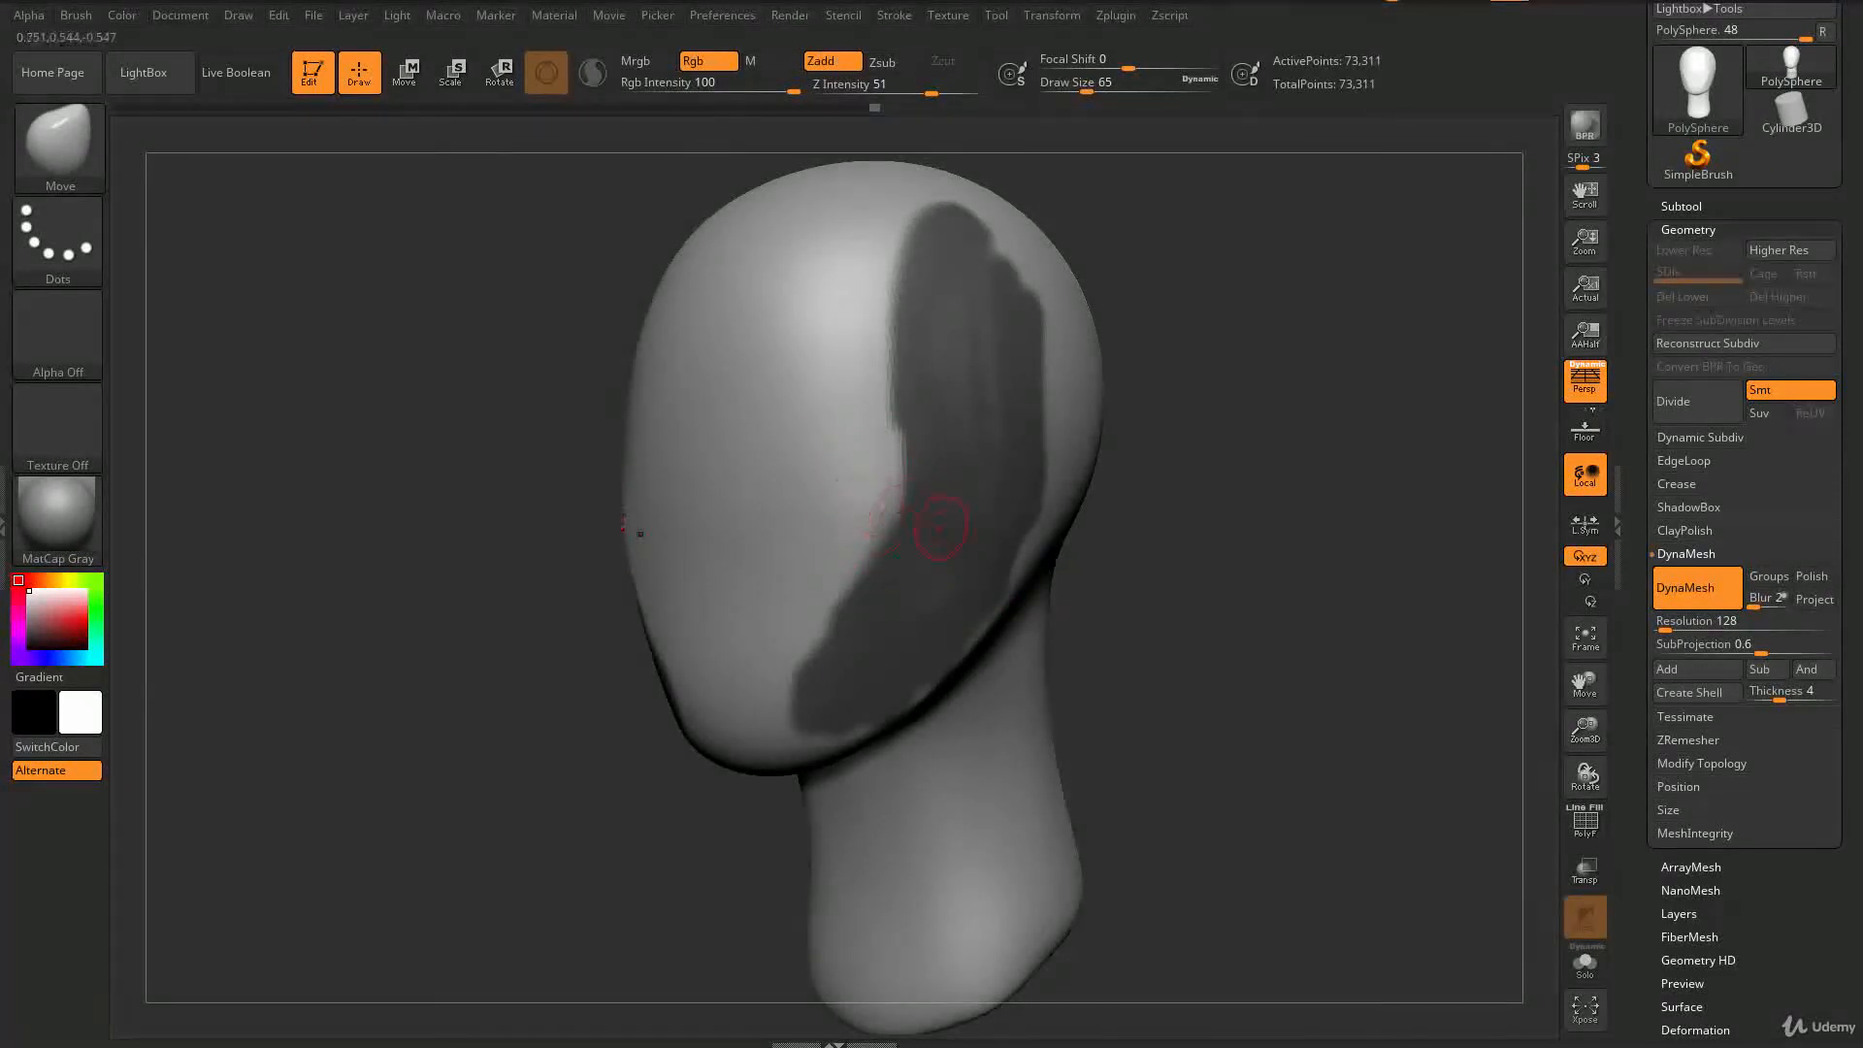
{"action": "right_click_drag", "start_coordinate": [897, 508], "coordinate": [927, 532]}
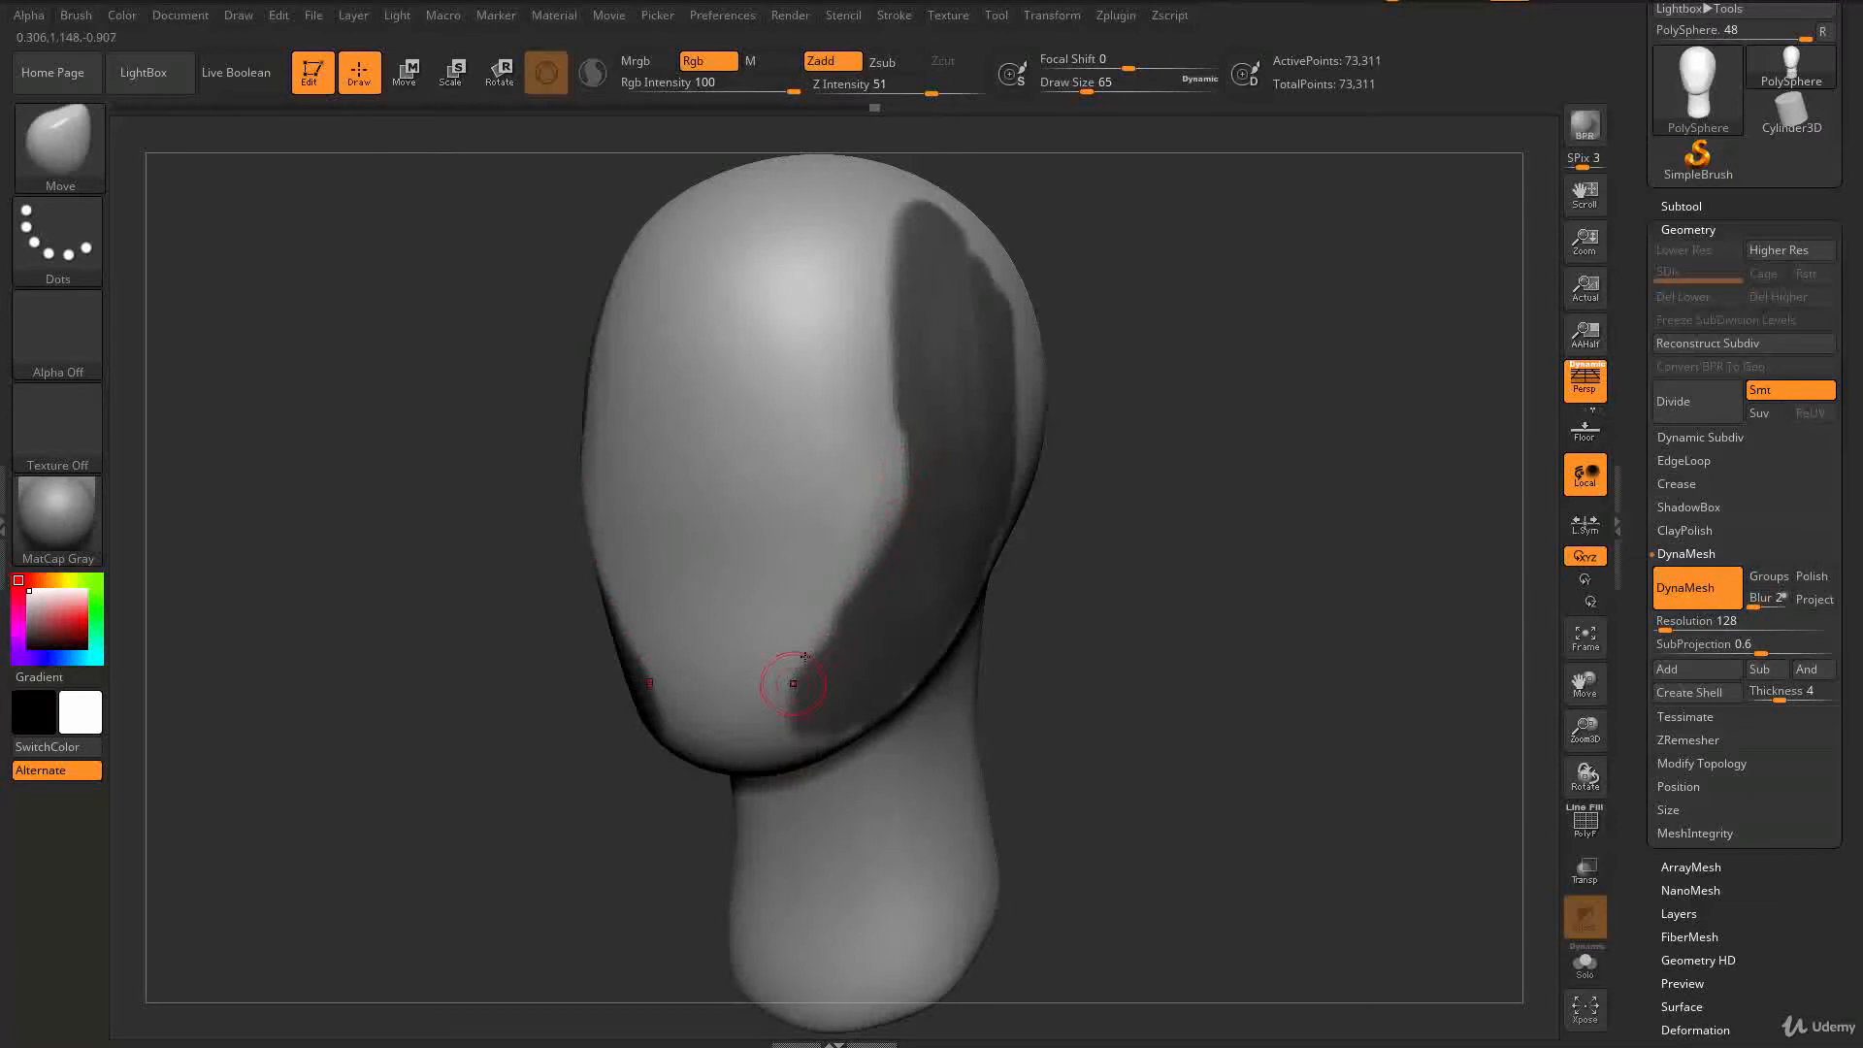
{"action": "mouse_move", "coordinate": [955, 650]}
{"action": "right_mouse_down"}
{"action": "mouse_move", "coordinate": [1203, 585]}
{"action": "mouse_move", "coordinate": [980, 582]}
{"action": "right_mouse_up"}
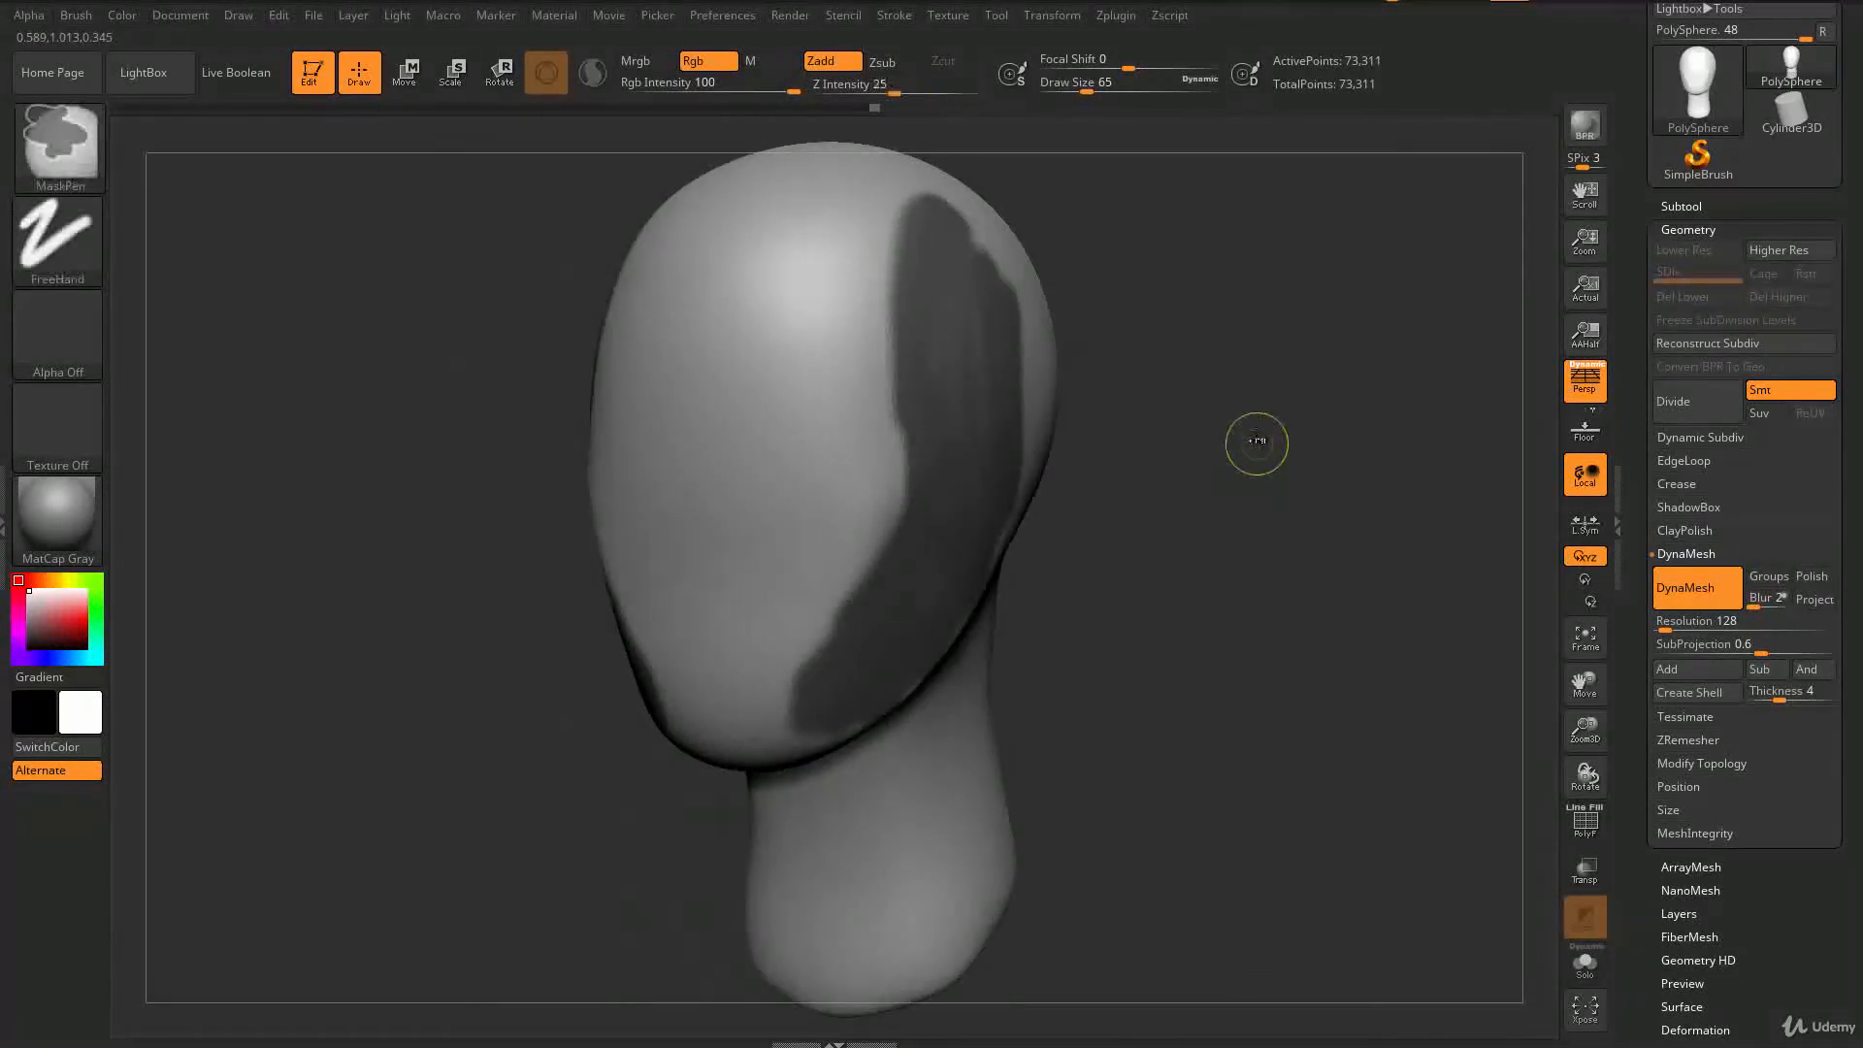
{"action": "left_click_drag", "start_coordinate": [1271, 415], "coordinate": [1386, 560], "text": "ctrl"}
- Polish the side planes of the cheek and jaw with the hPolish brush at draw size 268
{"action": "key", "text": "s"}
{"action": "left_click_drag", "start_coordinate": [1229, 557], "coordinate": [1308, 504]}
{"action": "key", "text": "s"}
{"action": "right_click_drag", "start_coordinate": [1189, 619], "coordinate": [1181, 637]}
{"action": "key", "text": "b"}
{"action": "key", "text": "h"}
{"action": "key", "text": "p"}
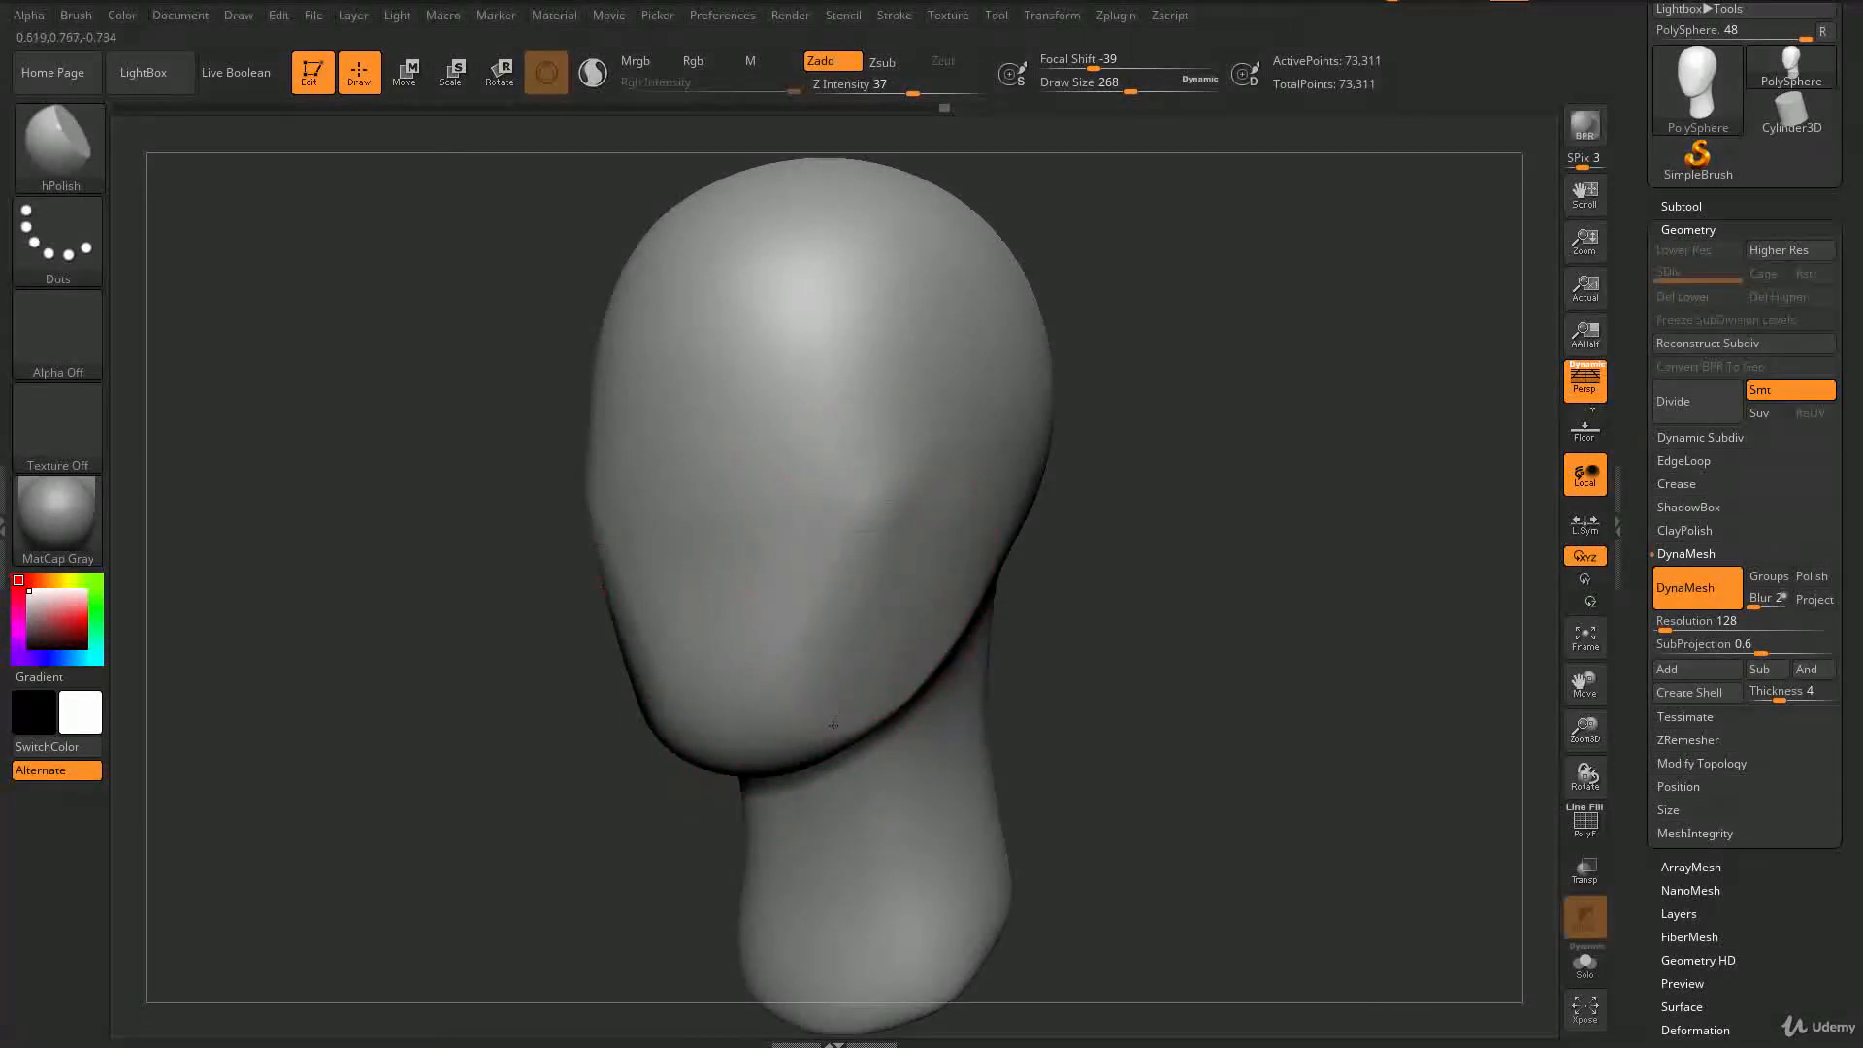
{"action": "mouse_move", "coordinate": [1189, 617]}
{"action": "left_mouse_down"}
{"action": "mouse_move", "coordinate": [1253, 621]}
{"action": "mouse_move", "coordinate": [864, 579]}
{"action": "left_mouse_up"}
{"action": "left_click_drag", "start_coordinate": [1077, 692], "coordinate": [1022, 586]}
{"action": "left_click_drag", "start_coordinate": [806, 615], "coordinate": [869, 624]}
{"action": "mouse_move", "coordinate": [1040, 621]}
{"action": "left_mouse_down"}
{"action": "mouse_move", "coordinate": [1116, 698]}
{"action": "mouse_move", "coordinate": [1087, 635]}
{"action": "left_mouse_up"}
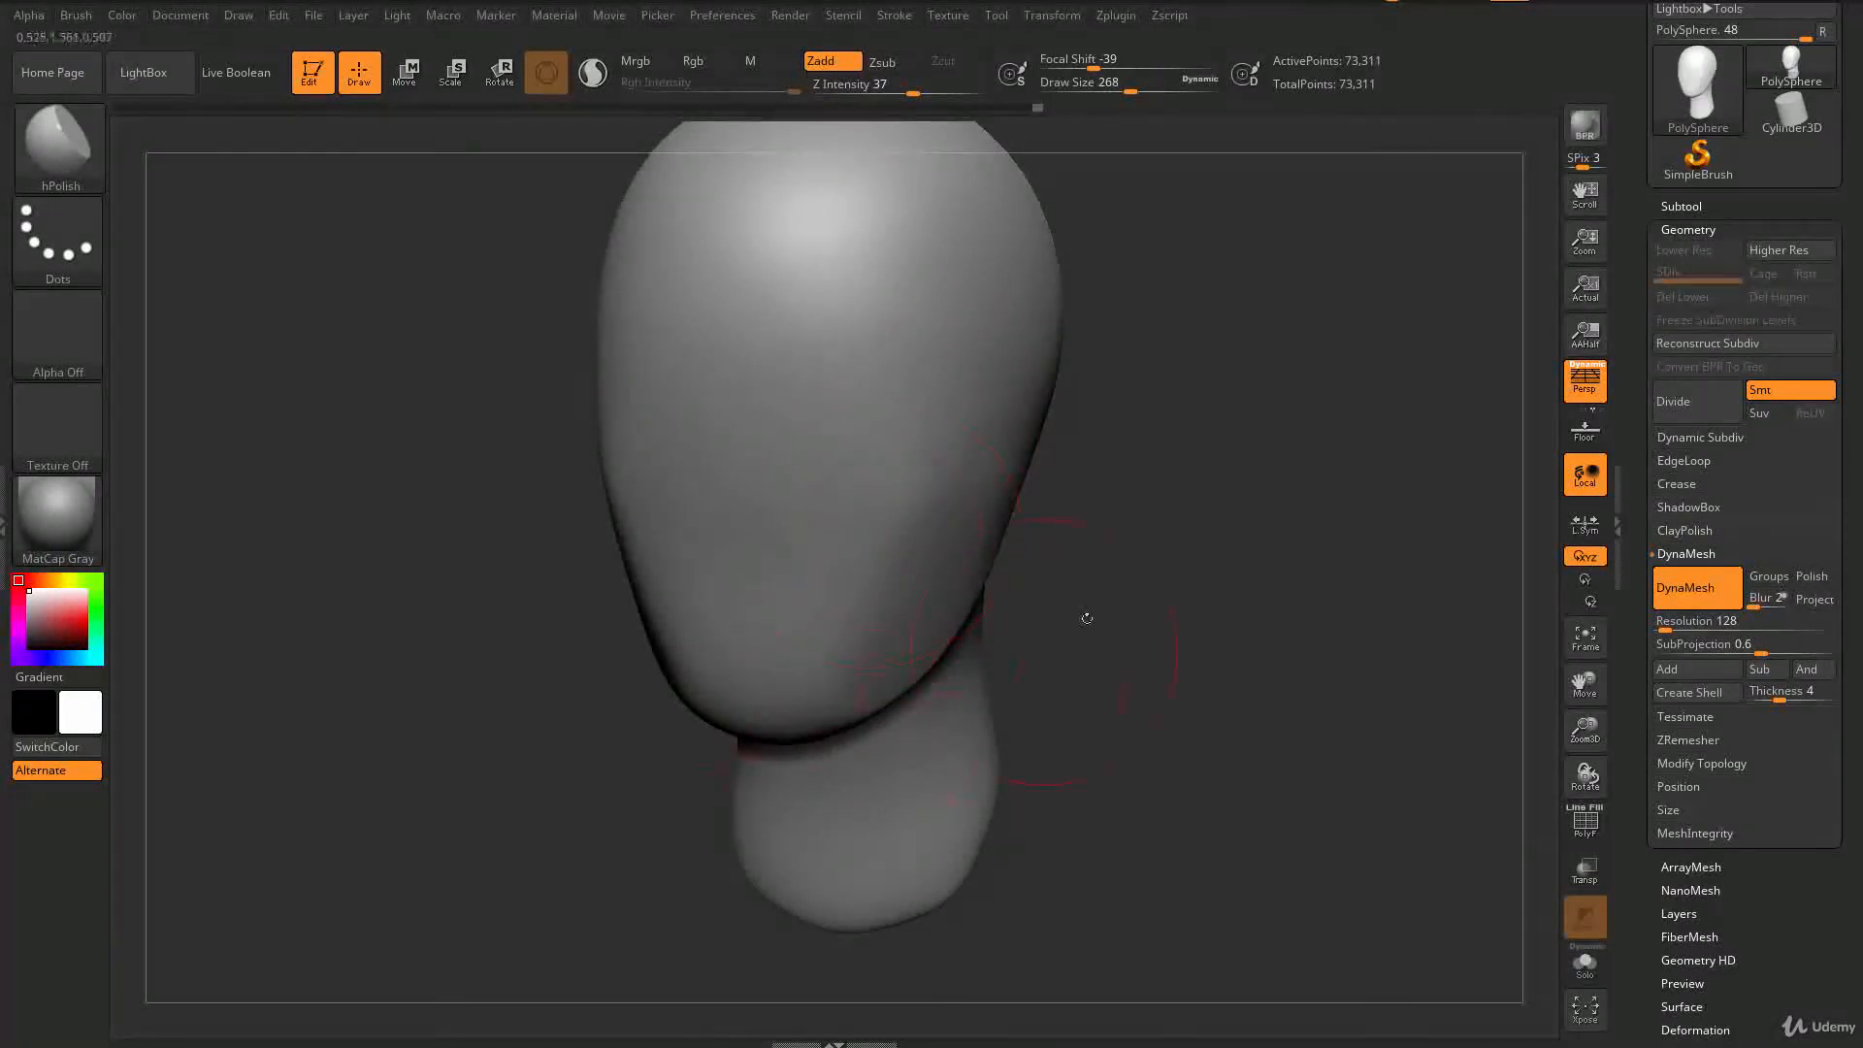
{"action": "left_click_drag", "start_coordinate": [1069, 634], "coordinate": [805, 611]}
{"action": "left_click_drag", "start_coordinate": [1077, 648], "coordinate": [878, 582]}
{"action": "mouse_move", "coordinate": [1224, 666]}
{"action": "left_mouse_down"}
{"action": "mouse_move", "coordinate": [1099, 613]}
{"action": "mouse_move", "coordinate": [1138, 524]}
{"action": "left_mouse_up"}
- Narrow the sides of the jaw with the Move brush at draw size 324 and smooth the lower cheeks
{"action": "key", "text": "s"}
{"action": "left_click", "coordinate": [1137, 476]}
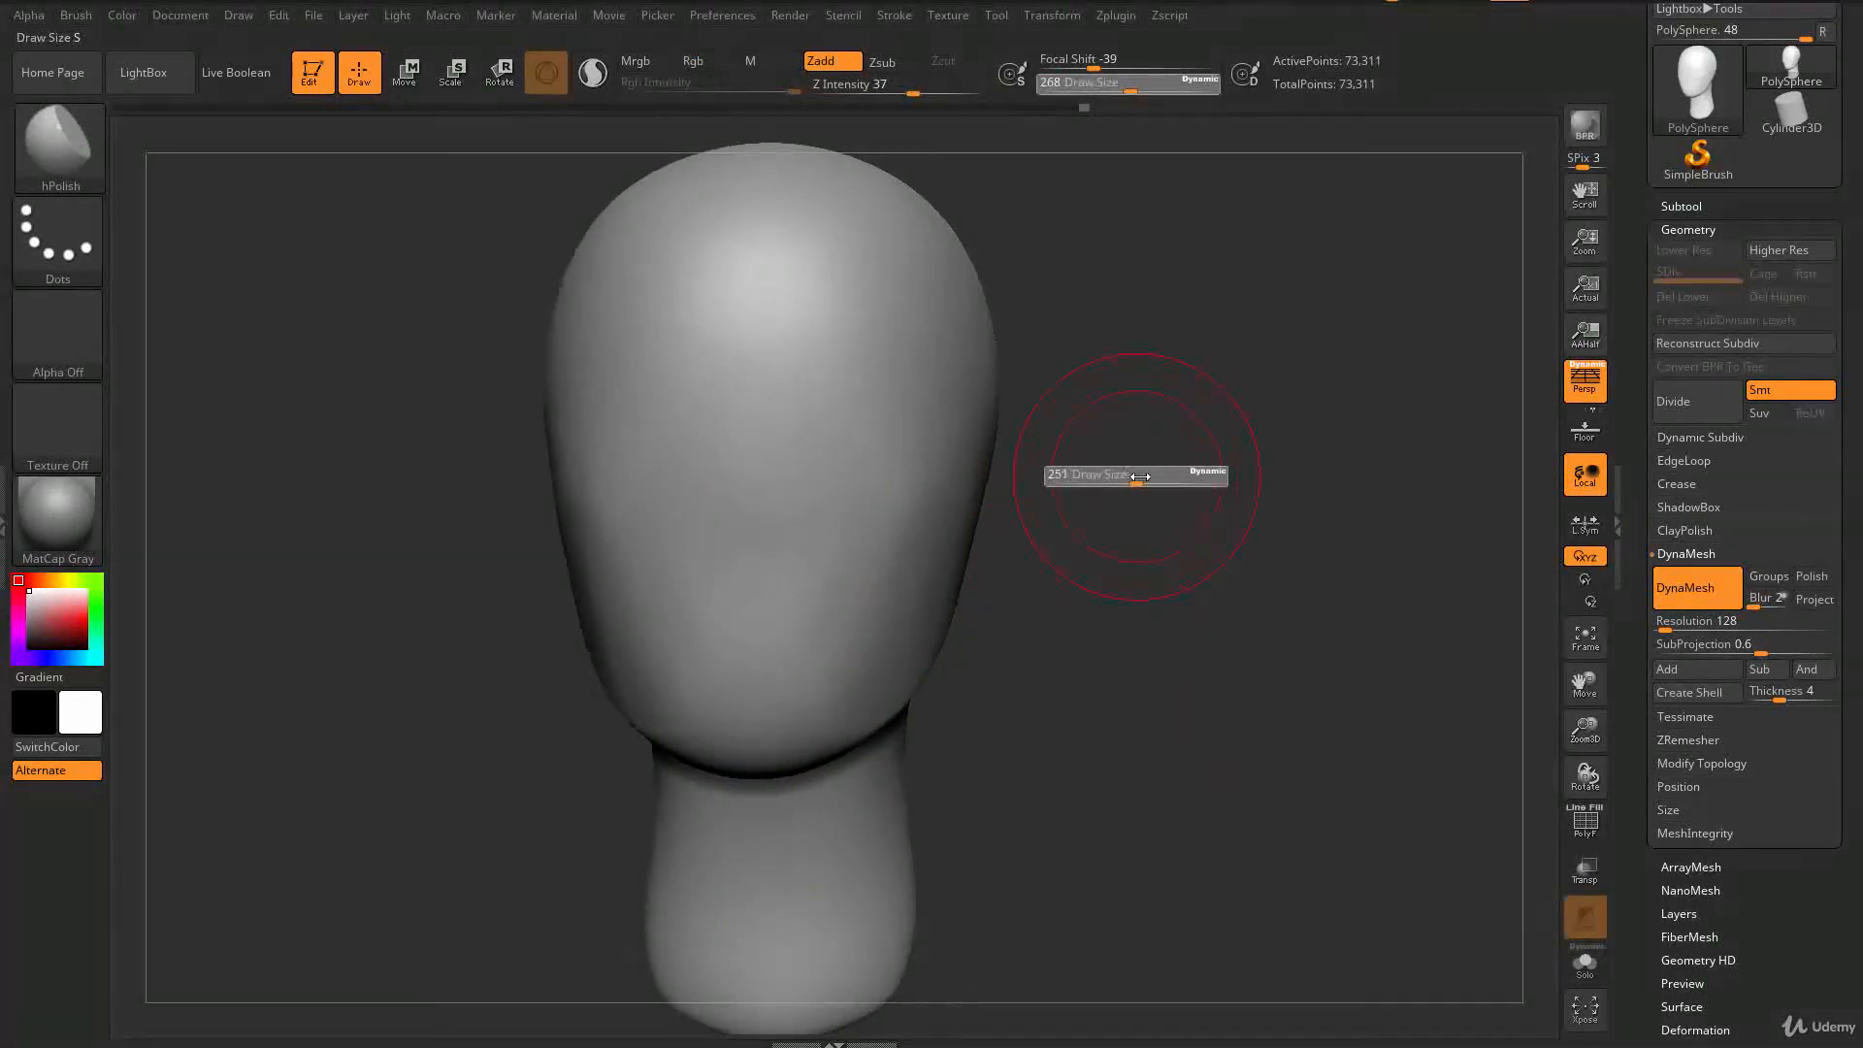
{"action": "key", "text": "b"}
{"action": "key", "text": "m"}
{"action": "key", "text": "v"}
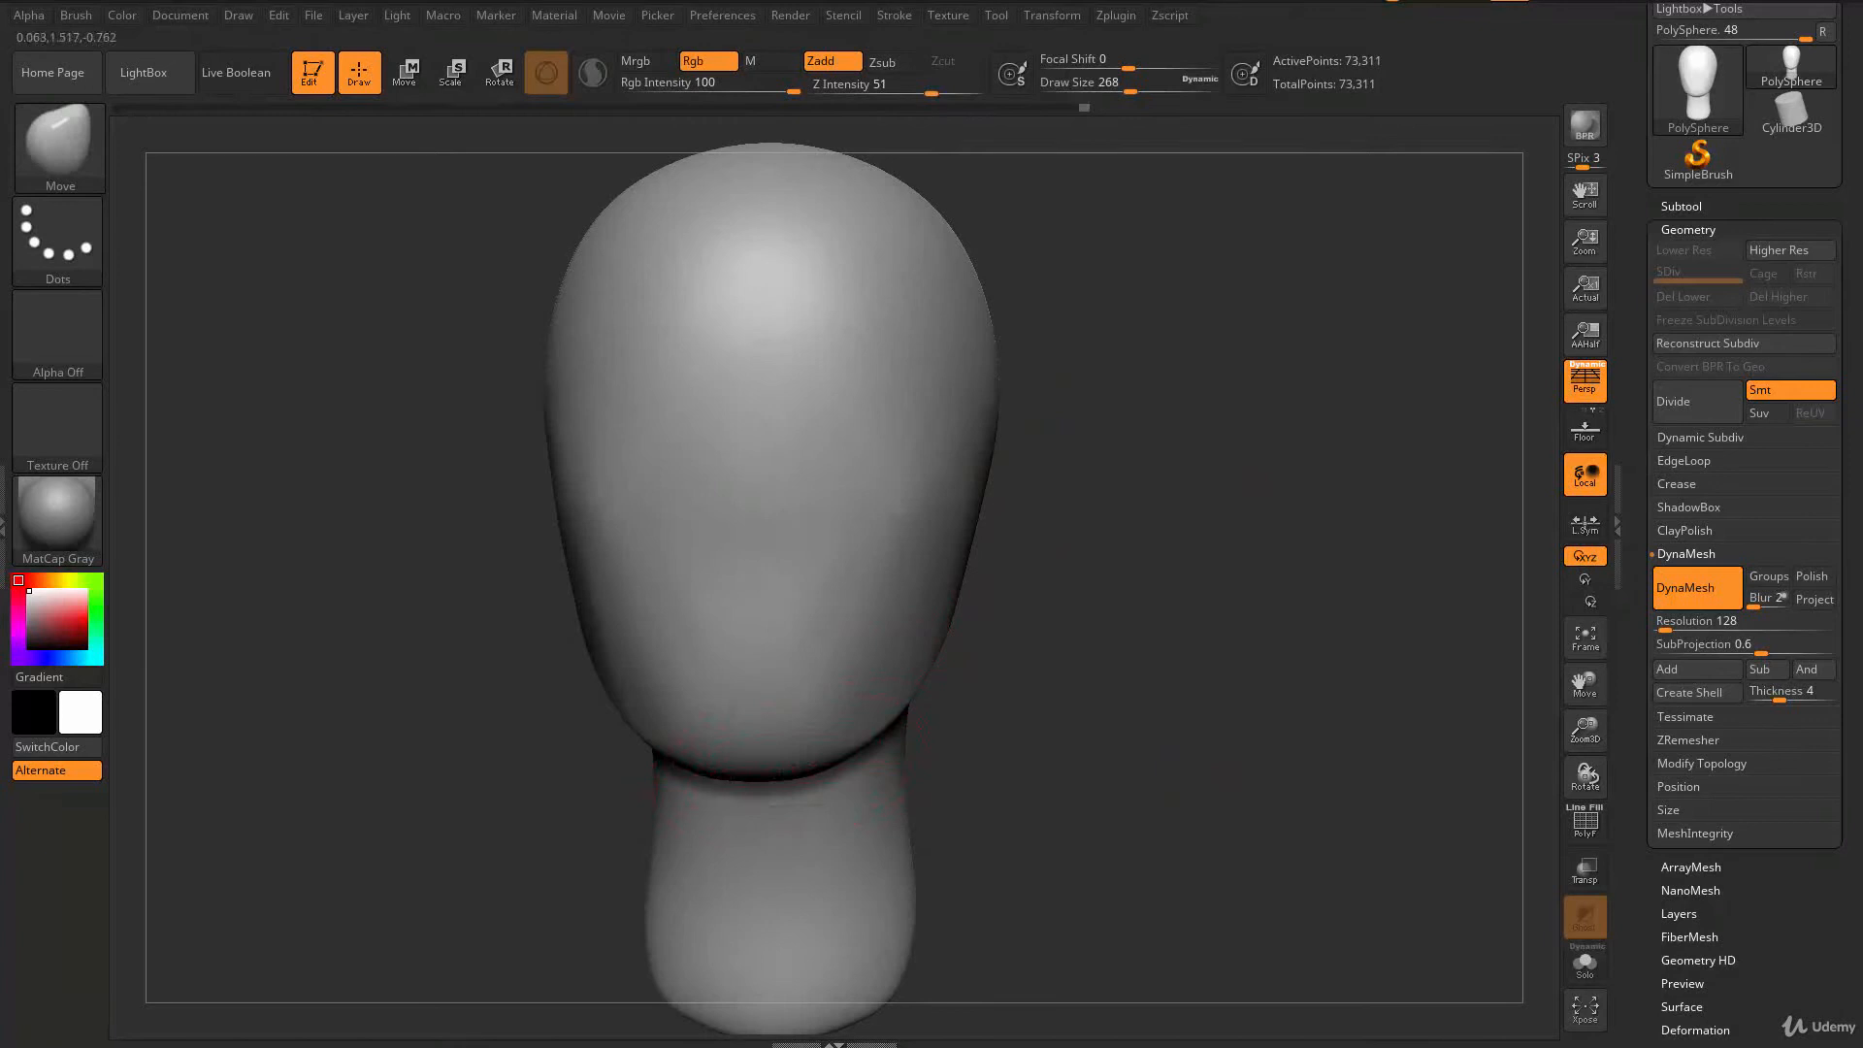
{"action": "mouse_move", "coordinate": [981, 670]}
{"action": "left_mouse_down"}
{"action": "mouse_move", "coordinate": [932, 671]}
{"action": "mouse_move", "coordinate": [933, 723]}
{"action": "mouse_move", "coordinate": [874, 703]}
{"action": "left_mouse_up"}
{"action": "left_click_drag", "start_coordinate": [928, 611], "coordinate": [915, 620]}
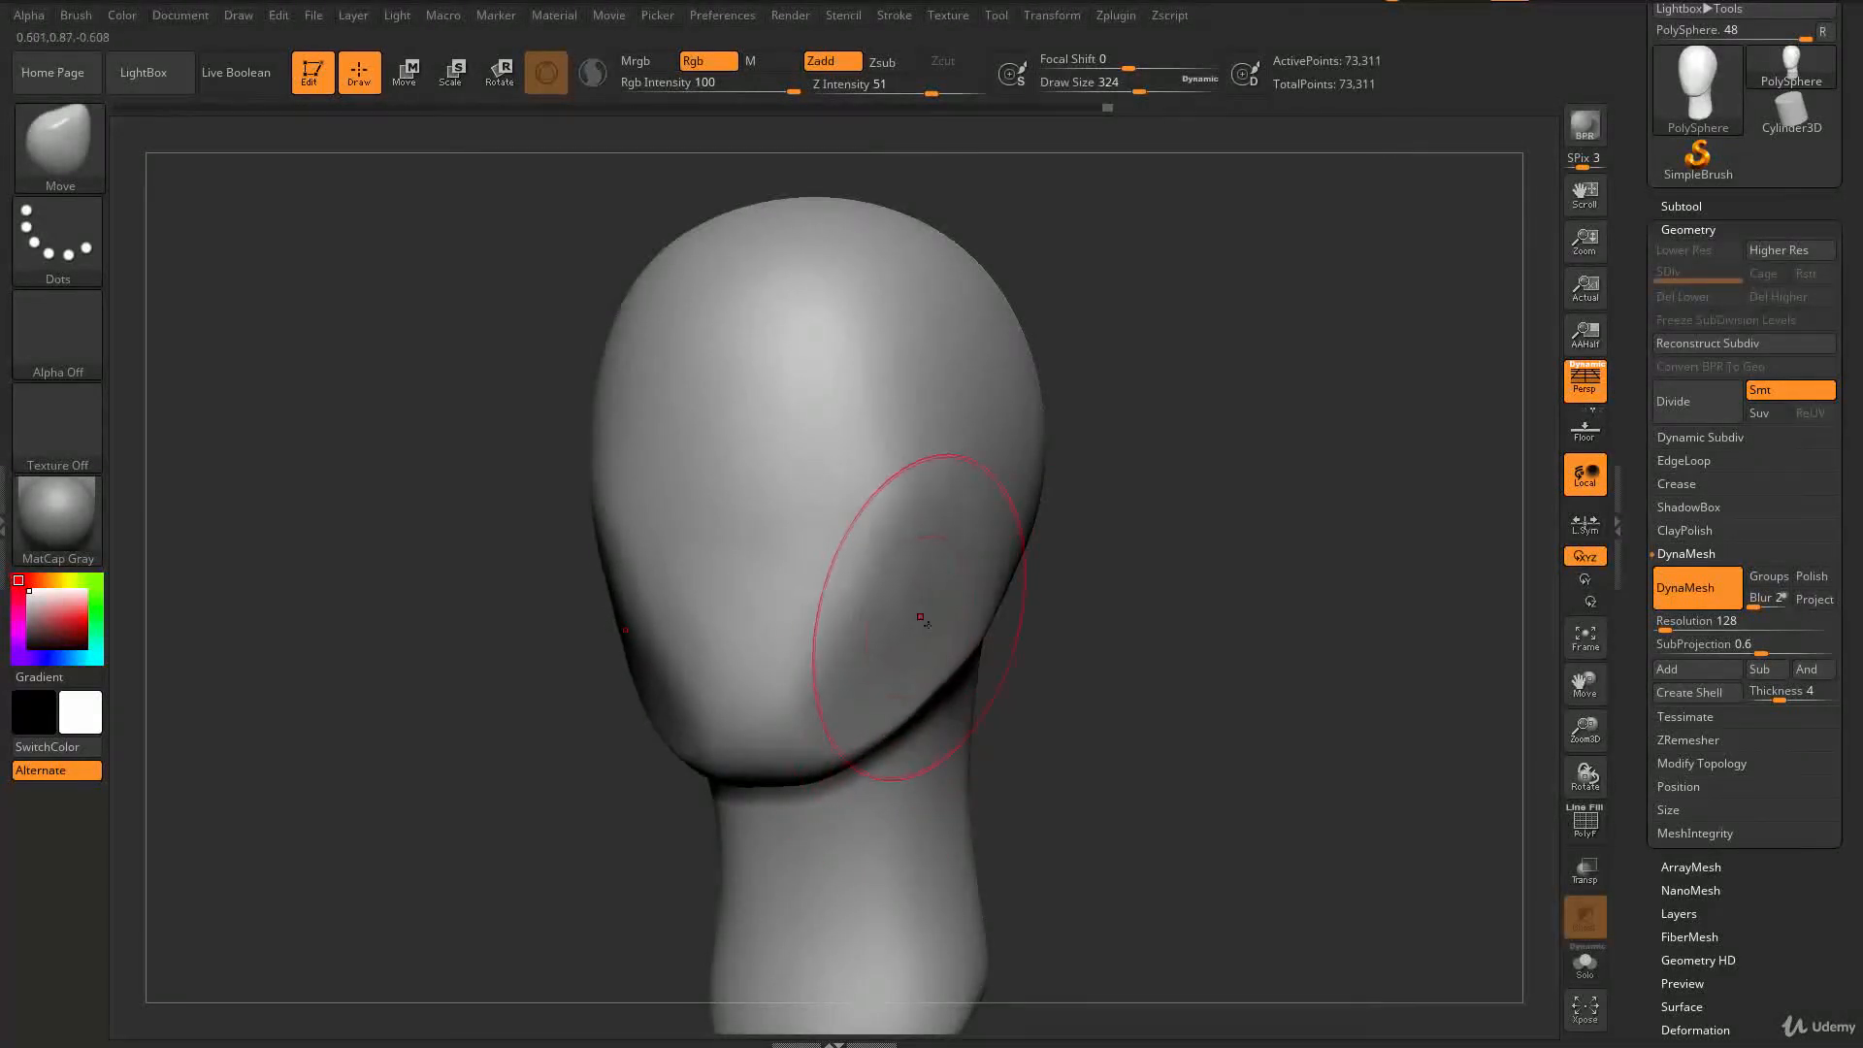
{"action": "left_click_drag", "start_coordinate": [1005, 704], "coordinate": [1044, 690], "text": "shift"}
{"action": "left_click_drag", "start_coordinate": [881, 664], "coordinate": [872, 664], "text": "shift"}
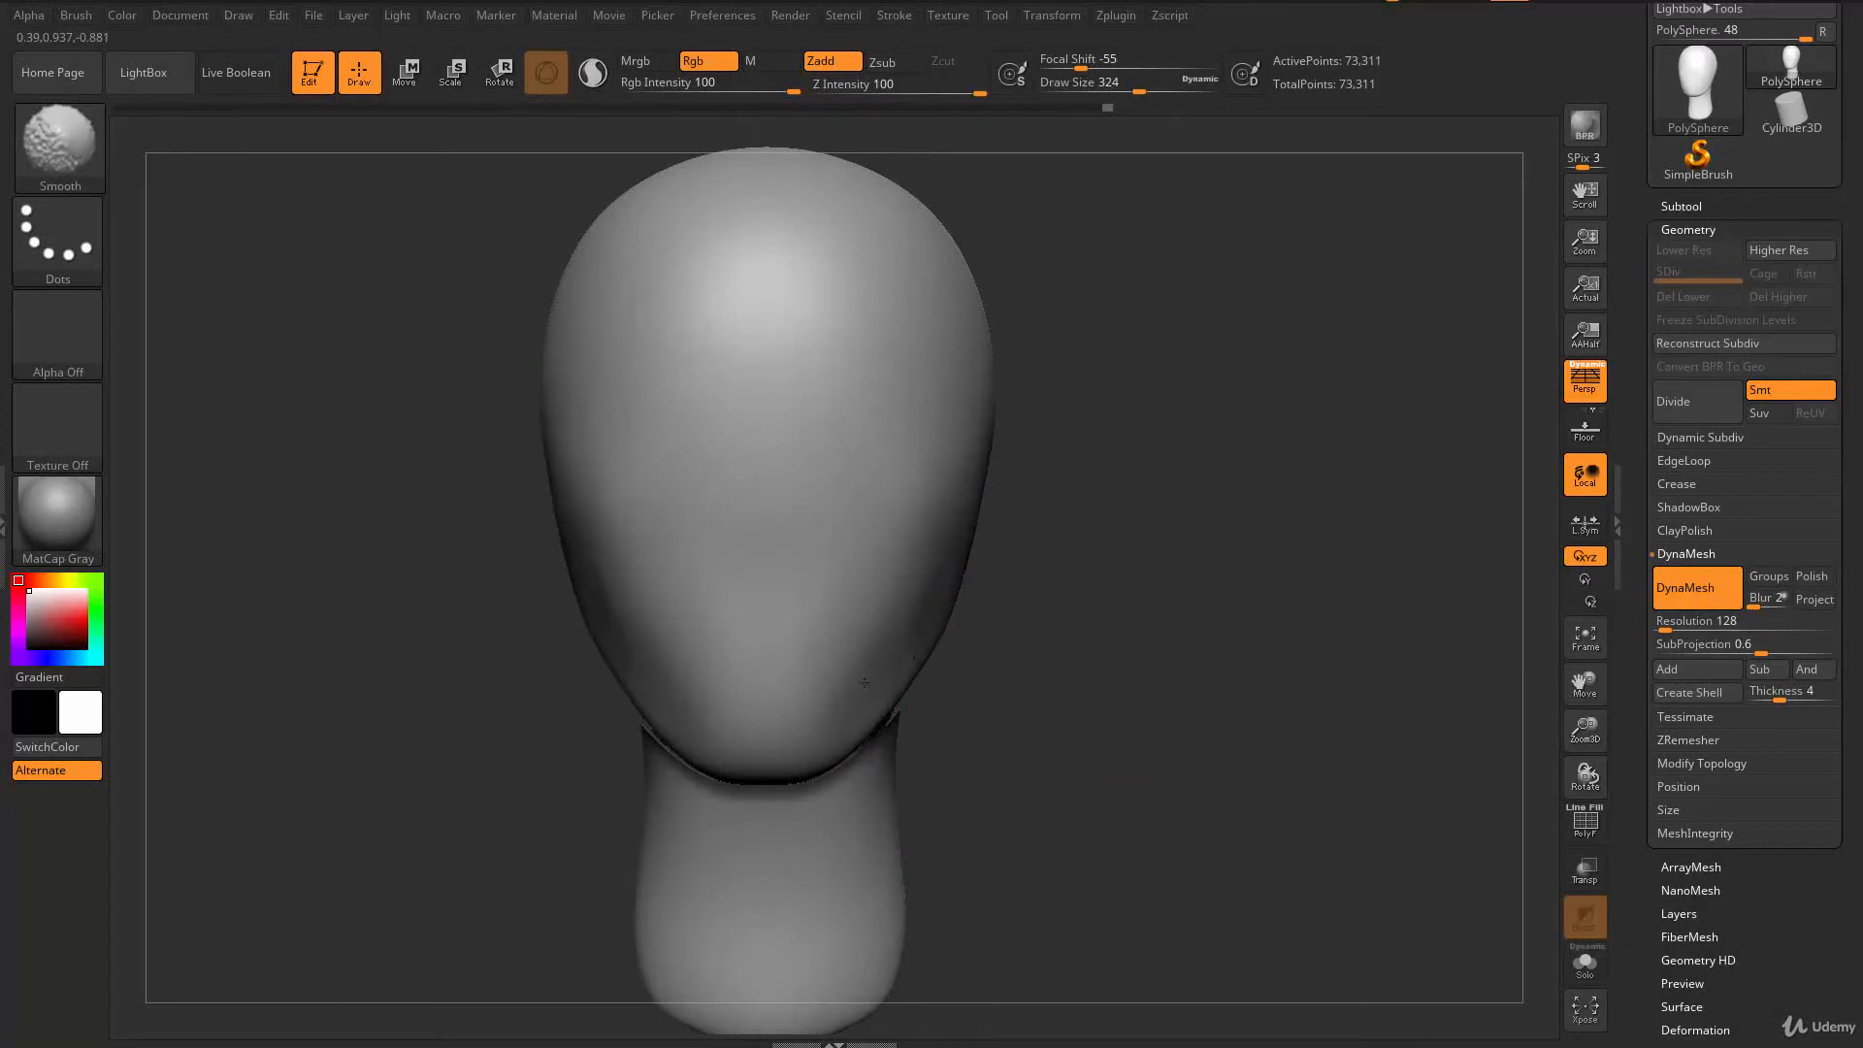
- Adjust the back of the jaw on the other side of the head with the Move brush at draw size 358
{"action": "mouse_move", "coordinate": [1028, 680]}
{"action": "left_mouse_down"}
{"action": "mouse_move", "coordinate": [977, 670]}
{"action": "mouse_move", "coordinate": [934, 826]}
{"action": "mouse_move", "coordinate": [1085, 821]}
{"action": "mouse_move", "coordinate": [1107, 798]}
{"action": "left_mouse_up"}
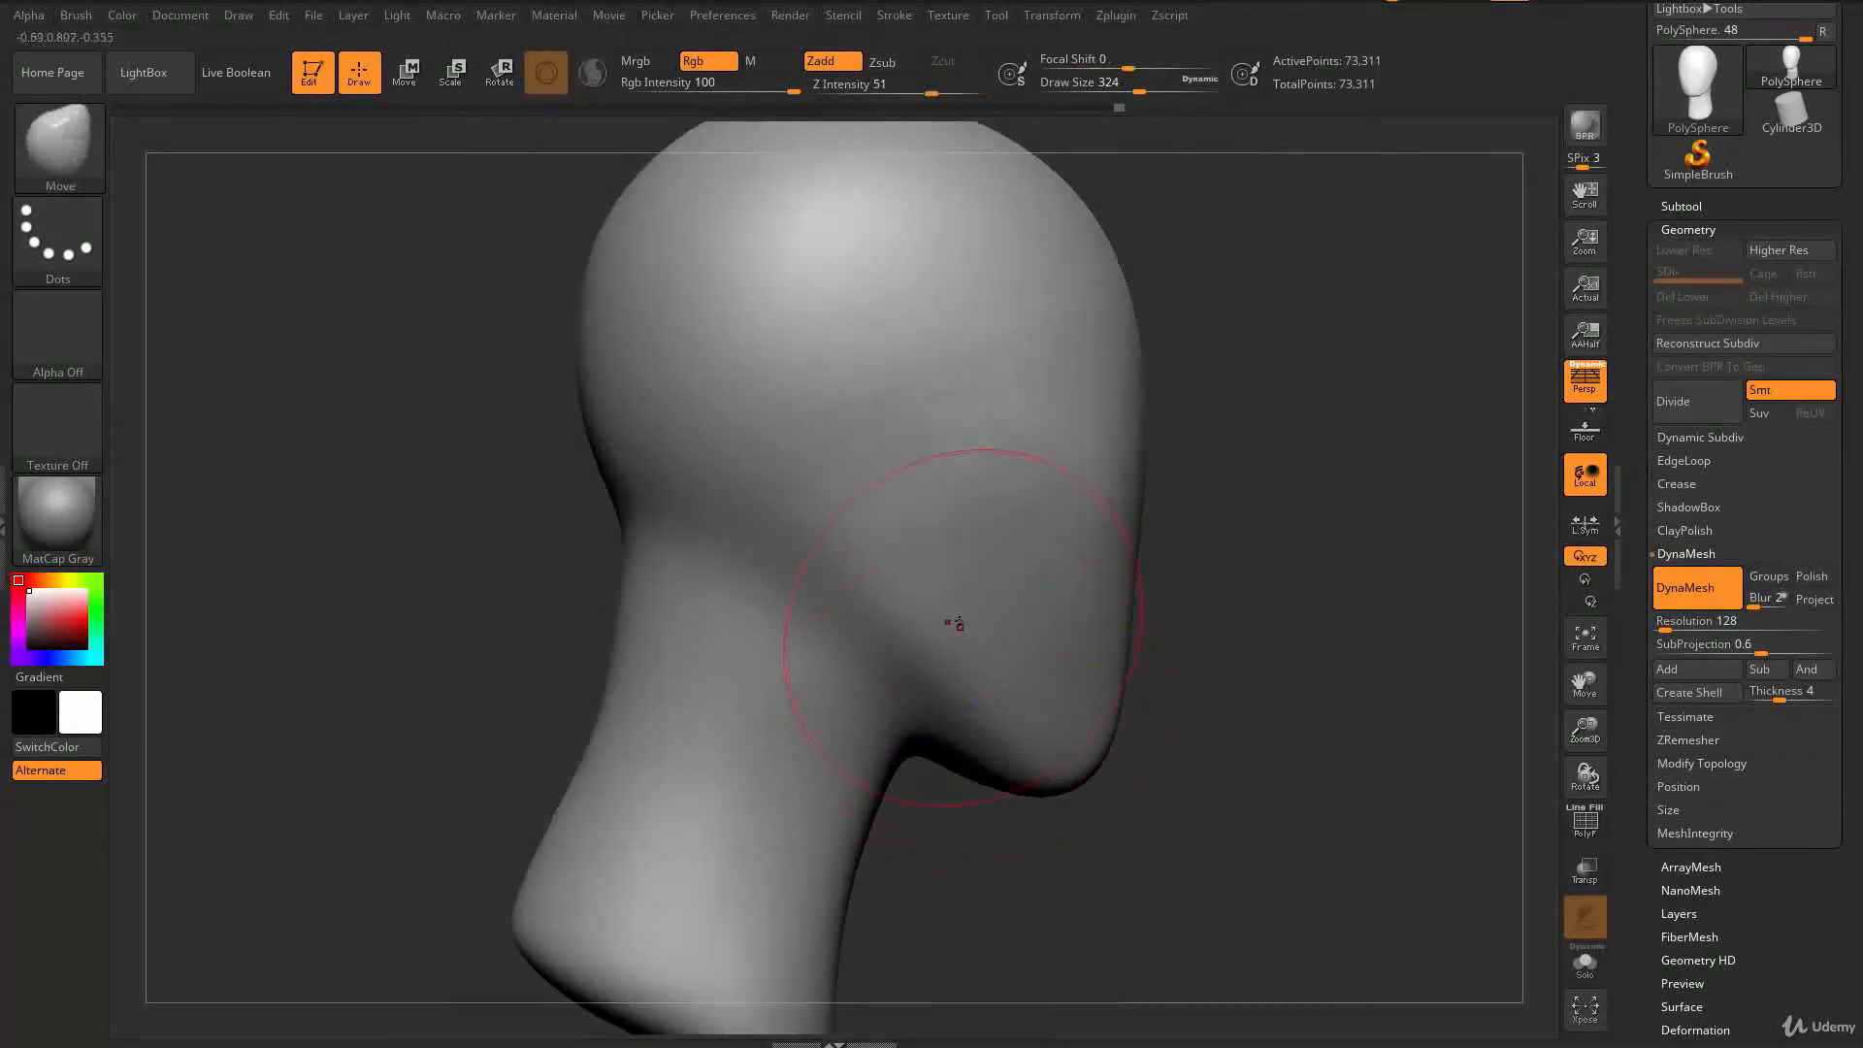
{"action": "key", "text": "s"}
{"action": "left_click_drag", "start_coordinate": [955, 621], "coordinate": [980, 616]}
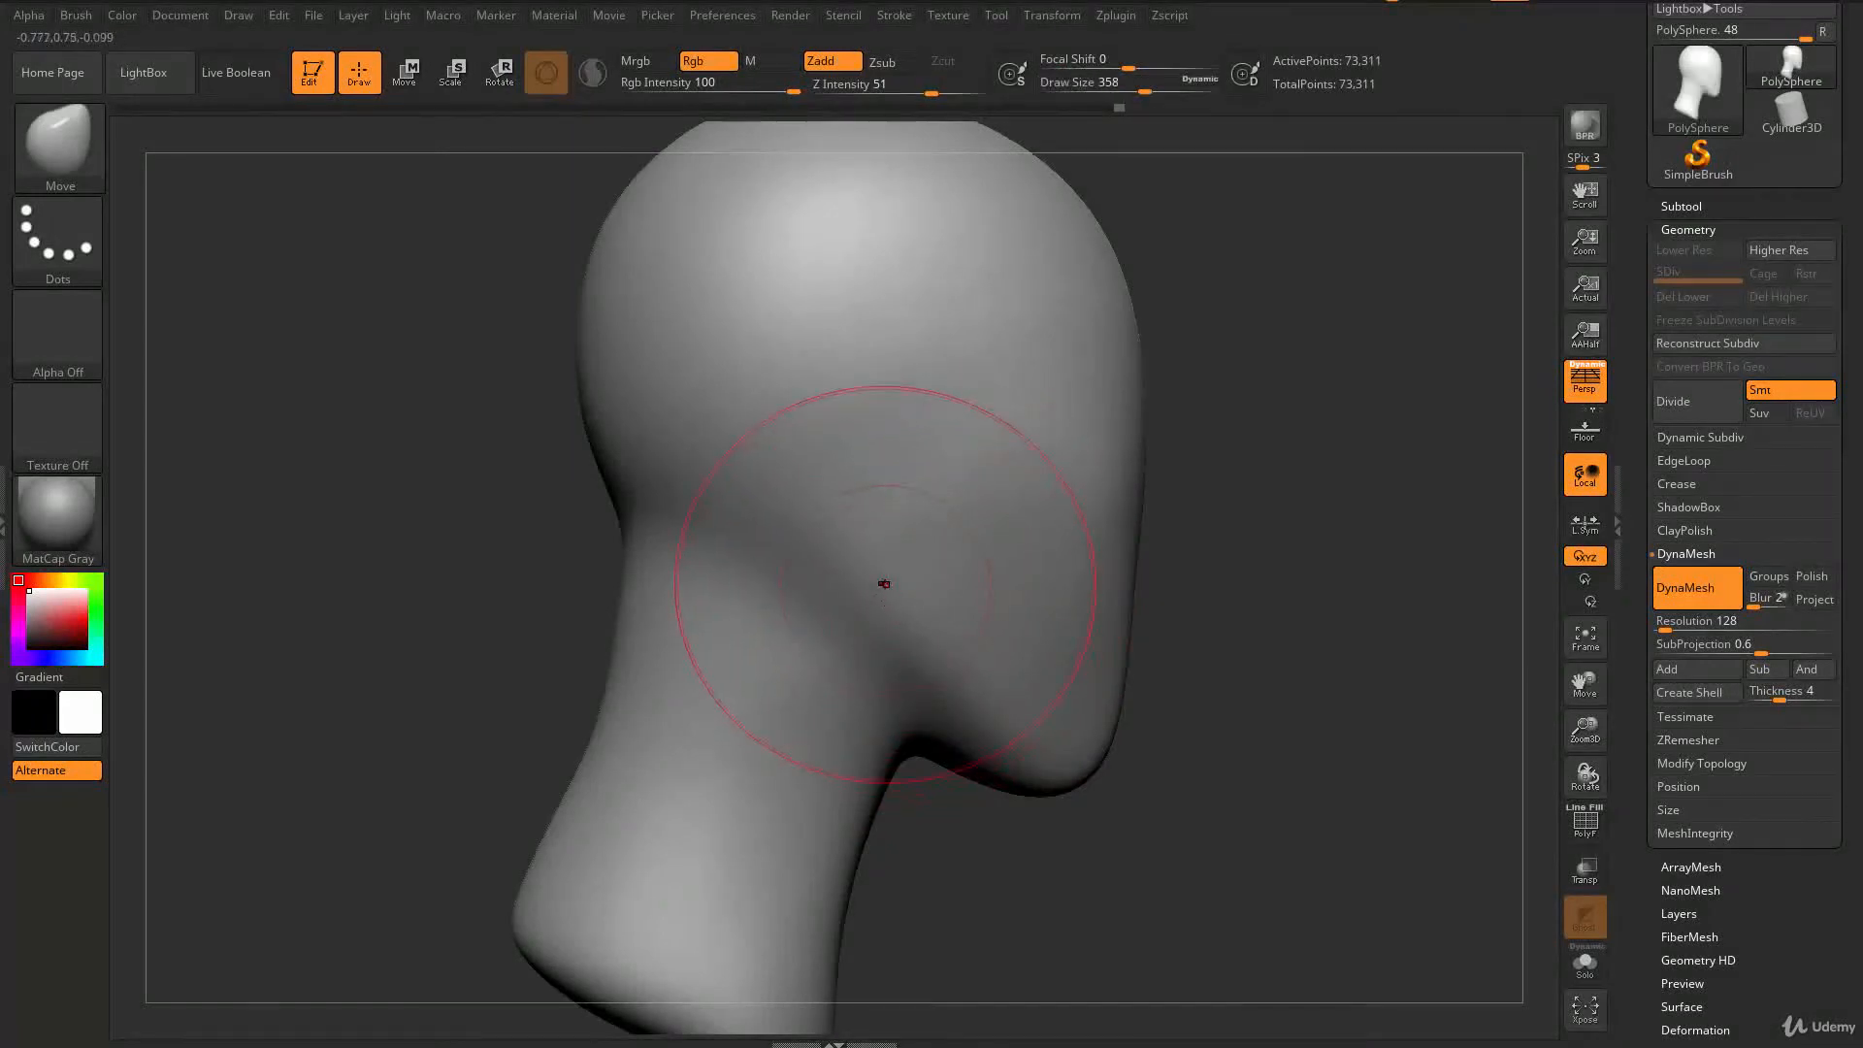
{"action": "key", "text": "s"}
{"action": "left_click_drag", "start_coordinate": [873, 613], "coordinate": [766, 621]}
{"action": "mouse_move", "coordinate": [1154, 630]}
{"action": "left_mouse_down"}
{"action": "mouse_move", "coordinate": [1115, 640]}
{"action": "mouse_move", "coordinate": [1190, 656]}
{"action": "mouse_move", "coordinate": [1183, 608]}
{"action": "left_mouse_up"}
- Flatten the side plane of the head and cheek with the hPolish brush at draw size 286
{"action": "key", "text": "s"}
{"action": "left_click_drag", "start_coordinate": [1115, 504], "coordinate": [1106, 475]}
{"action": "key", "text": "b"}
{"action": "key", "text": "h"}
{"action": "key", "text": "p"}
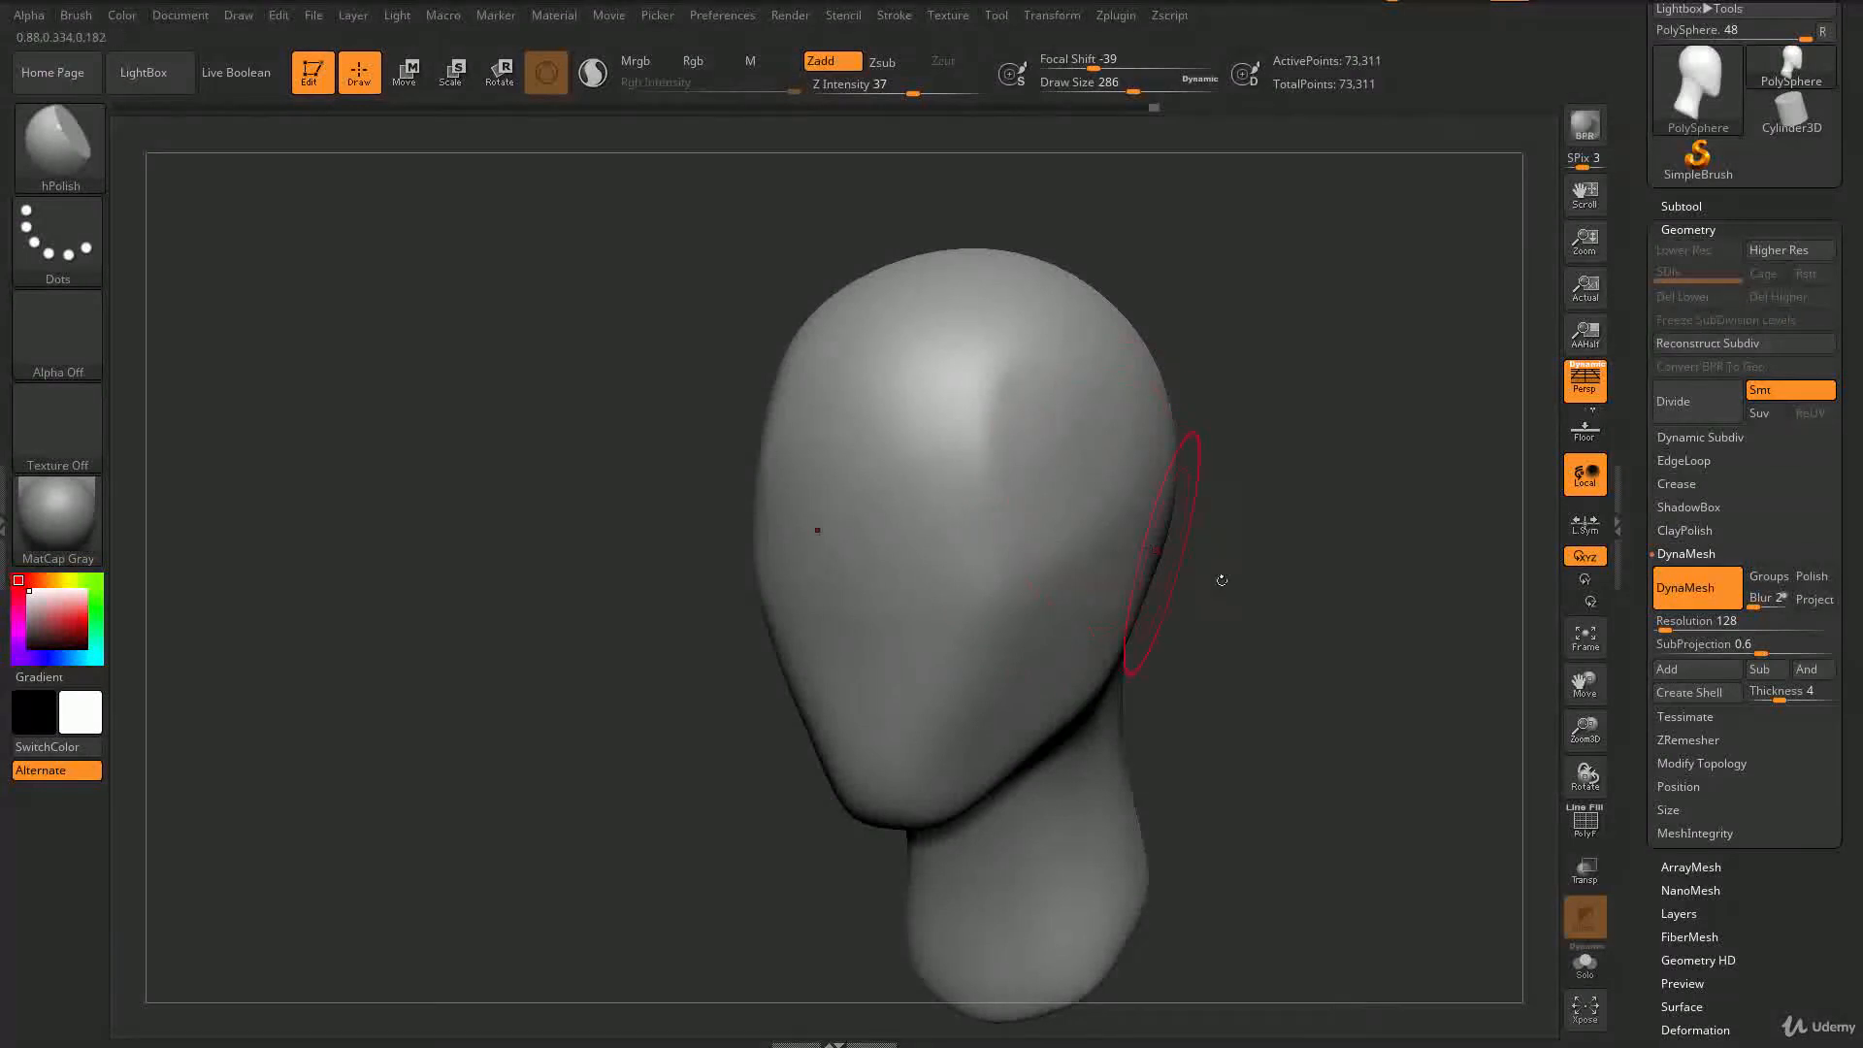
{"action": "left_click_drag", "start_coordinate": [1165, 545], "coordinate": [1185, 541]}
{"action": "mouse_move", "coordinate": [1187, 472]}
{"action": "left_mouse_down"}
{"action": "mouse_move", "coordinate": [1155, 445]}
{"action": "mouse_move", "coordinate": [1019, 418]}
{"action": "mouse_move", "coordinate": [1150, 431]}
{"action": "mouse_move", "coordinate": [999, 404]}
{"action": "mouse_move", "coordinate": [1053, 490]}
{"action": "mouse_move", "coordinate": [994, 742]}
{"action": "left_mouse_up"}
- Paint mask arrows at draw size 59 pointing from the temple and the jaw toward the cheekbone
{"action": "key", "text": "s"}
{"action": "key", "text": "s"}
{"action": "left_click_drag", "start_coordinate": [1005, 587], "coordinate": [1067, 532], "text": "ctrl"}
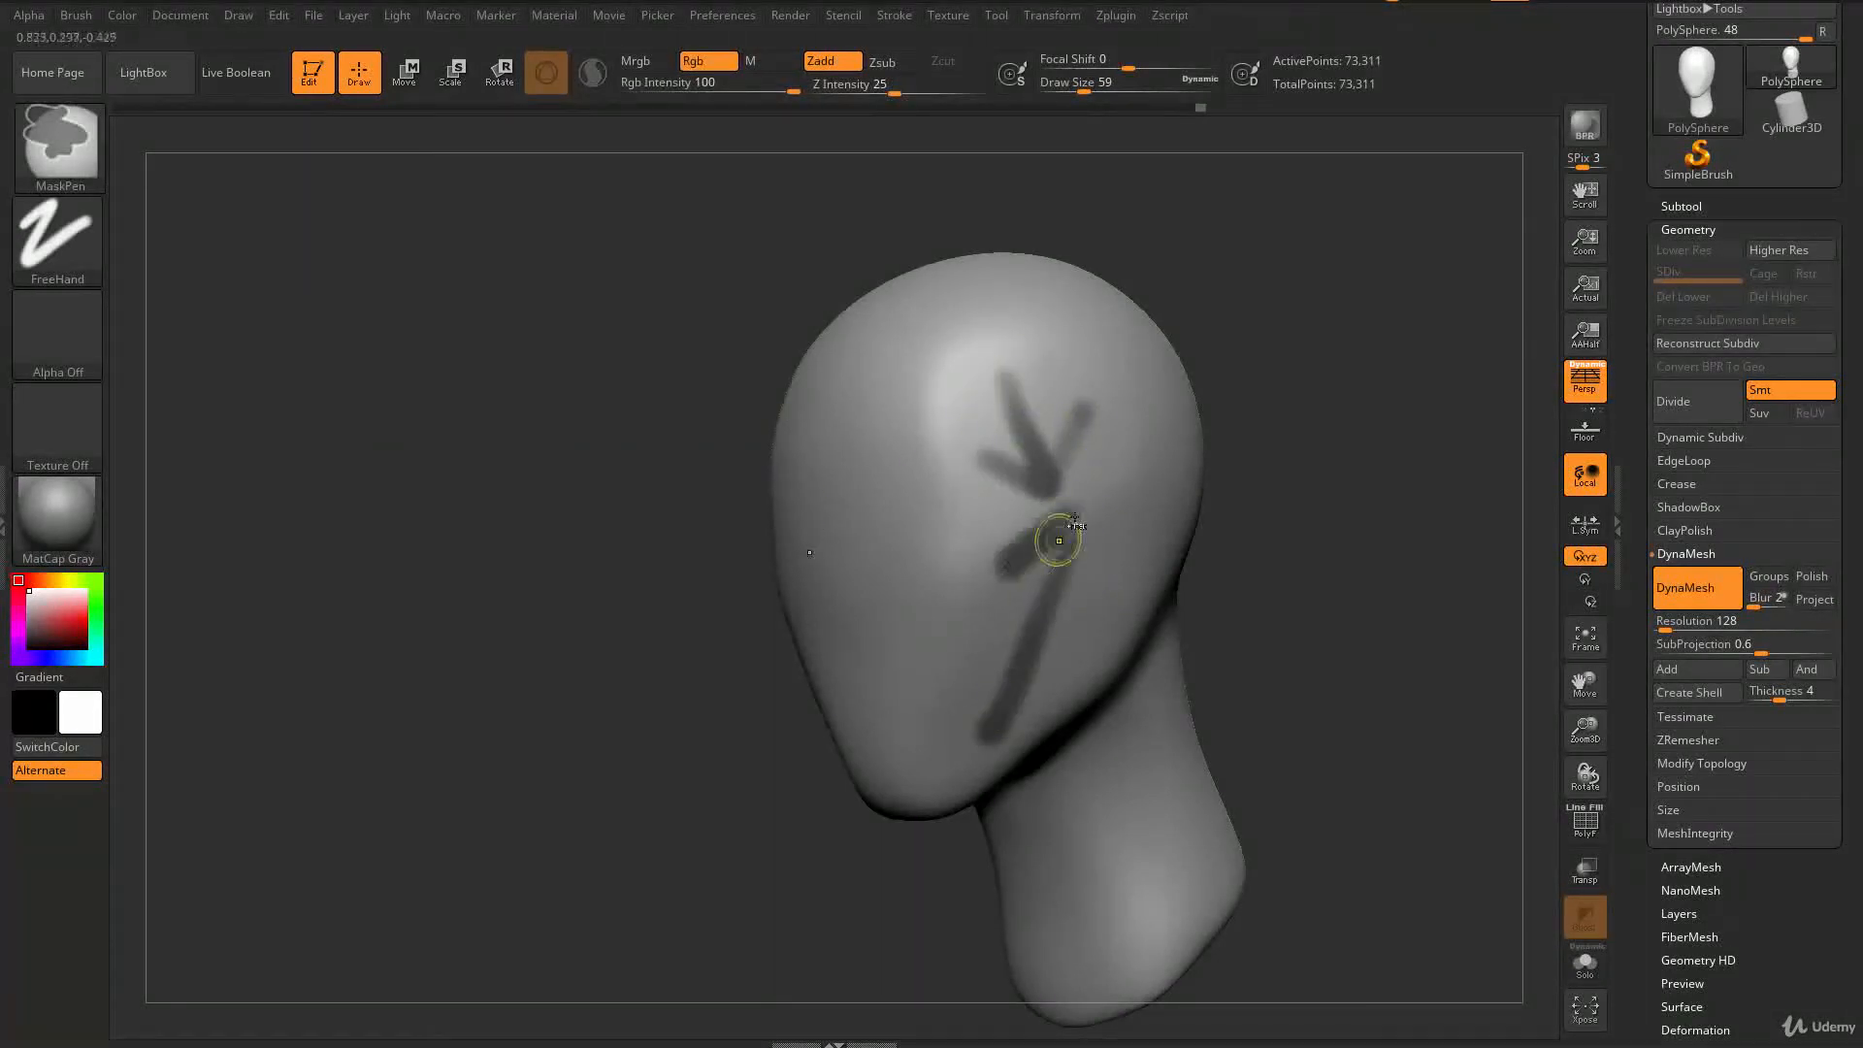
{"action": "left_click_drag", "start_coordinate": [1116, 602], "coordinate": [1074, 524], "text": "ctrl"}
{"action": "mouse_move", "coordinate": [1289, 573]}
{"action": "left_mouse_down"}
{"action": "mouse_move", "coordinate": [1322, 562]}
{"action": "mouse_move", "coordinate": [1277, 561]}
{"action": "left_mouse_up"}
- Paint mask marks radiating from the cheekbone toward the forehead, jaw and front of the face, and clear the mask
{"action": "left_click", "coordinate": [1135, 503], "text": "ctrl"}
{"action": "left_click", "coordinate": [1086, 502], "text": "ctrl"}
{"action": "mouse_move", "coordinate": [998, 557]}
{"action": "left_mouse_down", "text": "ctrl"}
{"action": "mouse_move", "coordinate": [1089, 505]}
{"action": "mouse_move", "coordinate": [995, 357]}
{"action": "left_mouse_up", "text": "ctrl"}
{"action": "mouse_move", "coordinate": [982, 427]}
{"action": "left_mouse_down", "text": "ctrl"}
{"action": "mouse_move", "coordinate": [1014, 354]}
{"action": "mouse_move", "coordinate": [1068, 388]}
{"action": "left_mouse_up", "text": "ctrl"}
{"action": "mouse_move", "coordinate": [1087, 637]}
{"action": "left_mouse_down", "text": "ctrl"}
{"action": "mouse_move", "coordinate": [945, 678]}
{"action": "mouse_move", "coordinate": [1039, 753]}
{"action": "mouse_move", "coordinate": [1208, 667]}
{"action": "mouse_move", "coordinate": [1290, 660]}
{"action": "mouse_move", "coordinate": [998, 570]}
{"action": "mouse_move", "coordinate": [946, 612]}
{"action": "mouse_move", "coordinate": [990, 519]}
{"action": "mouse_move", "coordinate": [1115, 583]}
{"action": "left_mouse_up", "text": "ctrl"}
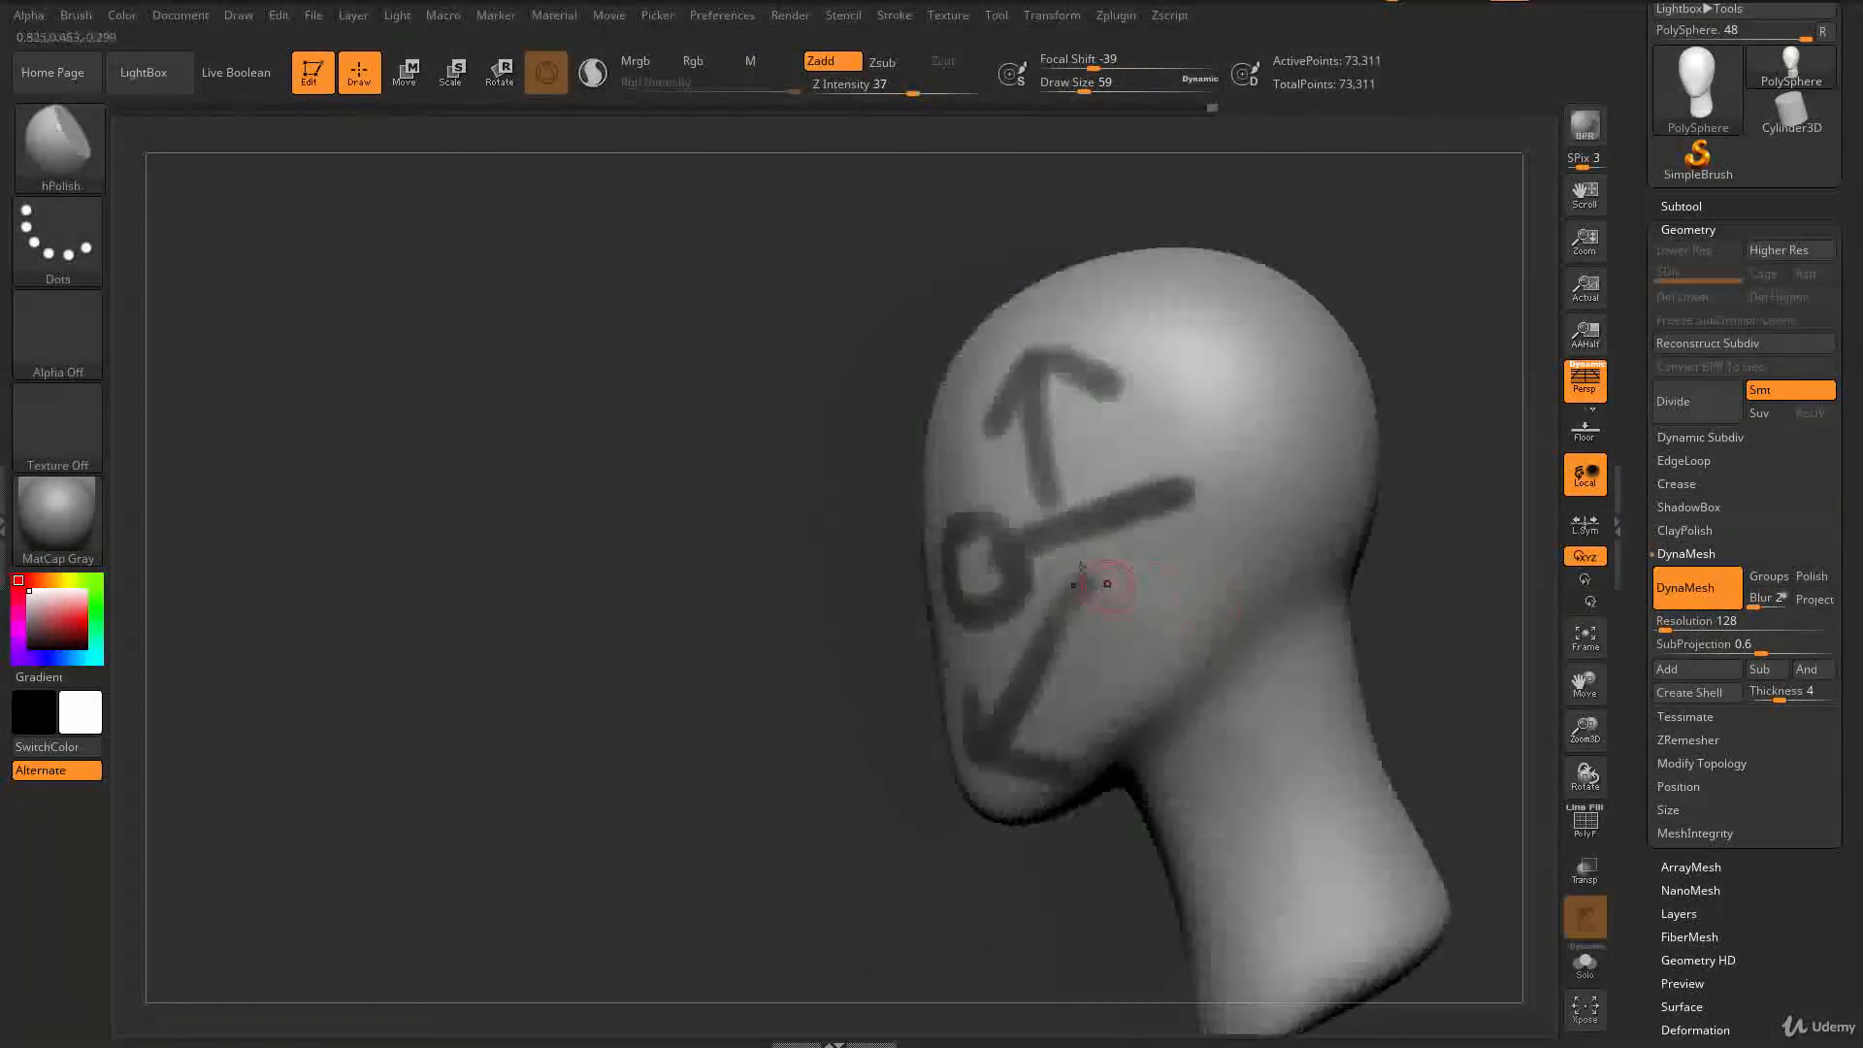
{"action": "mouse_move", "coordinate": [1427, 573]}
{"action": "left_mouse_down"}
{"action": "mouse_move", "coordinate": [1434, 587]}
{"action": "mouse_move", "coordinate": [1268, 540]}
{"action": "left_mouse_up"}
{"action": "mouse_move", "coordinate": [1145, 500]}
{"action": "left_mouse_down", "text": "ctrl"}
{"action": "mouse_move", "coordinate": [1145, 476]}
{"action": "mouse_move", "coordinate": [1240, 555]}
{"action": "mouse_move", "coordinate": [1169, 606]}
{"action": "left_mouse_up", "text": "ctrl"}
{"action": "mouse_move", "coordinate": [1417, 621]}
{"action": "left_mouse_down"}
{"action": "mouse_move", "coordinate": [1300, 621]}
{"action": "mouse_move", "coordinate": [1339, 495]}
{"action": "mouse_move", "coordinate": [1462, 628]}
{"action": "mouse_move", "coordinate": [1247, 553]}
{"action": "mouse_move", "coordinate": [1145, 456]}
{"action": "left_mouse_up"}
- Polish the temple and side of the skull with the hPolish brush at draw size 251
{"action": "key", "text": "s"}
{"action": "left_click", "coordinate": [1249, 554]}
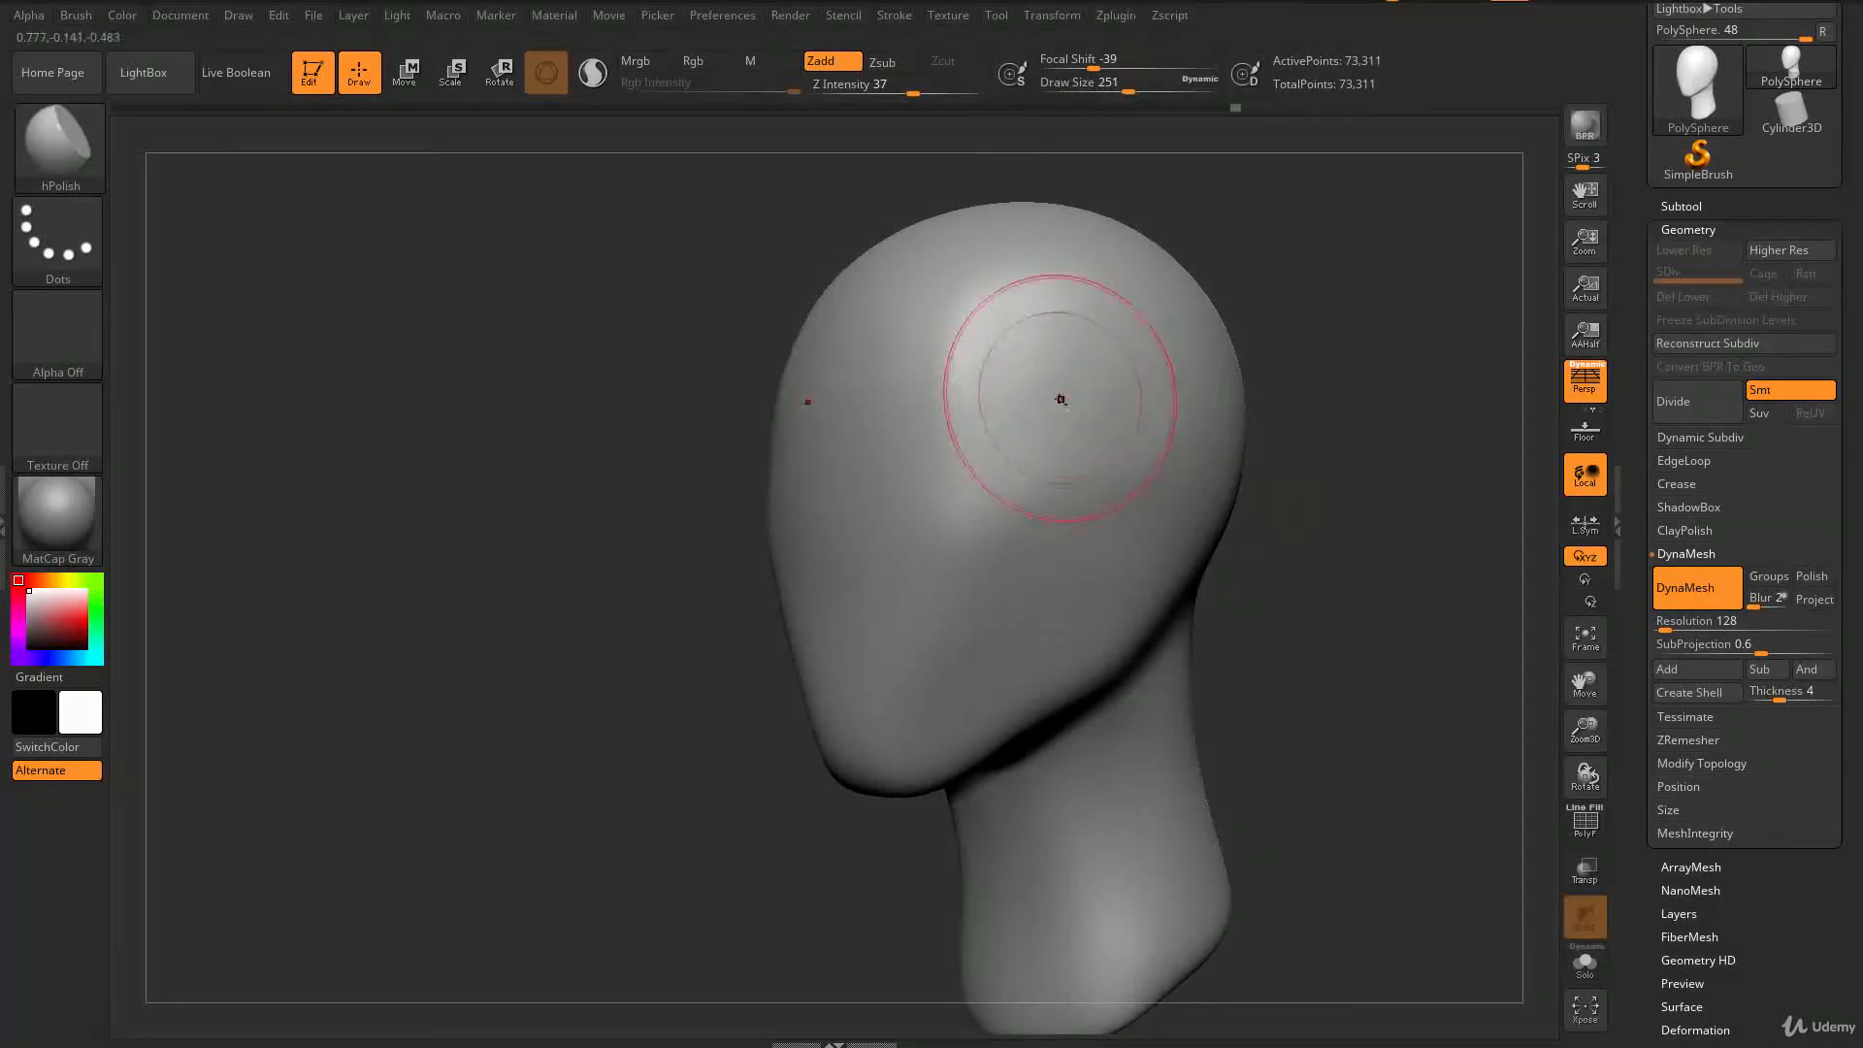
{"action": "mouse_move", "coordinate": [1061, 399]}
{"action": "left_mouse_down"}
{"action": "mouse_move", "coordinate": [1061, 456]}
{"action": "mouse_move", "coordinate": [1033, 459]}
{"action": "mouse_move", "coordinate": [1038, 306]}
{"action": "mouse_move", "coordinate": [1140, 425]}
{"action": "left_mouse_up"}
{"action": "mouse_move", "coordinate": [1280, 427]}
{"action": "left_mouse_down"}
{"action": "mouse_move", "coordinate": [1318, 428]}
{"action": "mouse_move", "coordinate": [1252, 533]}
{"action": "mouse_move", "coordinate": [1373, 533]}
{"action": "left_mouse_up"}
- Paint mask guide strokes over the front and side planes of the face at draw size 124, and clear the mask
{"action": "key", "text": "s"}
{"action": "left_click", "coordinate": [1116, 480]}
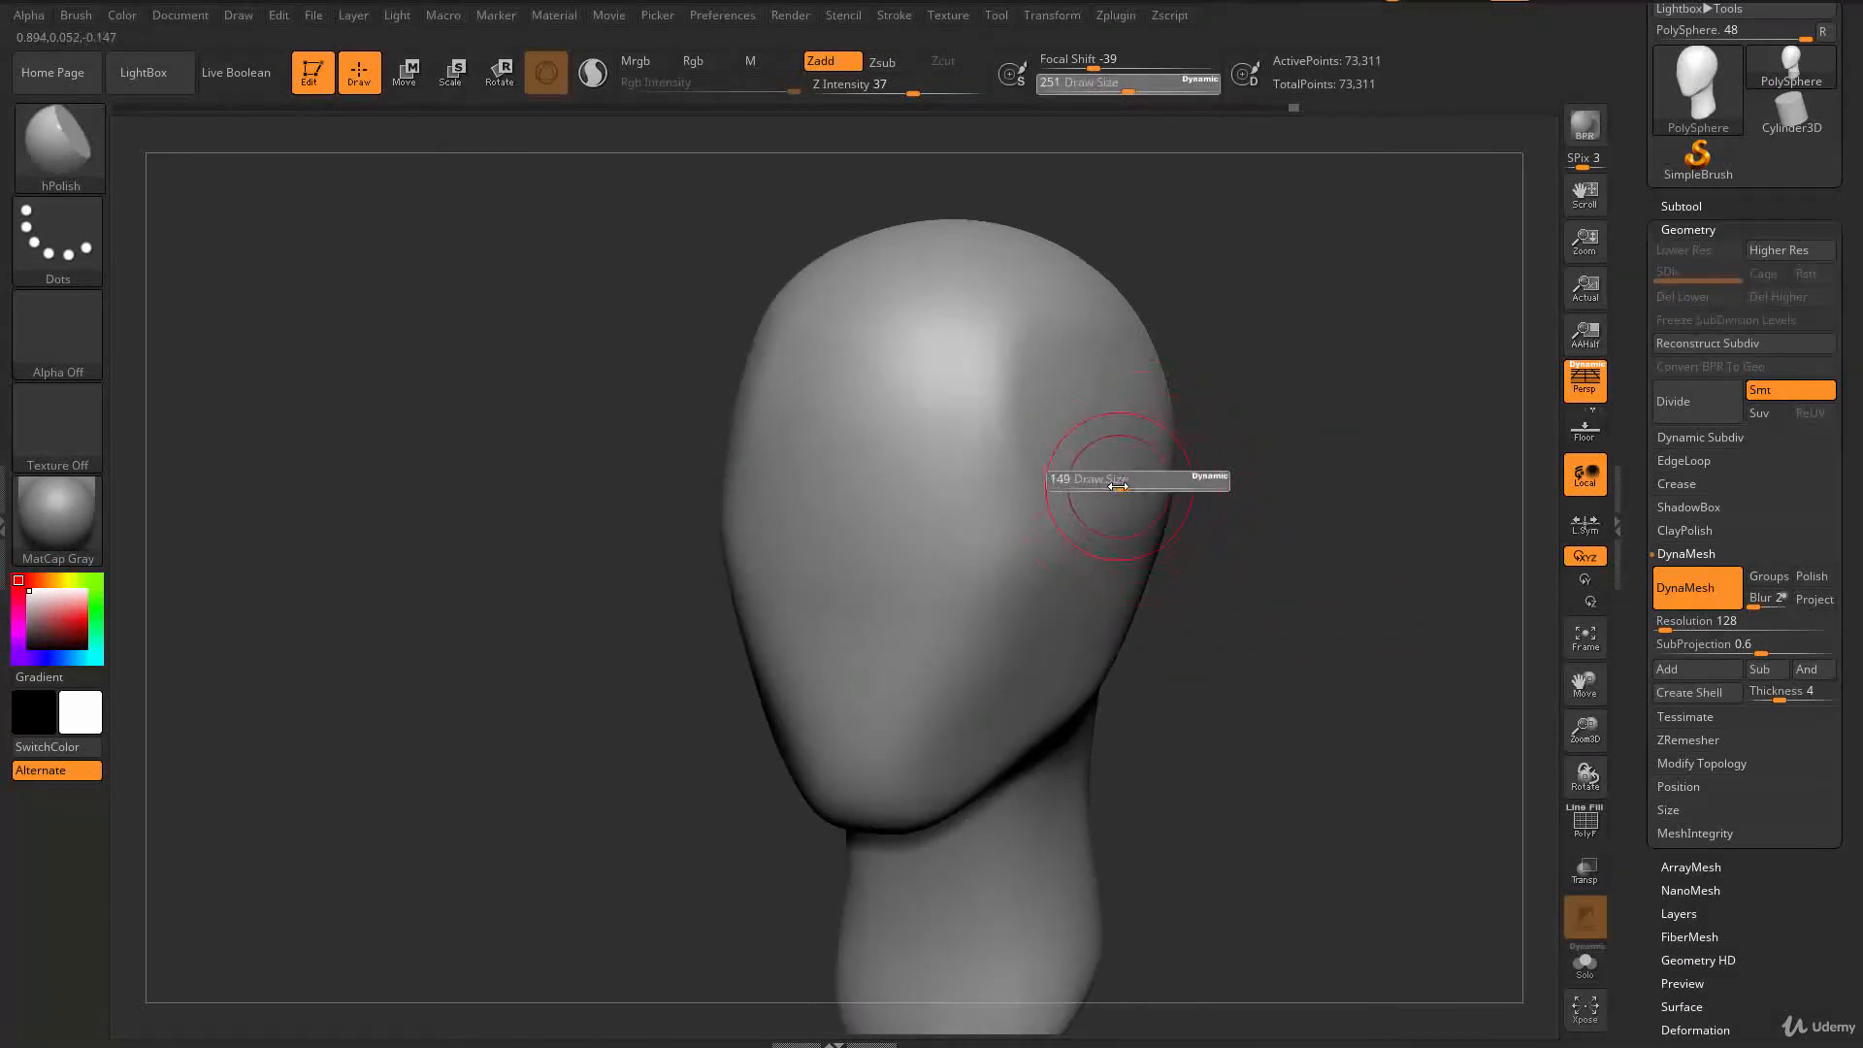
{"action": "left_click_drag", "start_coordinate": [1273, 487], "coordinate": [1081, 415]}
{"action": "mouse_move", "coordinate": [873, 403]}
{"action": "left_mouse_down", "text": "ctrl"}
{"action": "mouse_move", "coordinate": [891, 463]}
{"action": "mouse_move", "coordinate": [853, 698]}
{"action": "left_mouse_up", "text": "ctrl"}
{"action": "mouse_move", "coordinate": [1073, 604]}
{"action": "left_mouse_down", "text": "ctrl"}
{"action": "mouse_move", "coordinate": [1044, 670]}
{"action": "mouse_move", "coordinate": [1036, 597]}
{"action": "mouse_move", "coordinate": [980, 640]}
{"action": "left_mouse_up", "text": "ctrl"}
{"action": "mouse_move", "coordinate": [1067, 388]}
{"action": "left_mouse_down", "text": "ctrl"}
{"action": "mouse_move", "coordinate": [1048, 436]}
{"action": "mouse_move", "coordinate": [1086, 350]}
{"action": "mouse_move", "coordinate": [1147, 462]}
{"action": "left_mouse_up", "text": "ctrl"}
{"action": "mouse_move", "coordinate": [1293, 470]}
{"action": "left_mouse_down", "text": "alt"}
{"action": "mouse_move", "coordinate": [1271, 388]}
{"action": "mouse_move", "coordinate": [1203, 436]}
{"action": "mouse_move", "coordinate": [1242, 500]}
{"action": "mouse_move", "coordinate": [969, 553]}
{"action": "mouse_move", "coordinate": [1009, 529]}
{"action": "mouse_move", "coordinate": [1198, 524]}
{"action": "mouse_move", "coordinate": [1335, 616]}
{"action": "mouse_move", "coordinate": [1236, 633]}
{"action": "mouse_move", "coordinate": [1228, 556]}
{"action": "mouse_move", "coordinate": [1192, 551]}
{"action": "mouse_move", "coordinate": [1213, 571]}
{"action": "mouse_move", "coordinate": [1130, 586]}
{"action": "left_mouse_up", "text": "alt"}
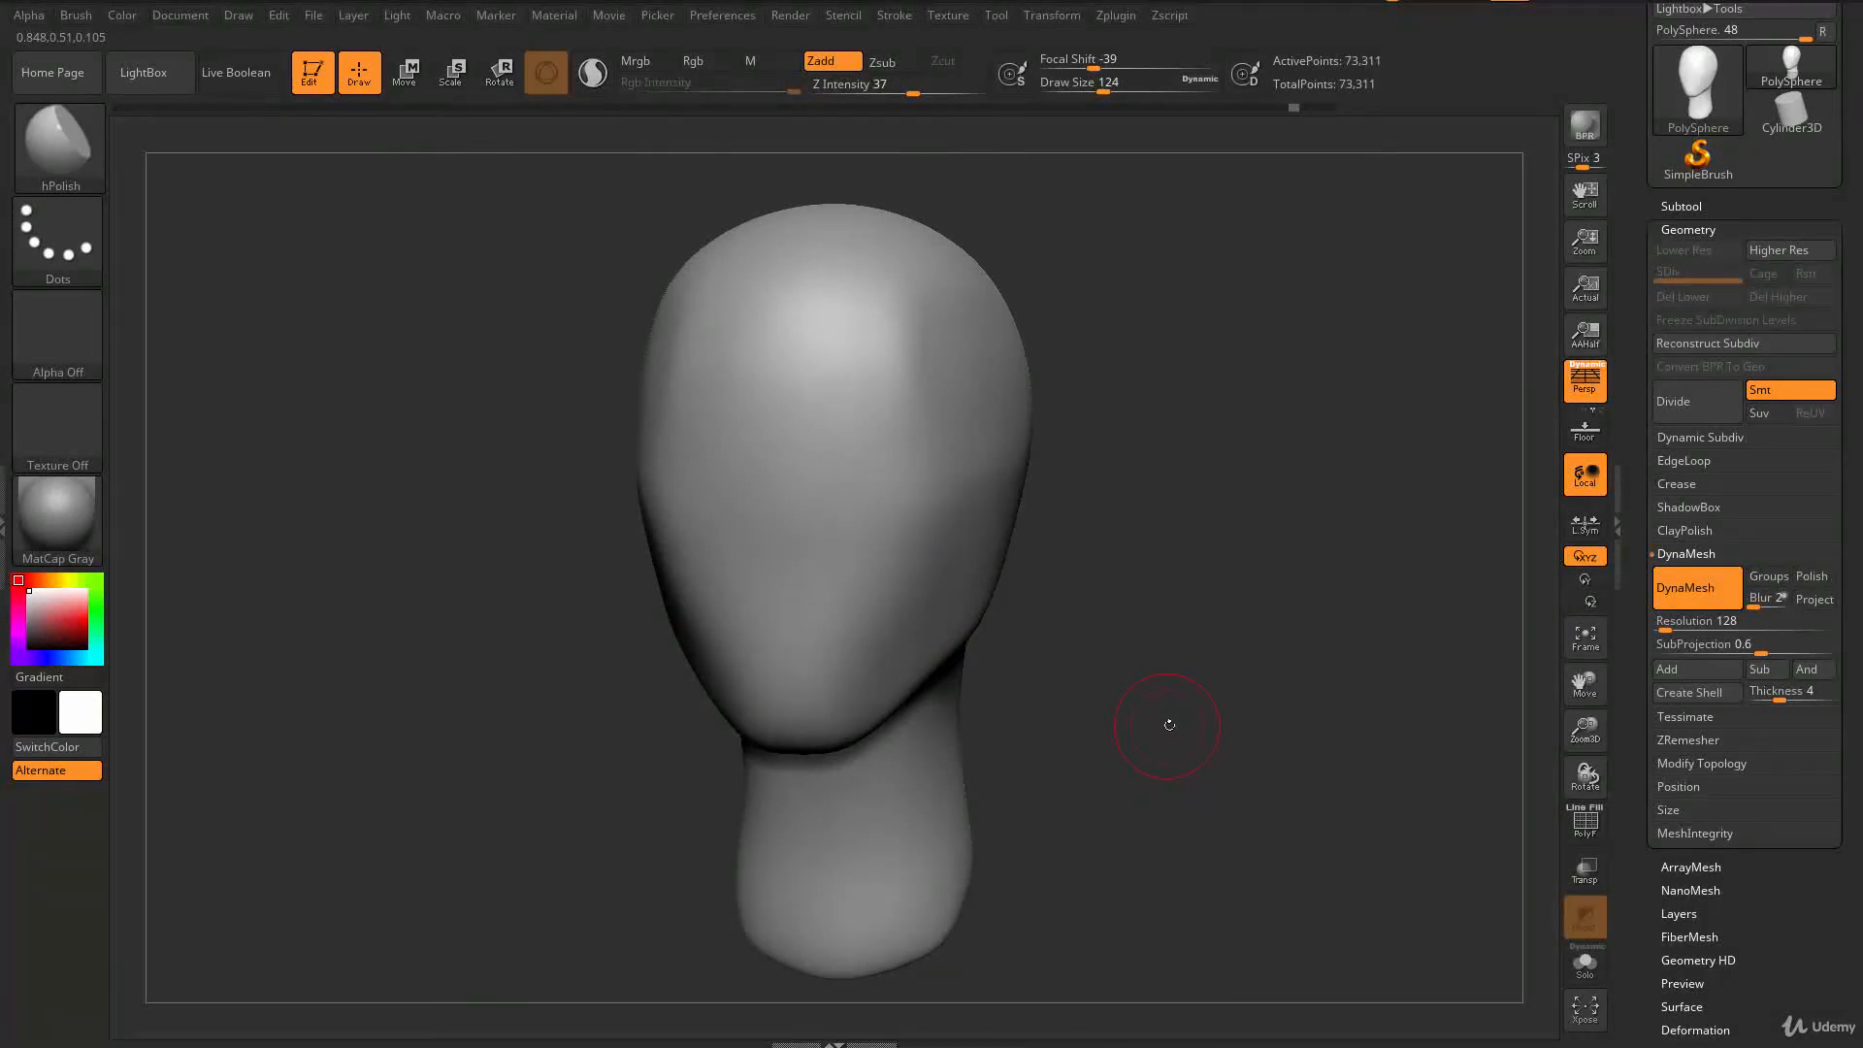
- Set the draw size to 245 and select the Move brush for the side of the head
{"action": "mouse_move", "coordinate": [1180, 695]}
{"action": "left_mouse_down"}
{"action": "mouse_move", "coordinate": [1261, 577]}
{"action": "mouse_move", "coordinate": [1174, 537]}
{"action": "mouse_move", "coordinate": [1147, 563]}
{"action": "left_mouse_up"}
{"action": "key", "text": "s"}
{"action": "left_click_drag", "start_coordinate": [1104, 540], "coordinate": [1093, 541]}
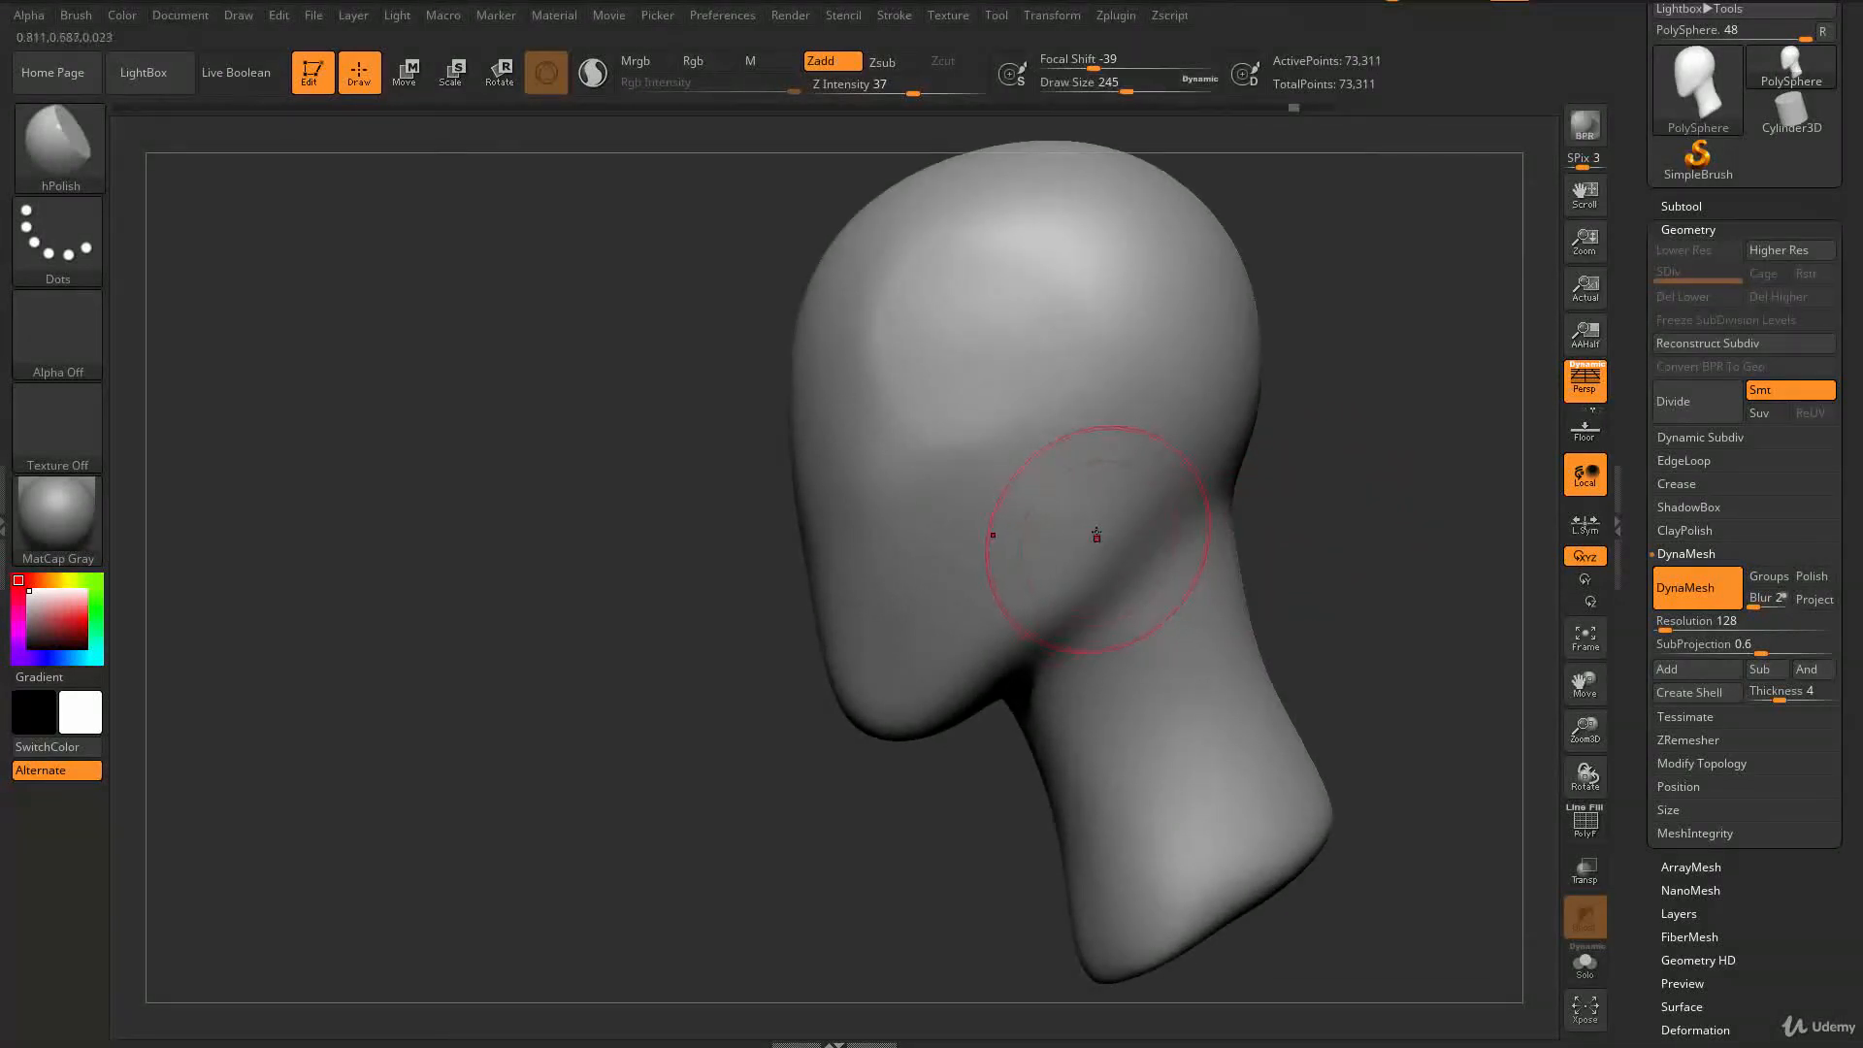
{"action": "key", "text": "b"}
{"action": "key", "text": "m"}
{"action": "key", "text": "v"}
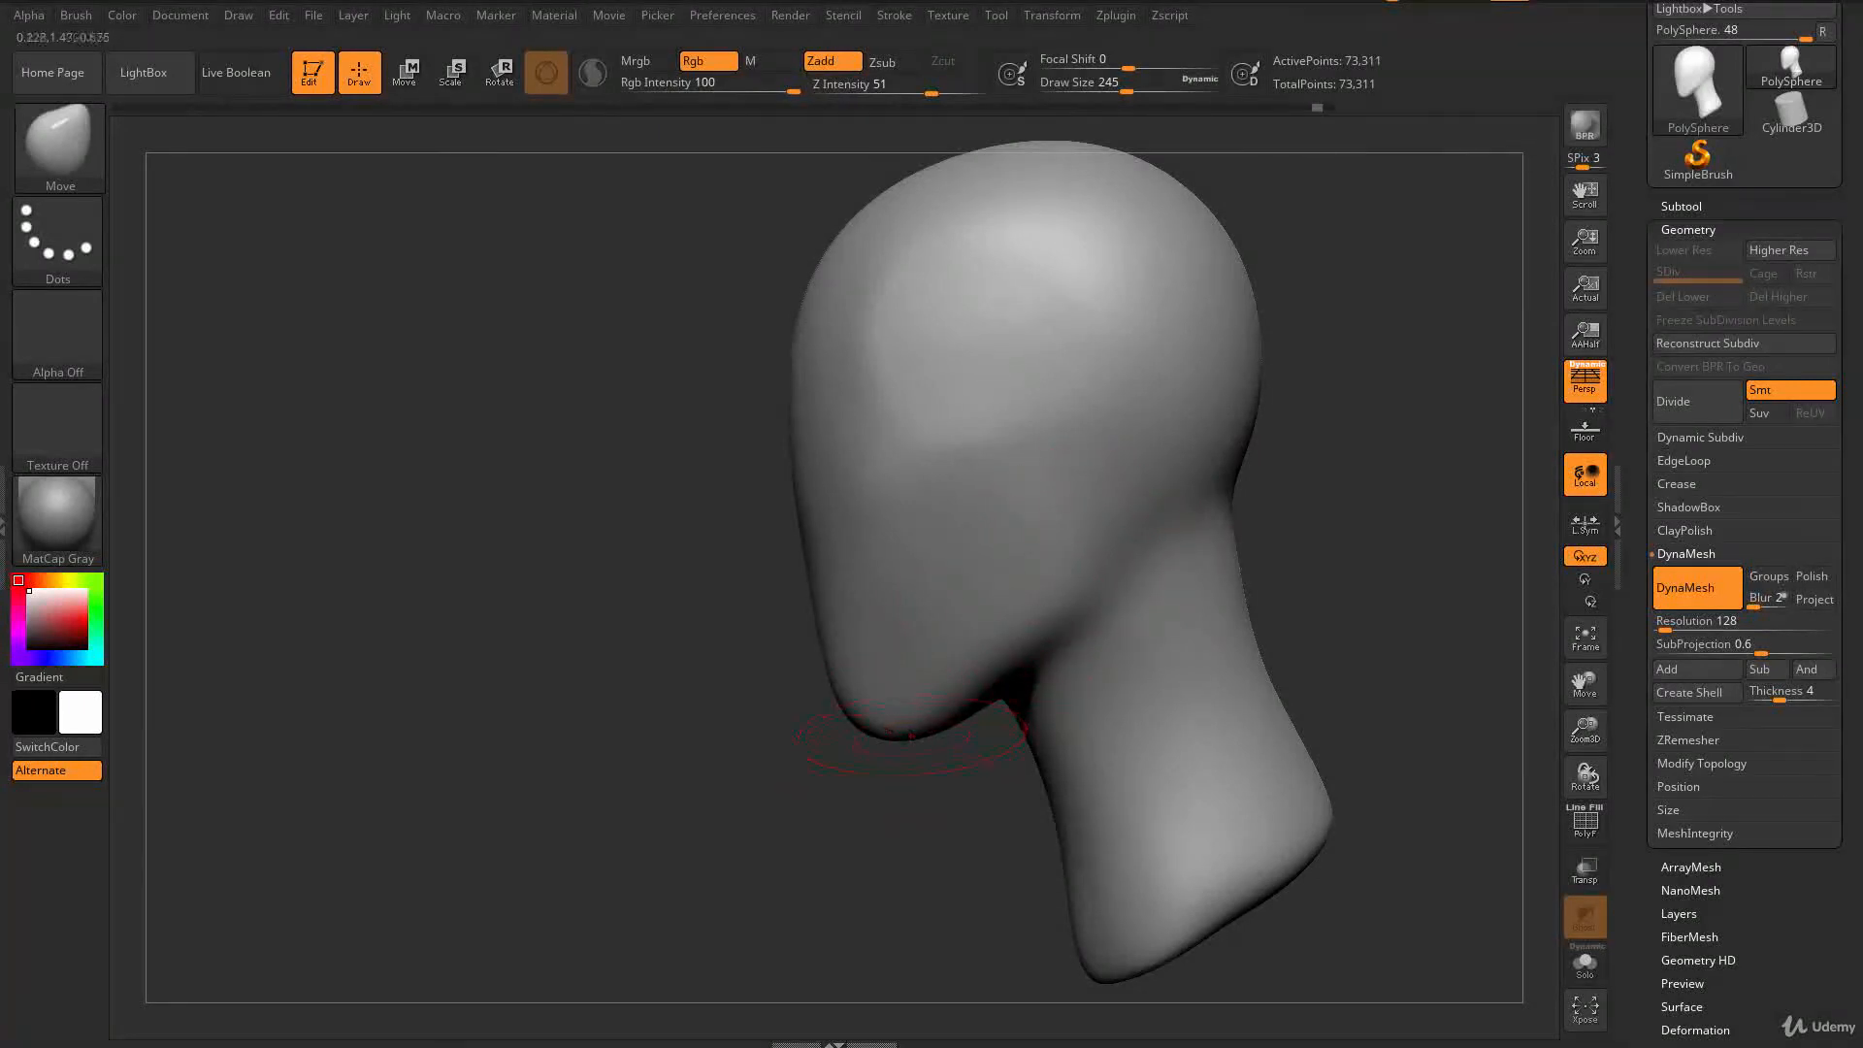
{"action": "left_click_drag", "start_coordinate": [598, 561], "coordinate": [593, 530]}
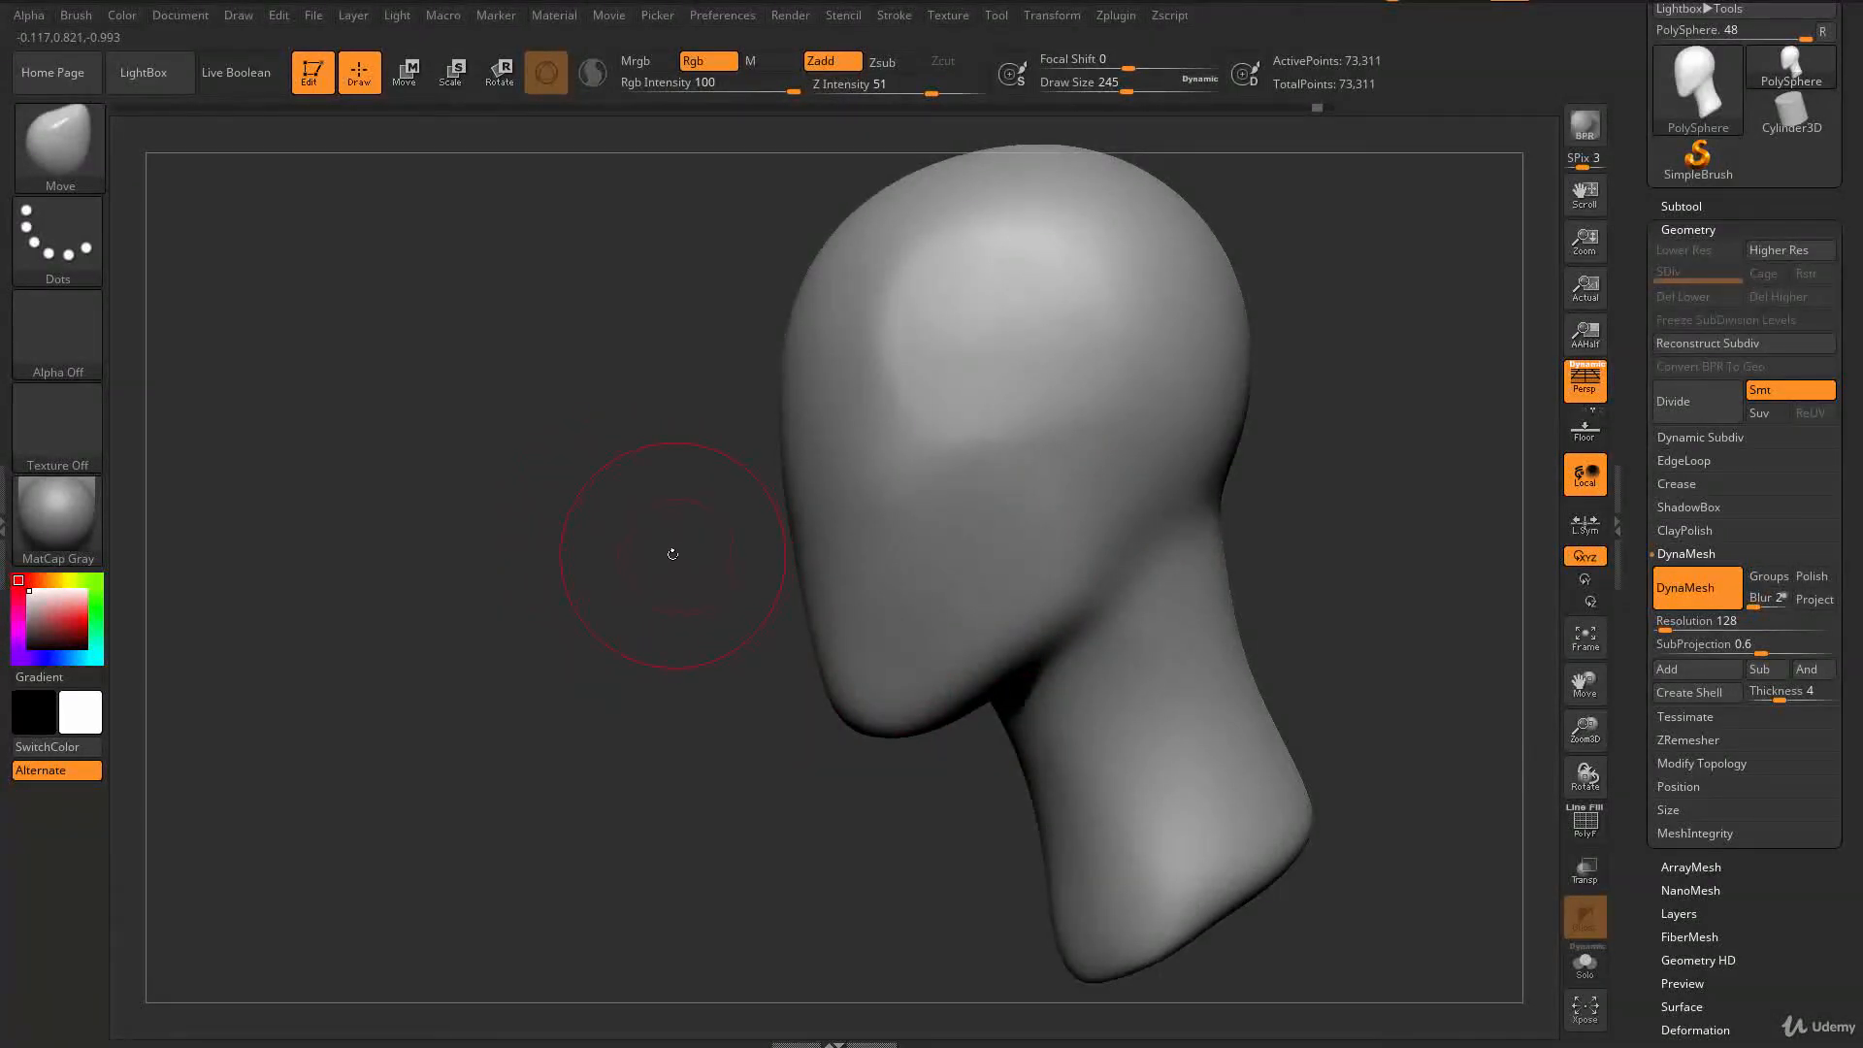
- Carve the rear jawline from below the ear area to under the jaw with the DamStandard brush at draw size 239
{"action": "key", "text": "b"}
{"action": "key", "text": "d"}
{"action": "key", "text": "s"}
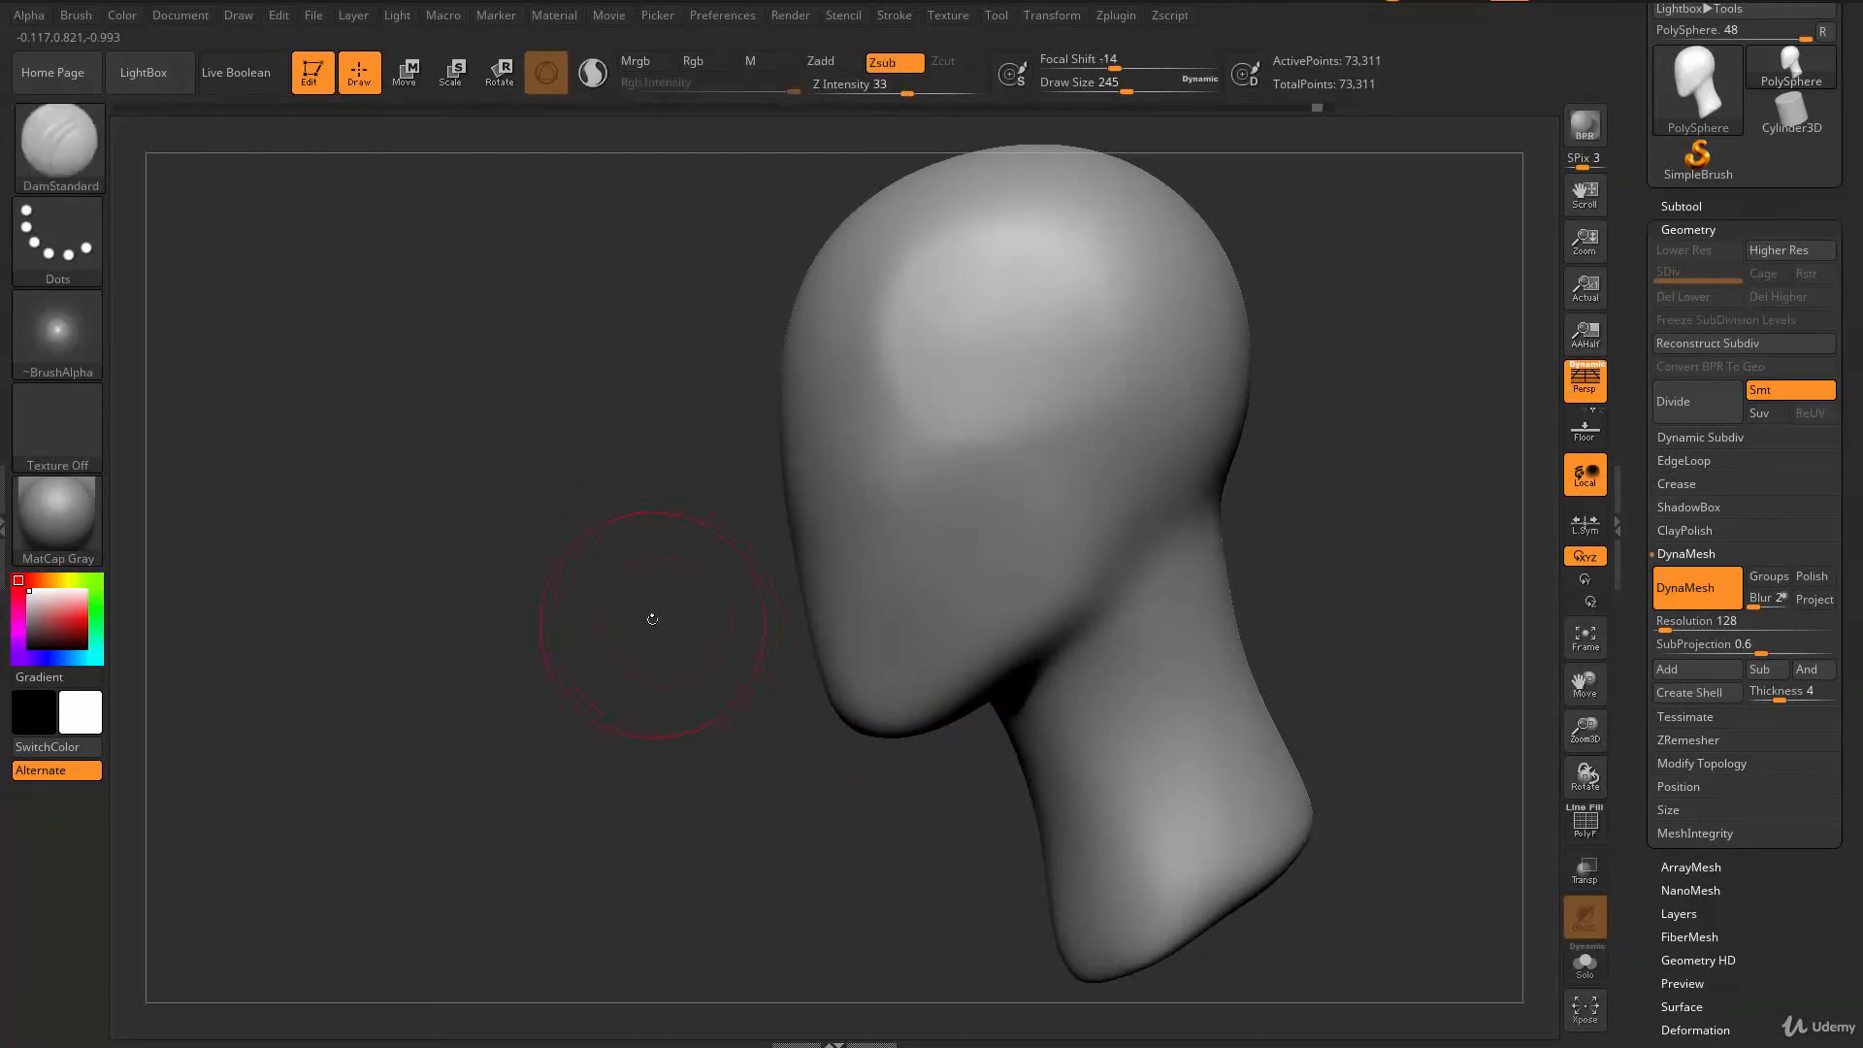
{"action": "left_click_drag", "start_coordinate": [653, 624], "coordinate": [657, 633]}
{"action": "key", "text": "s"}
{"action": "left_click_drag", "start_coordinate": [1098, 515], "coordinate": [1097, 516]}
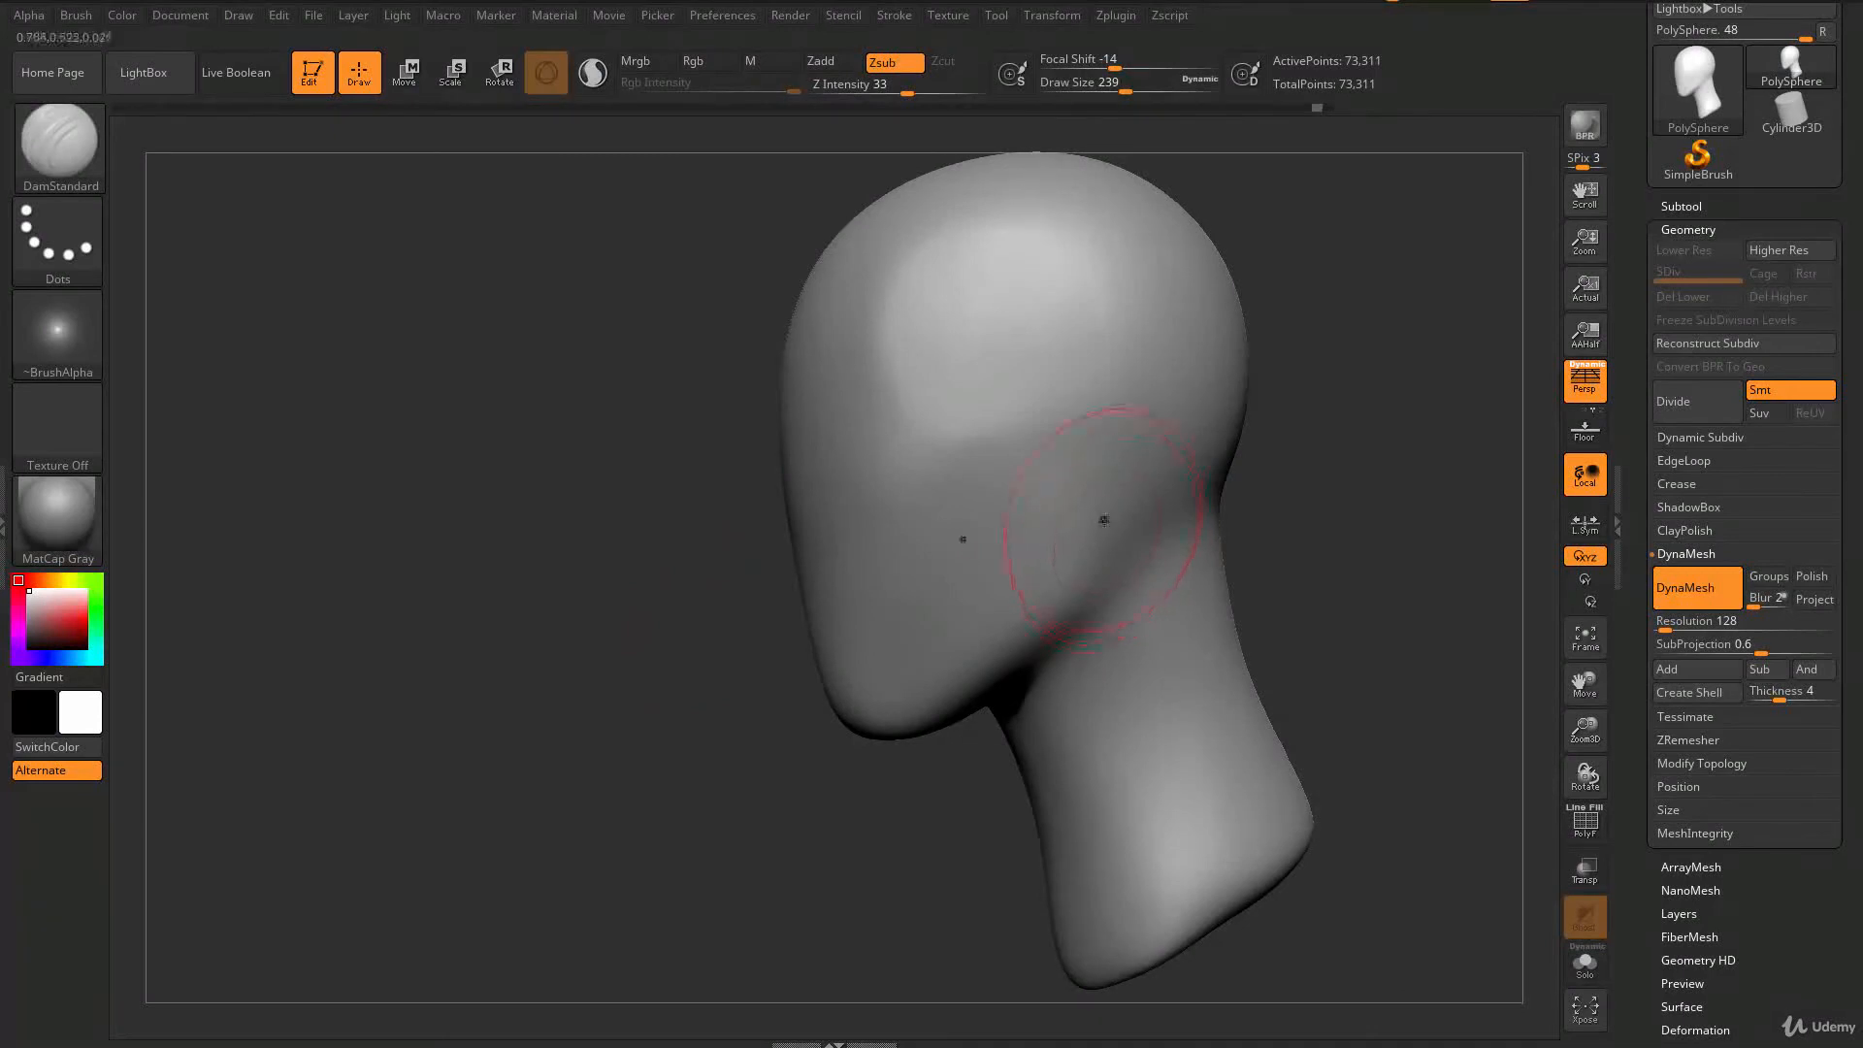
{"action": "mouse_move", "coordinate": [1337, 548]}
{"action": "left_mouse_down"}
{"action": "mouse_move", "coordinate": [1323, 563]}
{"action": "mouse_move", "coordinate": [1343, 544]}
{"action": "left_mouse_up"}
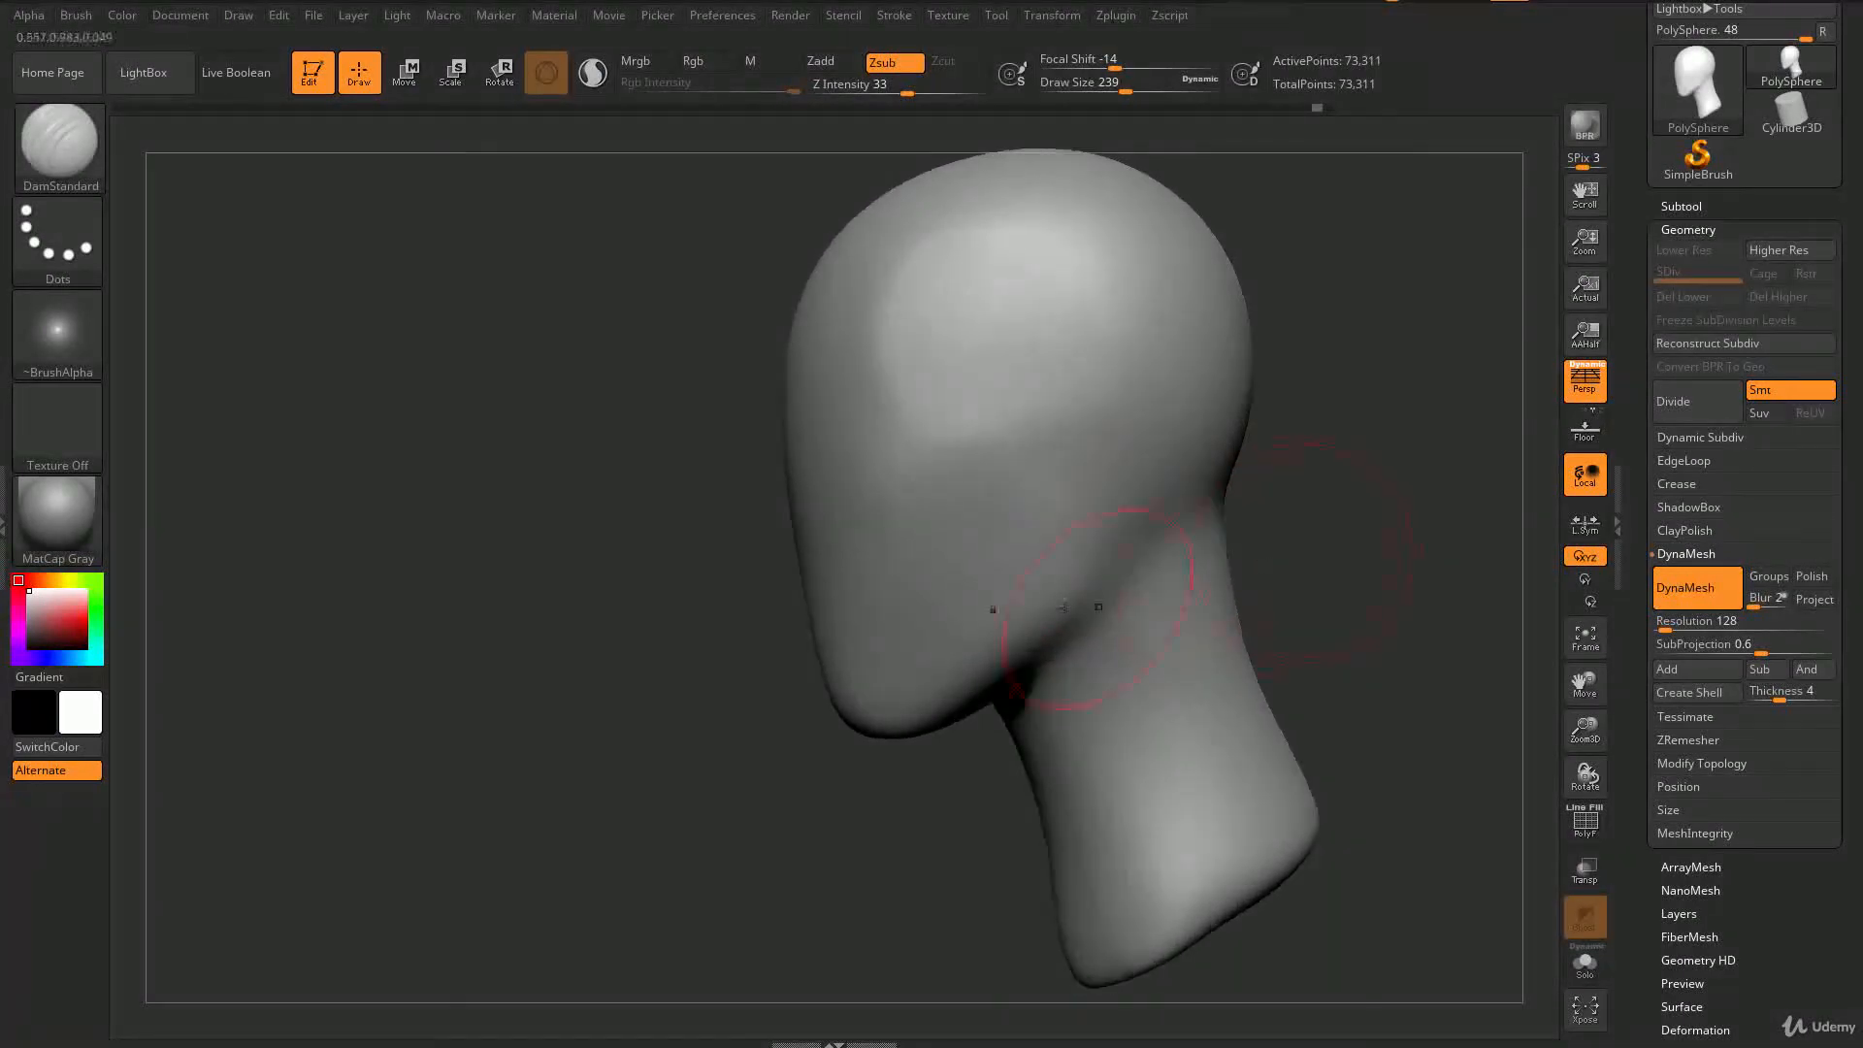
{"action": "left_click_drag", "start_coordinate": [934, 791], "coordinate": [1102, 543]}
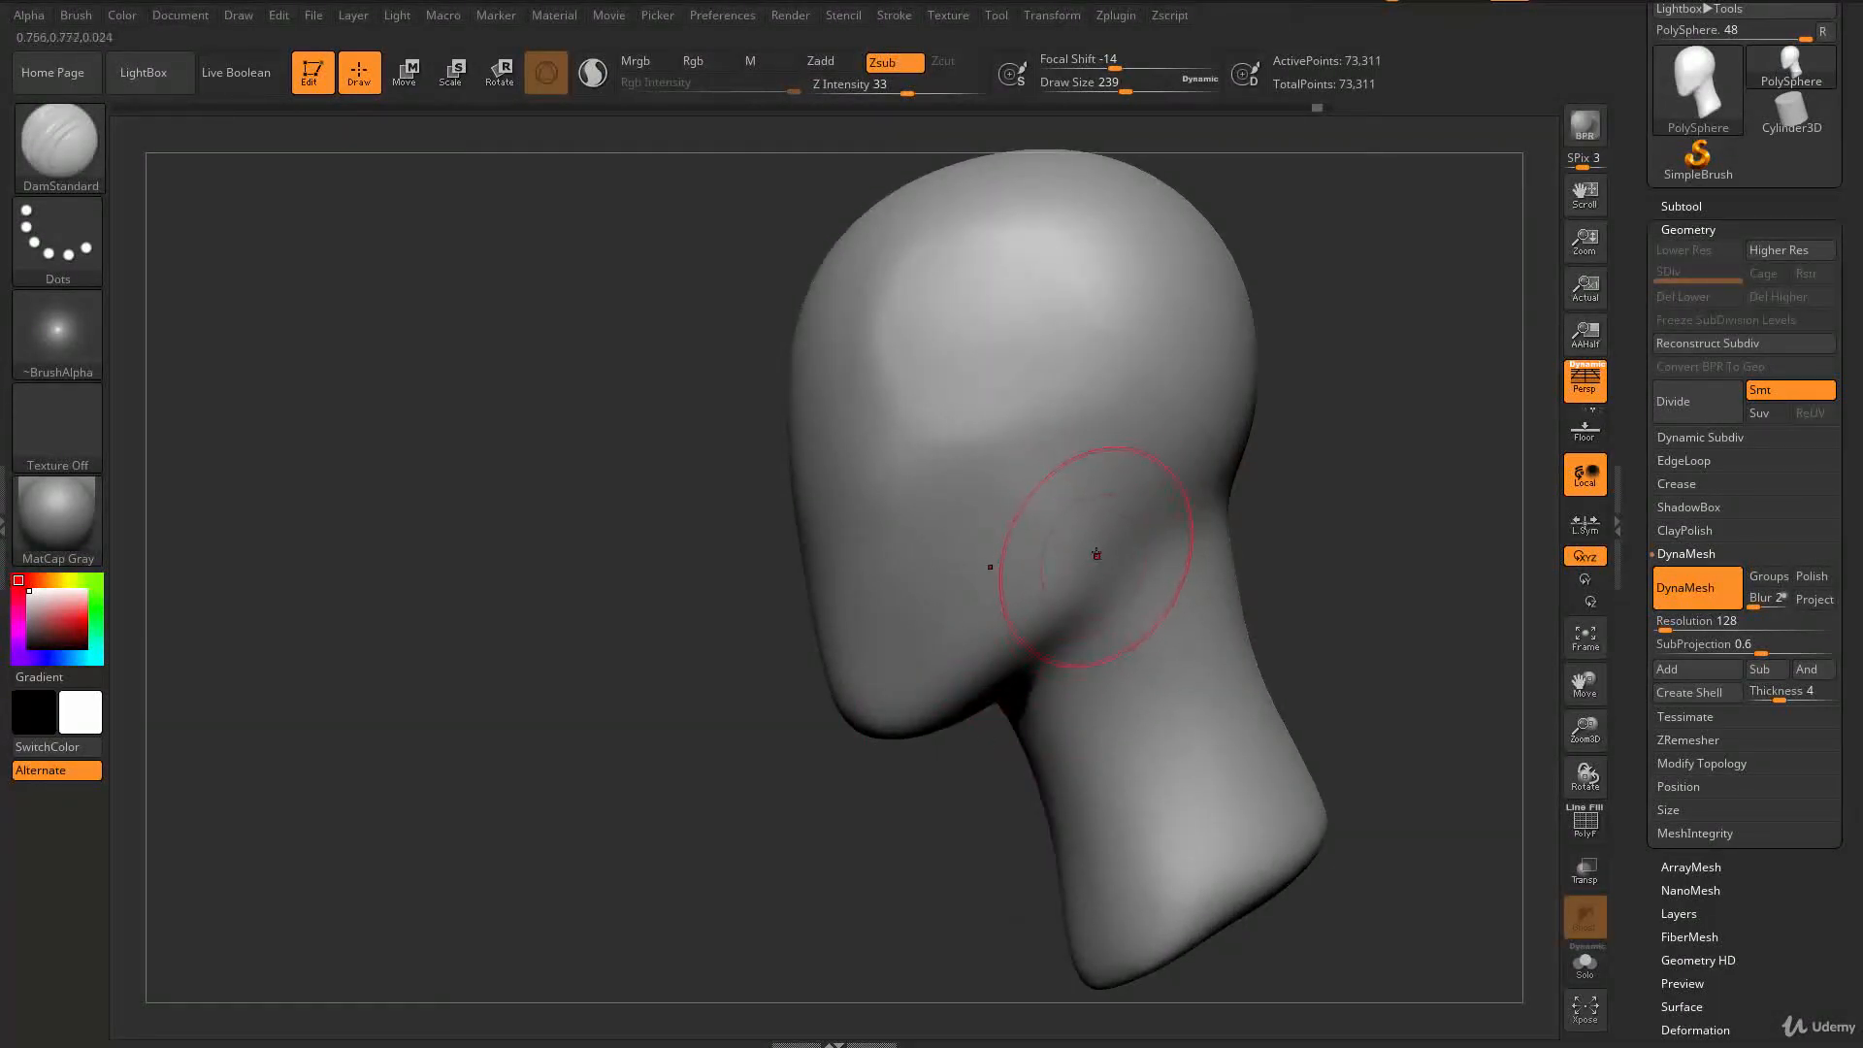
{"action": "left_click_drag", "start_coordinate": [1094, 626], "coordinate": [1037, 661]}
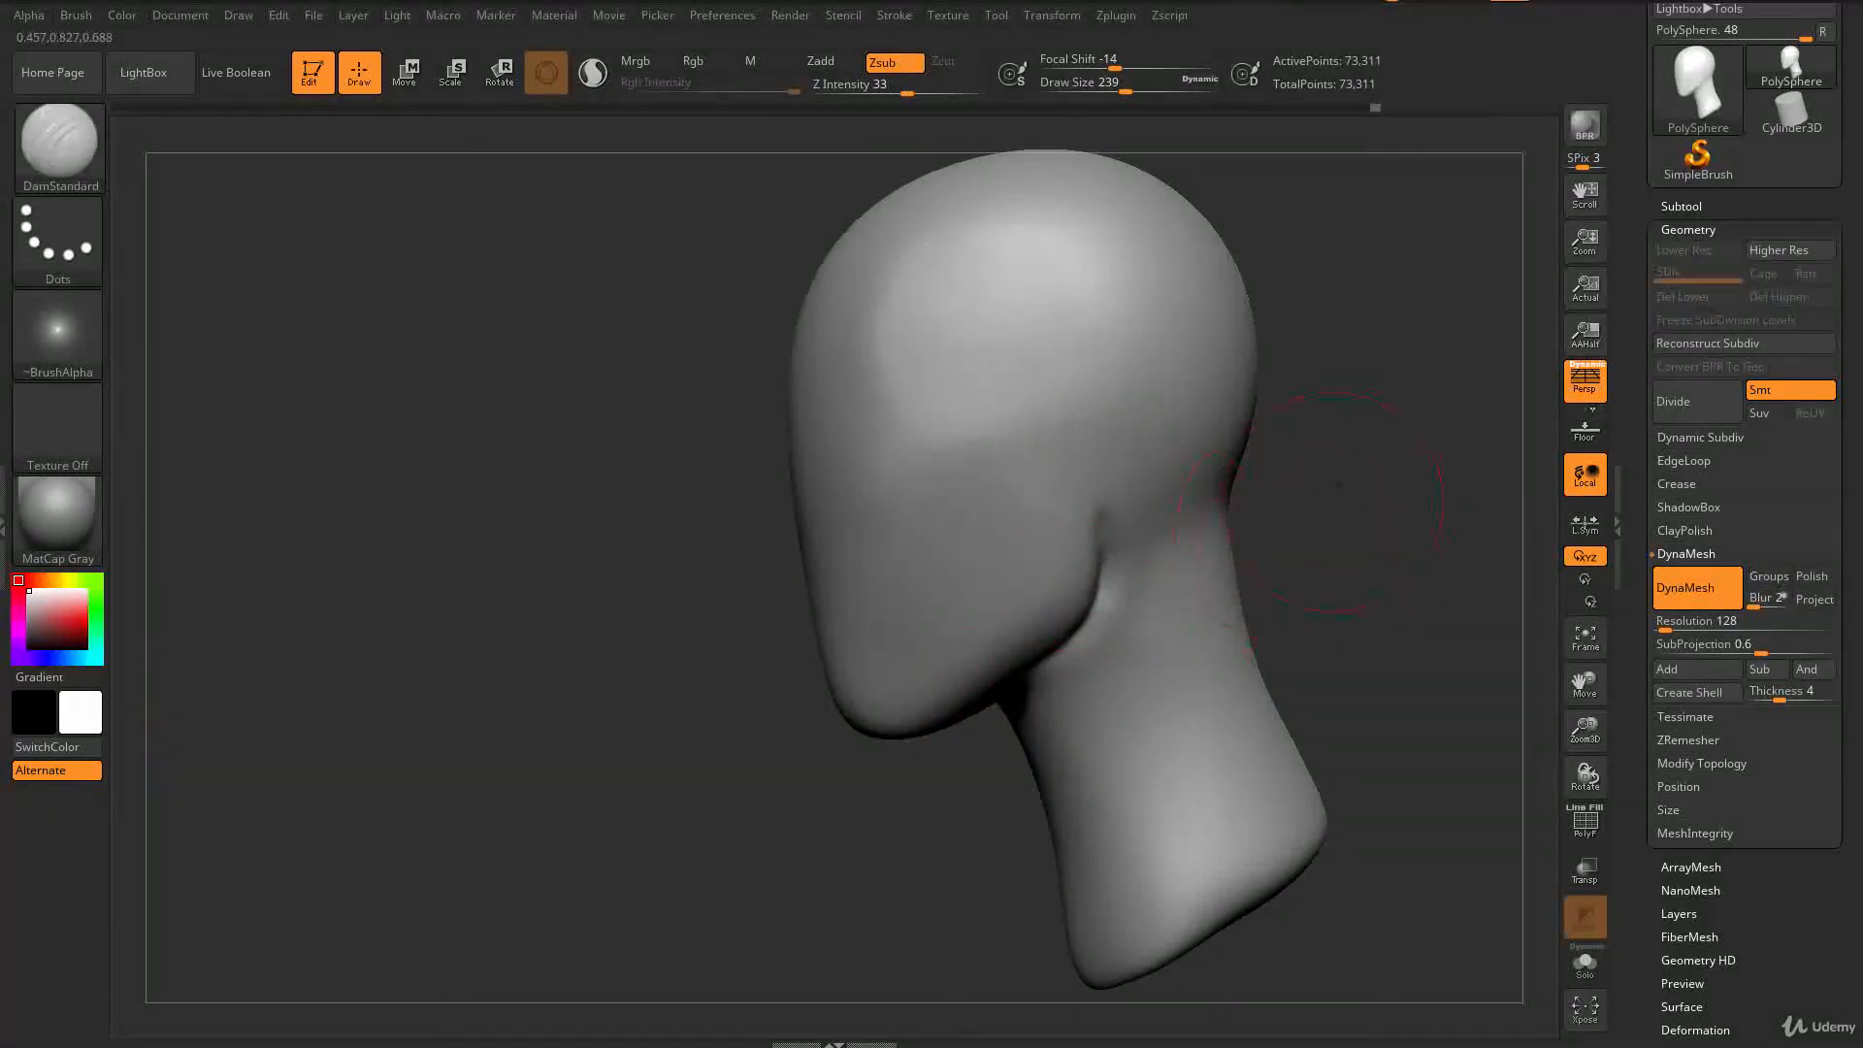
- Soften the carved jawline with smoothing and shape the jaw corner with the Move brush at draw size 311
{"action": "left_click_drag", "start_coordinate": [1339, 485], "coordinate": [1113, 545]}
{"action": "key", "text": "shift"}
{"action": "left_click_drag", "start_coordinate": [1091, 643], "coordinate": [1123, 562]}
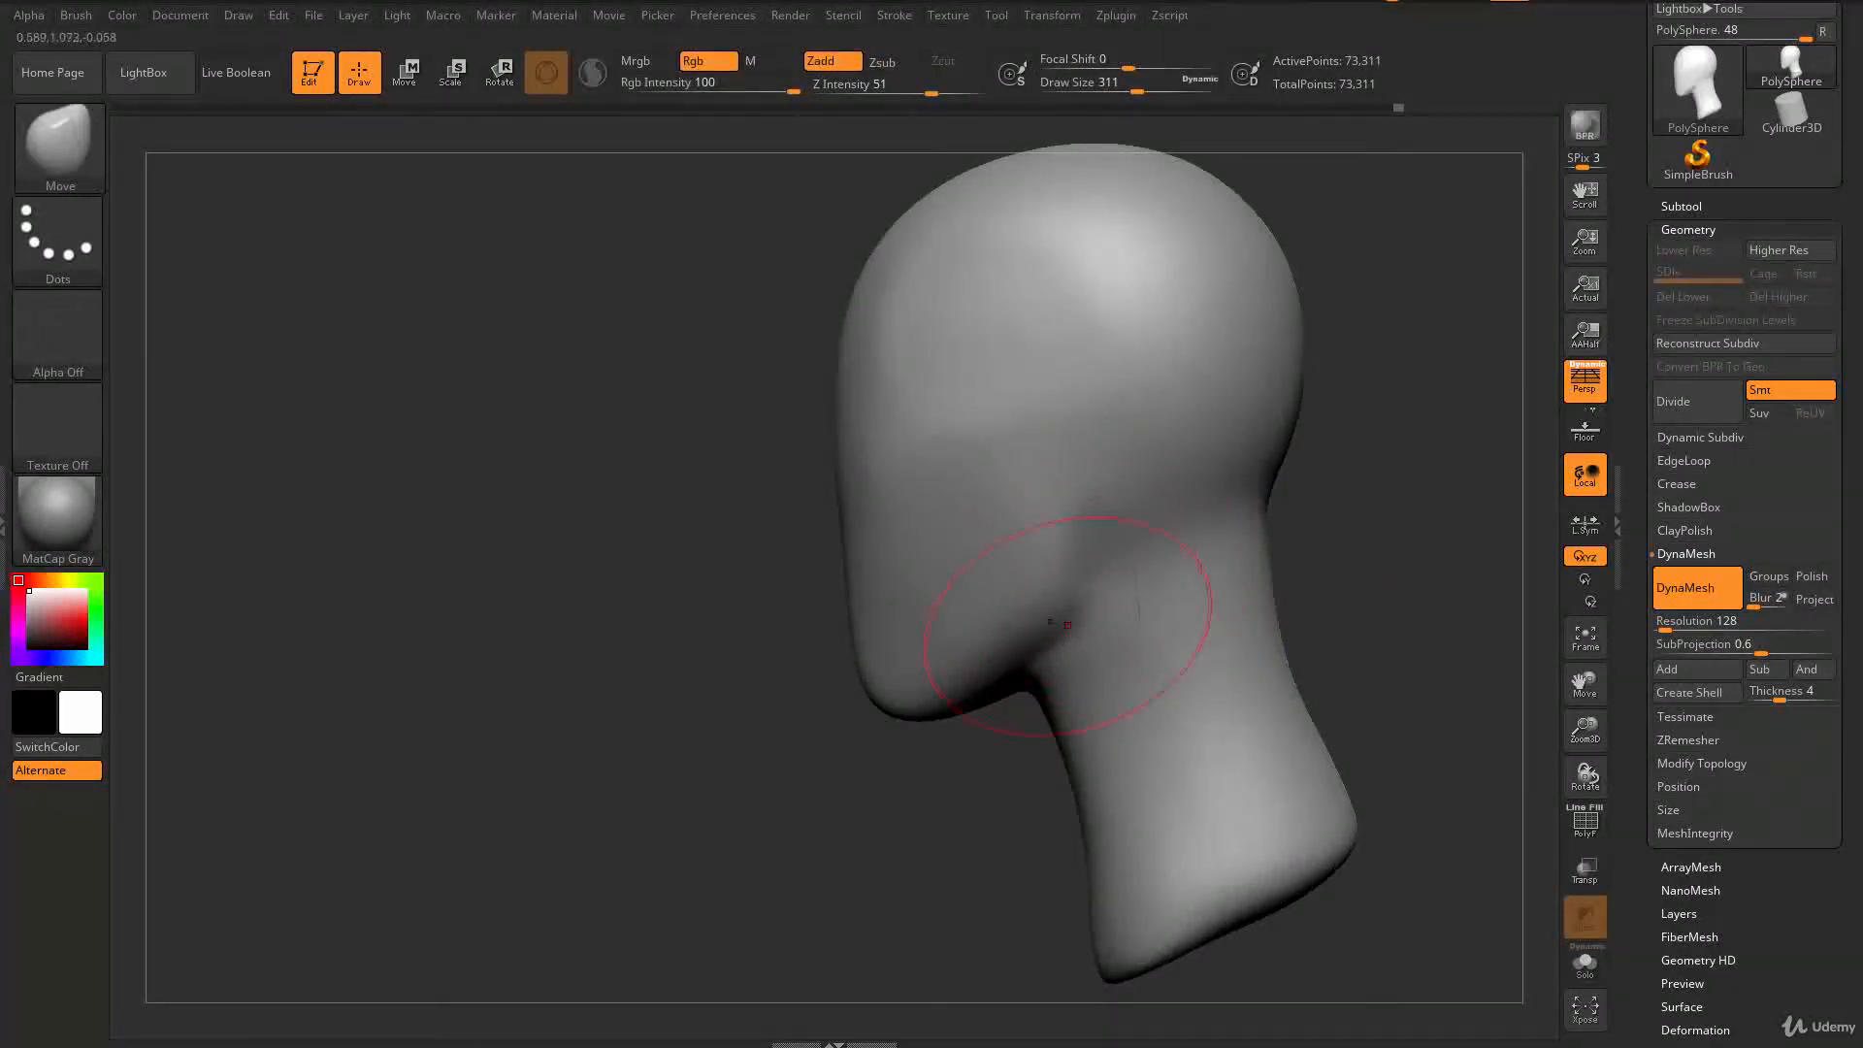
{"action": "left_click_drag", "start_coordinate": [1358, 572], "coordinate": [1484, 572]}
{"action": "mouse_move", "coordinate": [1121, 575]}
{"action": "left_mouse_down", "text": "shift"}
{"action": "mouse_move", "coordinate": [1102, 592]}
{"action": "mouse_move", "coordinate": [1115, 578]}
{"action": "left_mouse_up", "text": "shift"}
{"action": "left_click_drag", "start_coordinate": [1390, 520], "coordinate": [1205, 544], "text": "shift"}
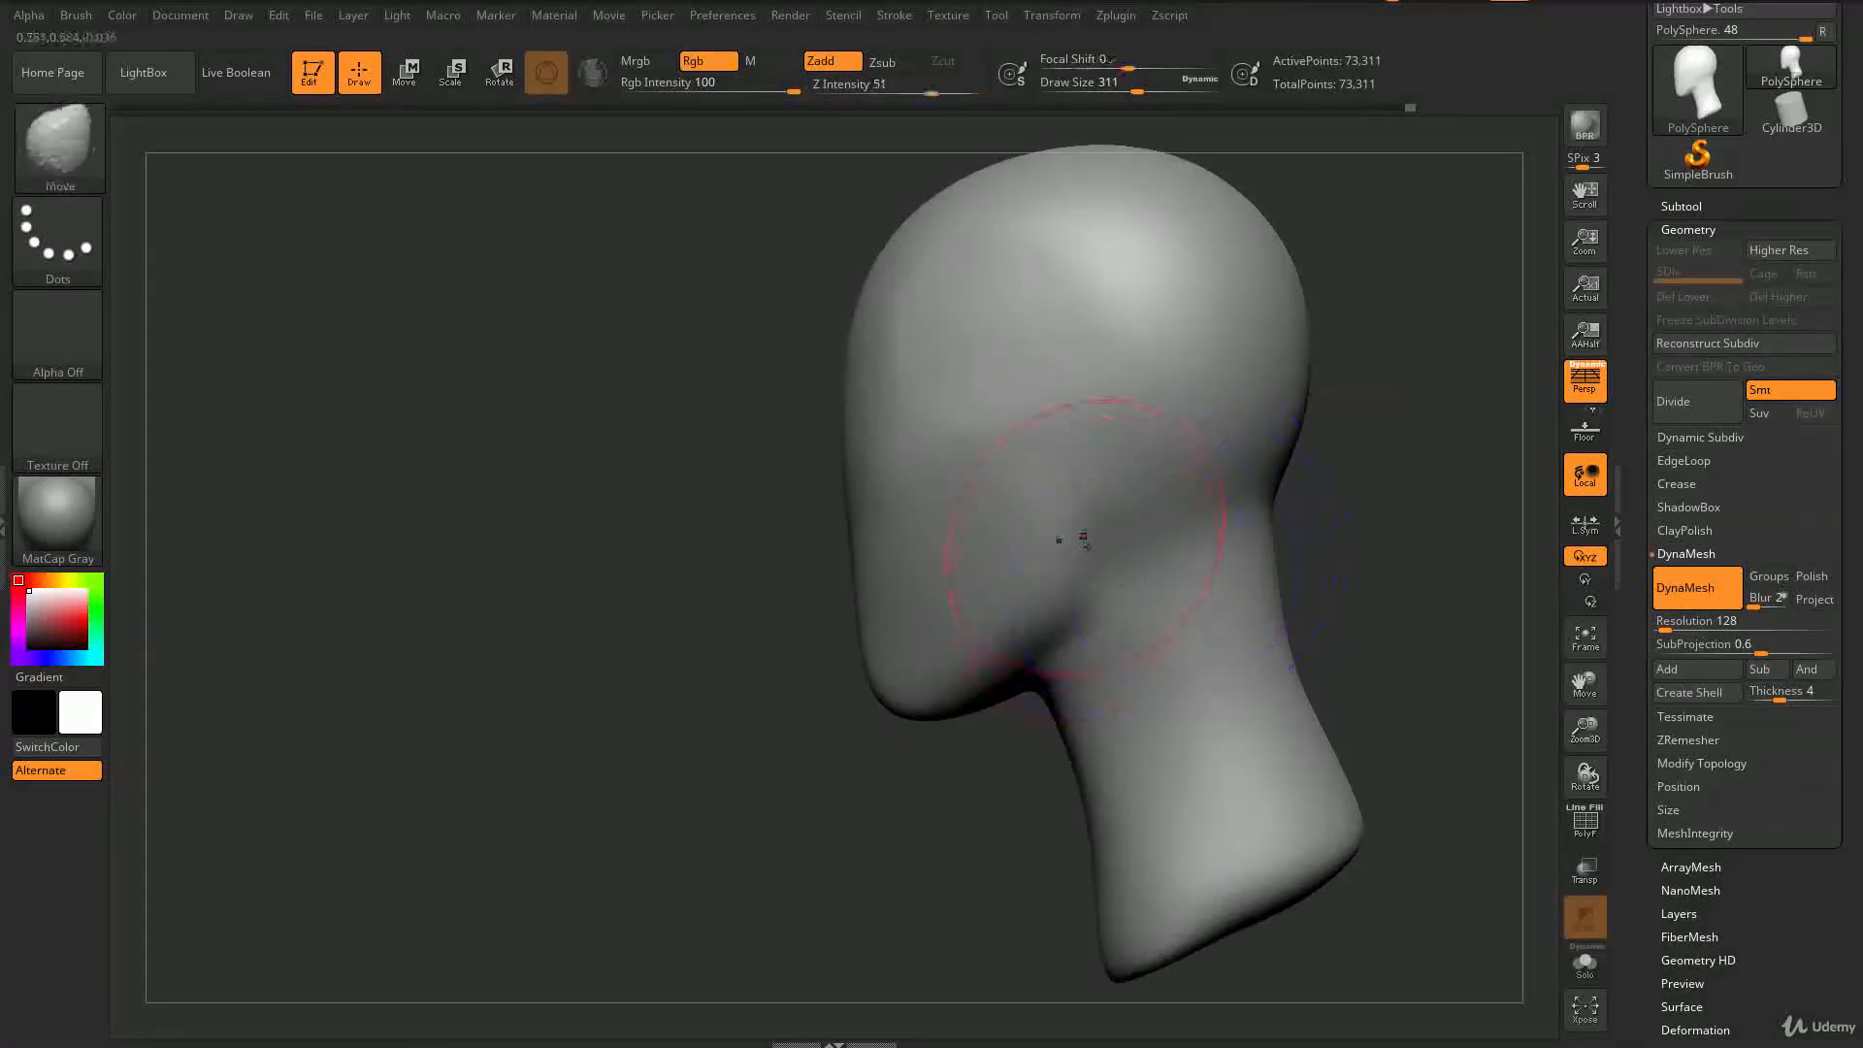
{"action": "left_click_drag", "start_coordinate": [864, 811], "coordinate": [980, 777], "text": "alt"}
{"action": "mouse_move", "coordinate": [1268, 510]}
{"action": "left_mouse_down", "text": "alt"}
{"action": "mouse_move", "coordinate": [1330, 543]}
{"action": "mouse_move", "coordinate": [1276, 514]}
{"action": "mouse_move", "coordinate": [1281, 541]}
{"action": "mouse_move", "coordinate": [1299, 524]}
{"action": "mouse_move", "coordinate": [1075, 514]}
{"action": "left_mouse_up", "text": "alt"}
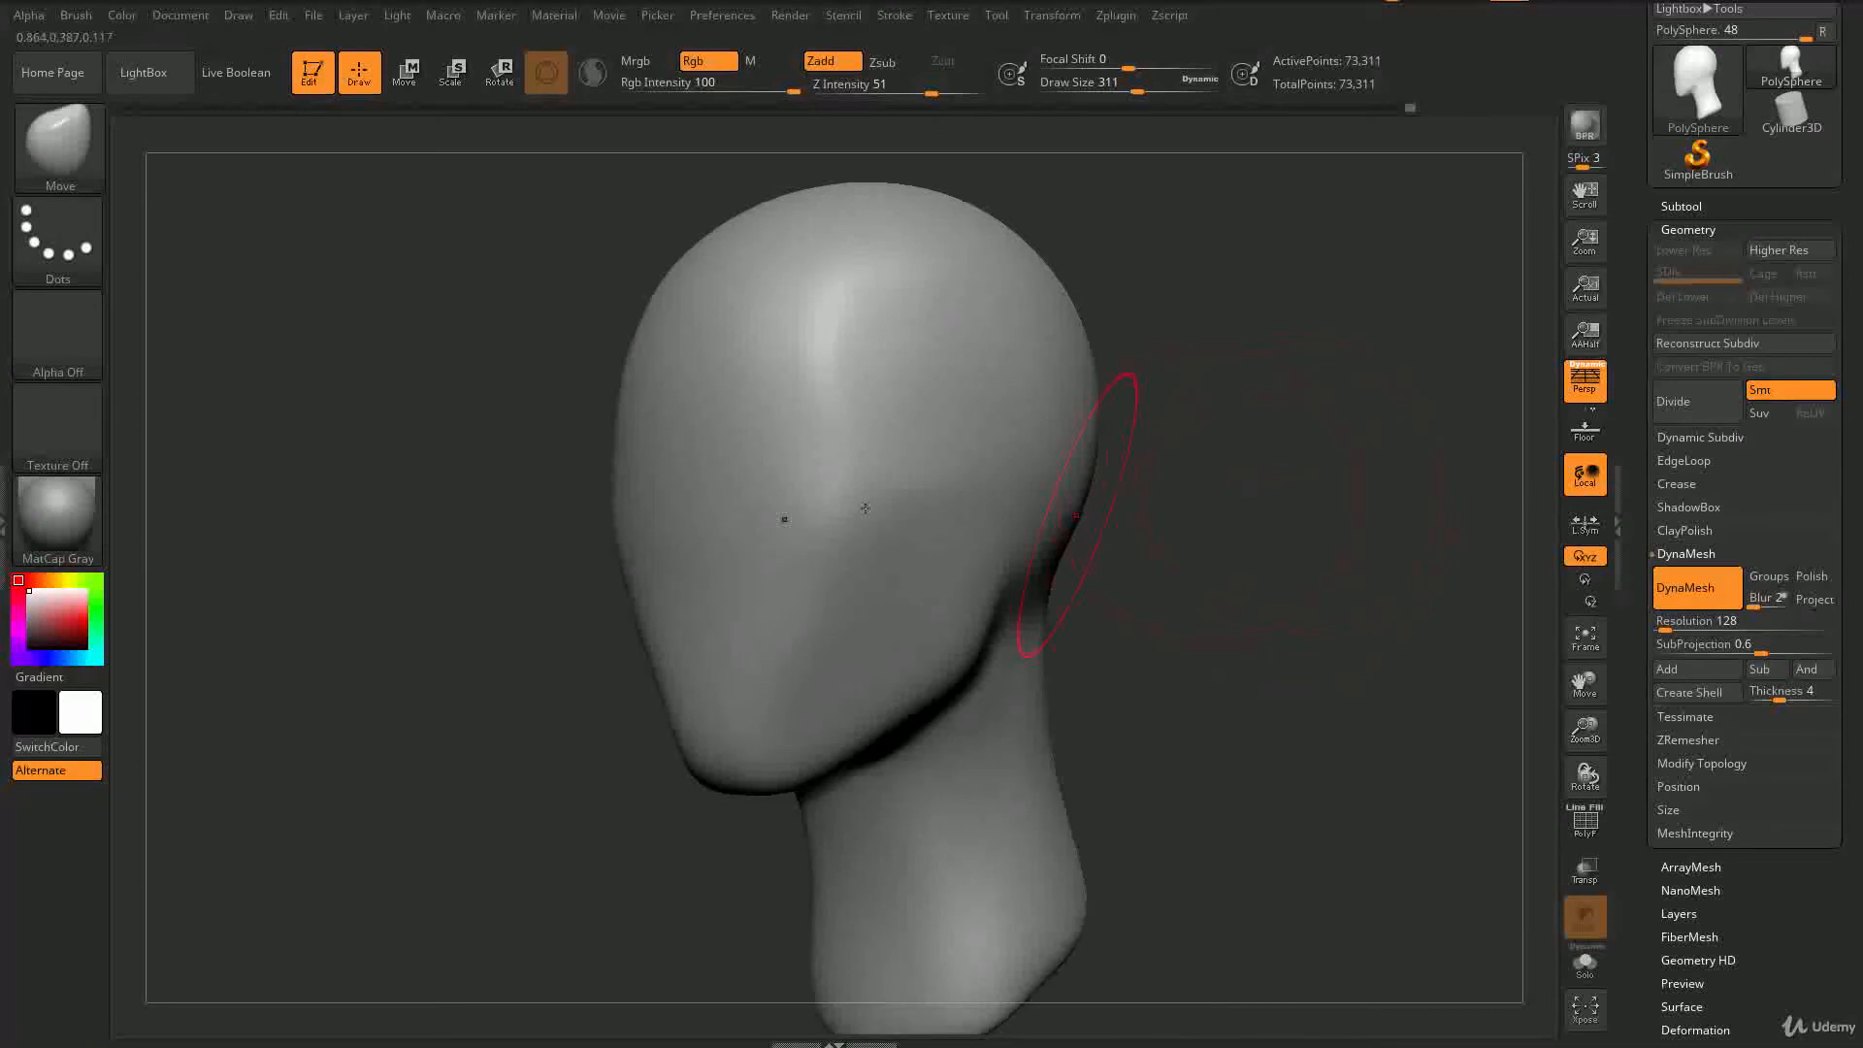
- Switch to the Chisel3D brush and choose its Ear03 shape
{"action": "left_click", "coordinate": [81, 182]}
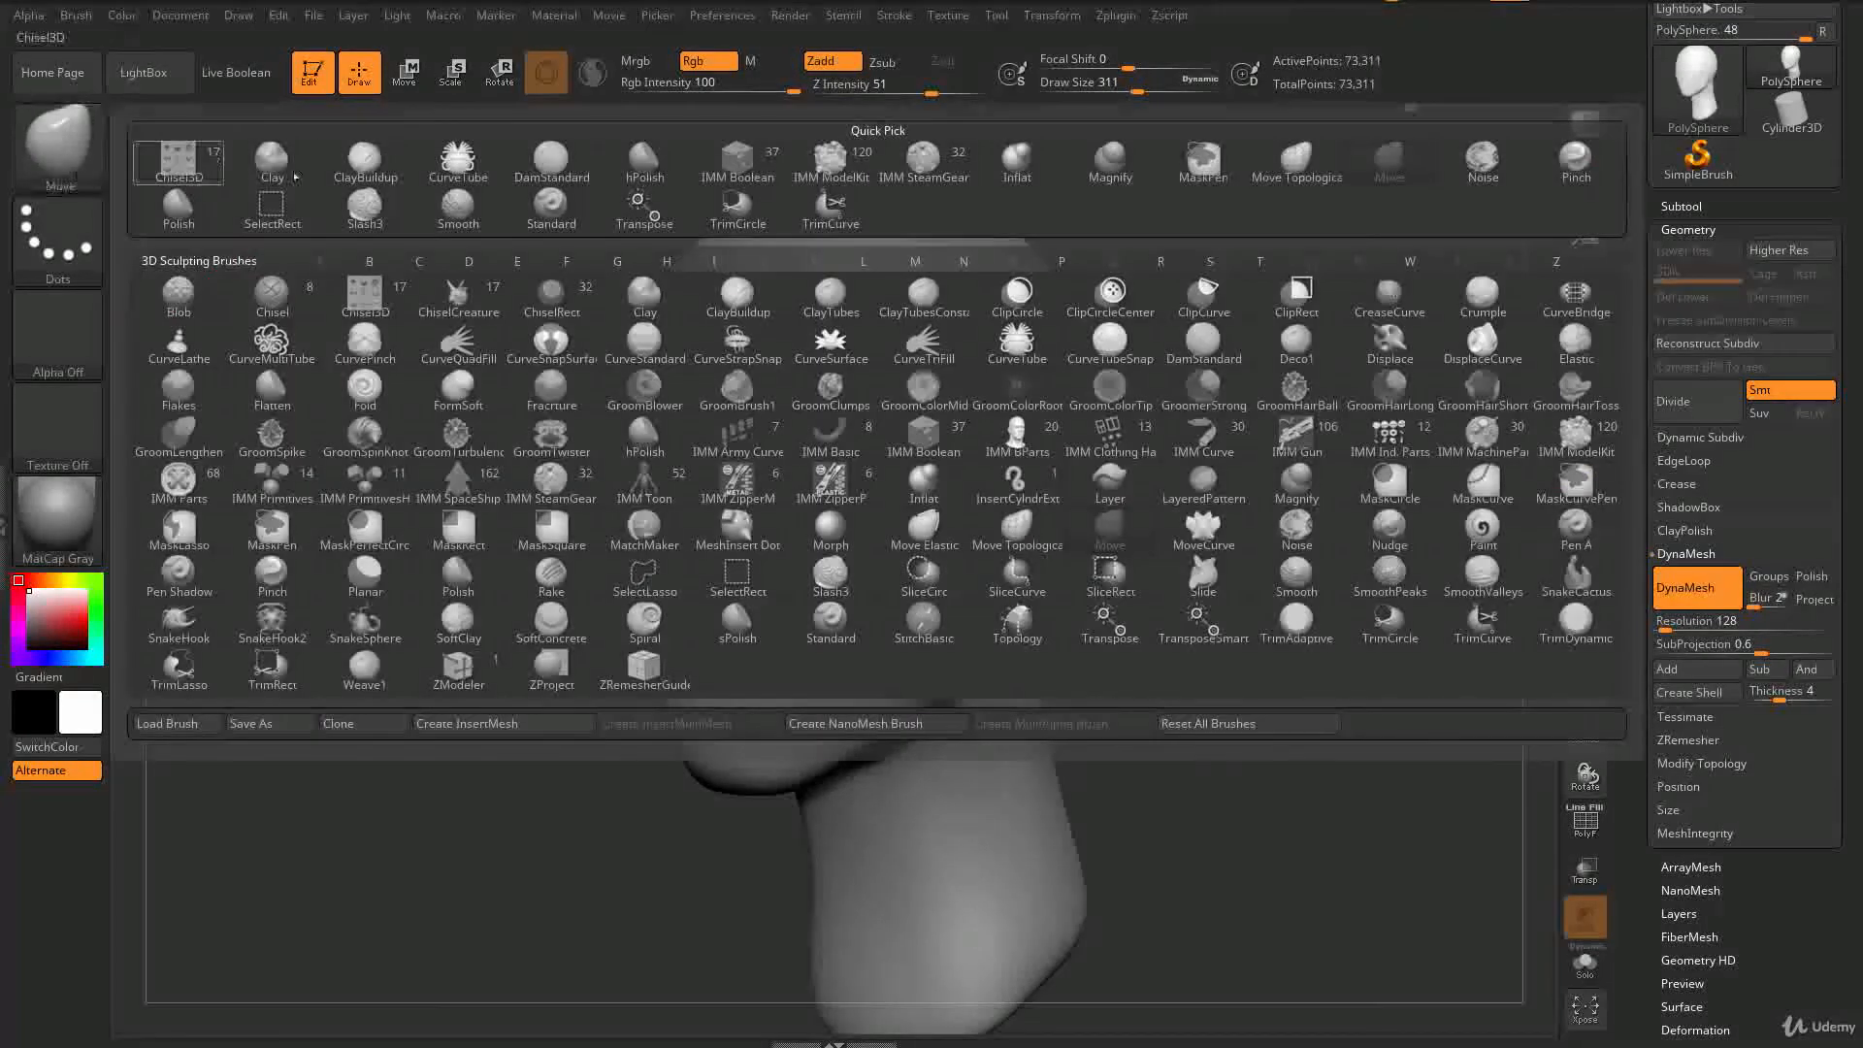
{"action": "left_click", "coordinate": [365, 306]}
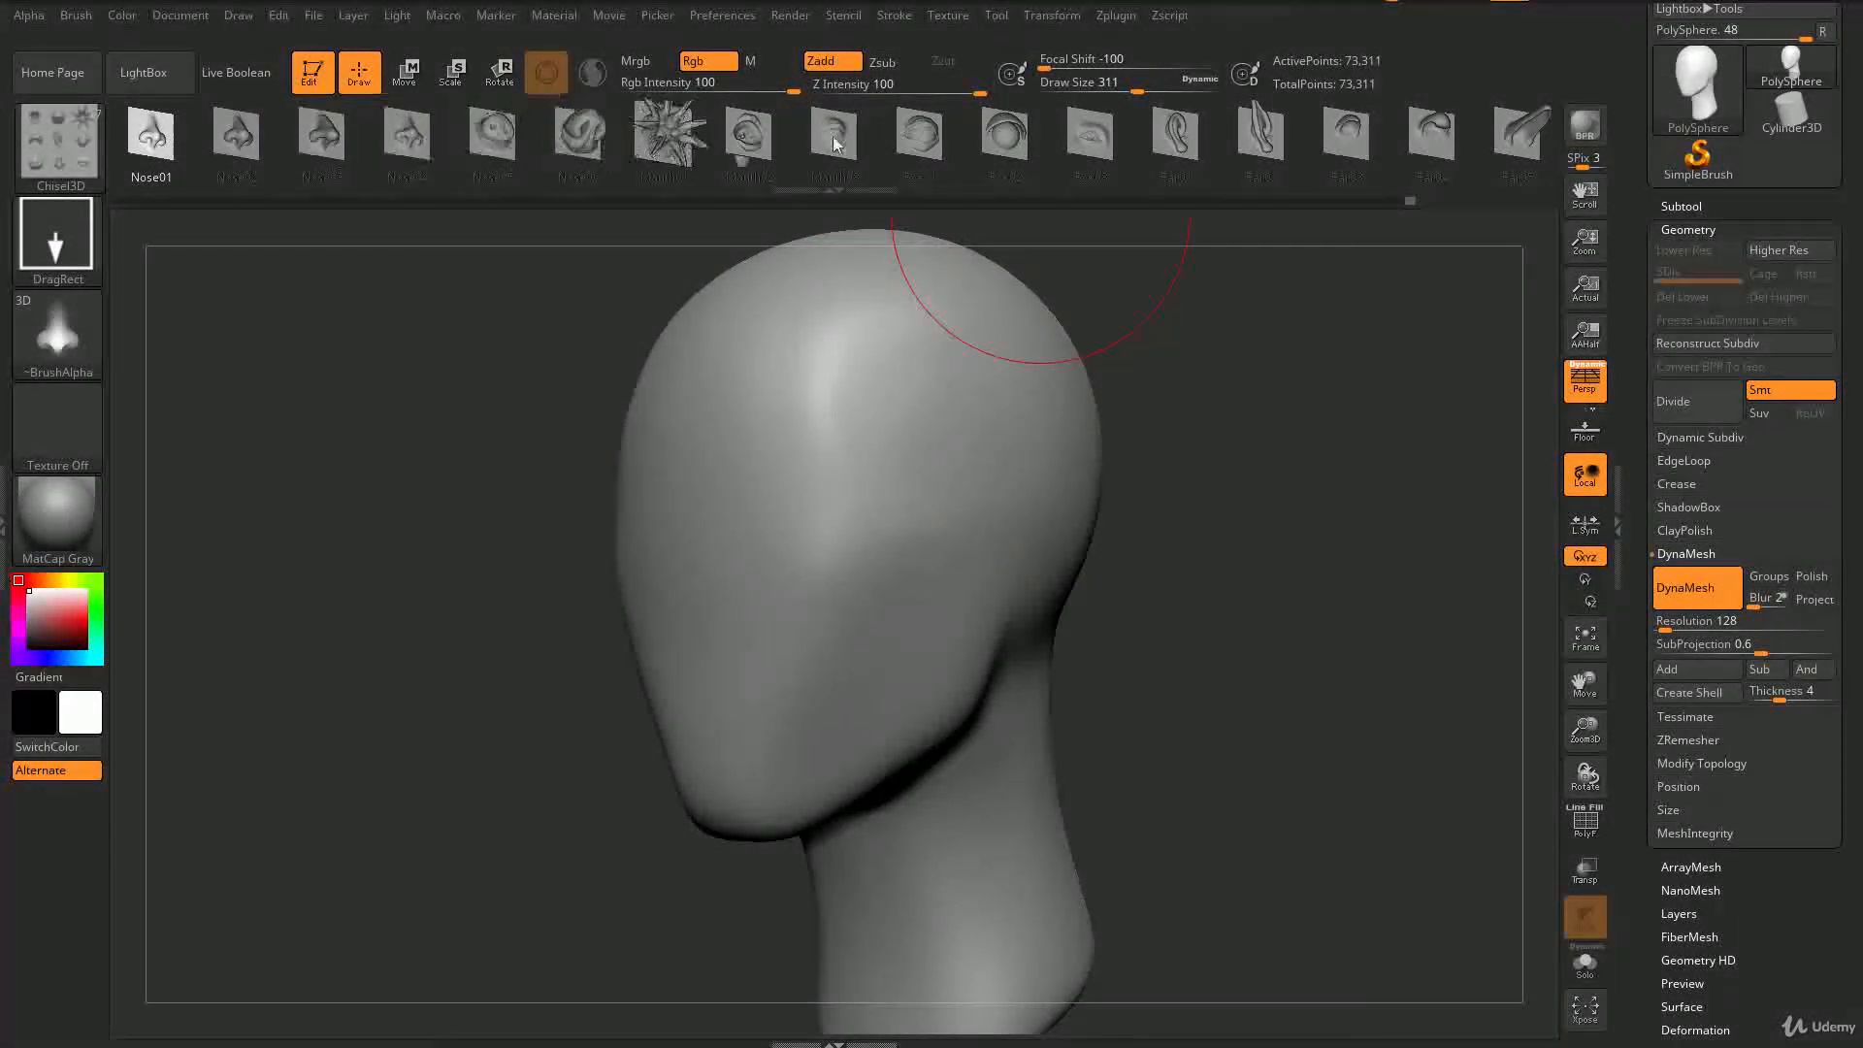
{"action": "mouse_move", "coordinate": [1294, 157]}
{"action": "left_mouse_down"}
{"action": "mouse_move", "coordinate": [1109, 155]}
{"action": "mouse_move", "coordinate": [1269, 144]}
{"action": "left_mouse_up"}
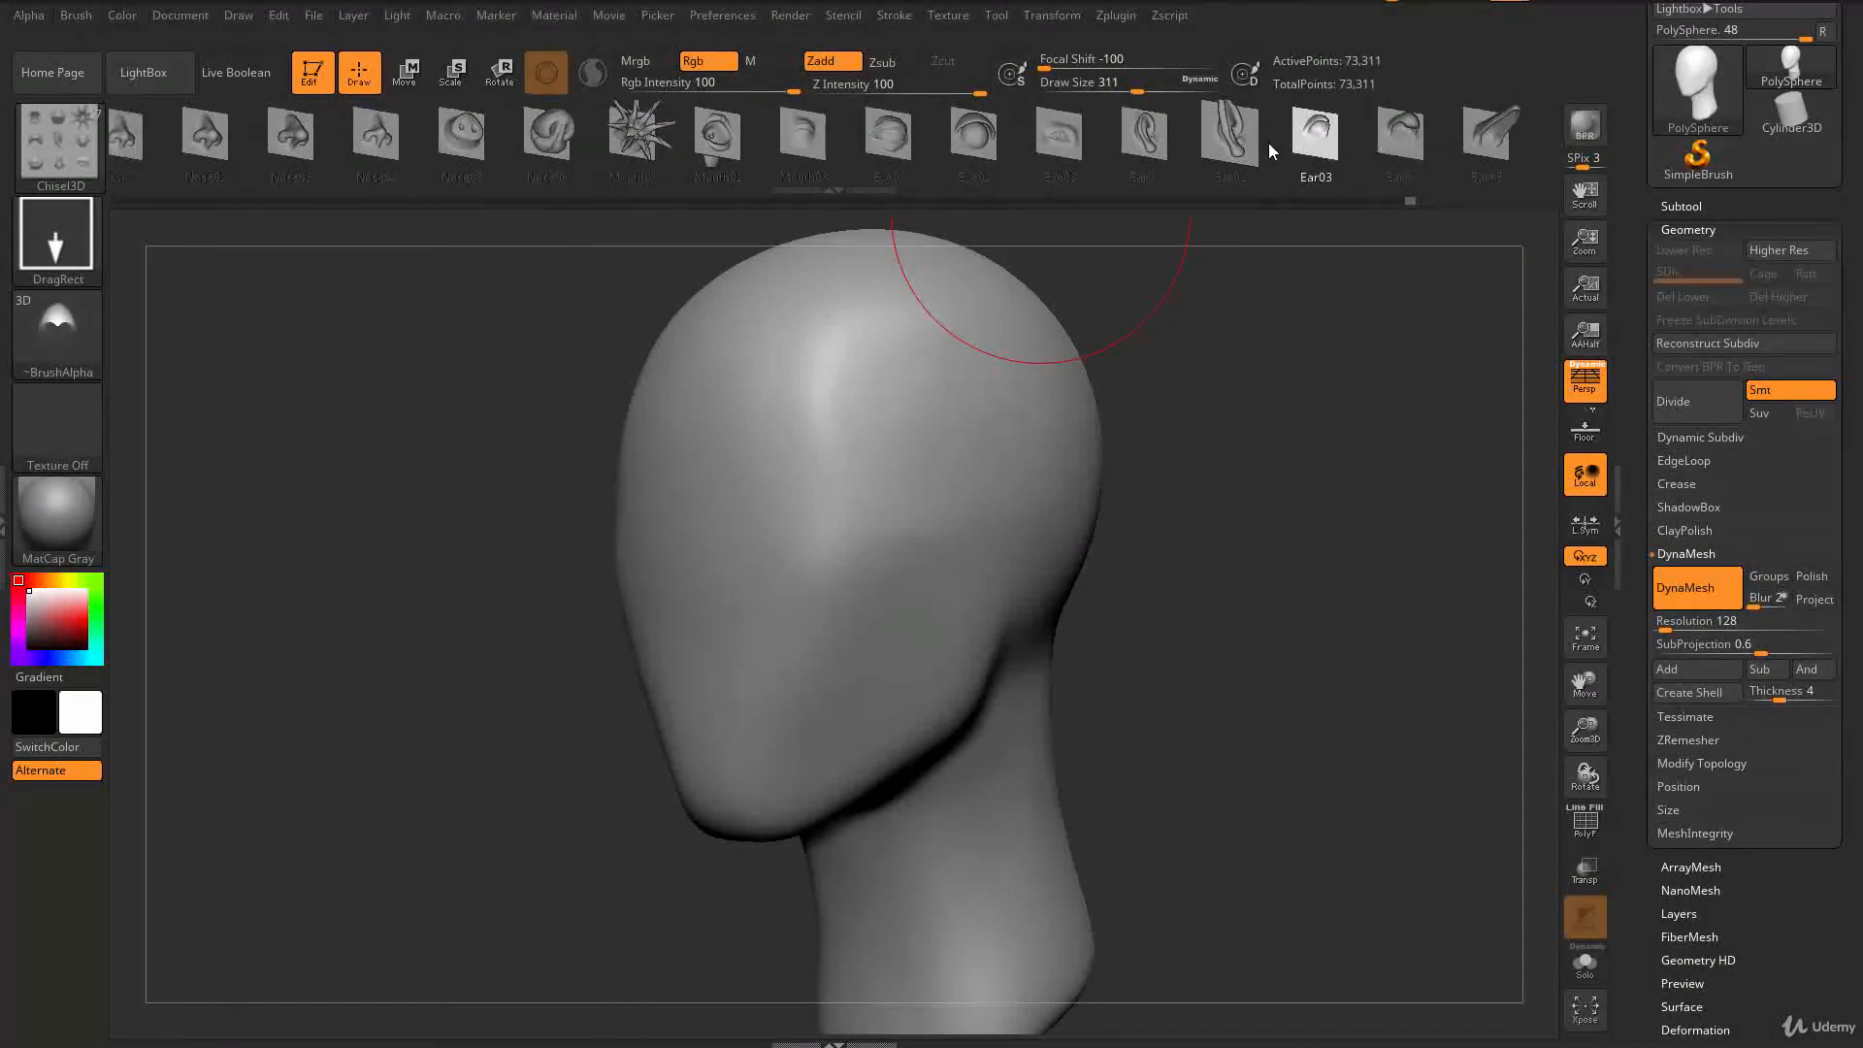
- Choose the Ear01 shape and try placing an ear on the side of the head, then undo the attempt
{"action": "left_click", "coordinate": [1155, 146]}
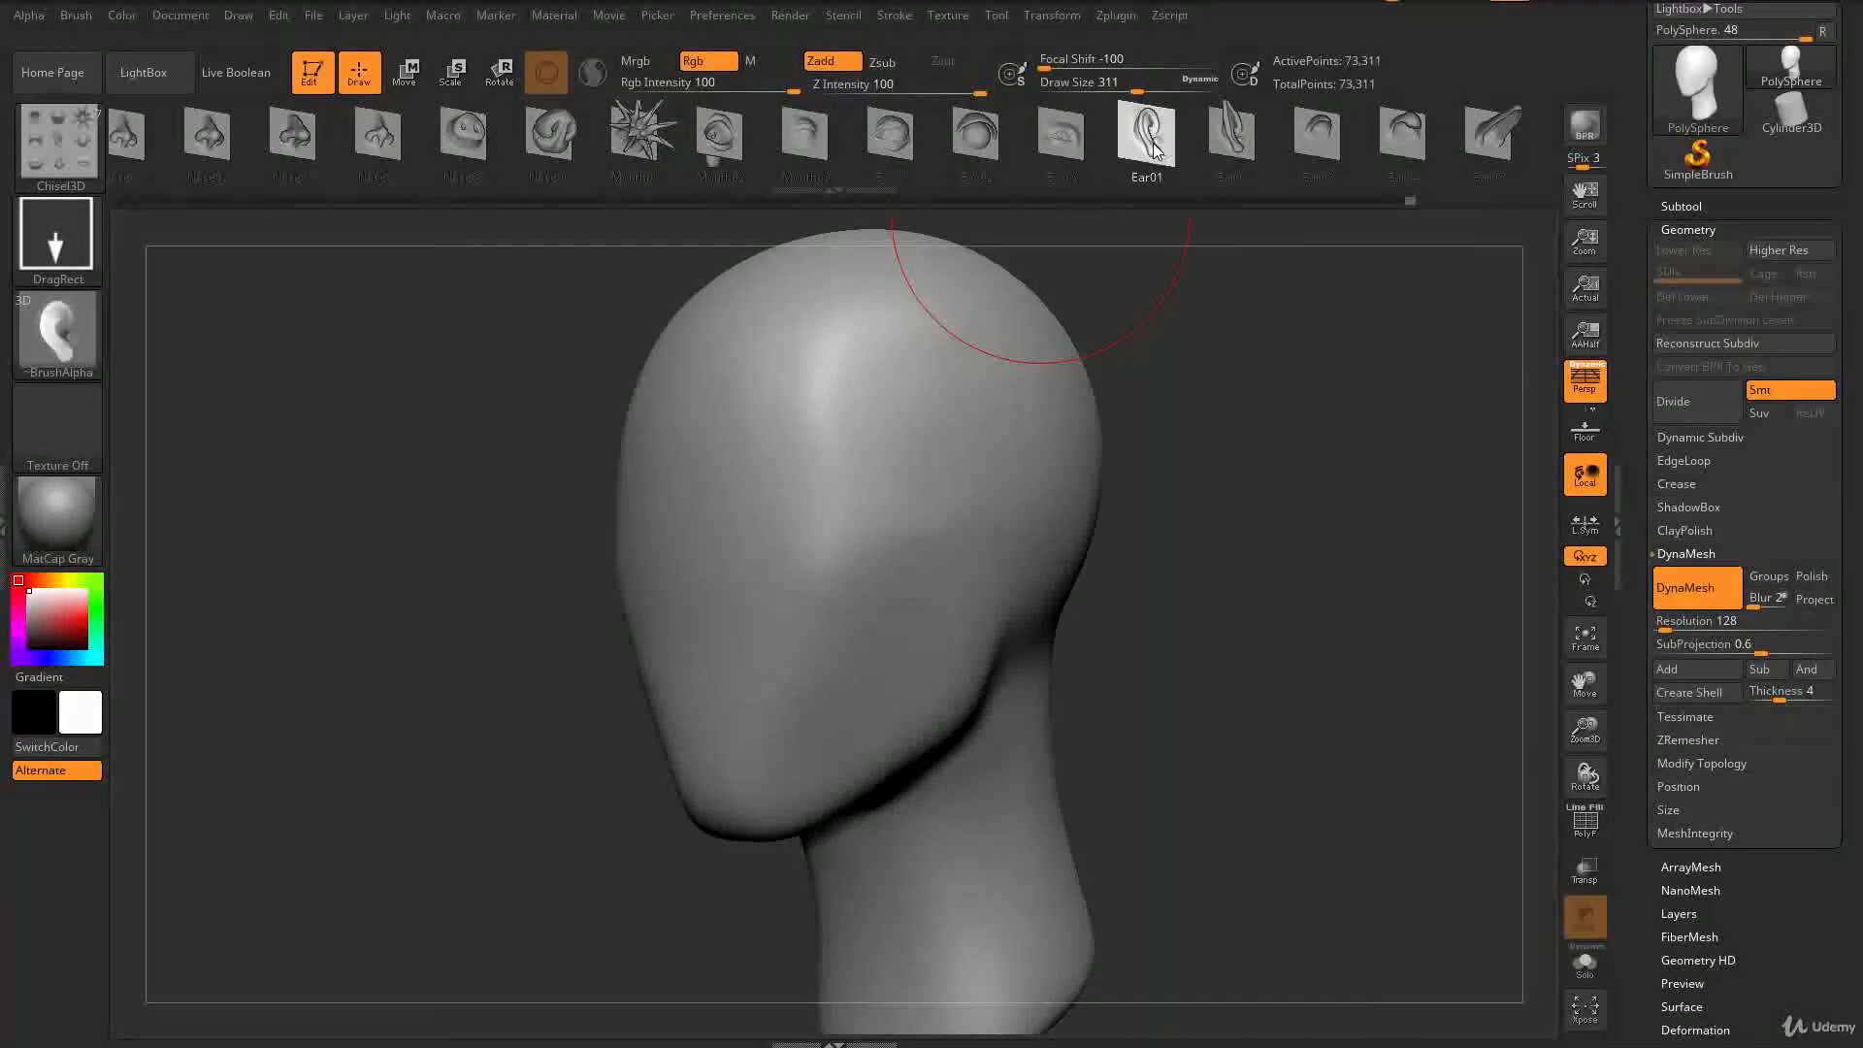
{"action": "mouse_move", "coordinate": [1252, 525]}
{"action": "left_mouse_down"}
{"action": "mouse_move", "coordinate": [986, 537]}
{"action": "mouse_move", "coordinate": [959, 286]}
{"action": "mouse_move", "coordinate": [967, 334]}
{"action": "left_mouse_up"}
{"action": "left_click_drag", "start_coordinate": [1395, 645], "coordinate": [630, 863]}
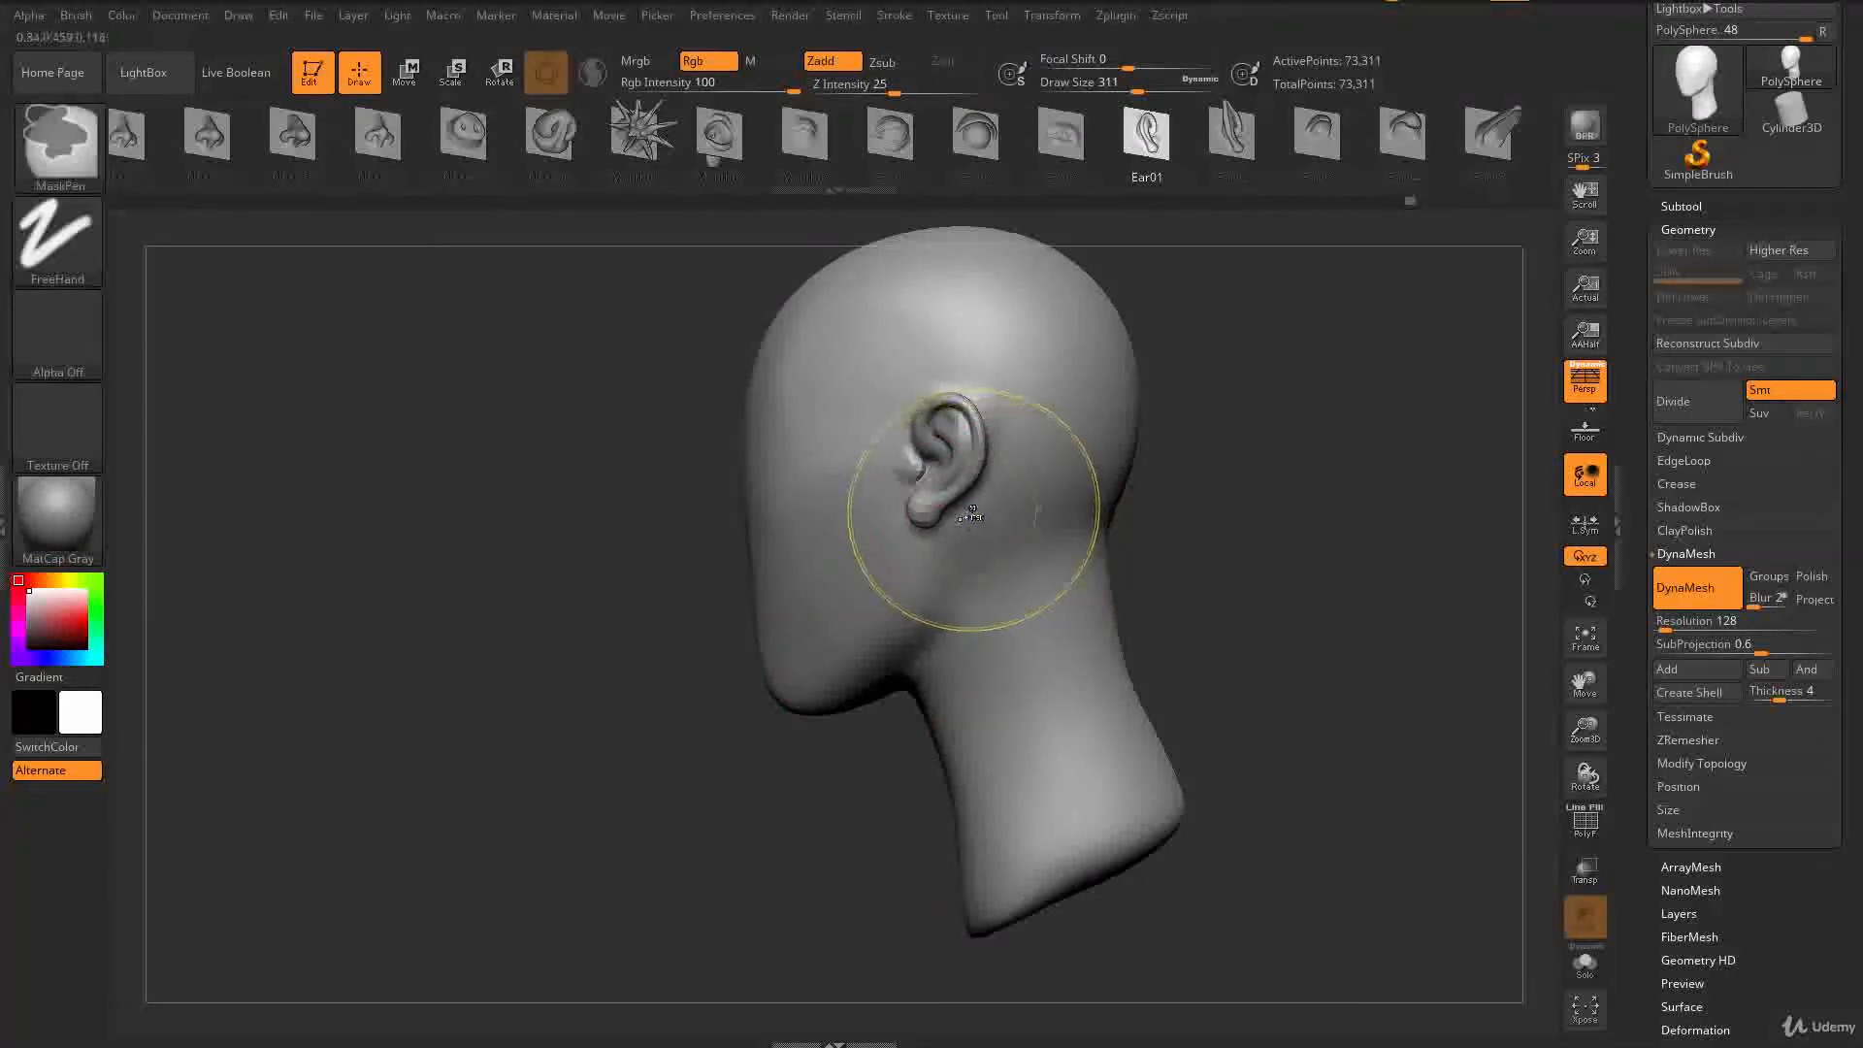
{"action": "key", "text": "ctrl+z"}
{"action": "left_click_drag", "start_coordinate": [958, 504], "coordinate": [1029, 480]}
{"action": "key", "text": "ctrl+z"}
- Try a pair of Ear01 ears on the sides of the head and check their placement from the front
{"action": "mouse_move", "coordinate": [447, 602]}
{"action": "left_mouse_down"}
{"action": "mouse_move", "coordinate": [734, 623]}
{"action": "mouse_move", "coordinate": [791, 574]}
{"action": "left_mouse_up"}
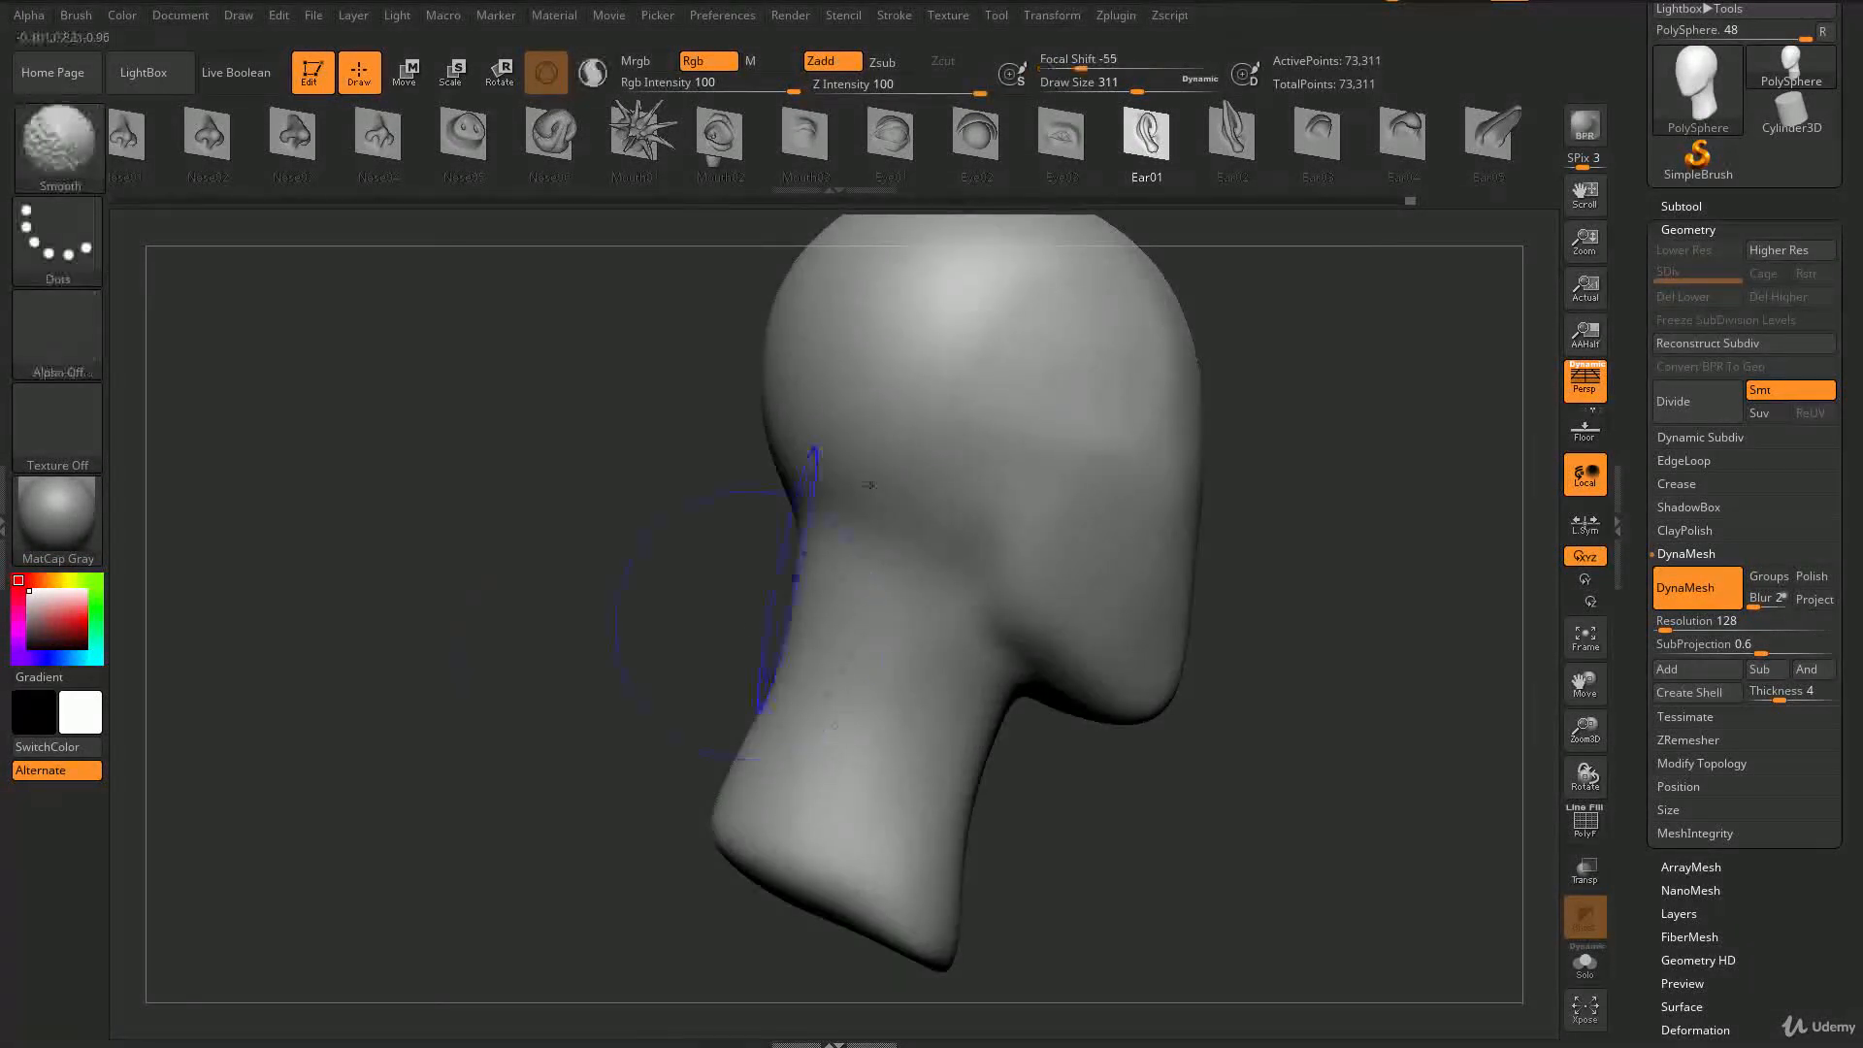
{"action": "left_click_drag", "start_coordinate": [606, 588], "coordinate": [352, 735], "text": "alt"}
{"action": "left_click_drag", "start_coordinate": [689, 597], "coordinate": [681, 443]}
{"action": "left_click_drag", "start_coordinate": [1189, 562], "coordinate": [1019, 582], "text": "shift"}
{"action": "left_click_drag", "start_coordinate": [1269, 673], "coordinate": [1127, 603], "text": "alt"}
- Reshape the sides and back of the skull with the Move brush, increasing the draw size from 422 through 517 to 576
{"action": "key", "text": "s"}
{"action": "left_click_drag", "start_coordinate": [980, 501], "coordinate": [1021, 528]}
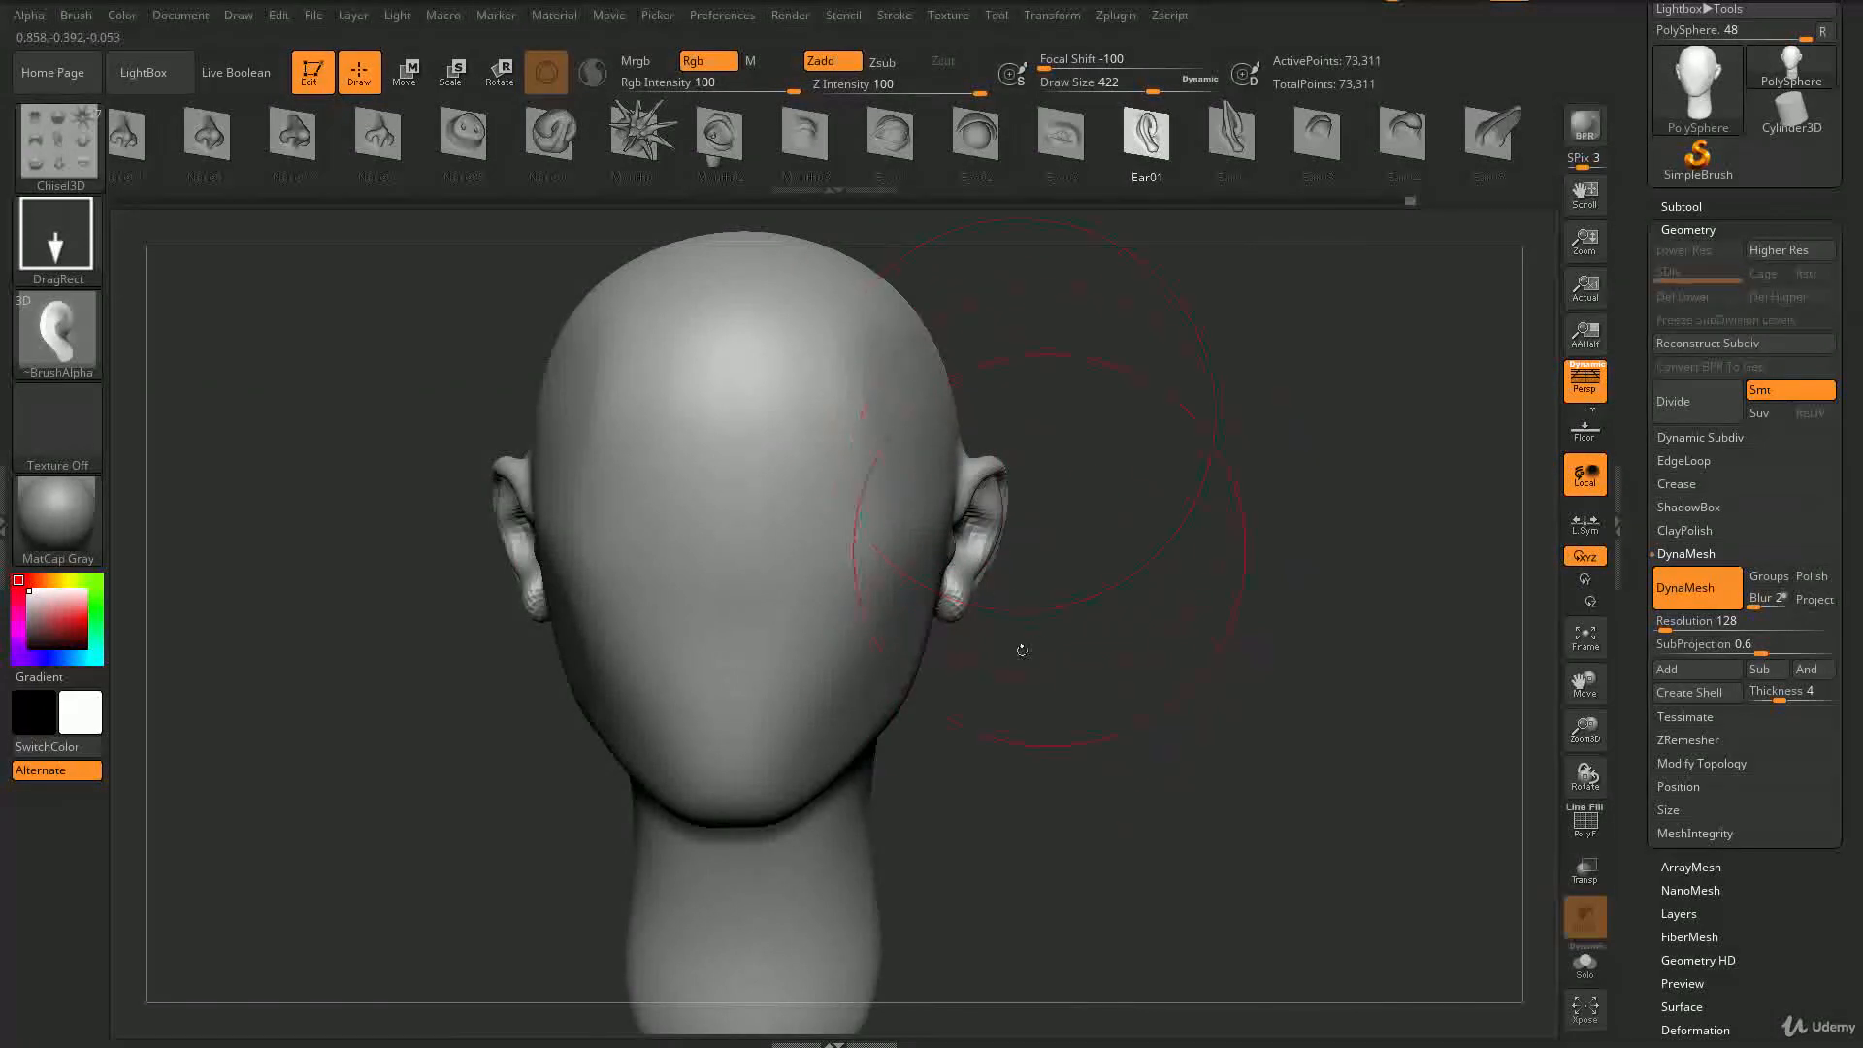
{"action": "left_click_drag", "start_coordinate": [1087, 493], "coordinate": [974, 415]}
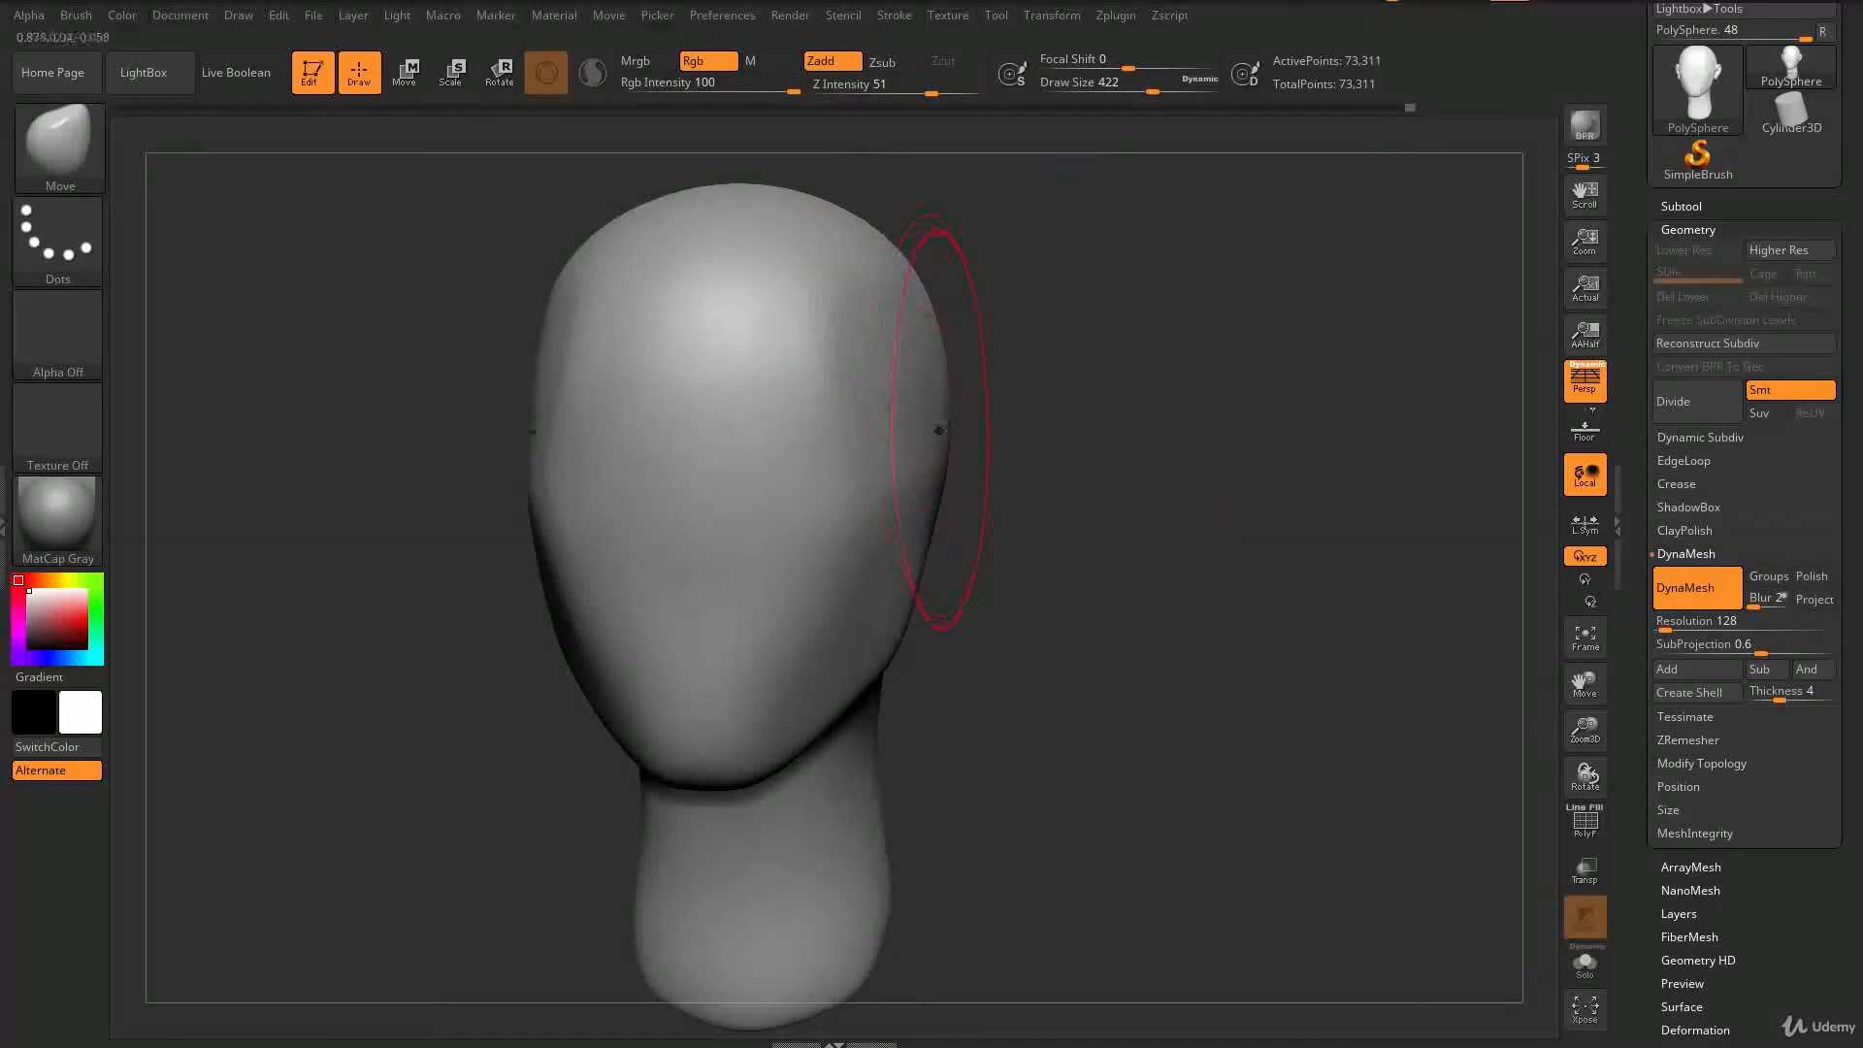
{"action": "mouse_move", "coordinate": [1027, 397]}
{"action": "left_mouse_down"}
{"action": "mouse_move", "coordinate": [987, 479]}
{"action": "mouse_move", "coordinate": [832, 539]}
{"action": "left_mouse_up"}
{"action": "left_click_drag", "start_coordinate": [983, 402], "coordinate": [894, 437]}
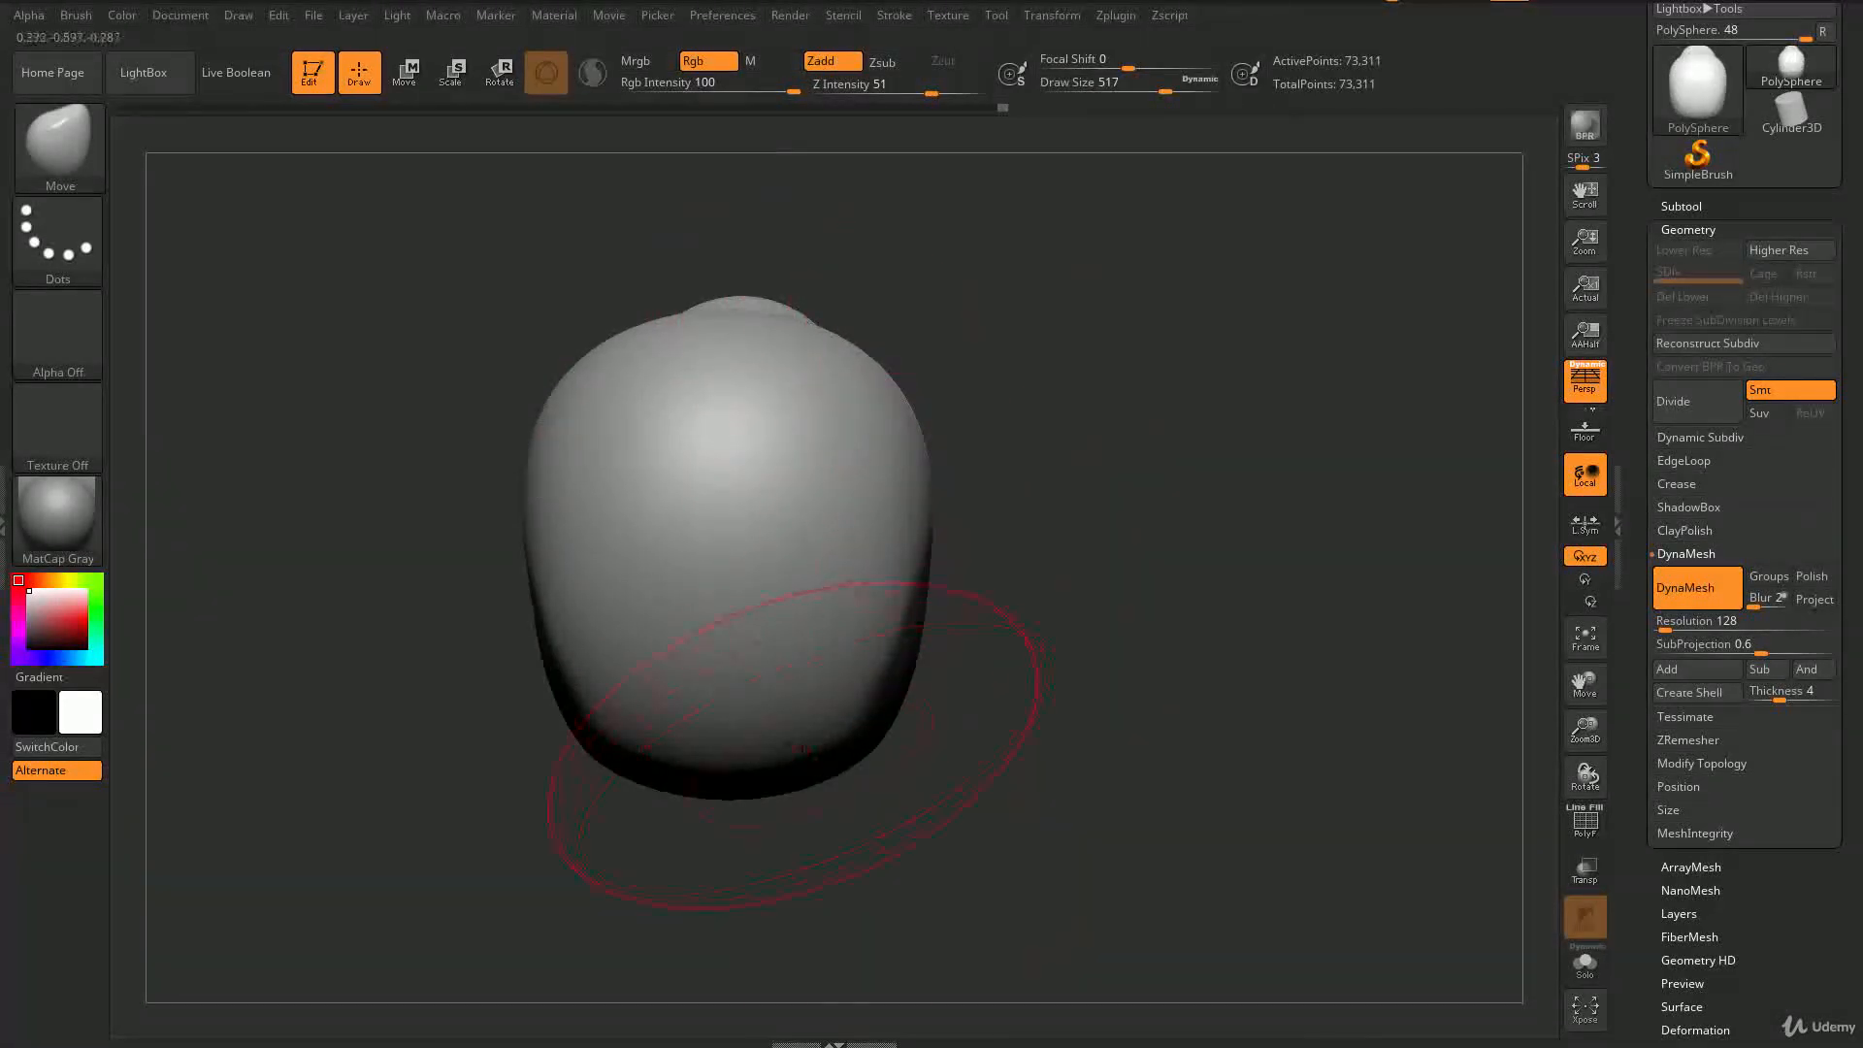
{"action": "mouse_move", "coordinate": [1023, 566]}
{"action": "left_mouse_down"}
{"action": "mouse_move", "coordinate": [980, 490]}
{"action": "mouse_move", "coordinate": [906, 569]}
{"action": "mouse_move", "coordinate": [951, 486]}
{"action": "mouse_move", "coordinate": [1080, 420]}
{"action": "mouse_move", "coordinate": [1075, 452]}
{"action": "mouse_move", "coordinate": [970, 432]}
{"action": "mouse_move", "coordinate": [873, 457]}
{"action": "left_mouse_up"}
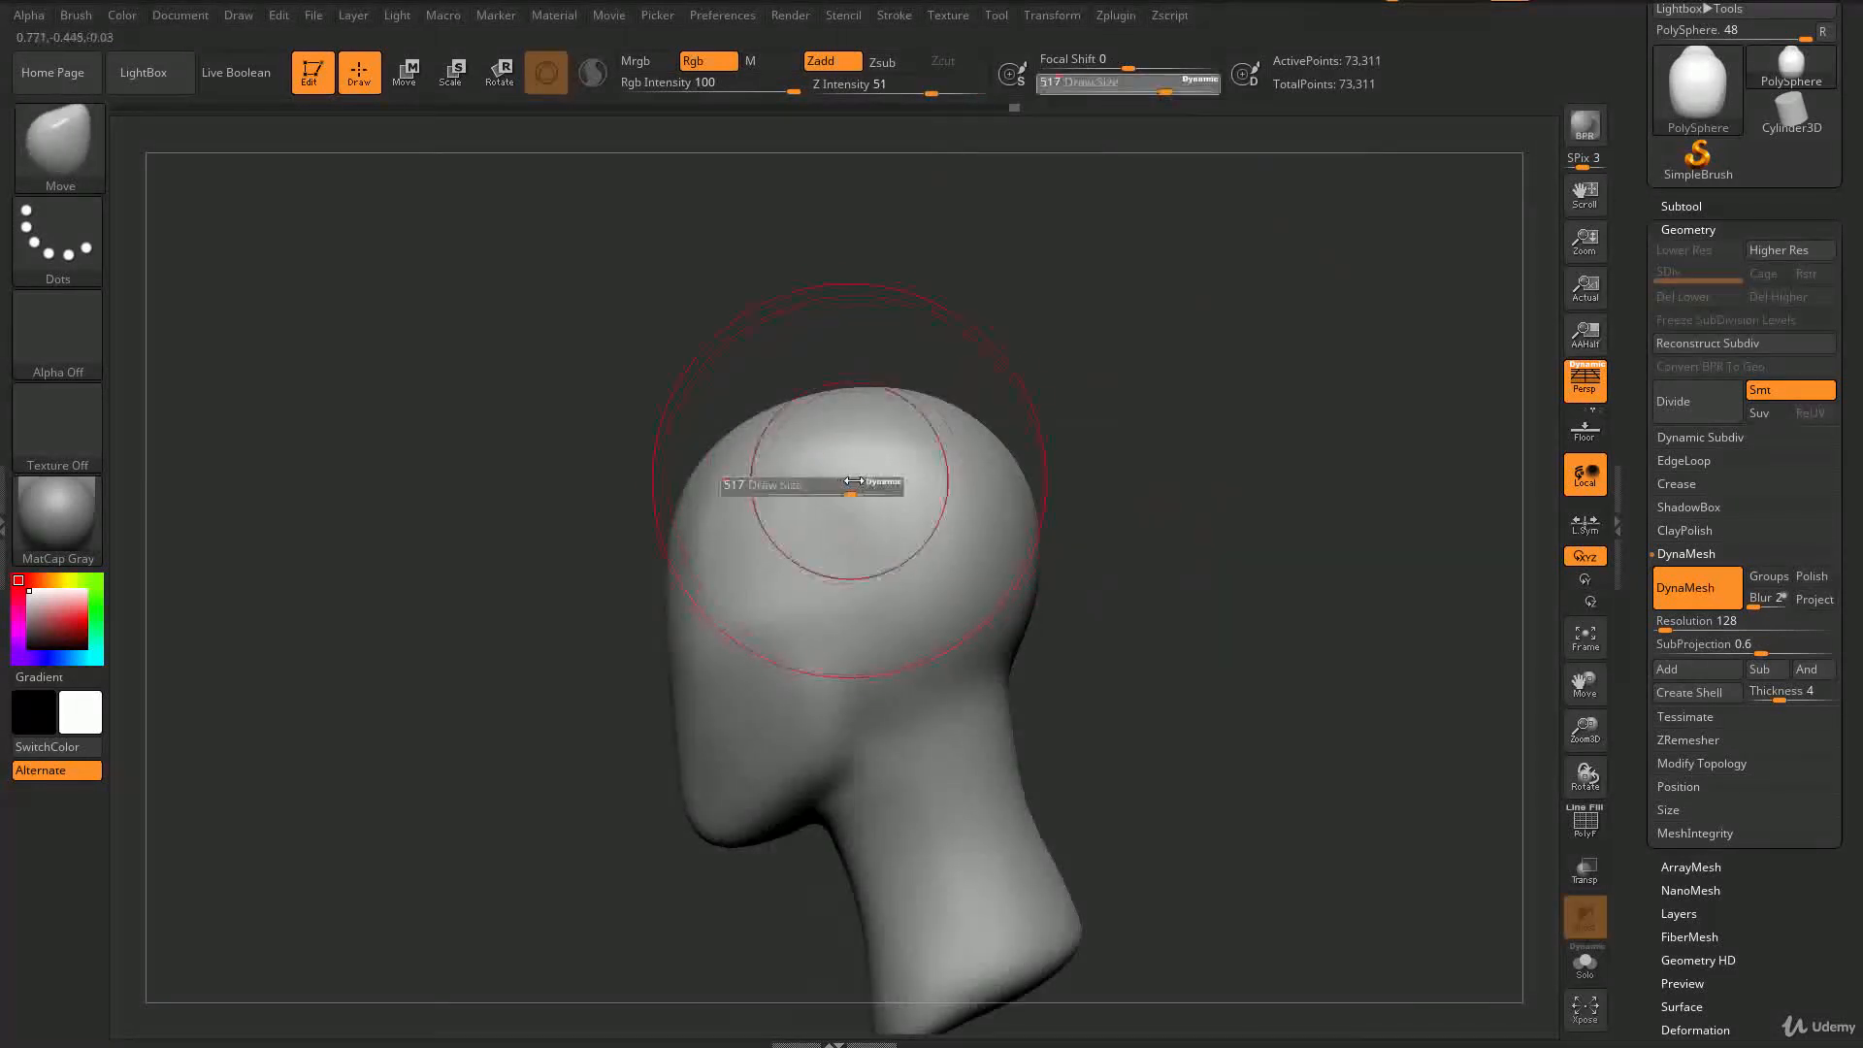
{"action": "mouse_move", "coordinate": [1152, 353]}
{"action": "left_mouse_down"}
{"action": "mouse_move", "coordinate": [1165, 461]}
{"action": "mouse_move", "coordinate": [1120, 503]}
{"action": "left_mouse_up"}
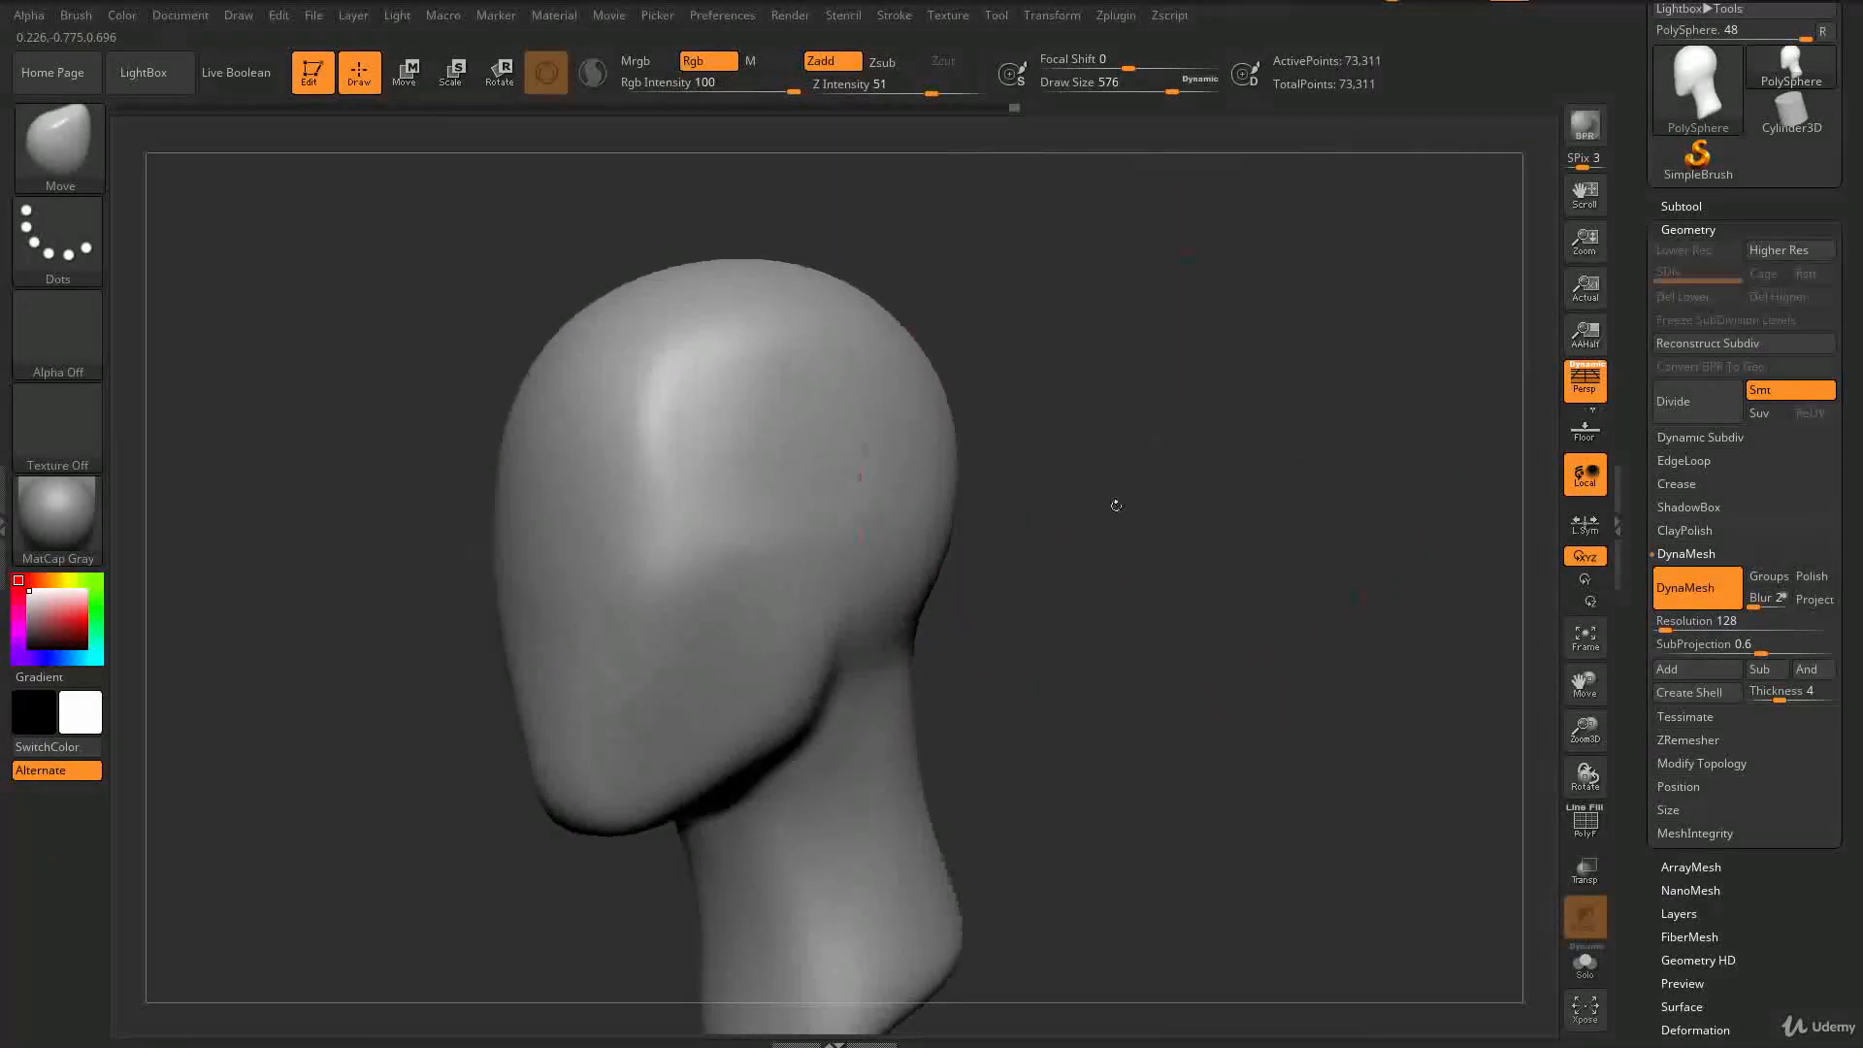
- Place an Ear01 ear on the side of the head with the Chisel3D brush, redoing it slightly lower and further back
{"action": "key", "text": "b"}
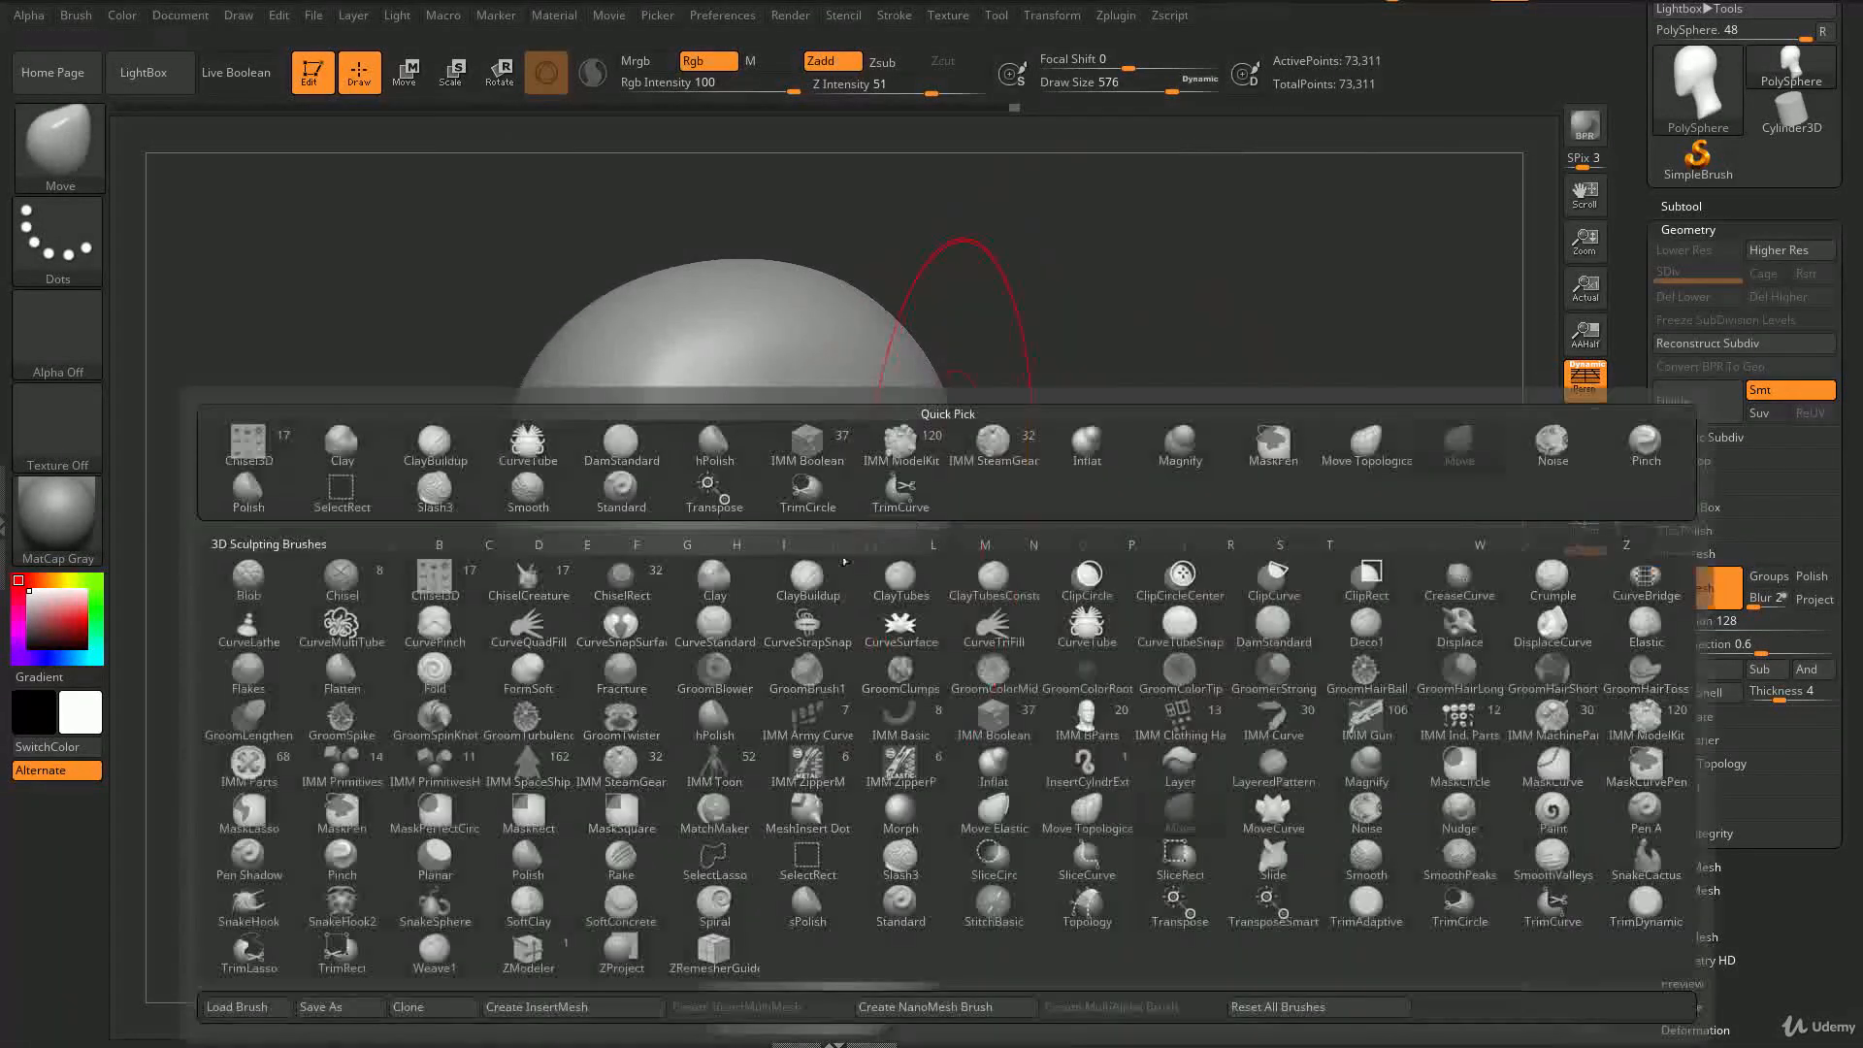
{"action": "left_click", "coordinate": [532, 599]}
{"action": "left_click_drag", "start_coordinate": [909, 225], "coordinate": [1181, 491]}
{"action": "left_click_drag", "start_coordinate": [882, 527], "coordinate": [884, 609]}
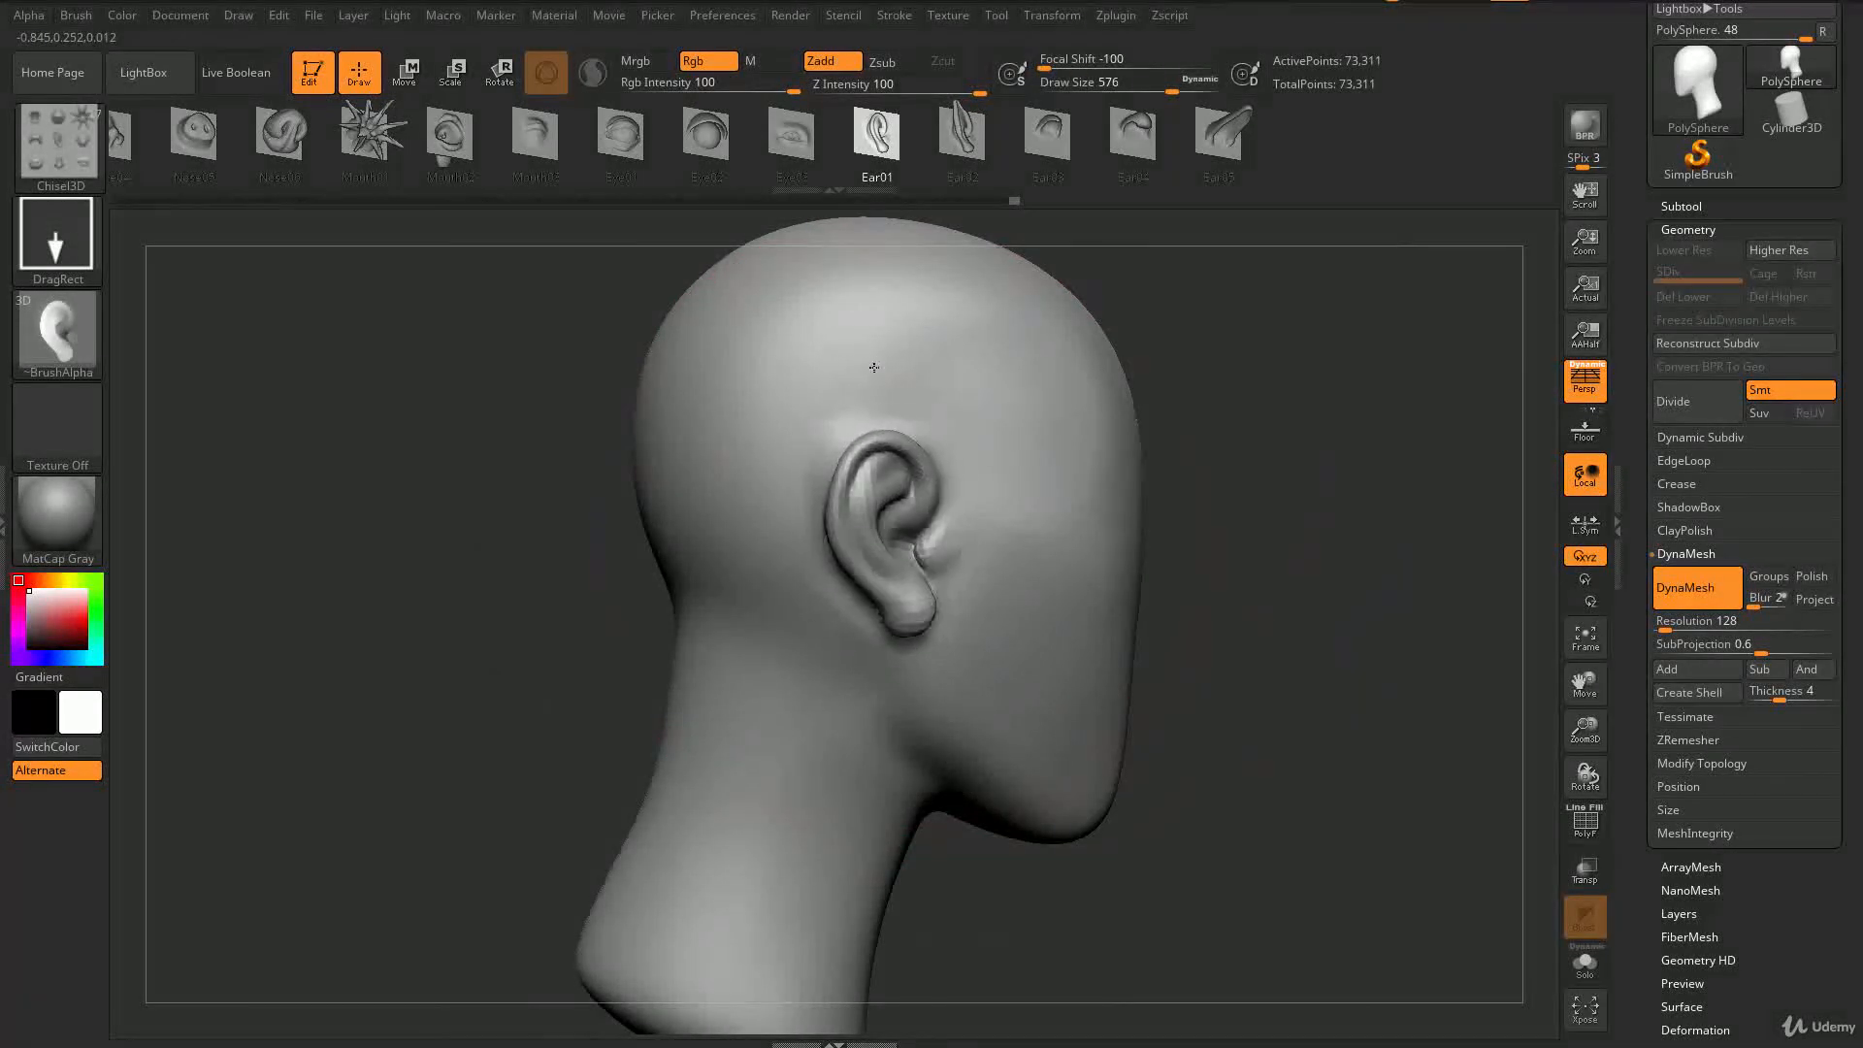
{"action": "key", "text": "ctrl+z"}
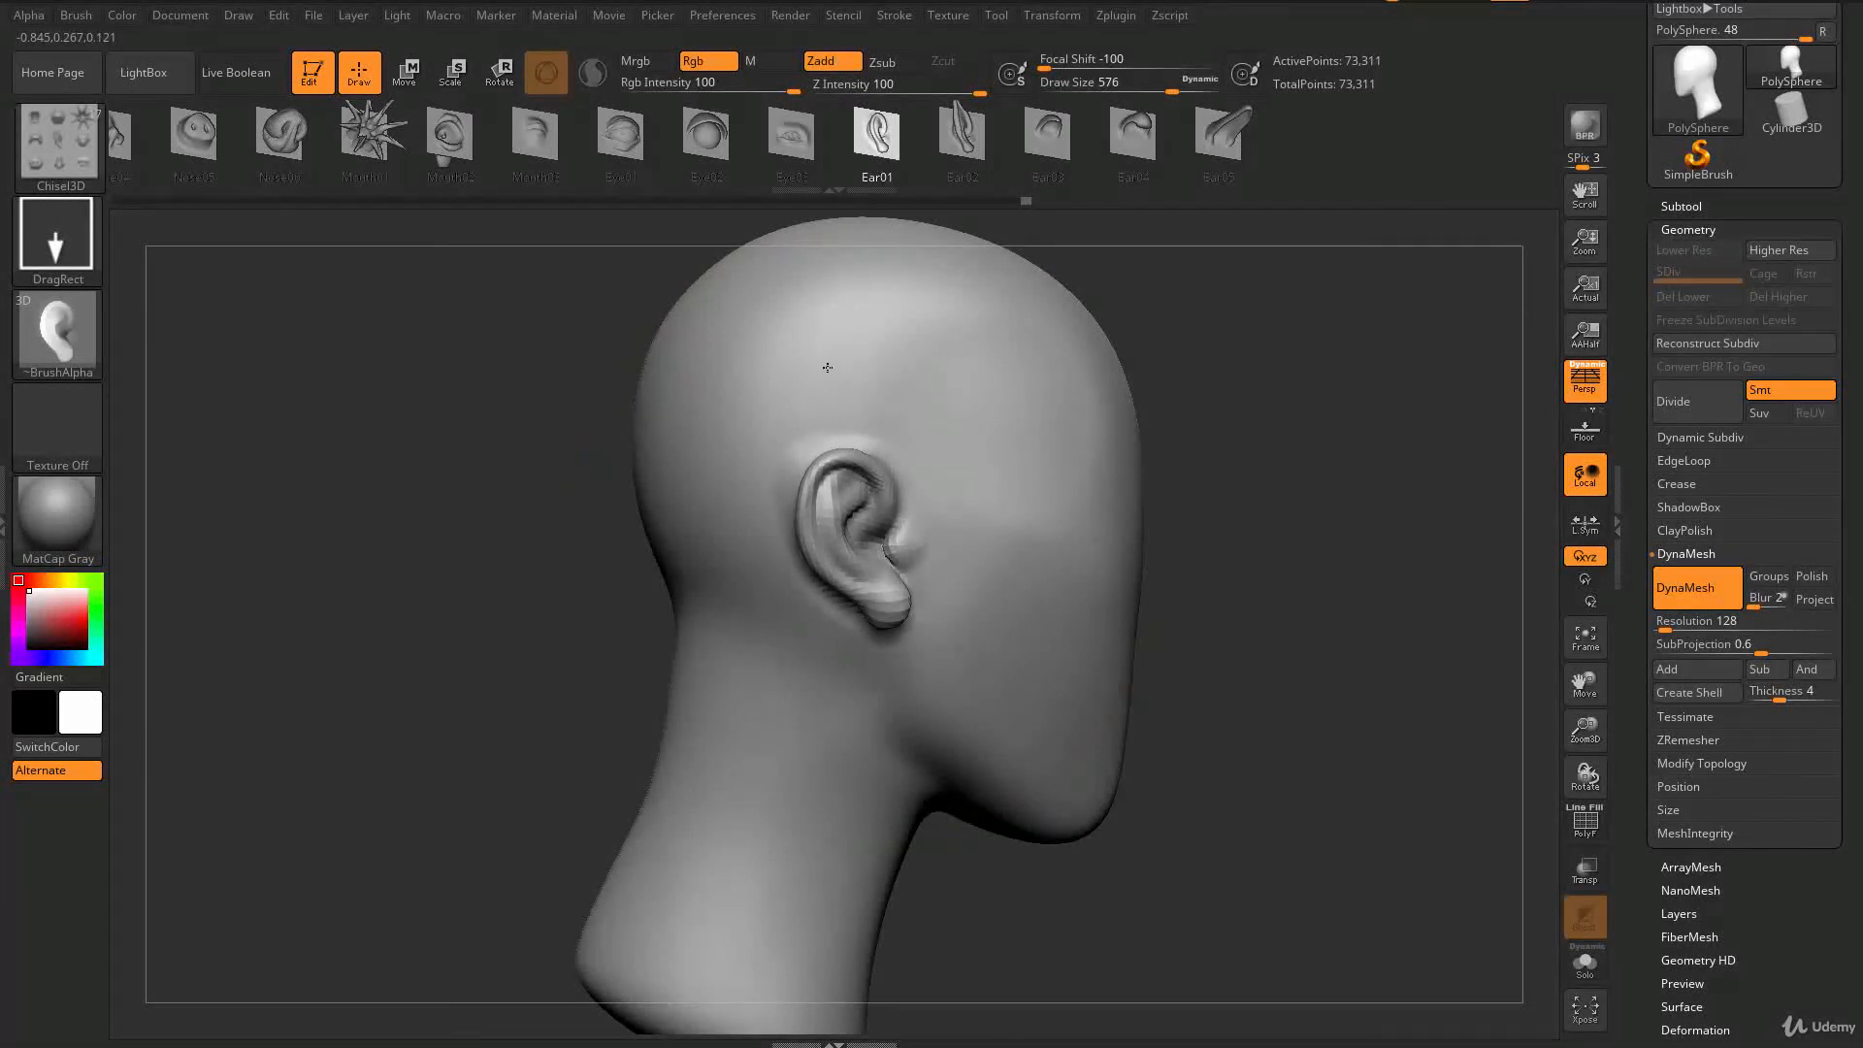
- Carve the rear jawline below the earlobe with the DamStandard brush at draw size 187 and soften it with smoothing
{"action": "key", "text": "s"}
{"action": "left_click_drag", "start_coordinate": [873, 640], "coordinate": [825, 642]}
{"action": "key", "text": "b"}
{"action": "key", "text": "d"}
{"action": "key", "text": "s"}
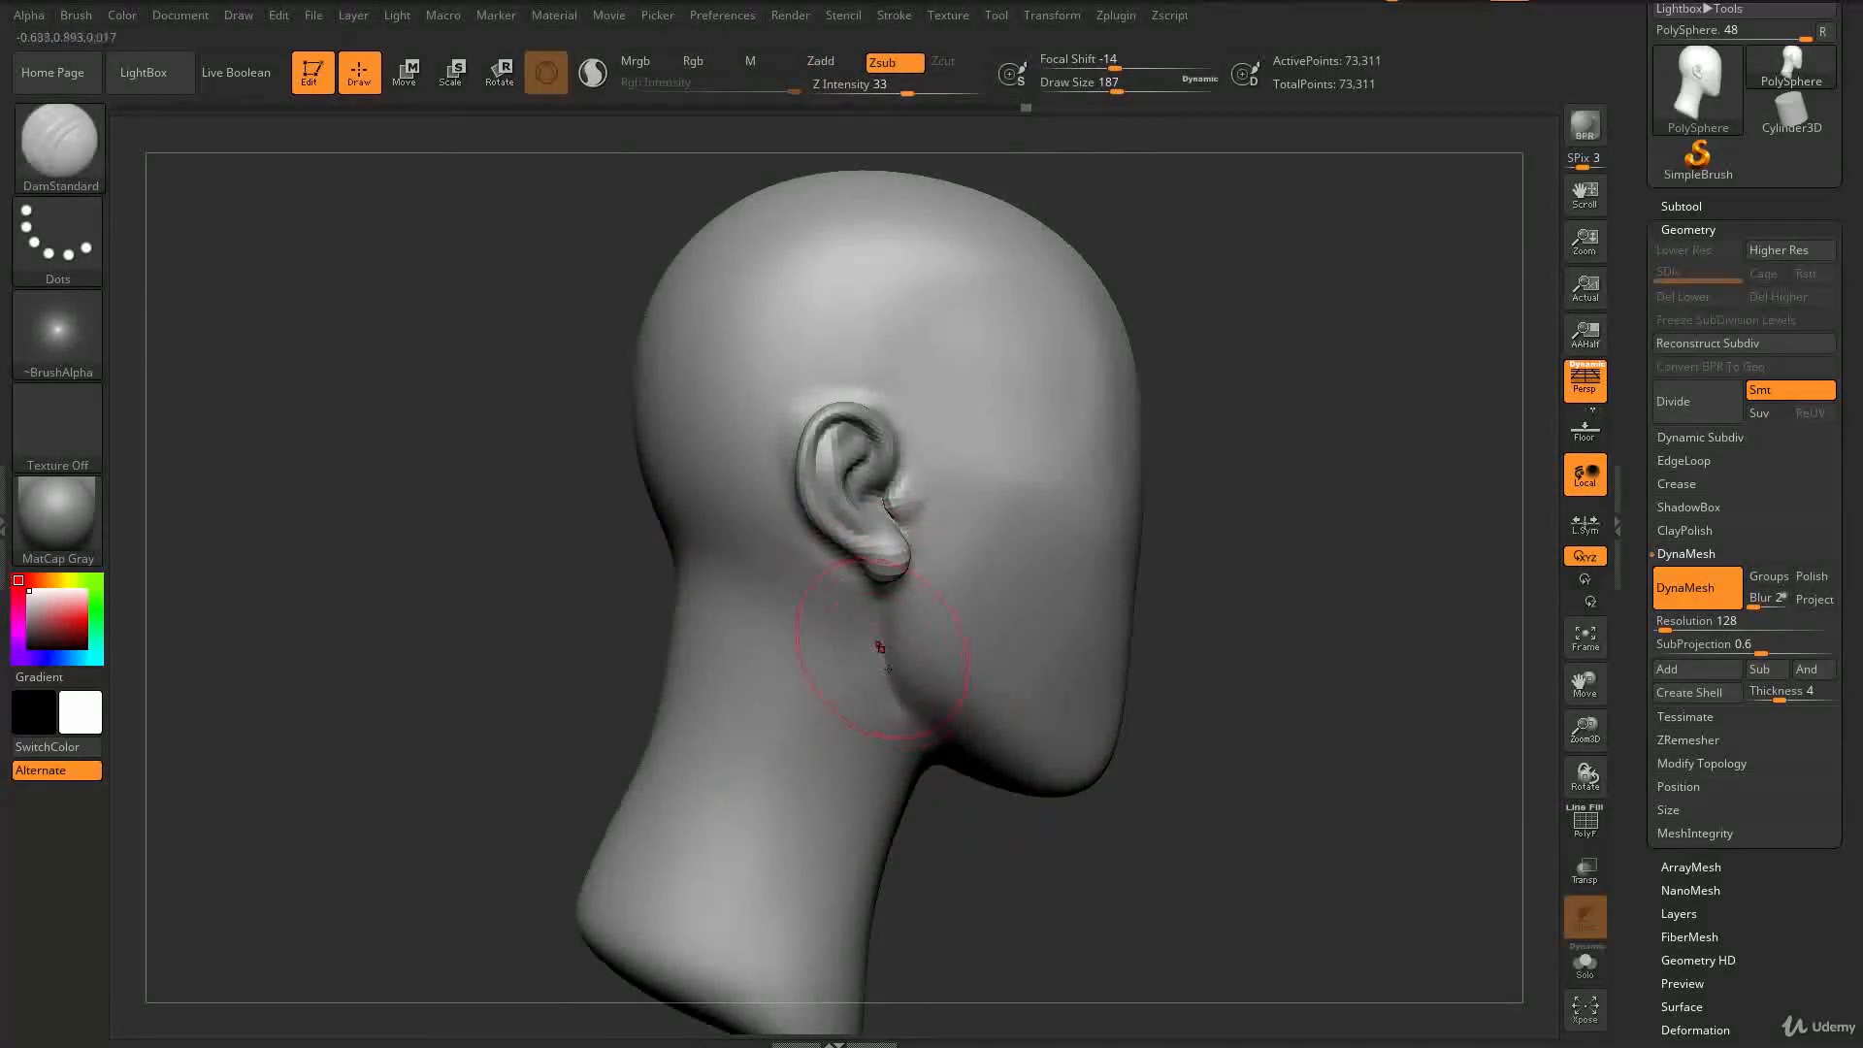
{"action": "left_click_drag", "start_coordinate": [1125, 825], "coordinate": [878, 532]}
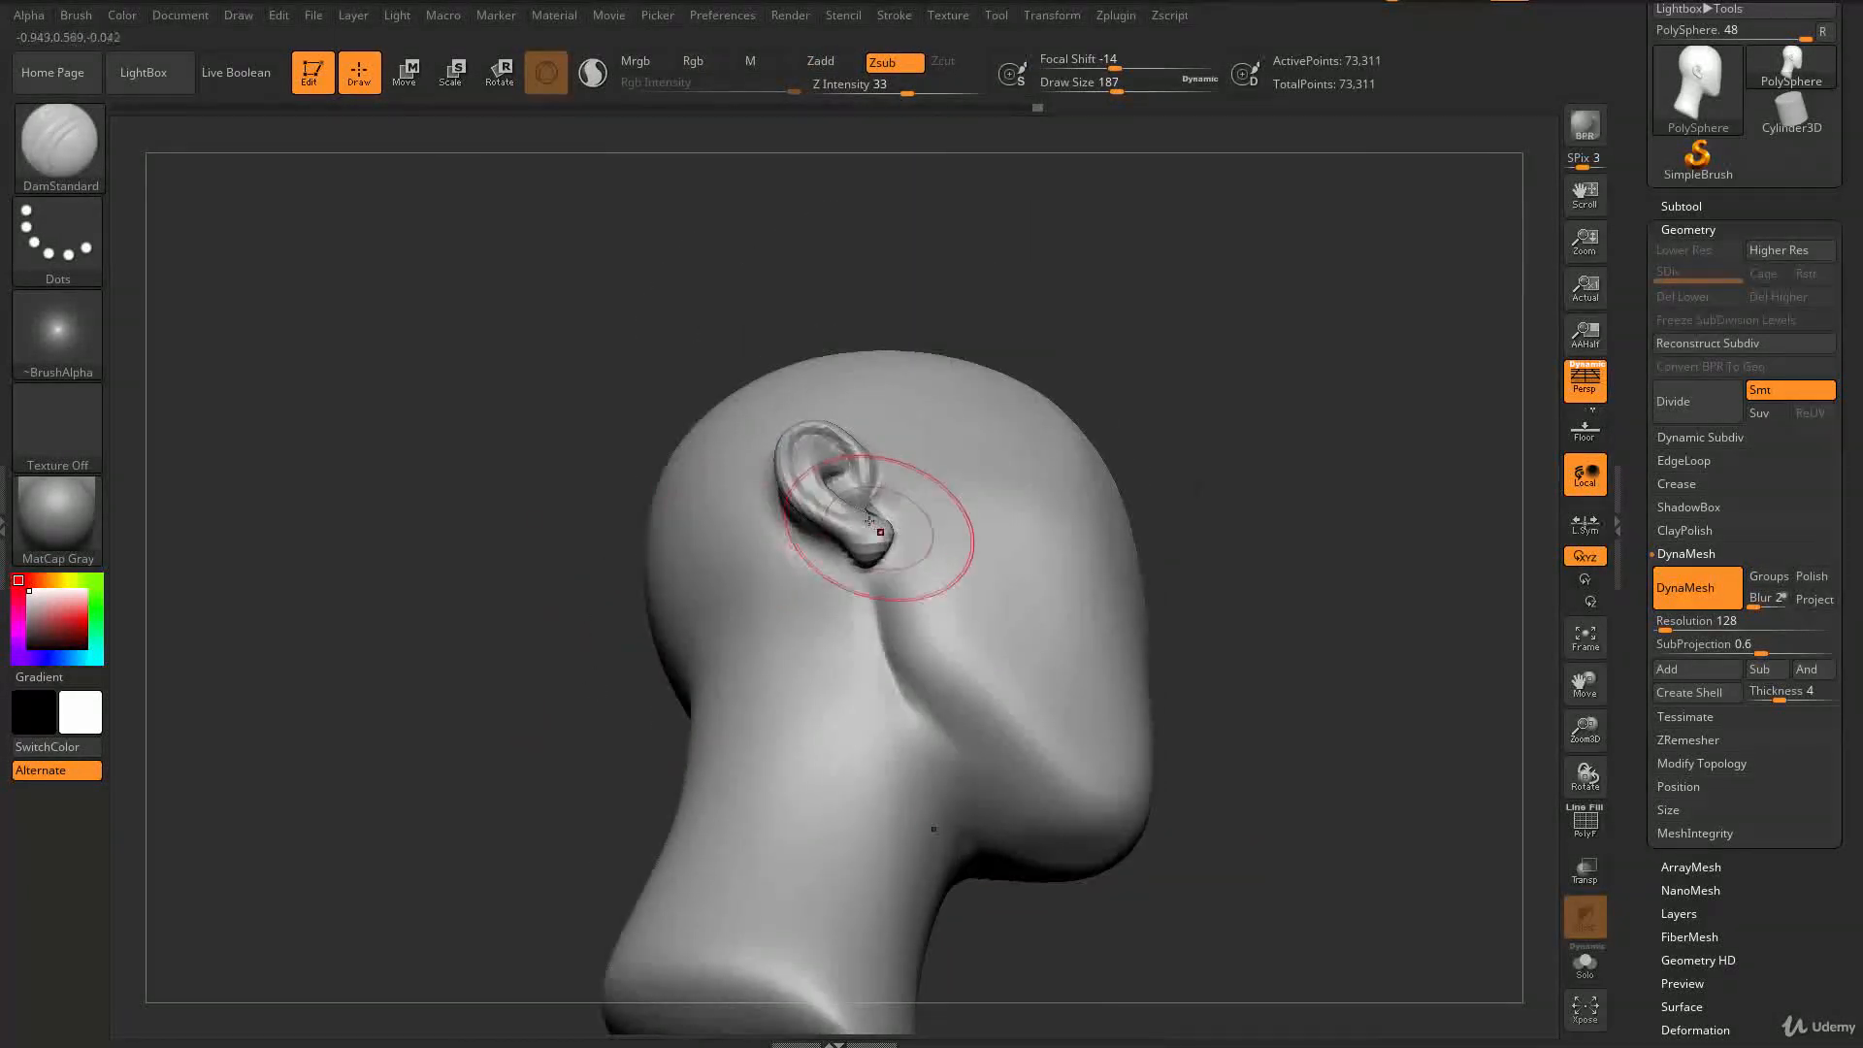
{"action": "left_click_drag", "start_coordinate": [820, 475], "coordinate": [865, 782]}
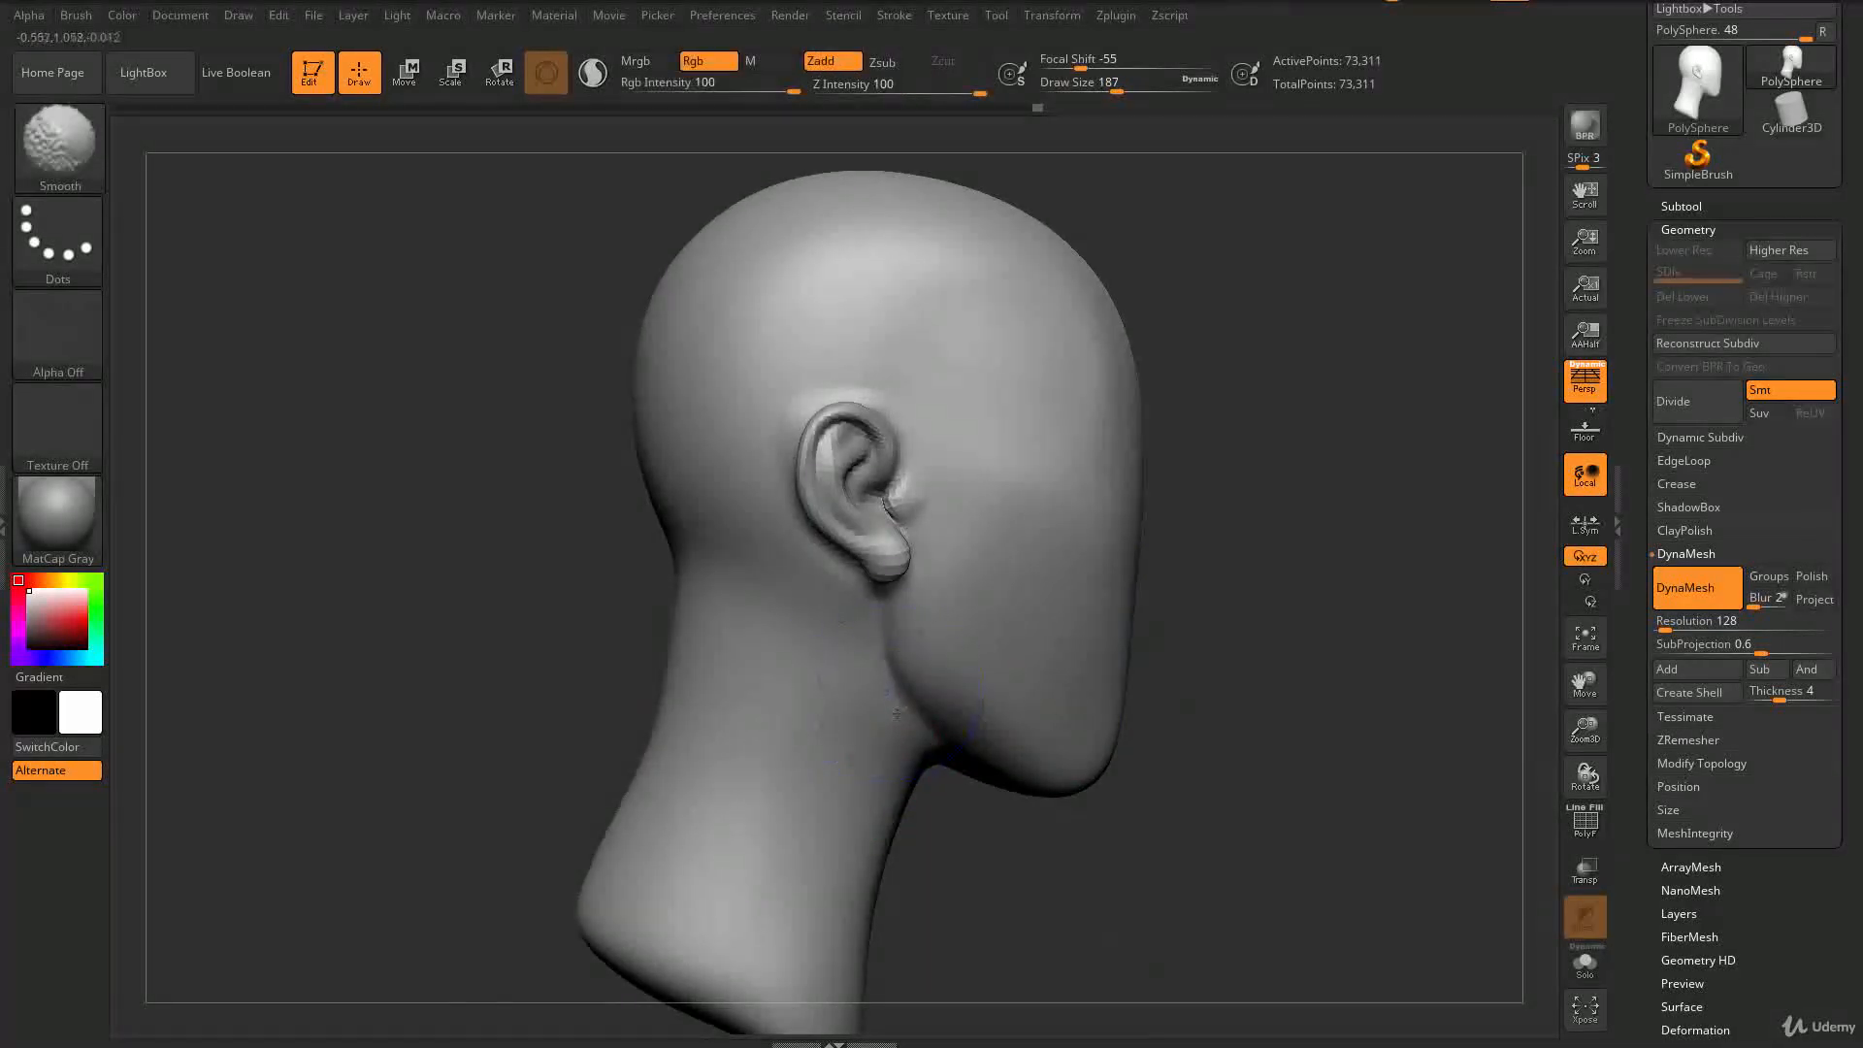
{"action": "mouse_move", "coordinate": [1048, 707]}
{"action": "left_mouse_down"}
{"action": "mouse_move", "coordinate": [1206, 665]}
{"action": "mouse_move", "coordinate": [1203, 641]}
{"action": "mouse_move", "coordinate": [1251, 592]}
{"action": "mouse_move", "coordinate": [903, 582]}
{"action": "mouse_move", "coordinate": [1051, 709]}
{"action": "mouse_move", "coordinate": [1008, 557]}
{"action": "mouse_move", "coordinate": [895, 582]}
{"action": "mouse_move", "coordinate": [1019, 603]}
{"action": "mouse_move", "coordinate": [811, 666]}
{"action": "mouse_move", "coordinate": [626, 687]}
{"action": "mouse_move", "coordinate": [853, 574]}
{"action": "mouse_move", "coordinate": [1111, 558]}
{"action": "mouse_move", "coordinate": [1073, 524]}
{"action": "mouse_move", "coordinate": [1086, 592]}
{"action": "left_mouse_up"}
- Select the Move brush, adjust its draw size and refine the shape of the jaw and side of the face
{"action": "key", "text": "b"}
{"action": "key", "text": "m"}
{"action": "key", "text": "v"}
{"action": "key", "text": "s"}
{"action": "left_click_drag", "start_coordinate": [1106, 666], "coordinate": [966, 545]}
{"action": "key", "text": "shift"}
{"action": "mouse_move", "coordinate": [1053, 407]}
{"action": "left_mouse_down"}
{"action": "mouse_move", "coordinate": [864, 424]}
{"action": "mouse_move", "coordinate": [1019, 427]}
{"action": "mouse_move", "coordinate": [1078, 405]}
{"action": "mouse_move", "coordinate": [1119, 437]}
{"action": "mouse_move", "coordinate": [1028, 442]}
{"action": "mouse_move", "coordinate": [1108, 445]}
{"action": "mouse_move", "coordinate": [1120, 491]}
{"action": "mouse_move", "coordinate": [1102, 499]}
{"action": "mouse_move", "coordinate": [1349, 748]}
{"action": "left_mouse_up"}
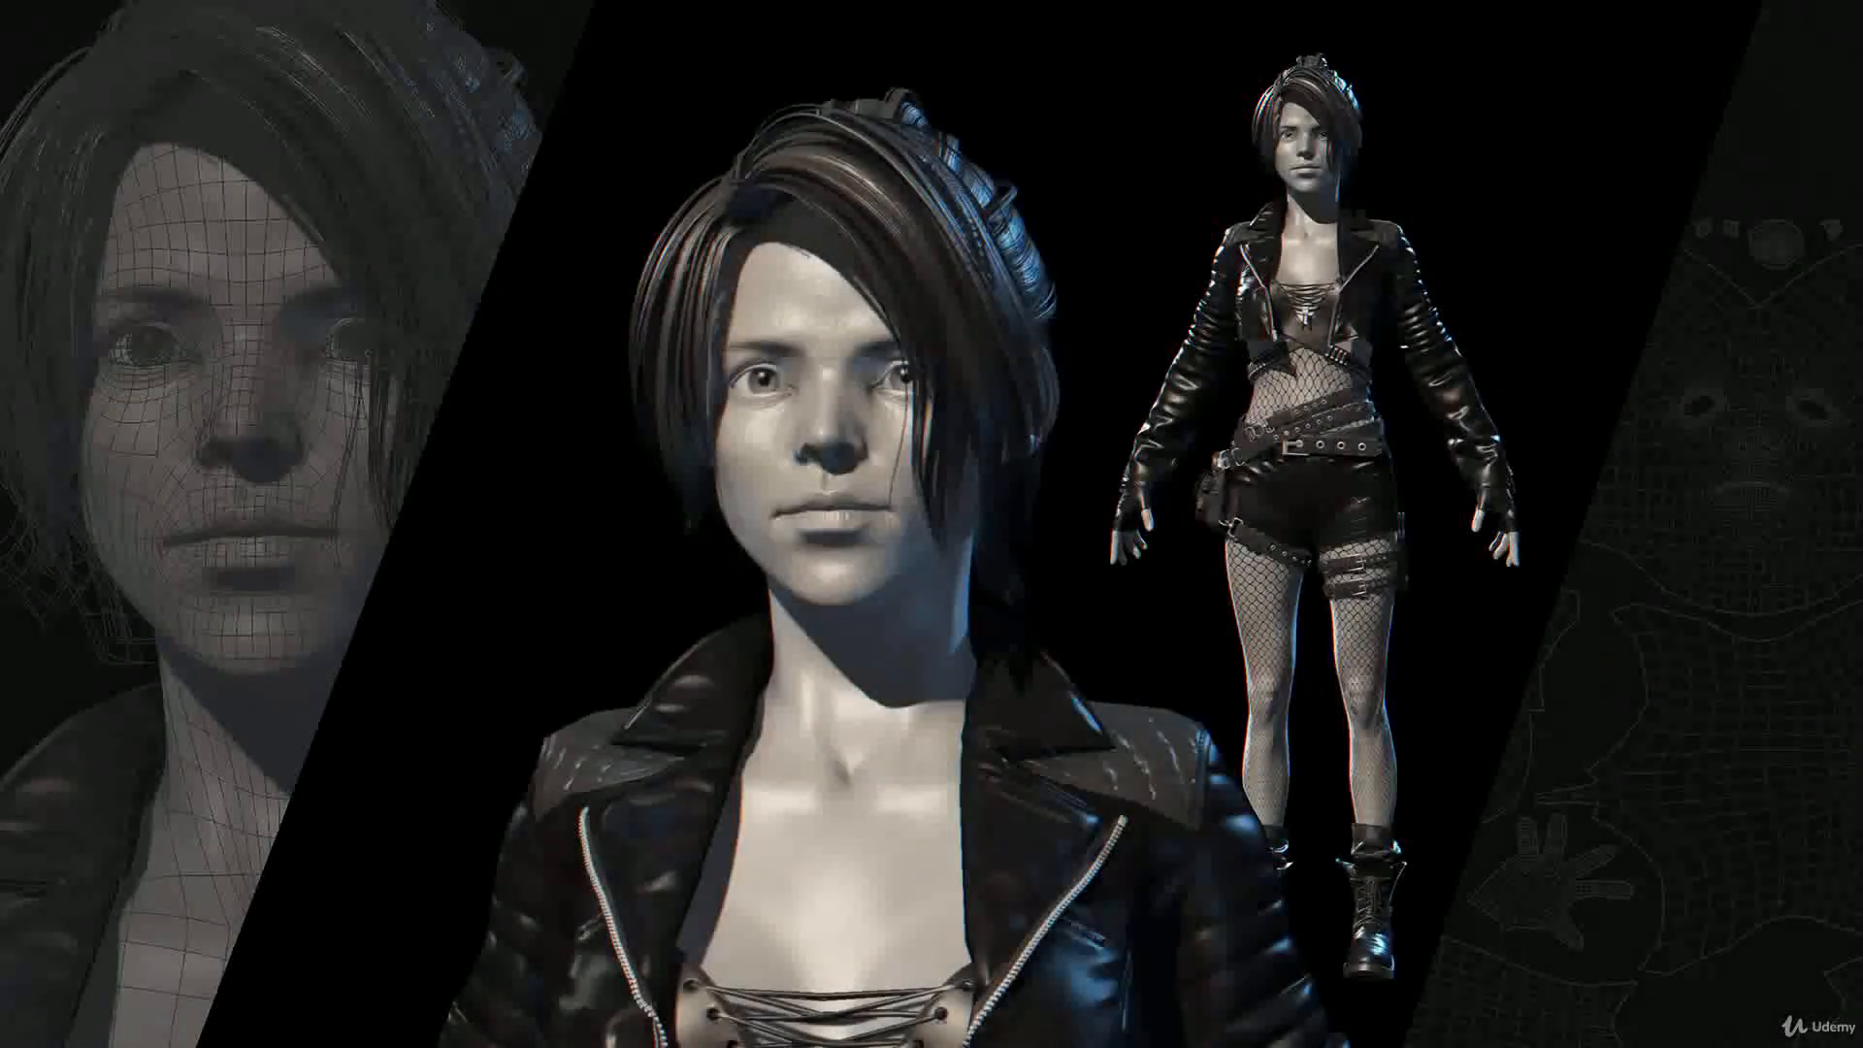